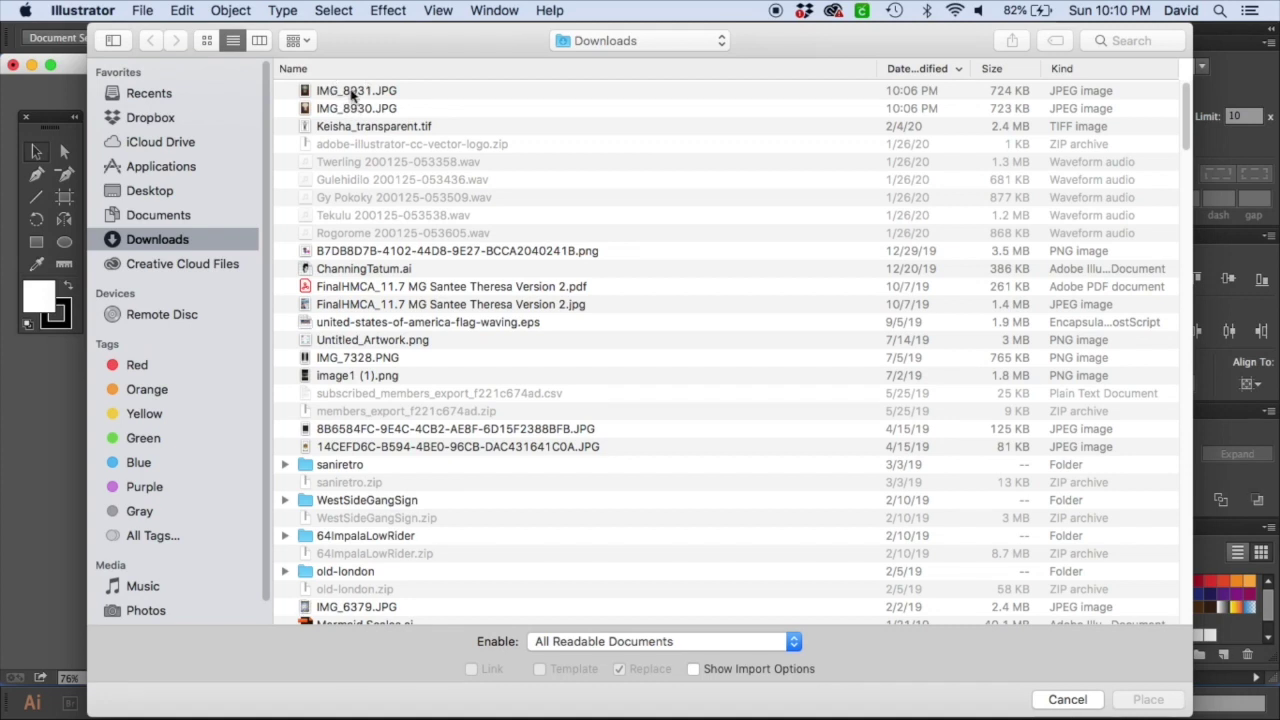
Step: Place the unfolded box photo from Downloads at full size and shift it to cover the artboard's upper-left corner
left_click(1152, 702)
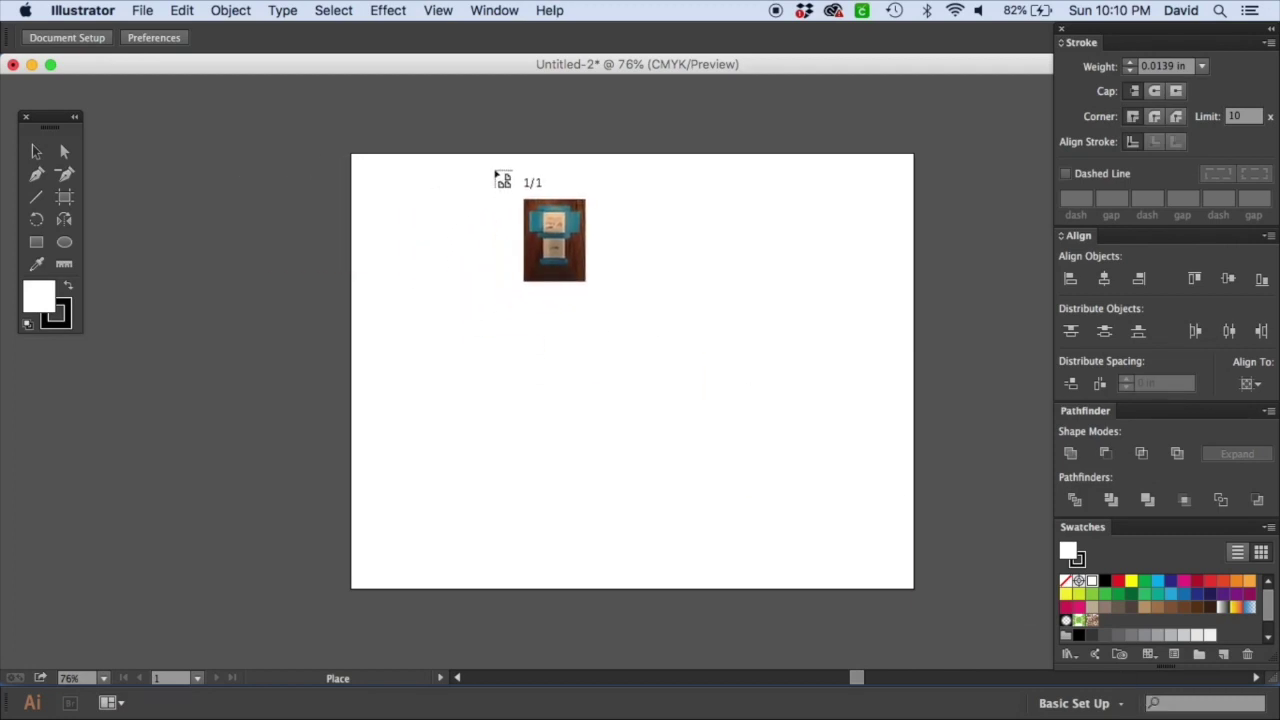
left_click(466, 170)
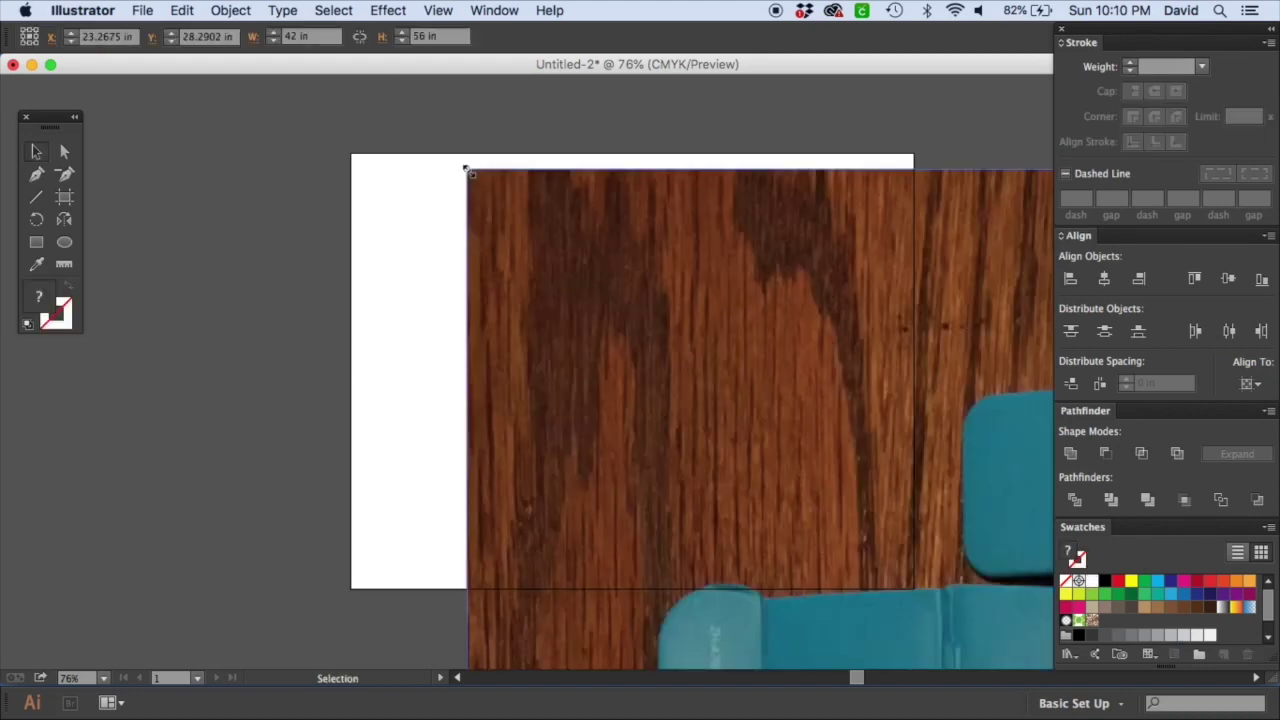
left_click_drag(672, 350, 457, 243)
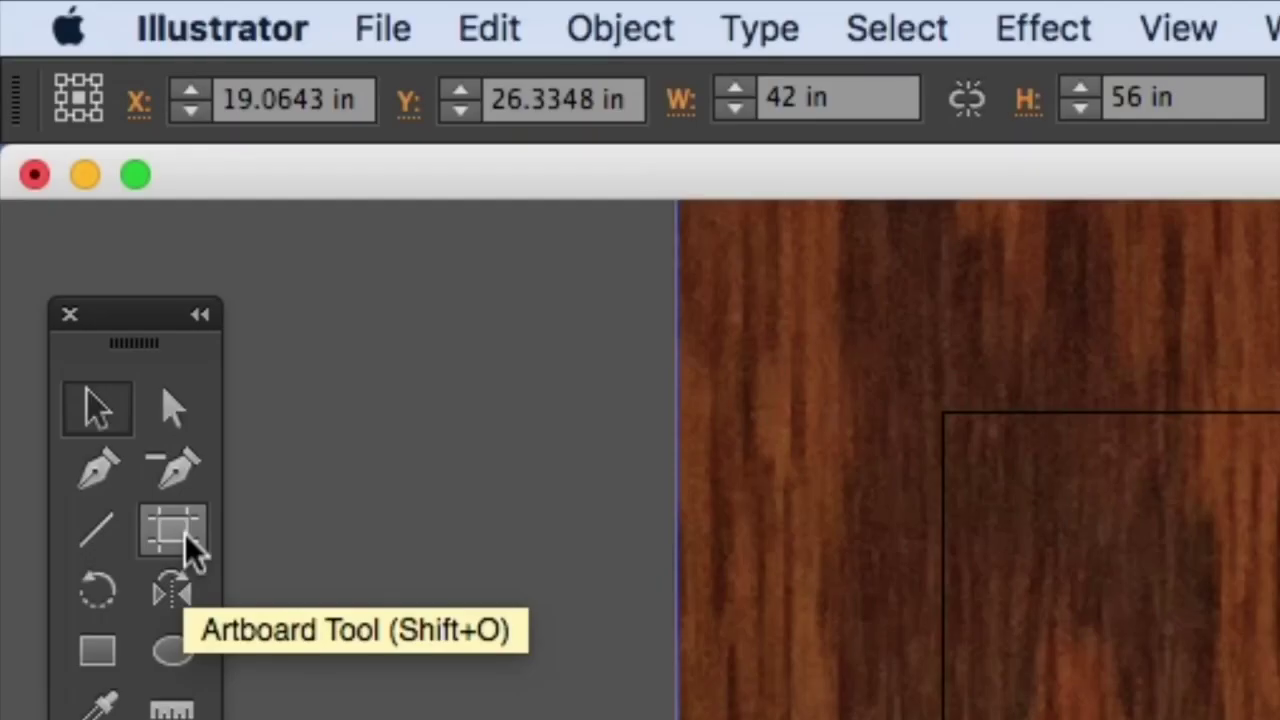
Step: Resize the artboard to match the placed photo with the Fit to Selected Art preset, and deselect the photo
left_click(66, 197)
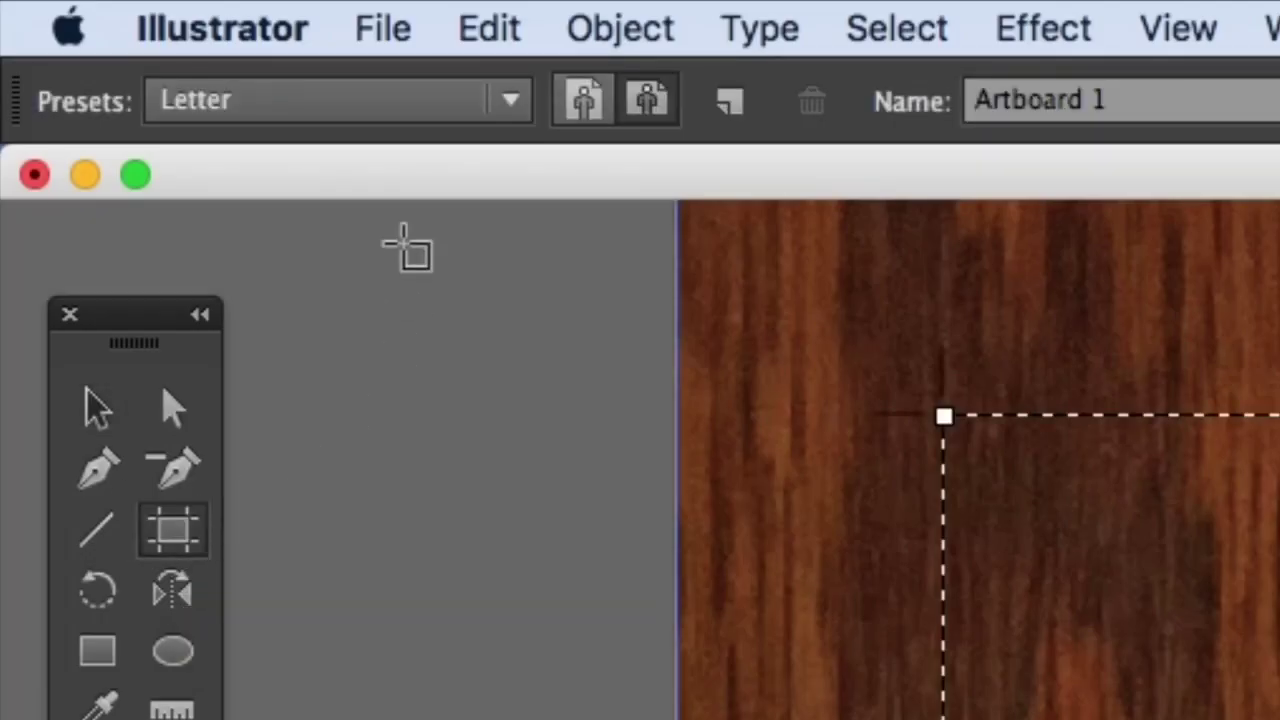
left_click(285, 100)
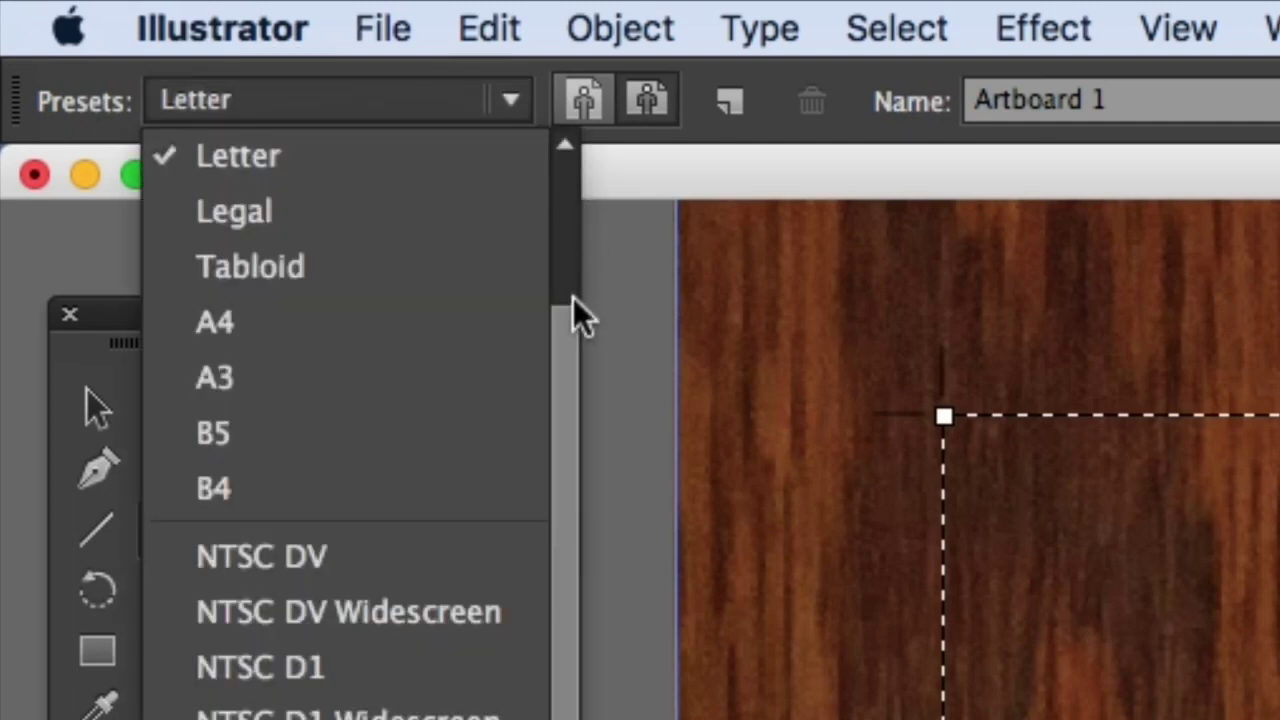
left_click_drag(570, 342, 566, 189)
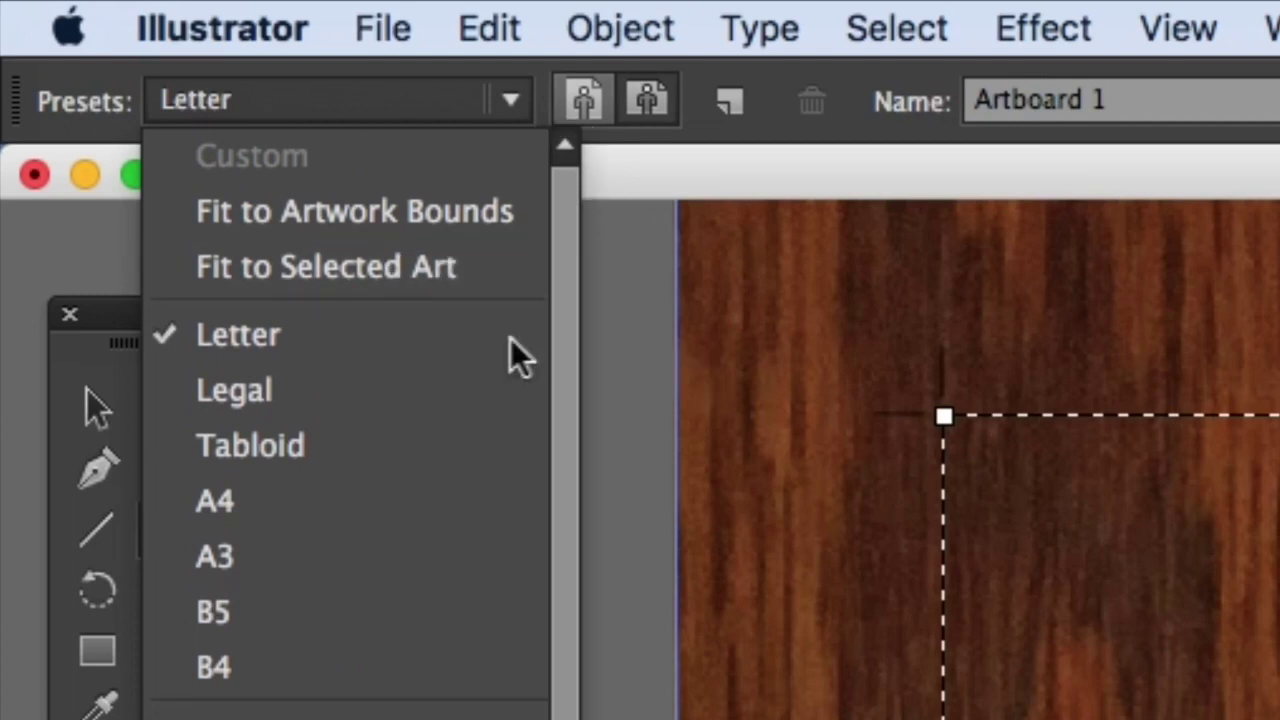
left_click(371, 268)
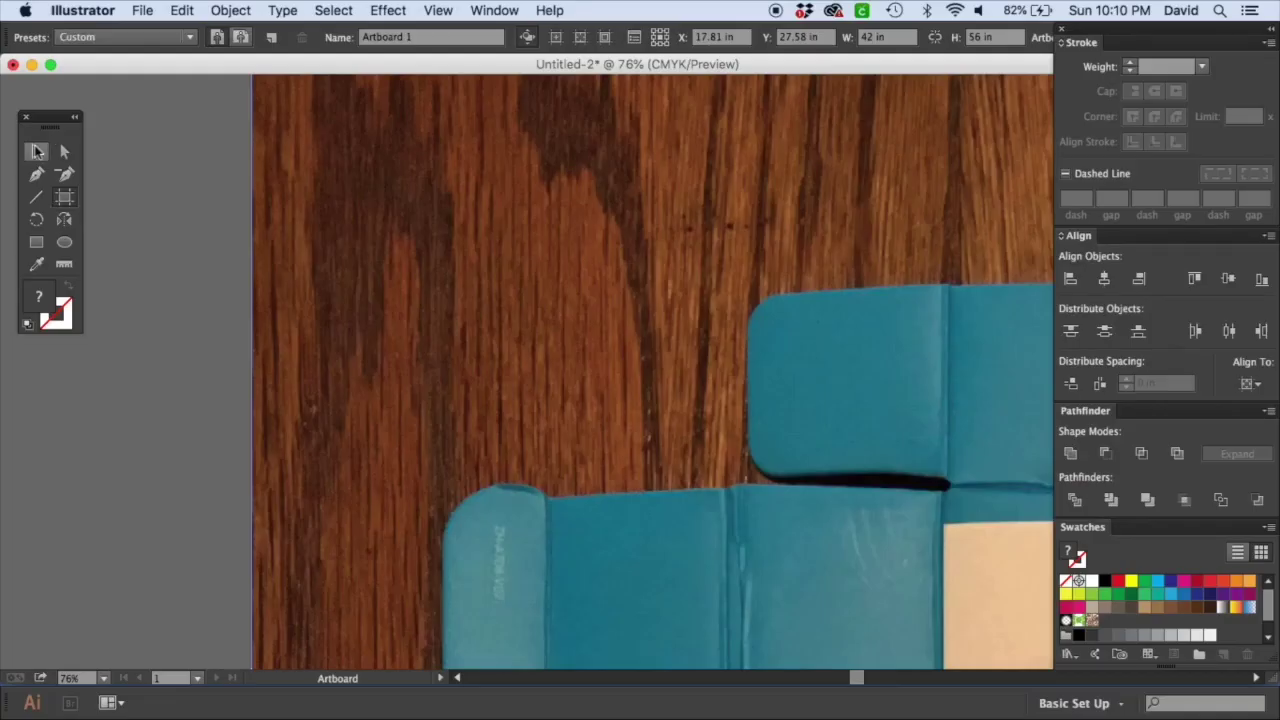
left_click(97, 408)
left_click(415, 167)
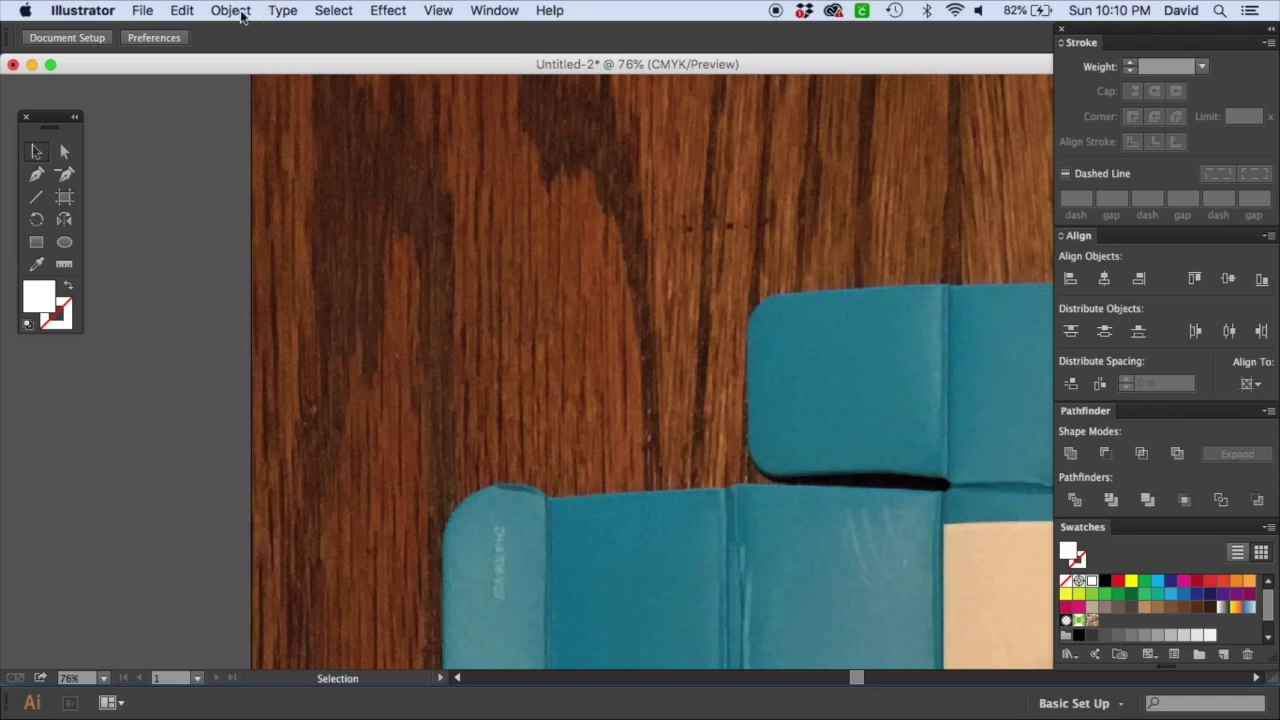
Step: Show the rulers around the document with the whole artboard in view
left_click(438, 11)
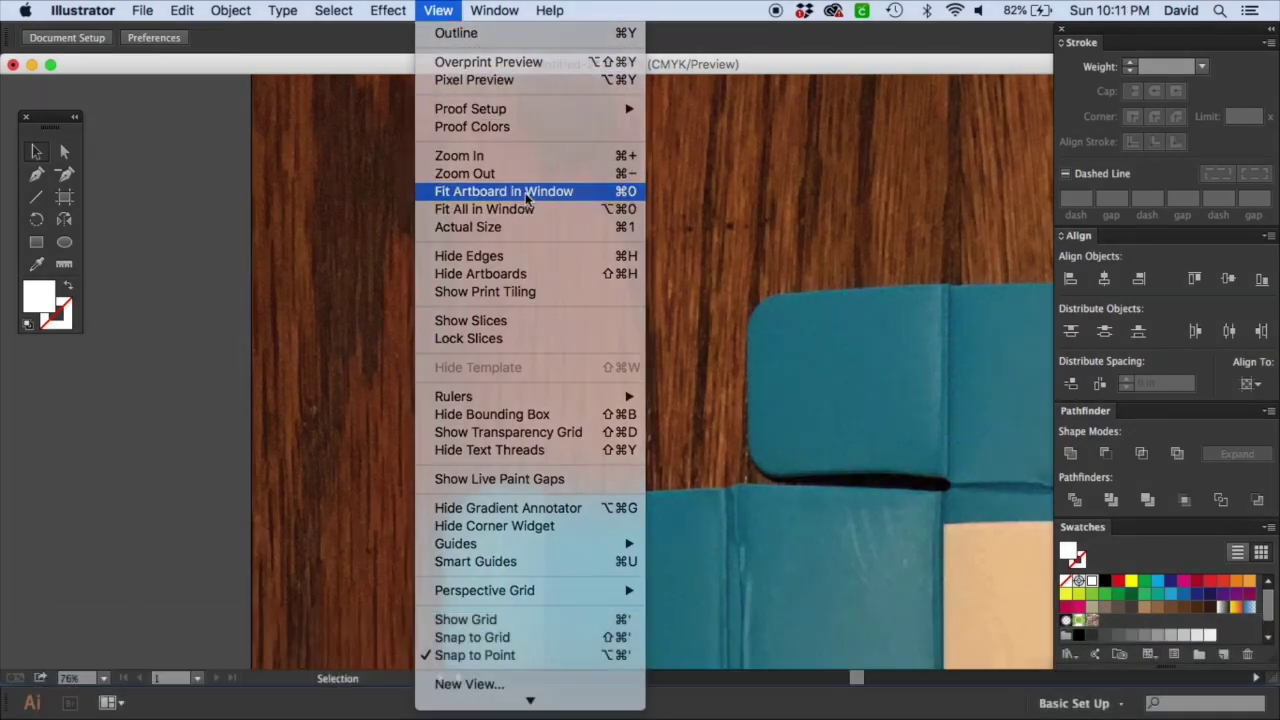
left_click(527, 194)
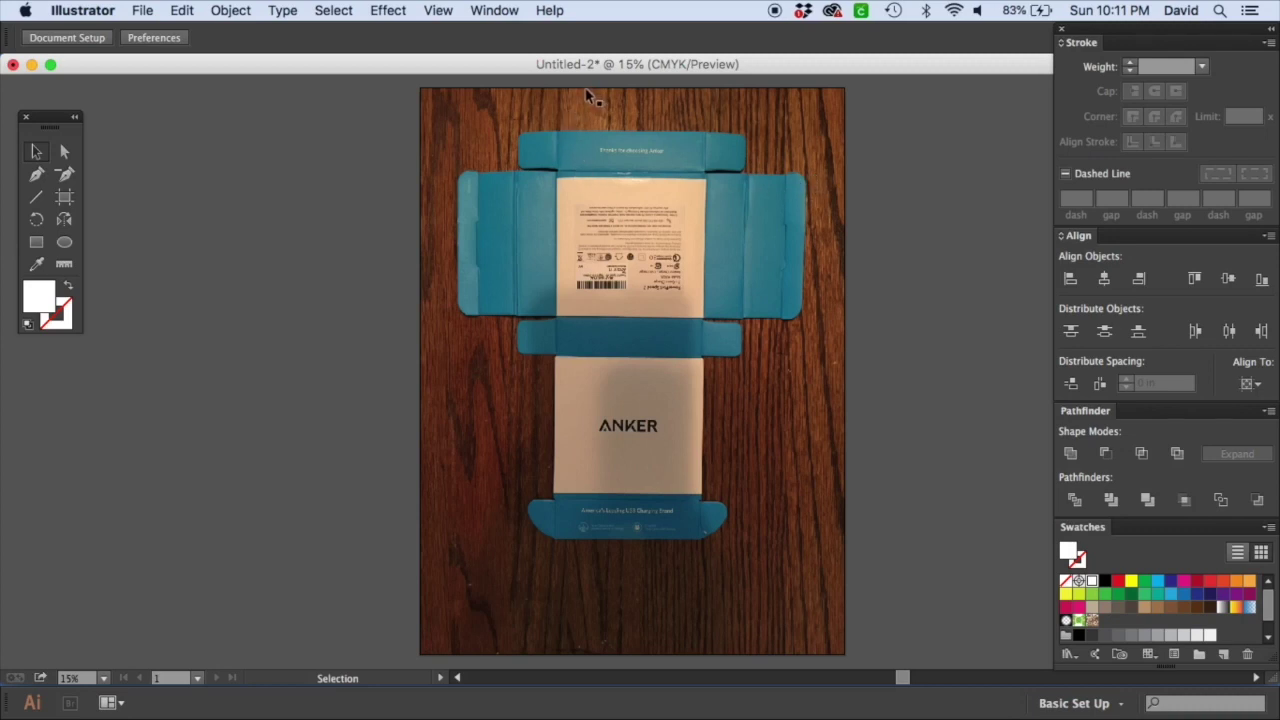
left_click(440, 11)
mouse_move(486, 404)
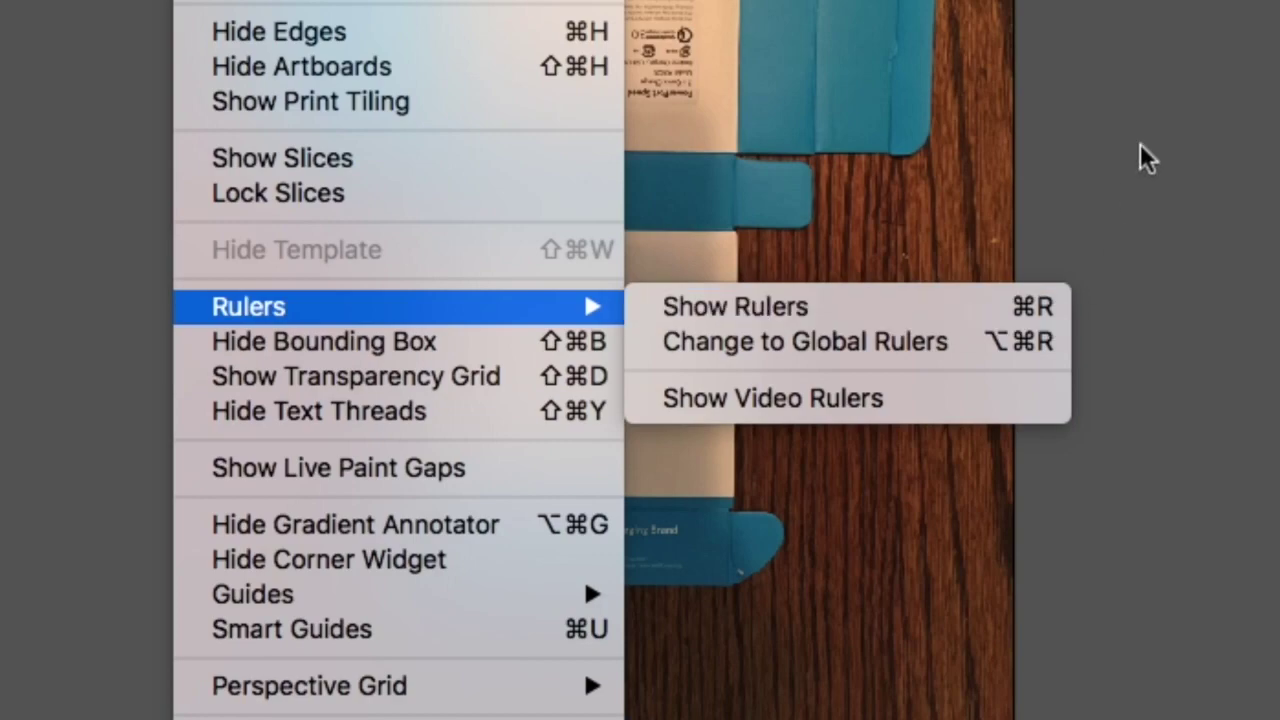
left_click(917, 320)
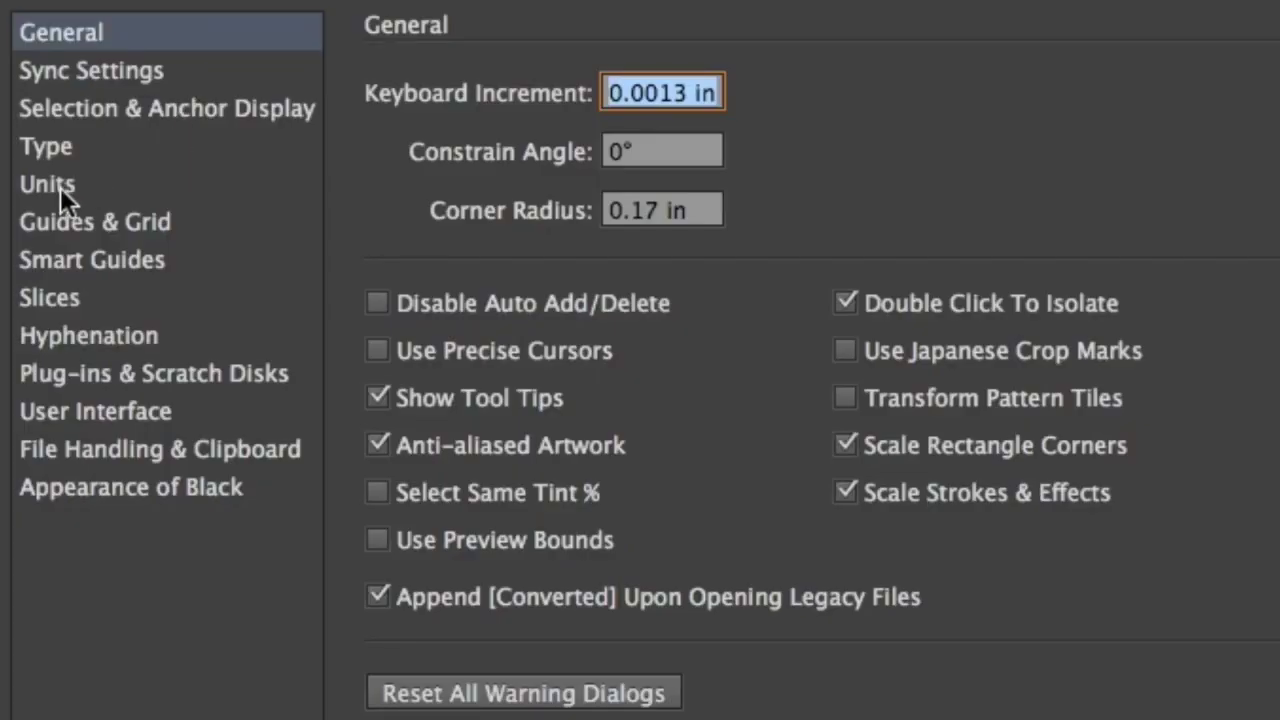
Step: Configure the unit preferences with General in Inches and Type in Points
left_click(60, 187)
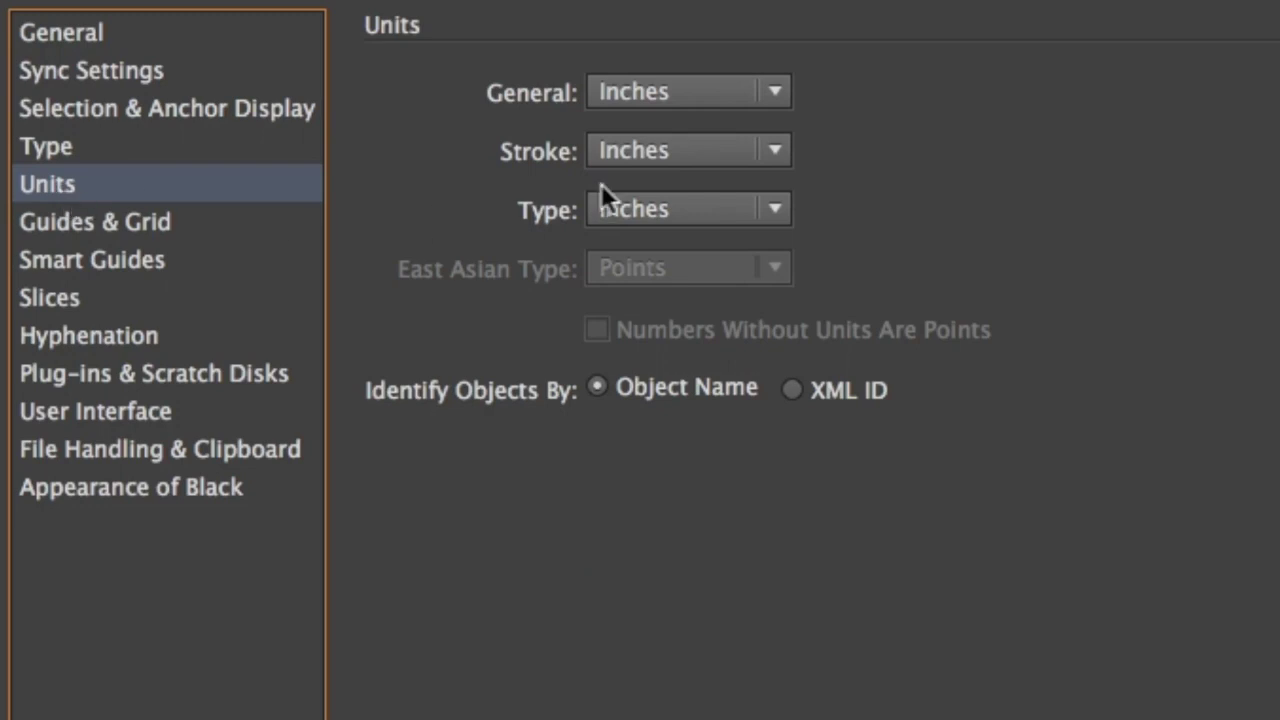
left_click(671, 92)
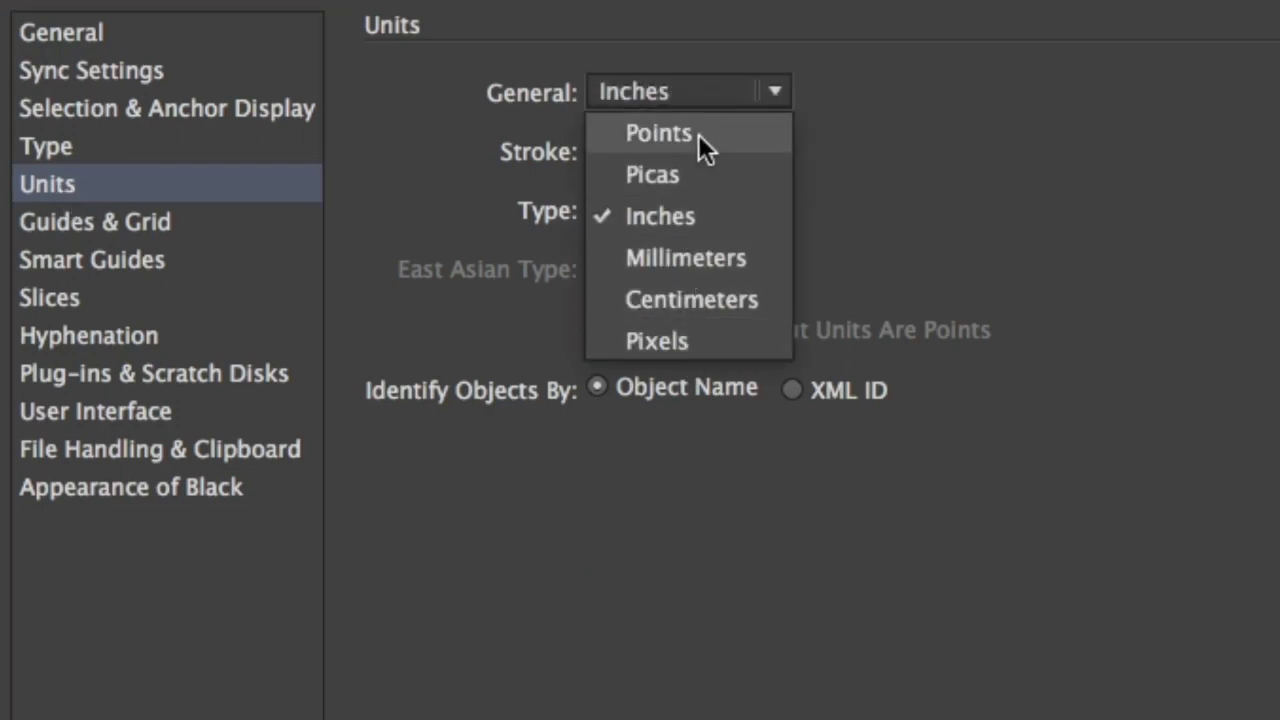
left_click(686, 216)
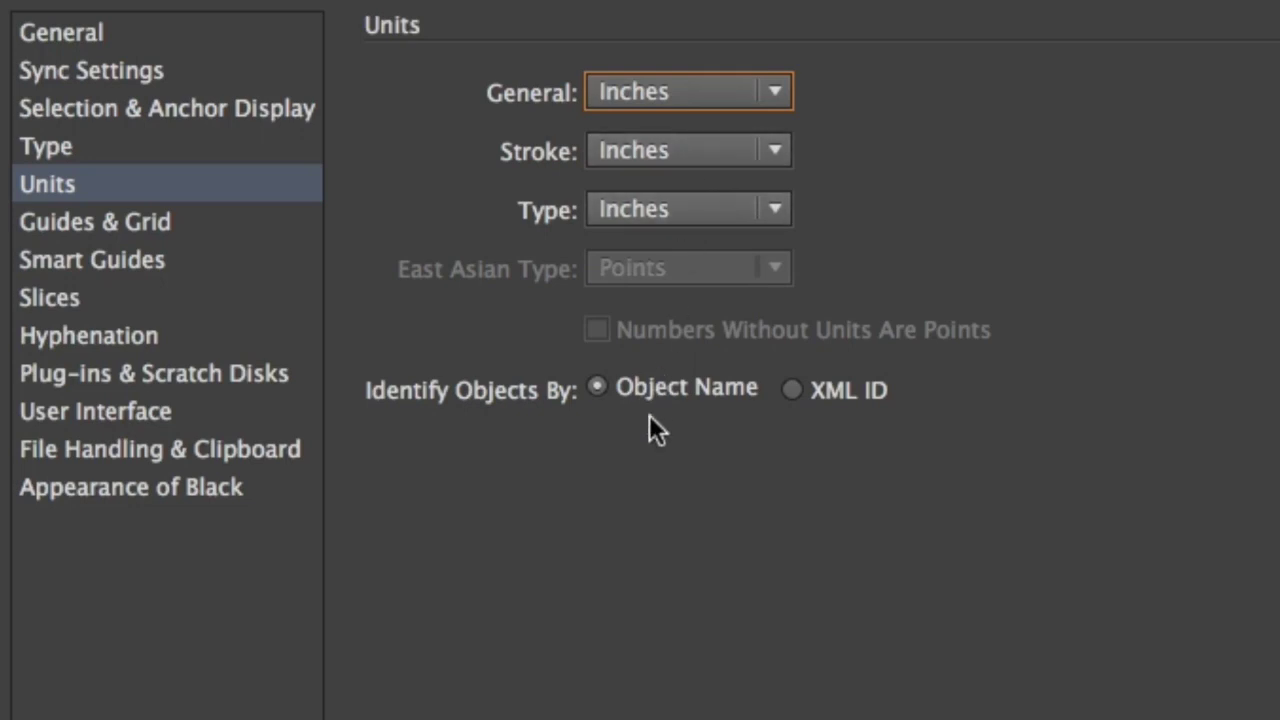
left_click(678, 210)
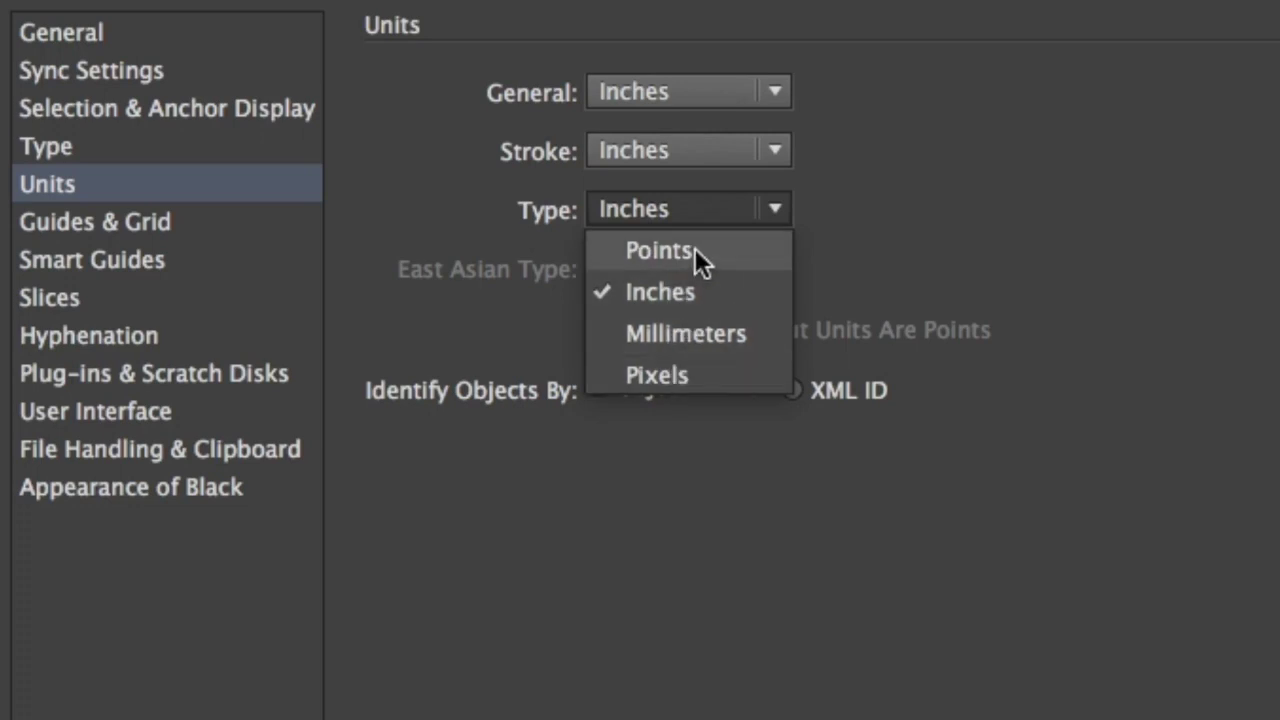
left_click(686, 250)
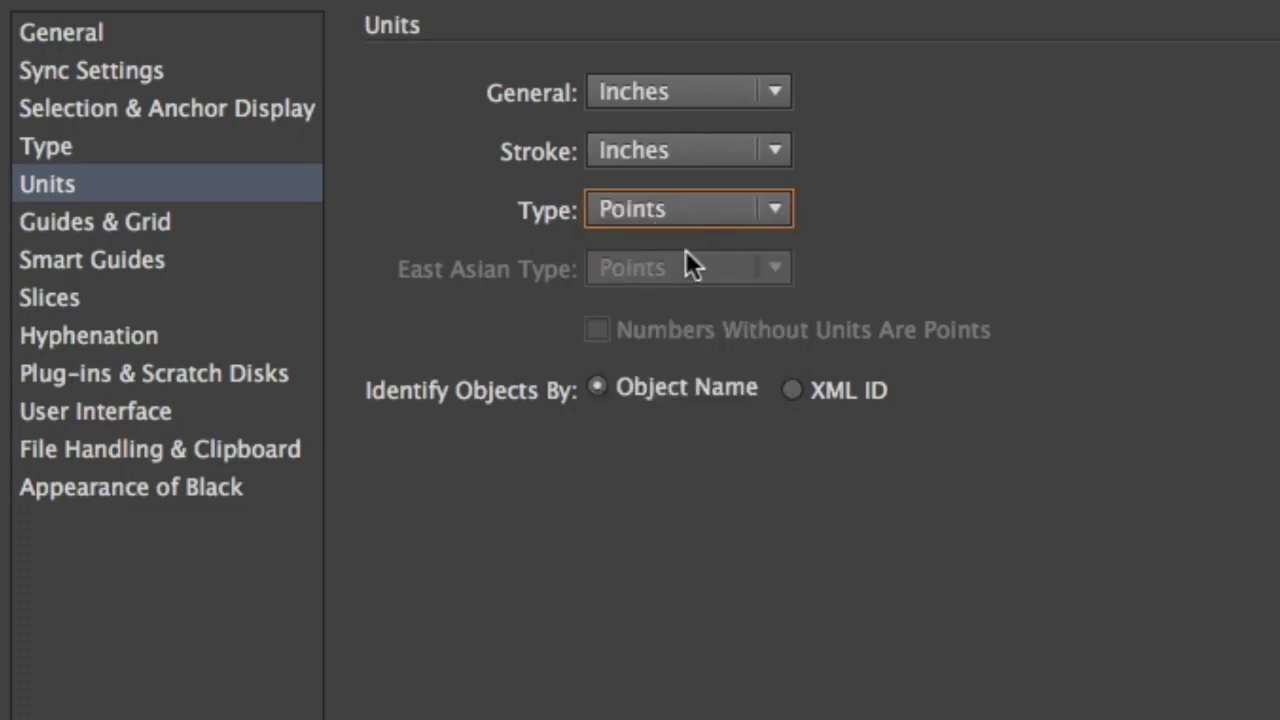
left_click(626, 215)
left_click(659, 301)
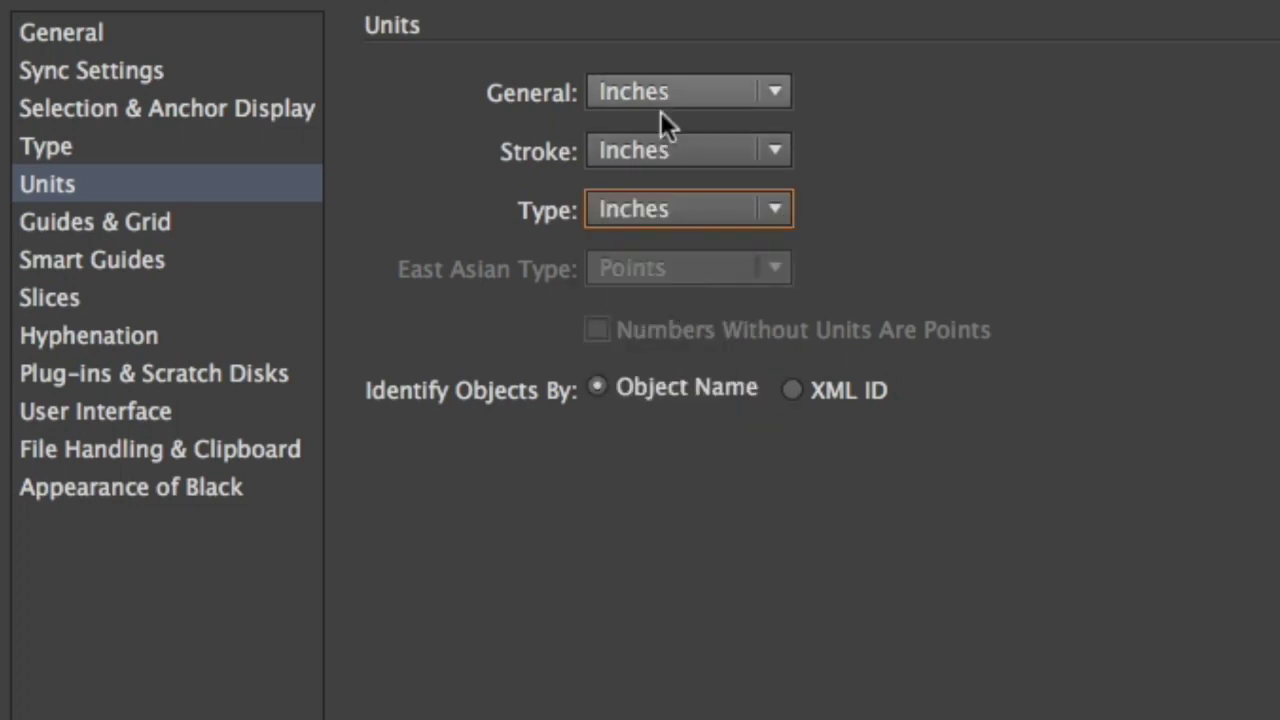
left_click(658, 219)
left_click(662, 252)
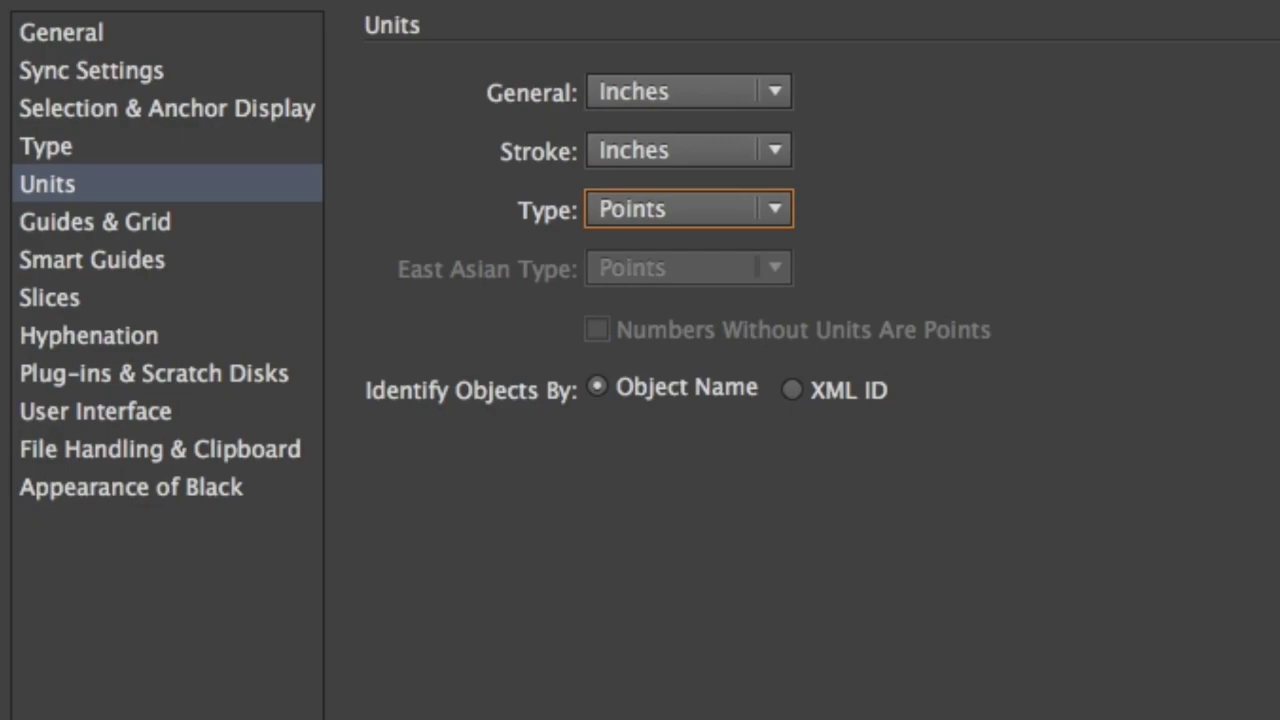
left_click(918, 589)
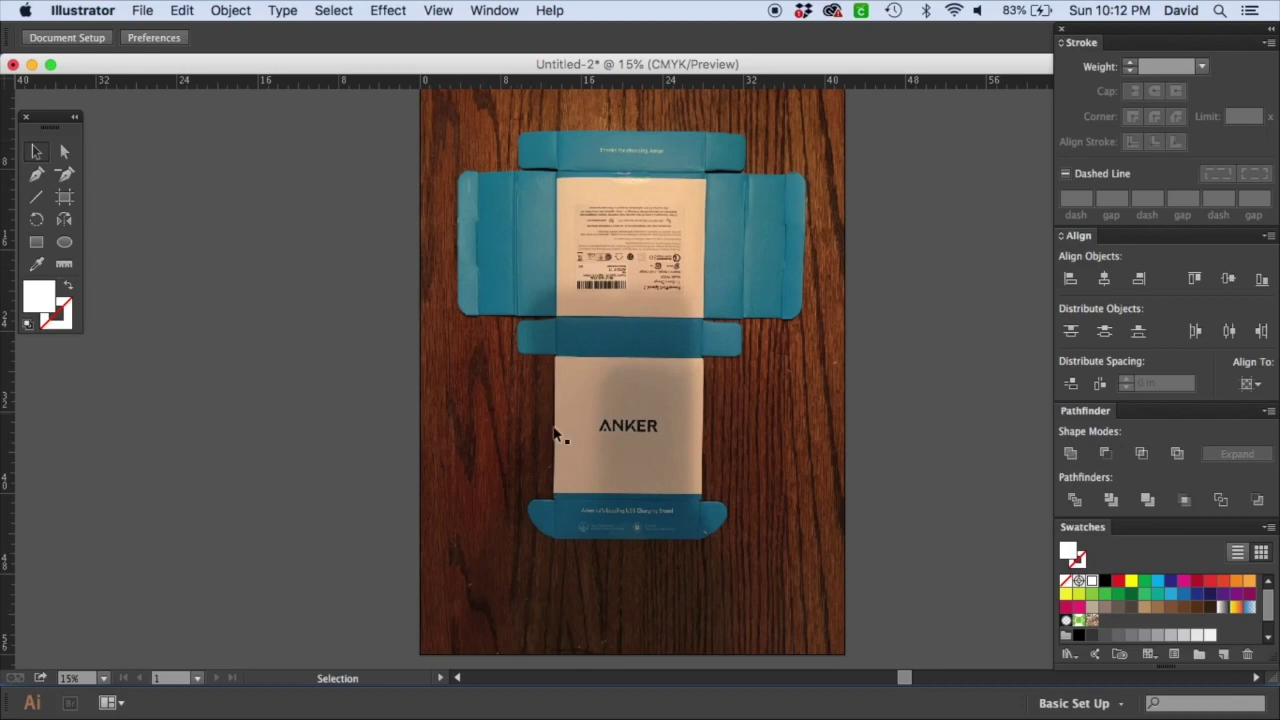
Step: Place a vertical guide along the left edge of the box's white ANKER panel
left_click(8, 376)
left_click_drag(8, 376, 555, 392)
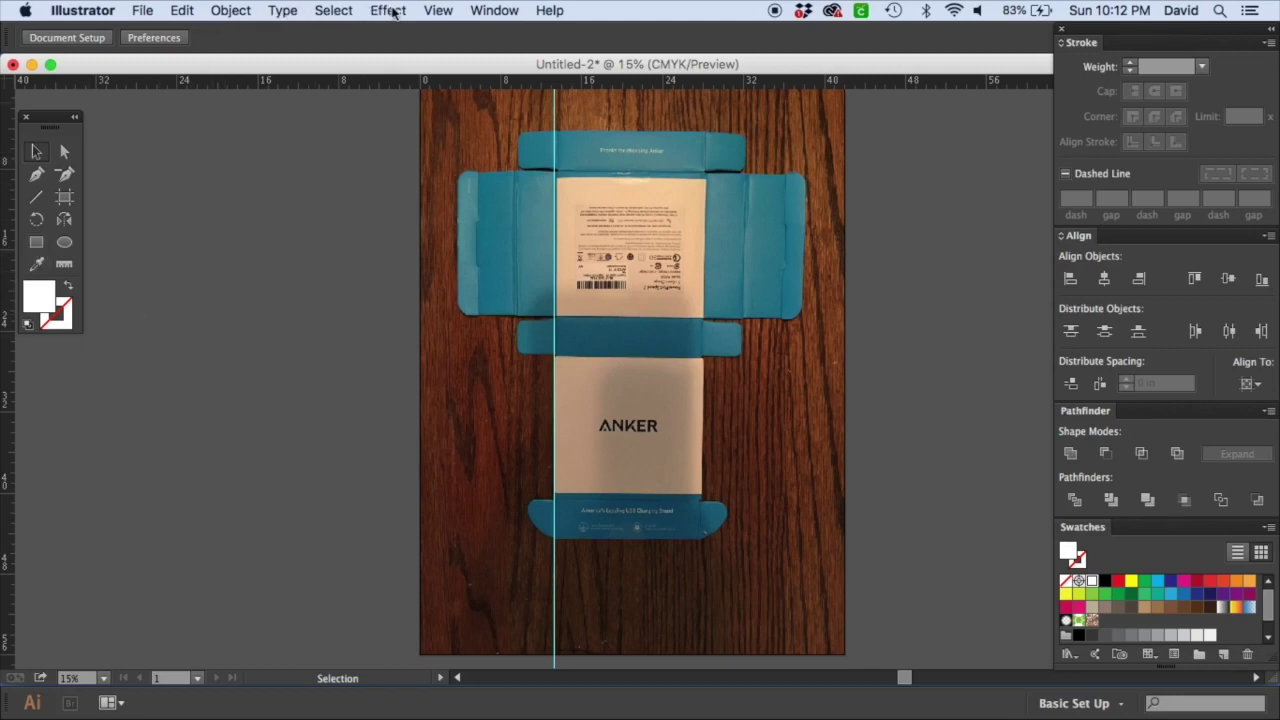
left_click(438, 10)
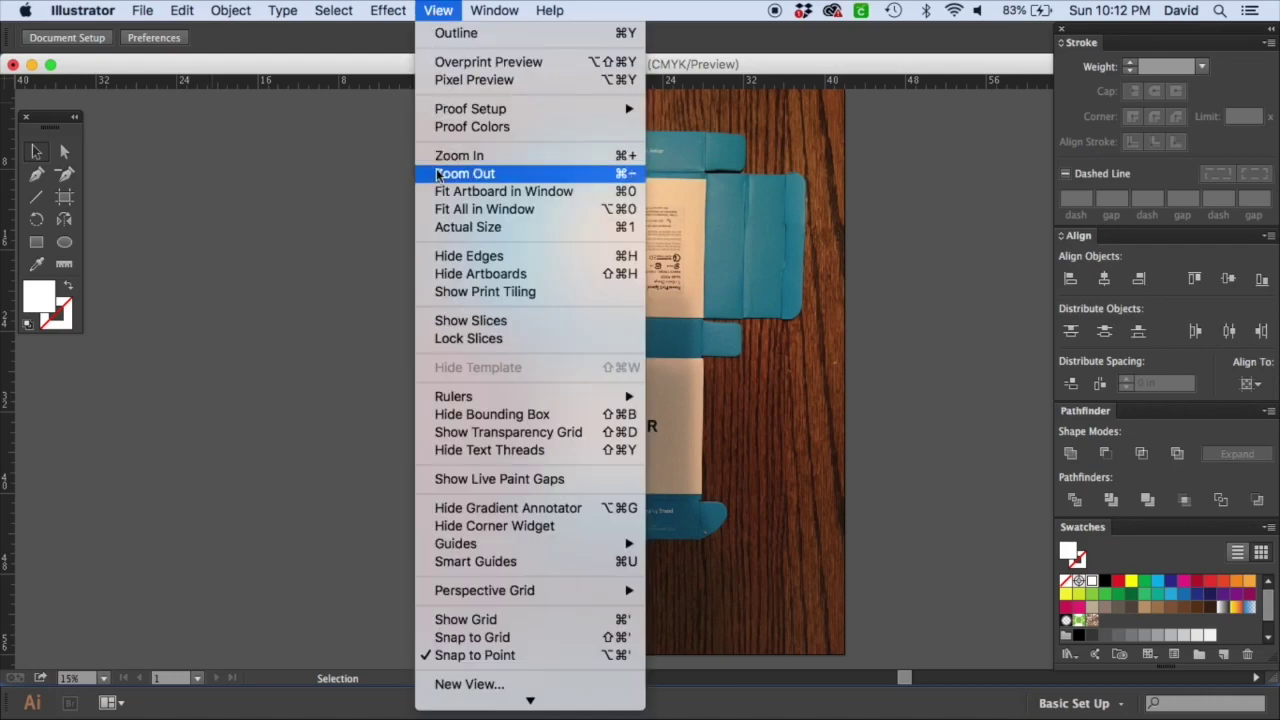
left_click(303, 230)
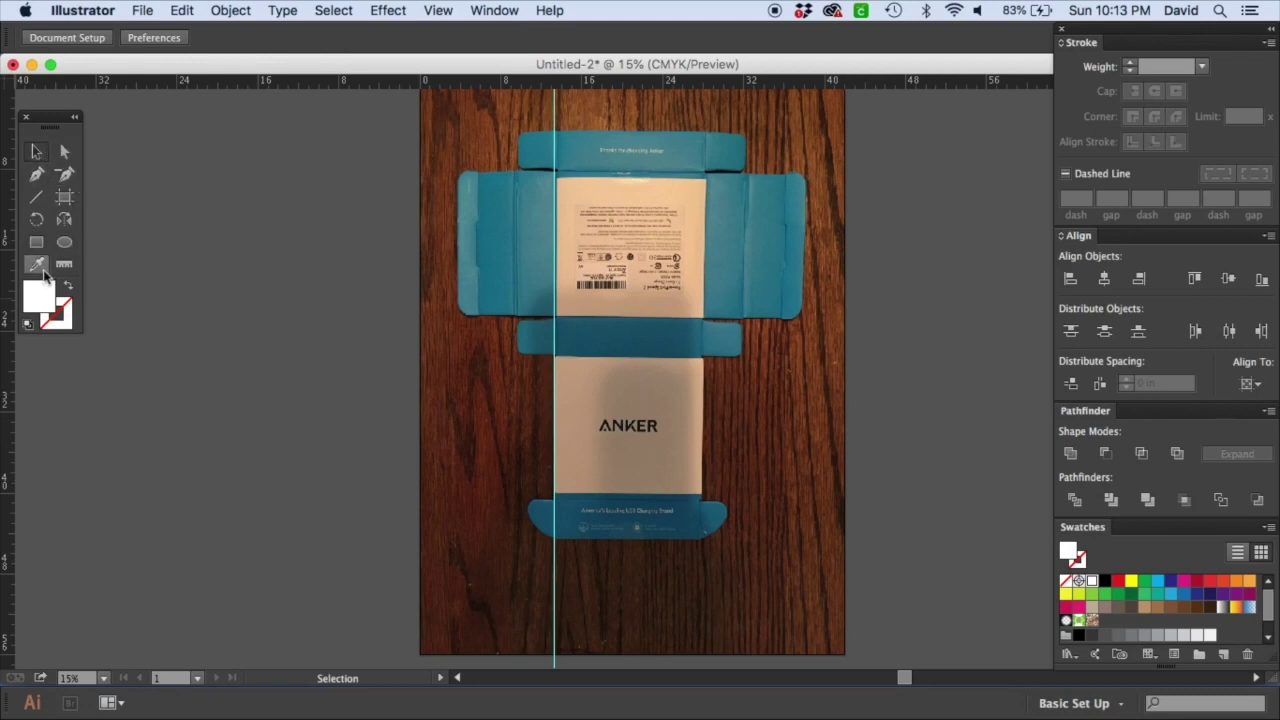
Step: Display the Default tool set and position it beside the Basic Set Up tools
left_click(505, 12)
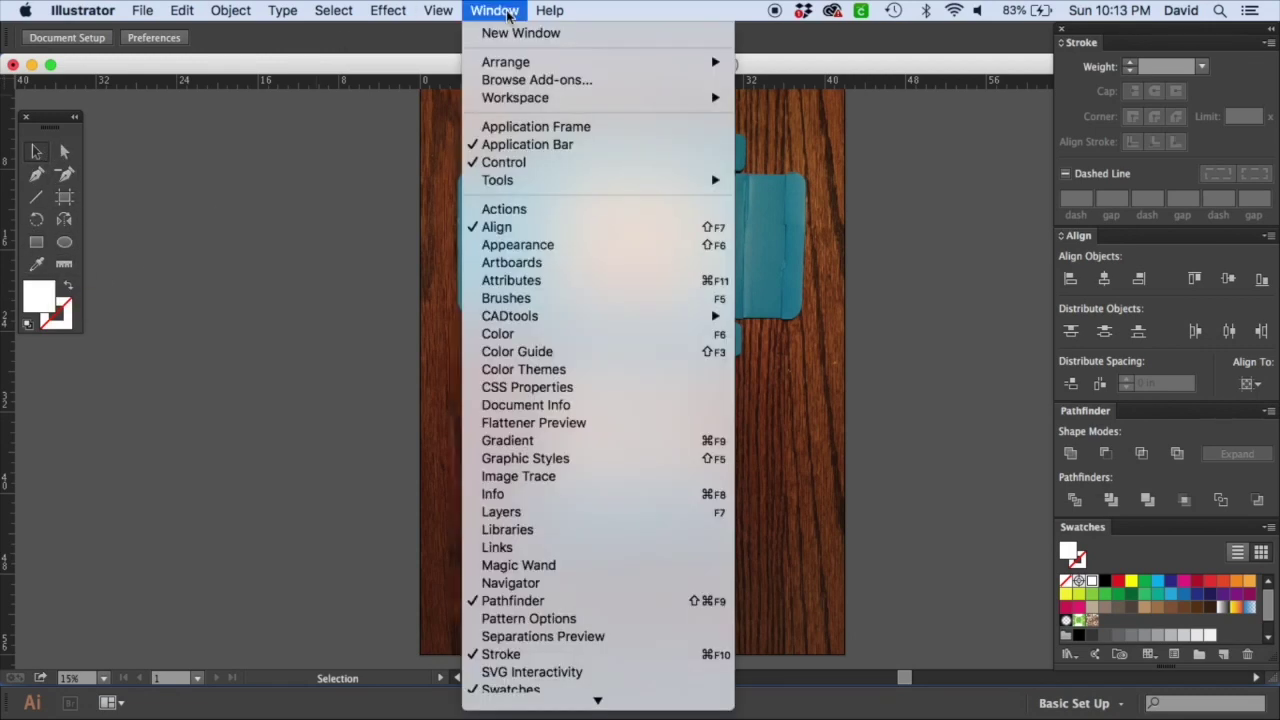
mouse_move(553, 184)
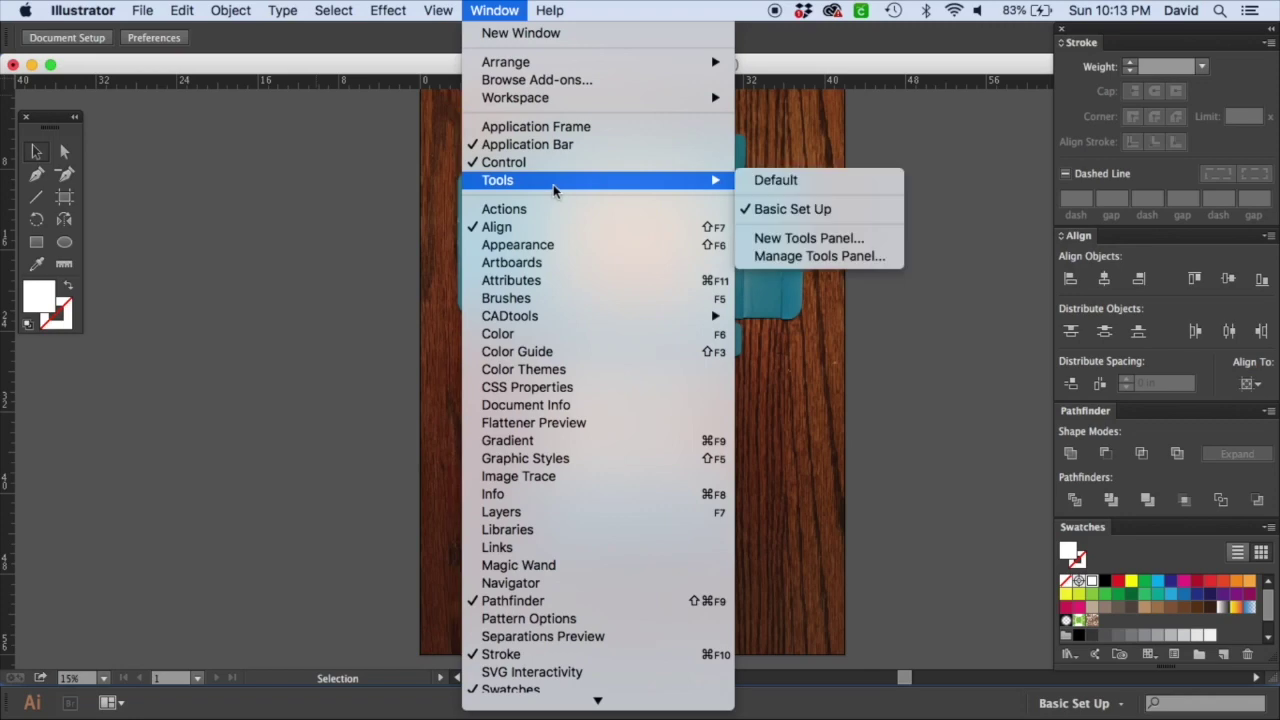
left_click(776, 181)
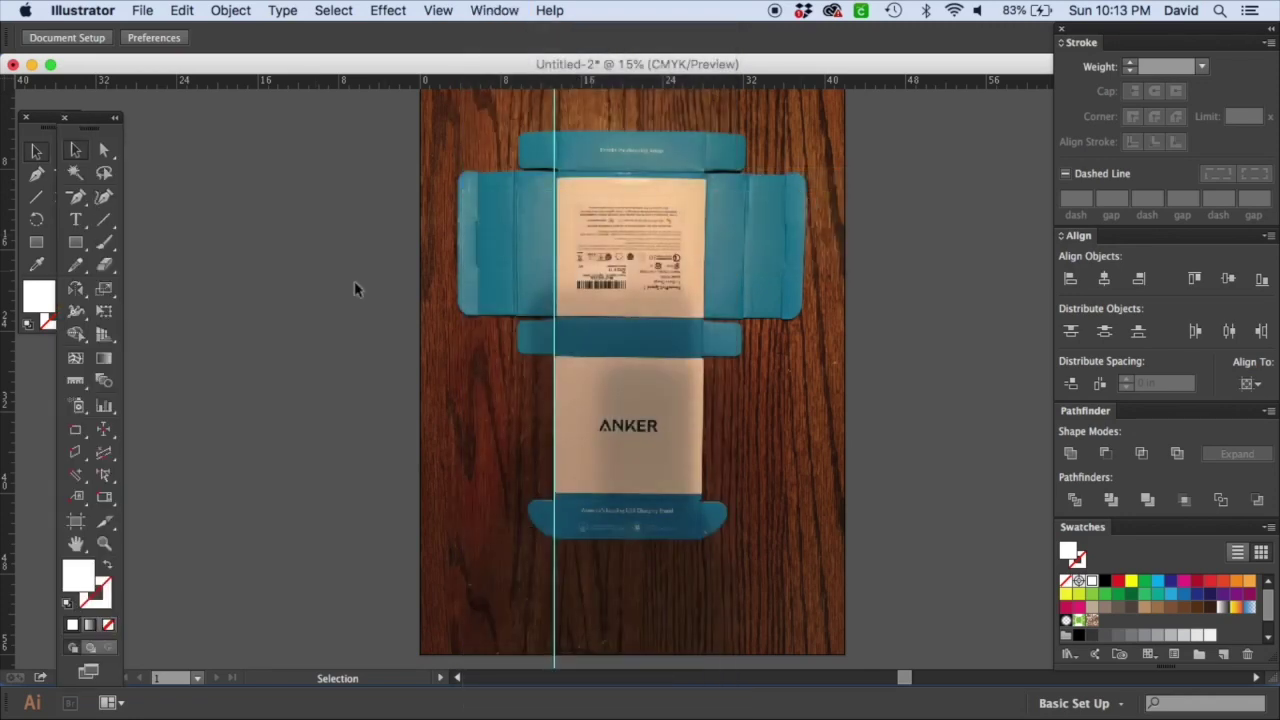
left_click_drag(98, 124, 140, 104)
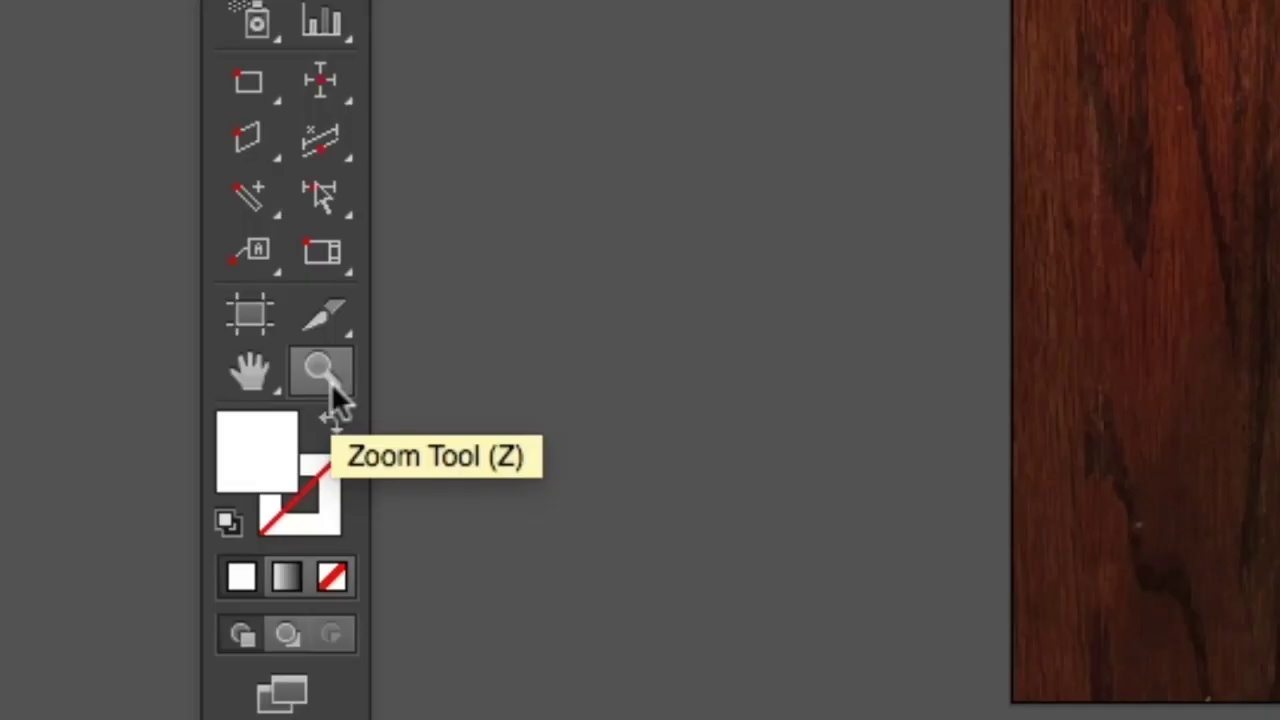
Step: Place a horizontal guide along the fold above the box's bottom flap and check the fold's alignment at both ends
left_click(322, 374)
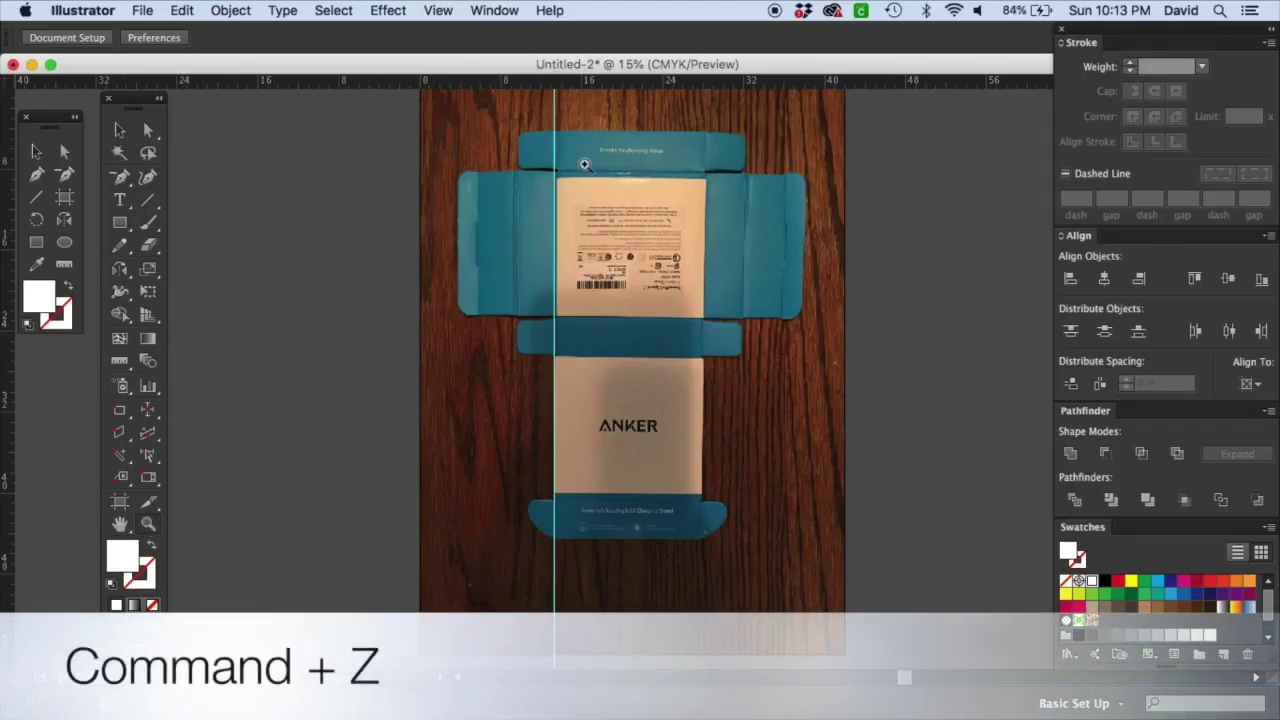
left_click_drag(436, 124, 830, 557)
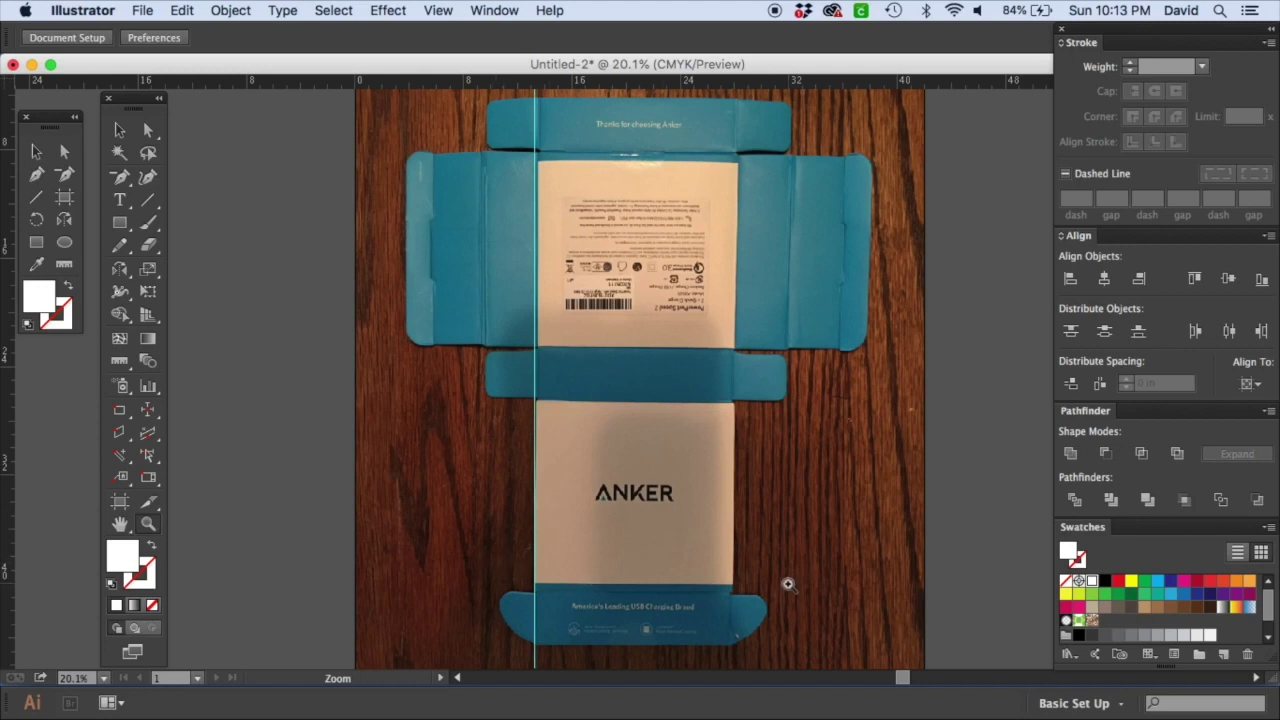
left_click_drag(490, 545, 825, 648)
left_click_drag(257, 329, 415, 294)
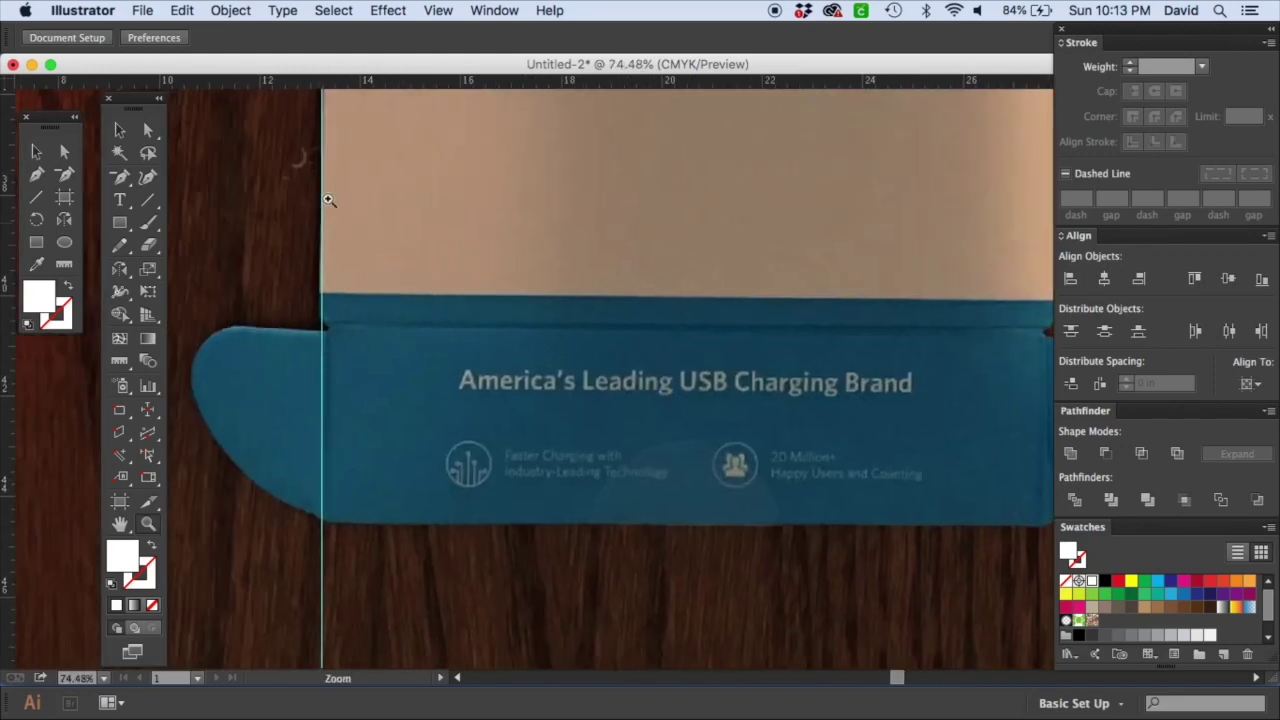
left_click_drag(394, 79, 419, 330)
left_click_drag(418, 325, 420, 324)
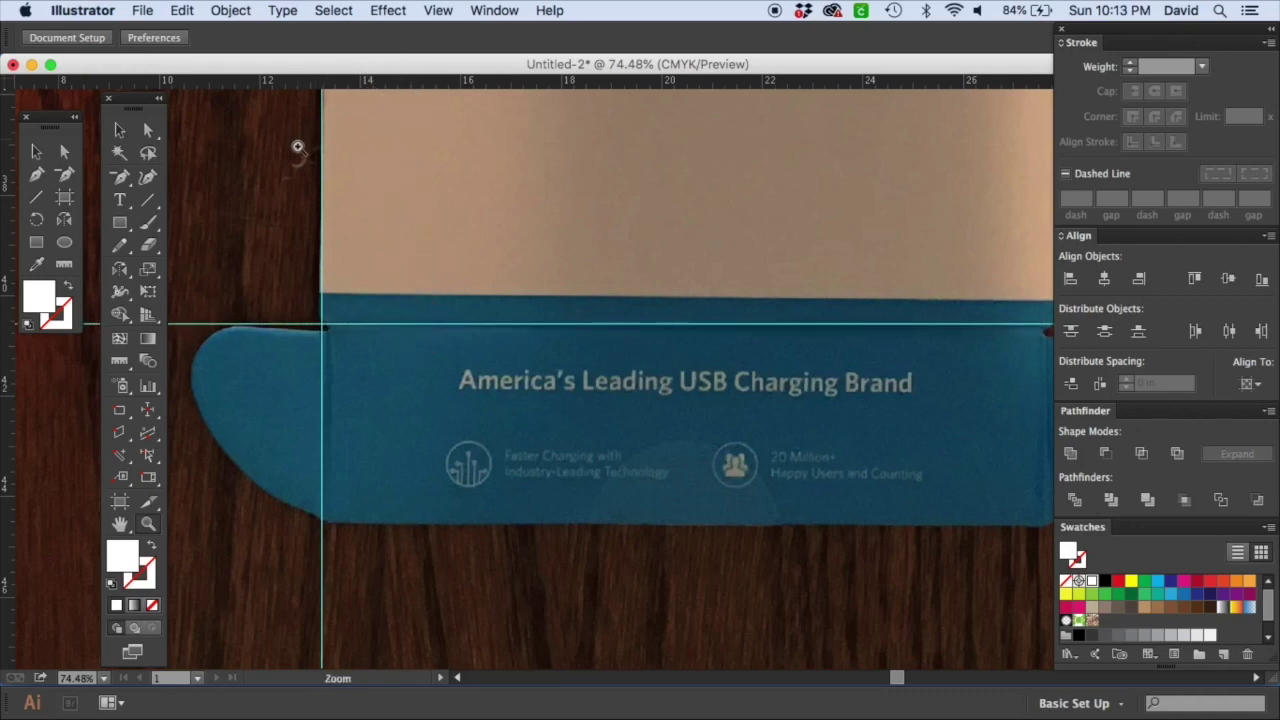
left_click_drag(760, 234, 517, 248)
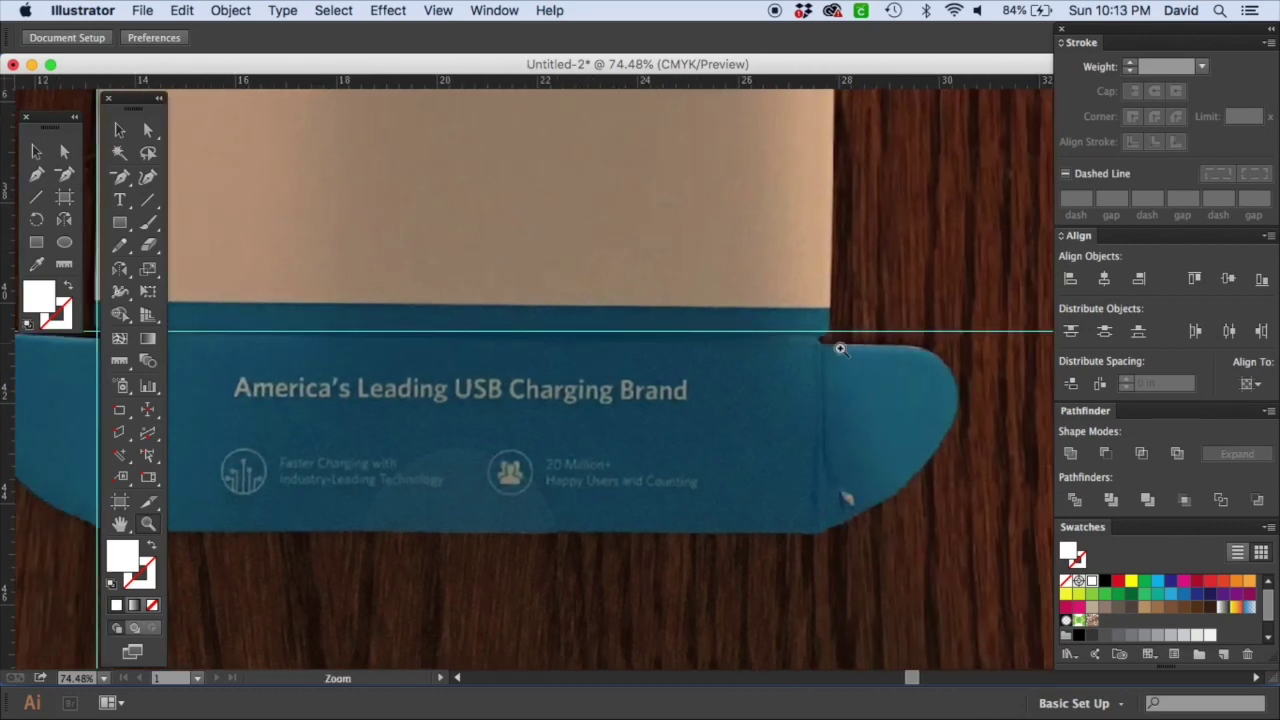
left_click_drag(453, 383, 577, 374)
Step: Select the box photo and close the extra Default tool set
left_click(119, 130)
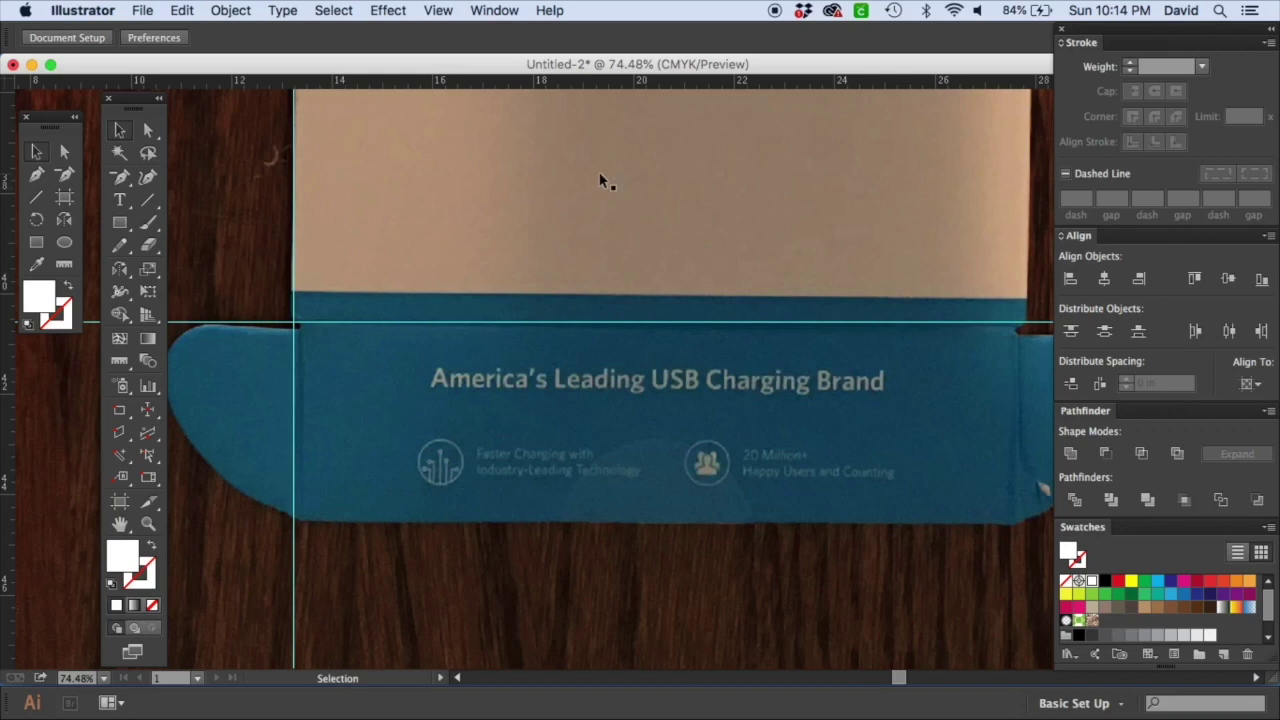
key("super+0")
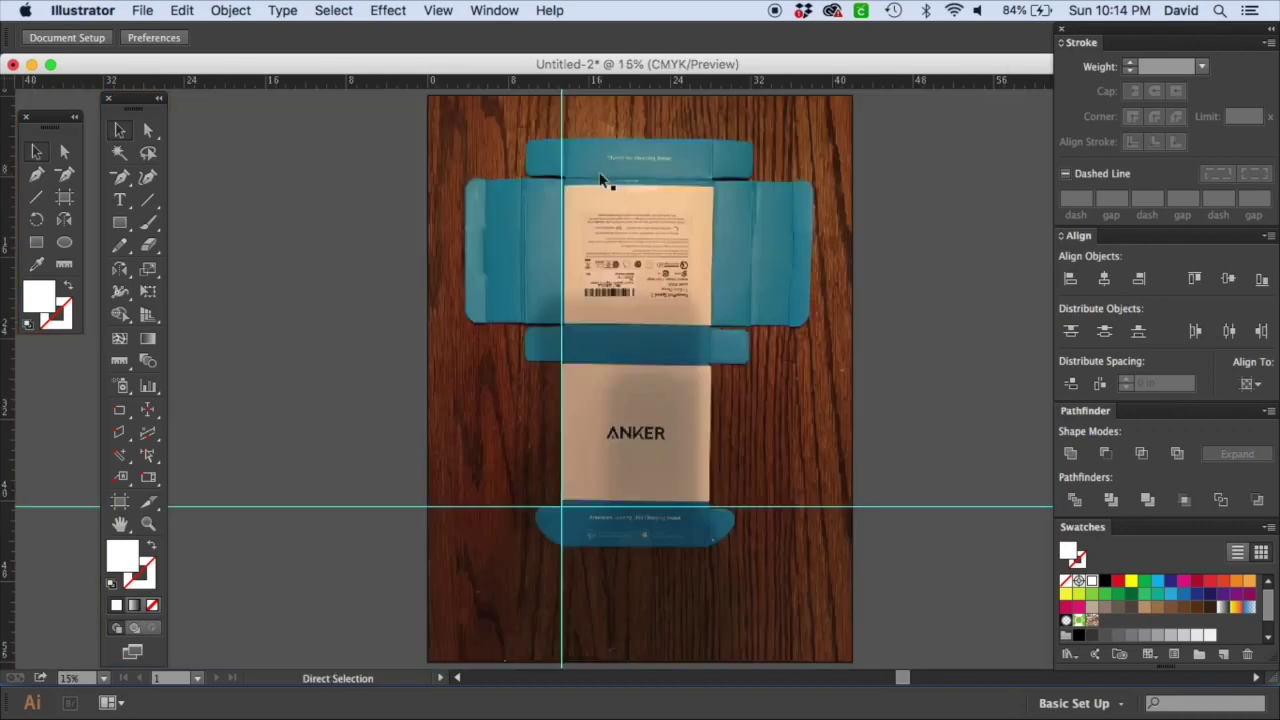
left_click(616, 250)
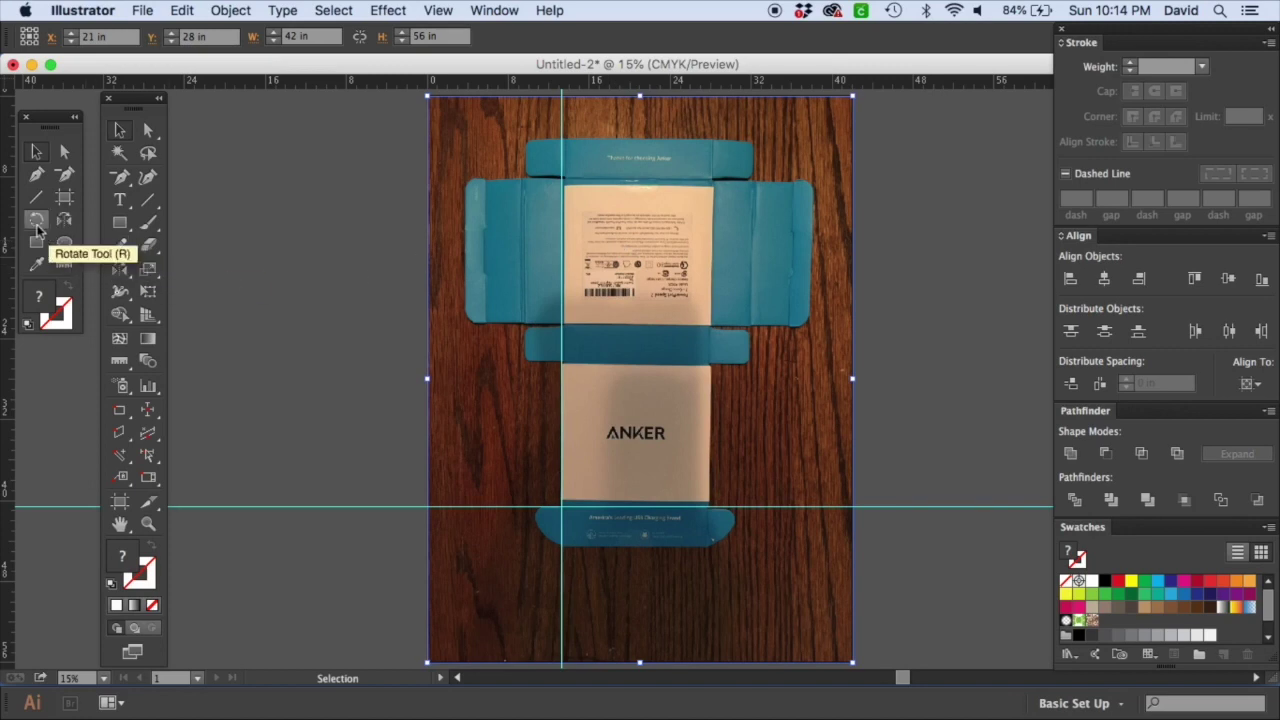
left_click(108, 97)
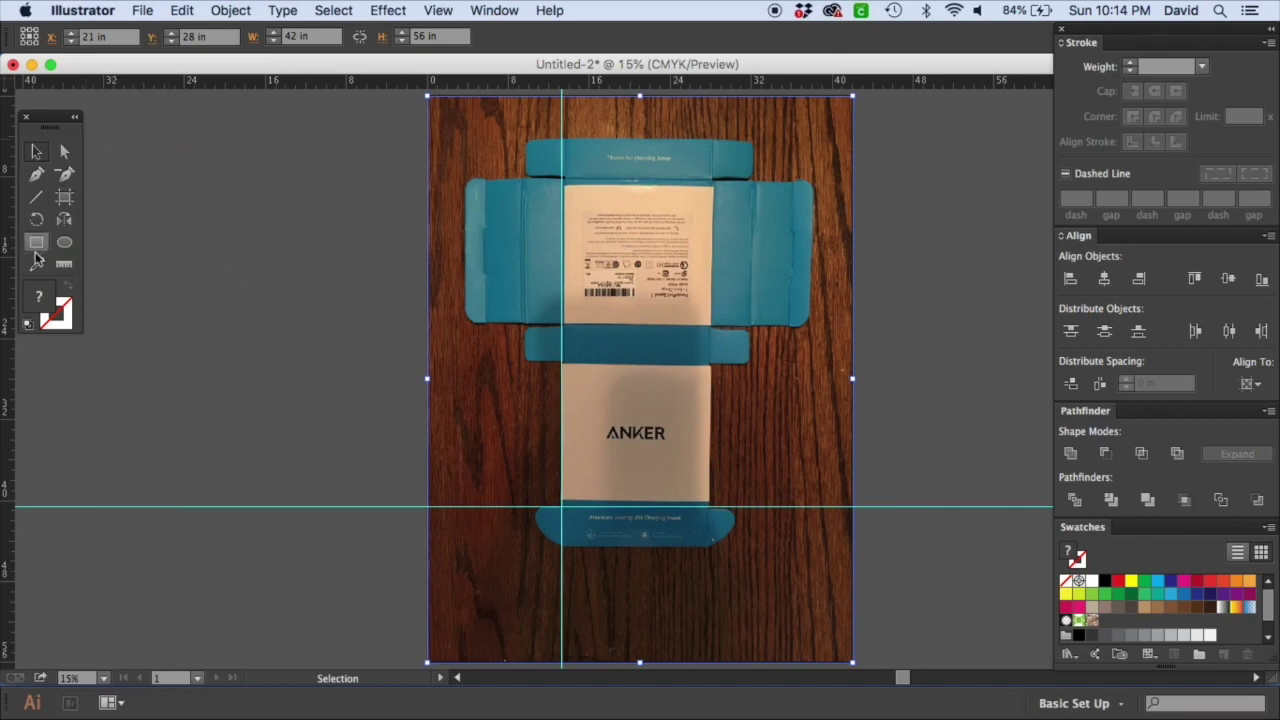
Step: Rotate the photo about the guide intersection at the bottom fold's left end until the fold lines up with the horizontal guide
left_click(38, 221)
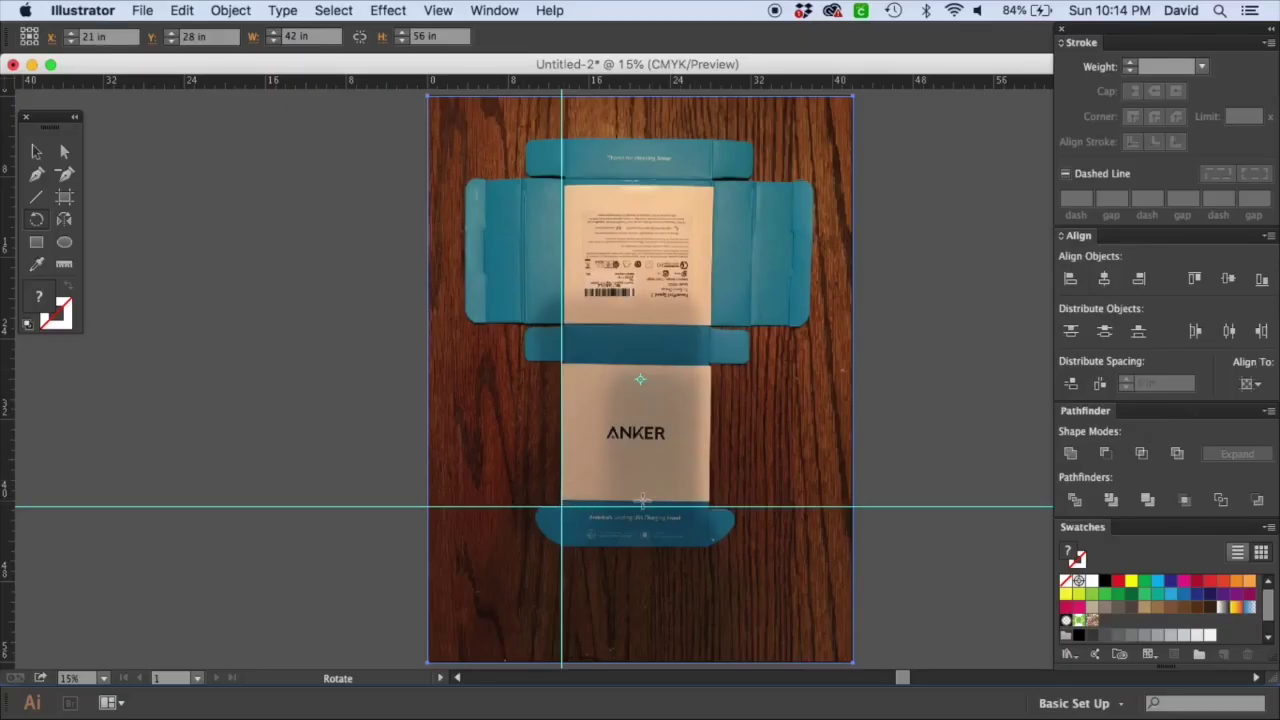
key("z")
left_click_drag(515, 456, 800, 550)
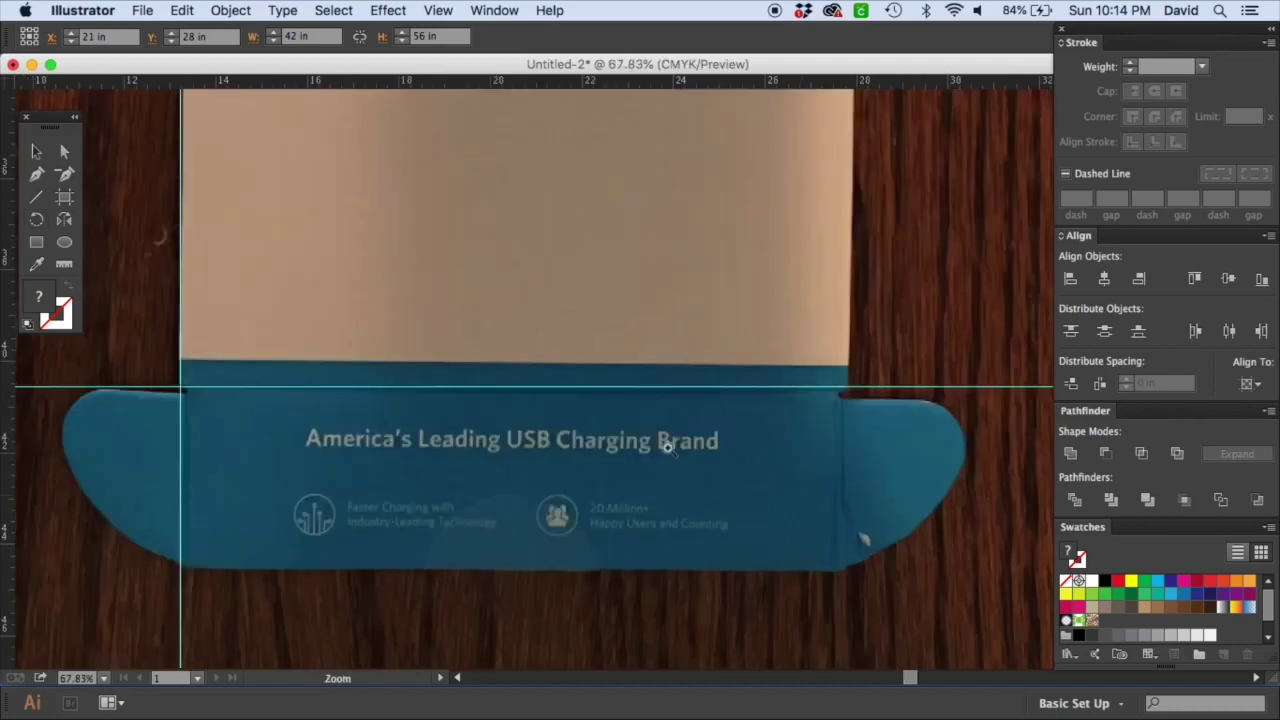
key("r")
left_click(180, 388)
left_click_drag(330, 606, 342, 594)
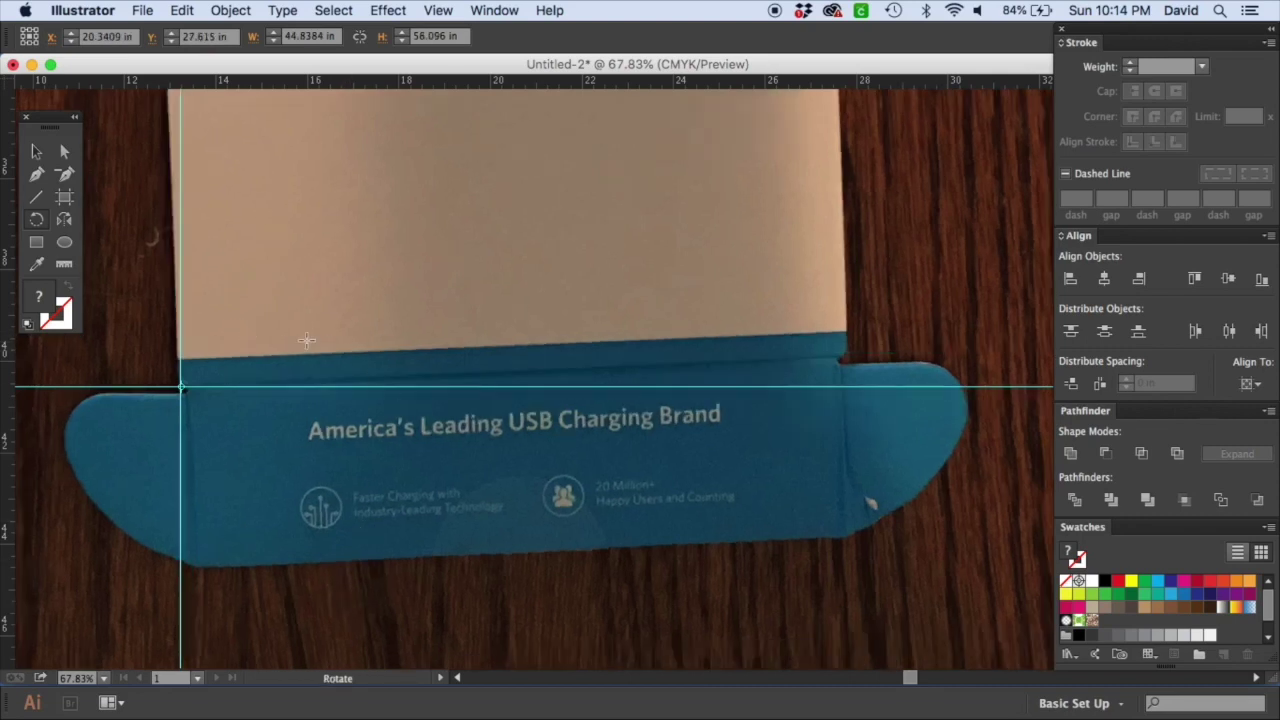
left_click_drag(991, 429, 993, 441)
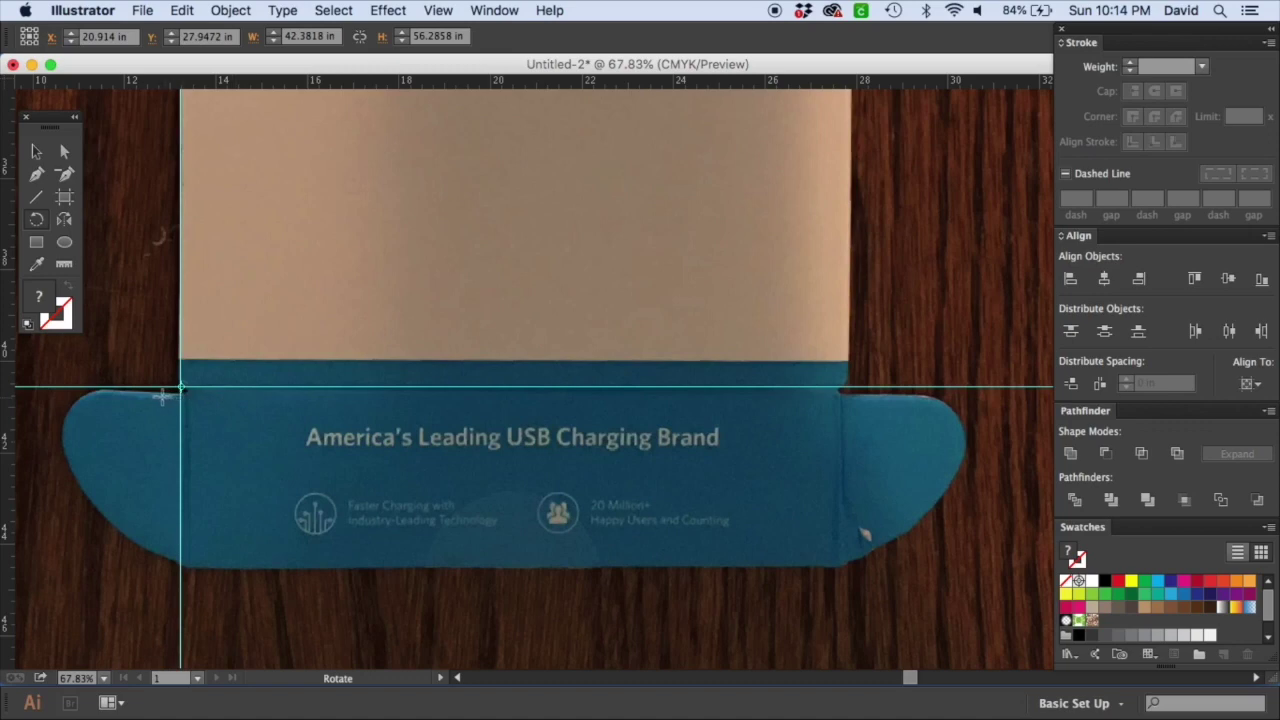
Step: Check the left vertical guide up the length of the box and place a vertical guide along the right fold of the "Thanks for choosing Anker" flap
key("space")
left_click_drag(474, 229, 514, 580)
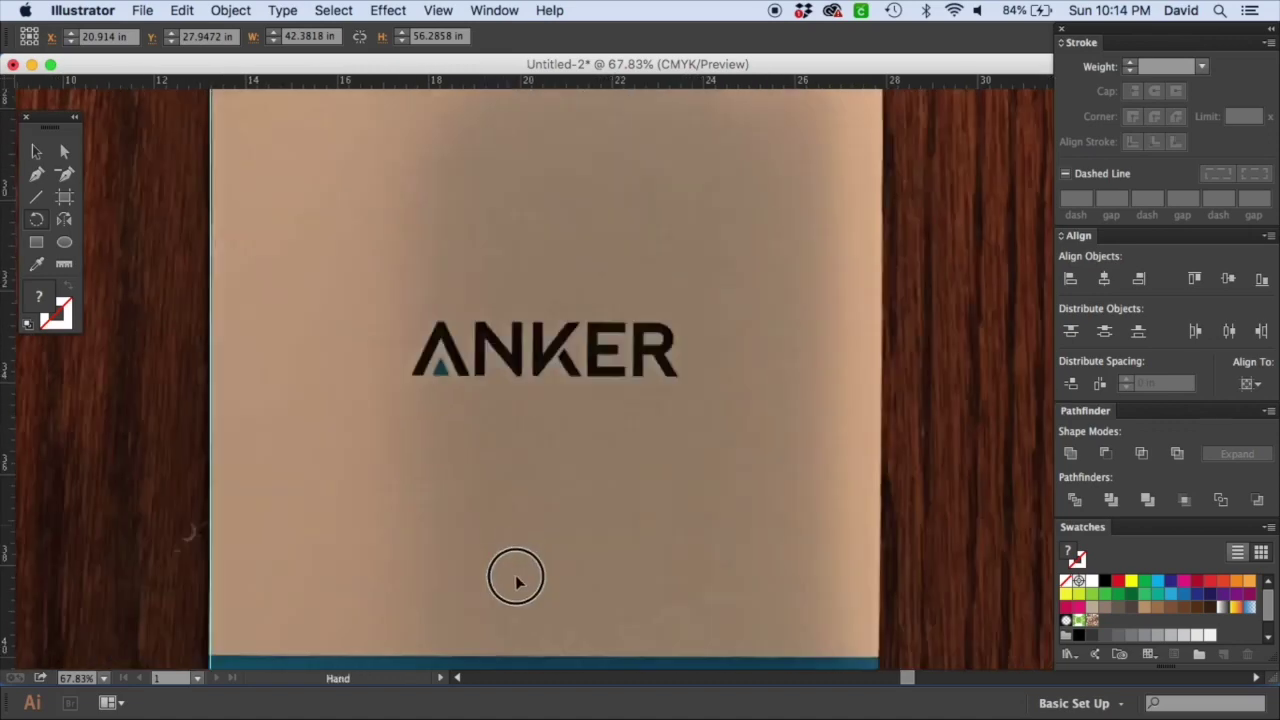
left_click_drag(466, 266, 481, 525)
left_click_drag(469, 300, 469, 411)
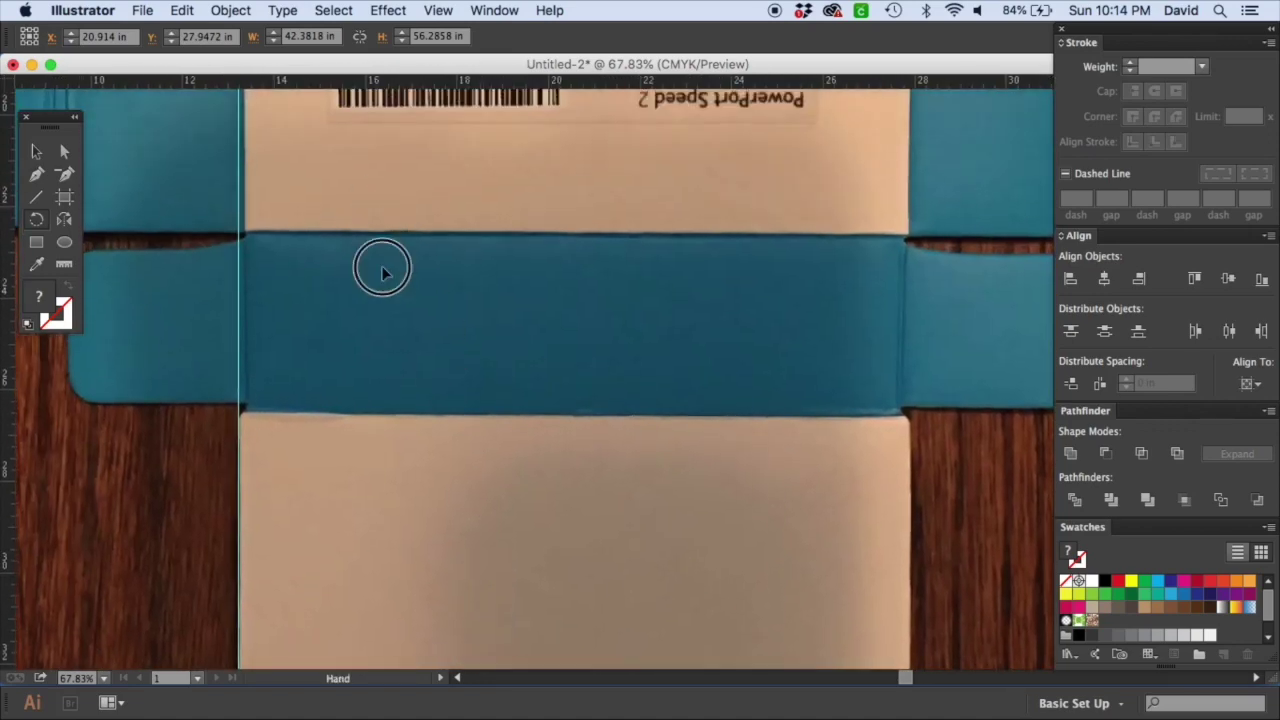
left_click_drag(380, 269, 386, 571)
left_click_drag(325, 202, 329, 594)
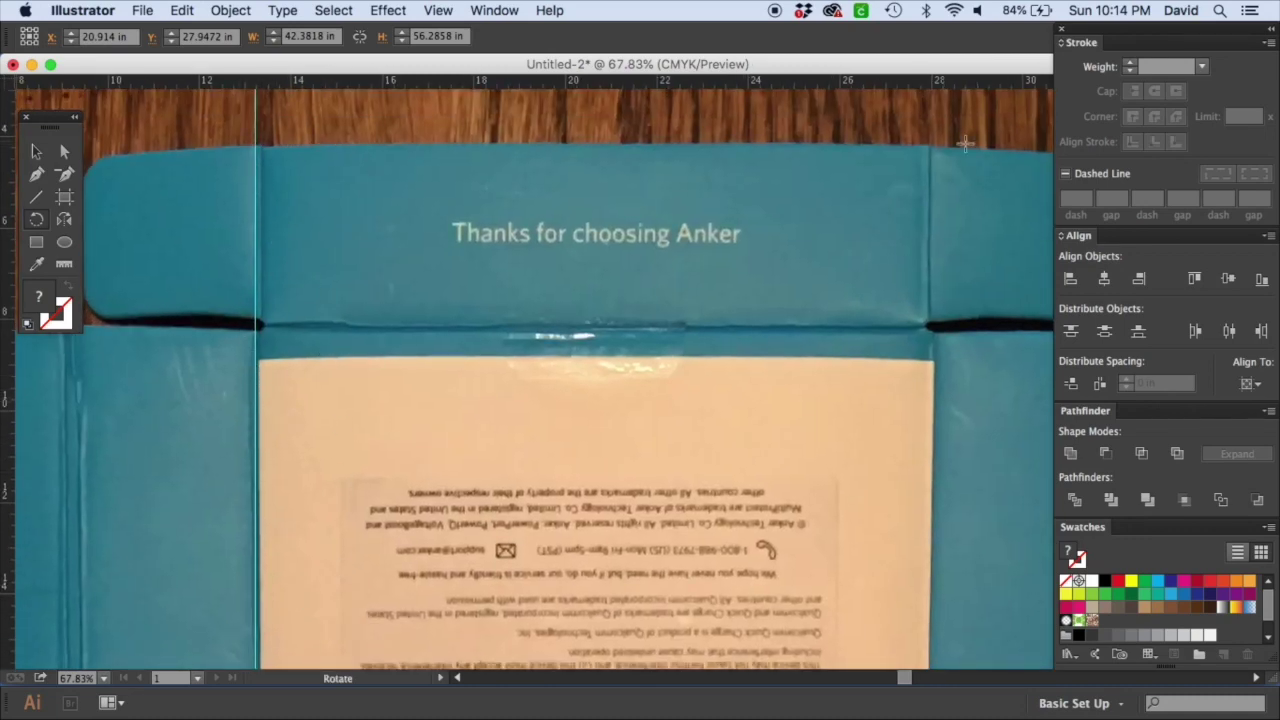
left_click_drag(5, 390, 929, 302)
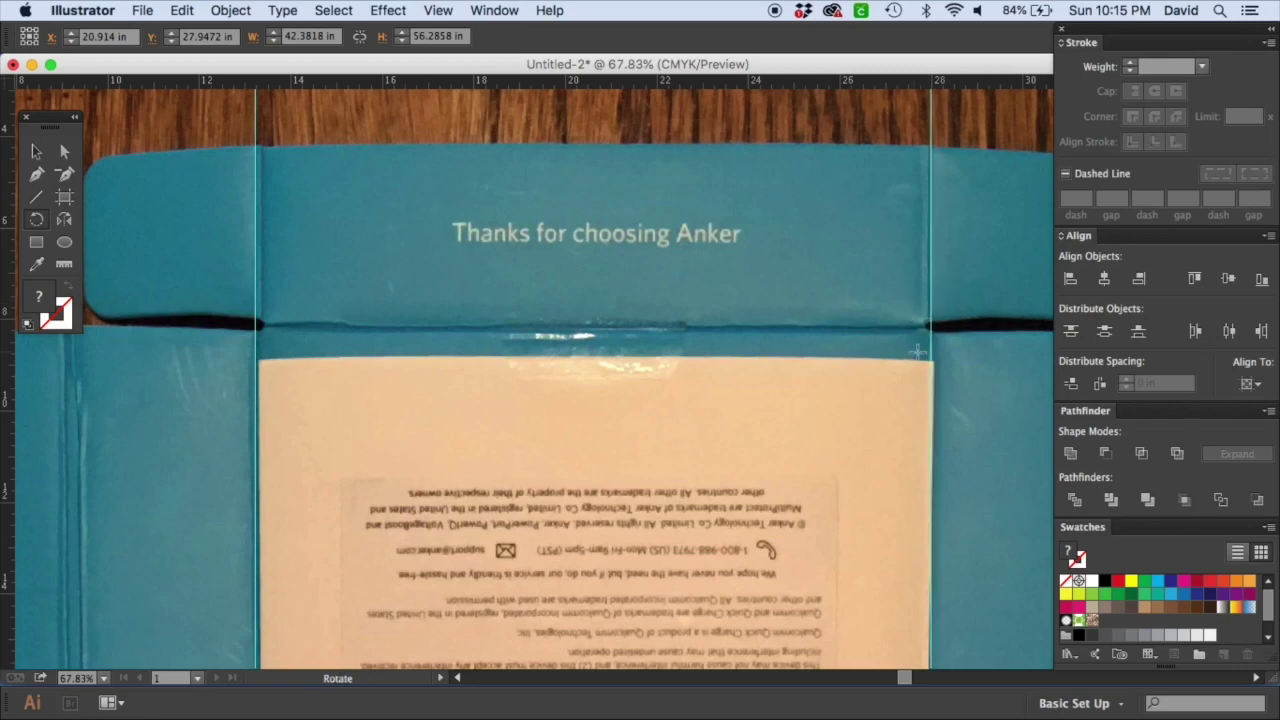
Step: Check the right vertical guide down the box and place a horizontal guide along the lower edge of the bottom flap
left_click_drag(706, 490, 625, 47)
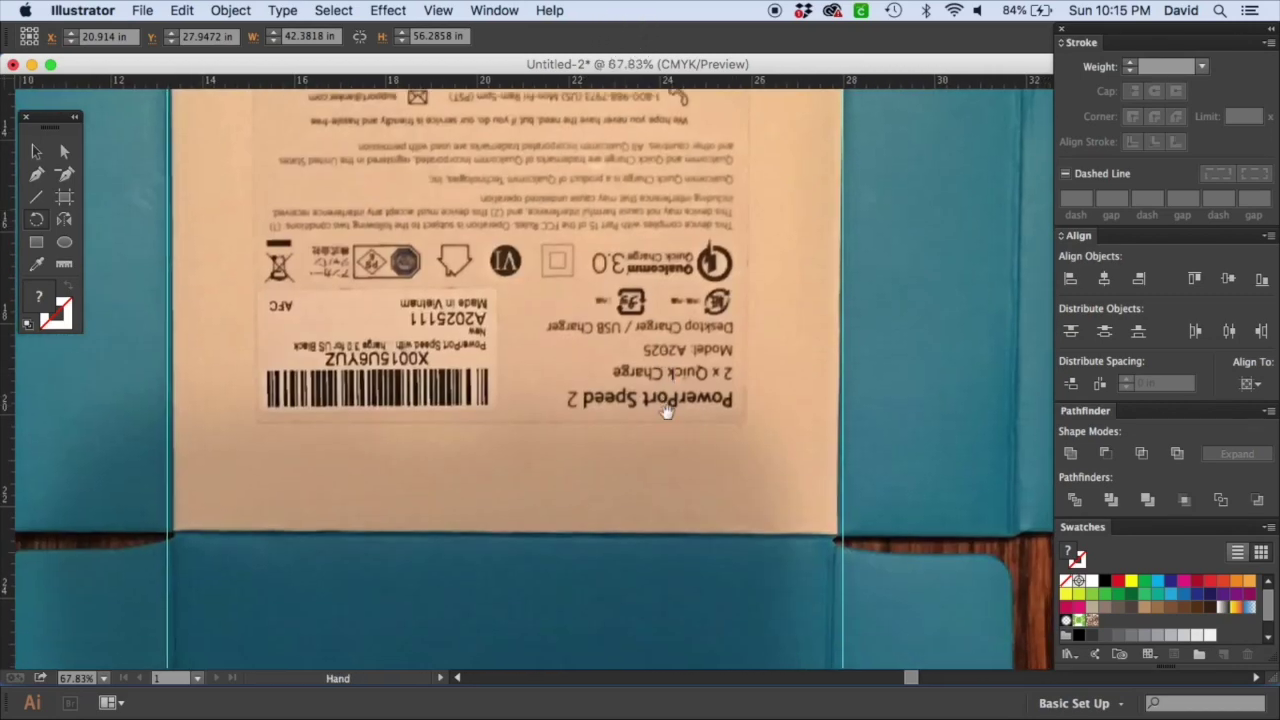
left_click_drag(665, 400, 651, 46)
scroll(709, 383, "right", 15)
scroll(709, 383, "up", 8)
left_click_drag(443, 386, 1023, 300)
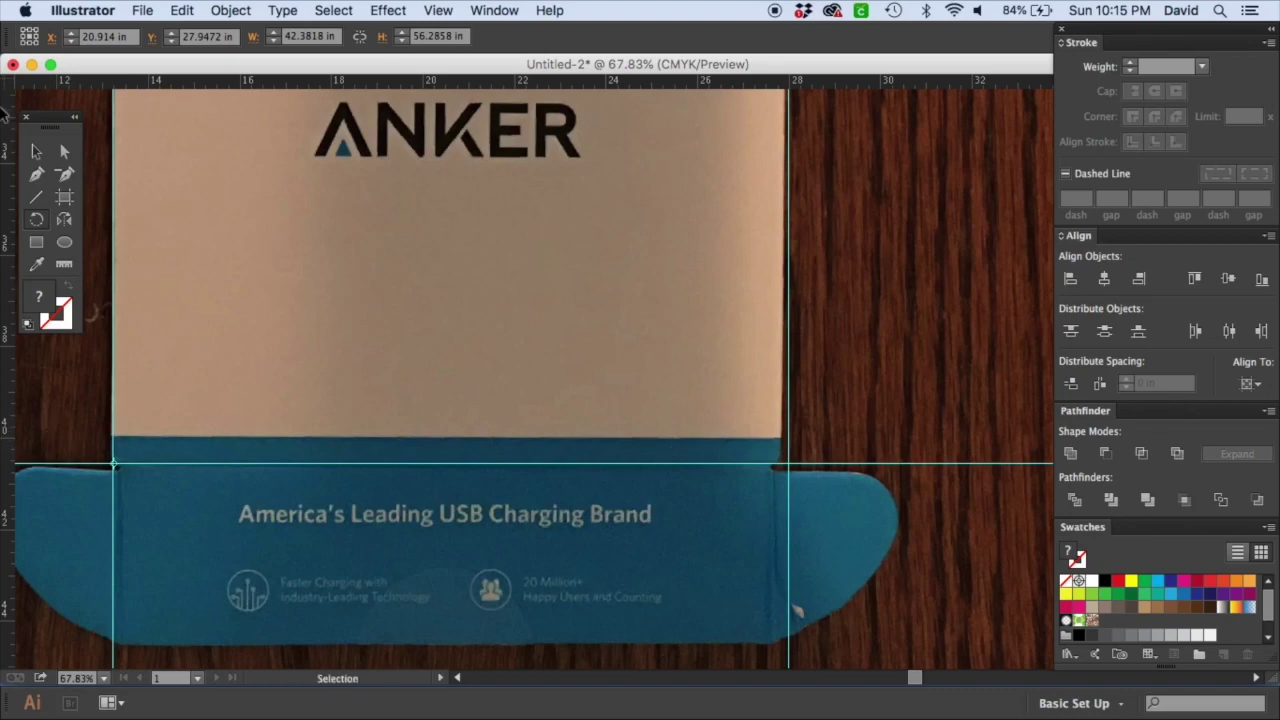
key("v")
left_click_drag(317, 366, 414, 171)
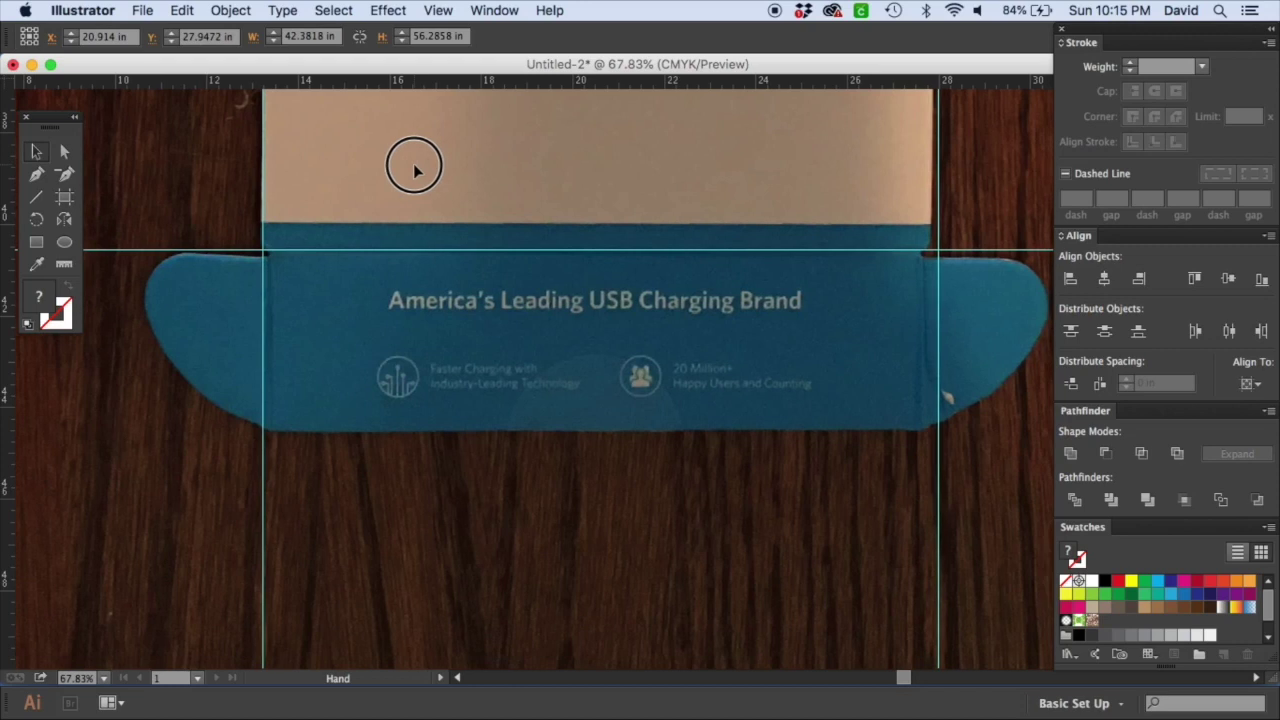
left_click_drag(578, 87, 597, 437)
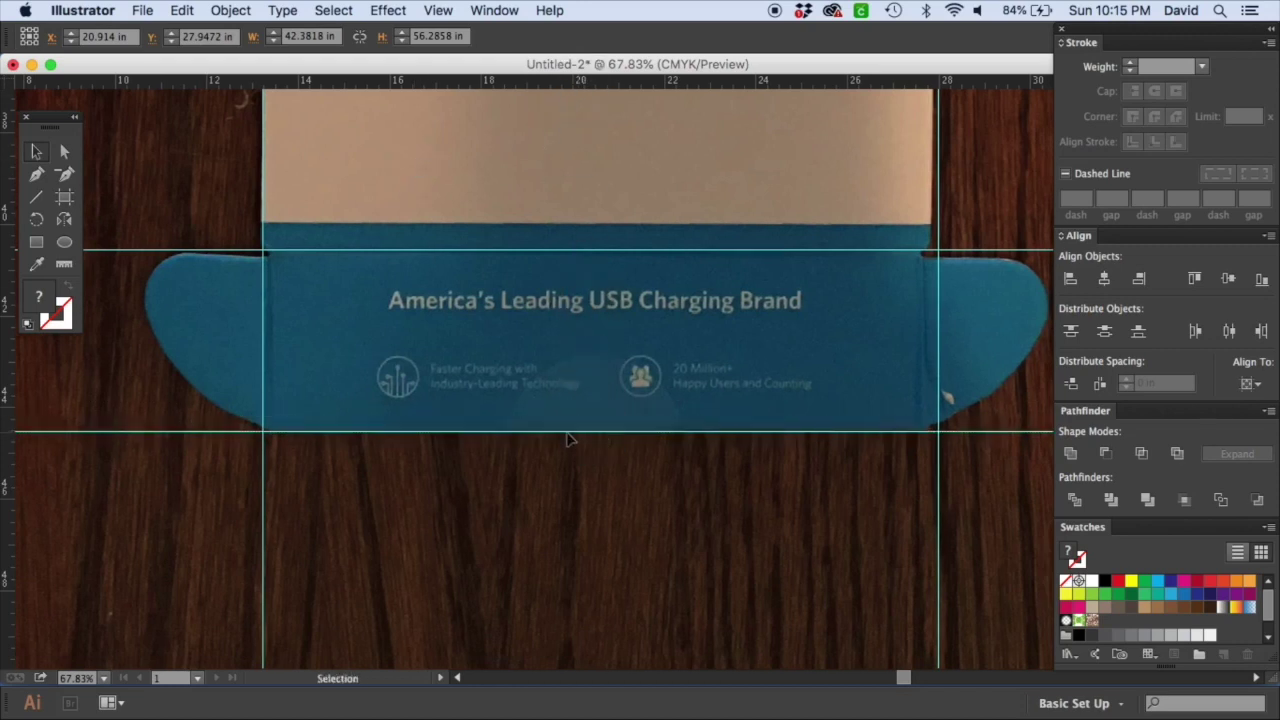
Step: Place a horizontal guide along the fold between the ANKER panel and the blue strip above it
scroll(417, 463, "up", 10)
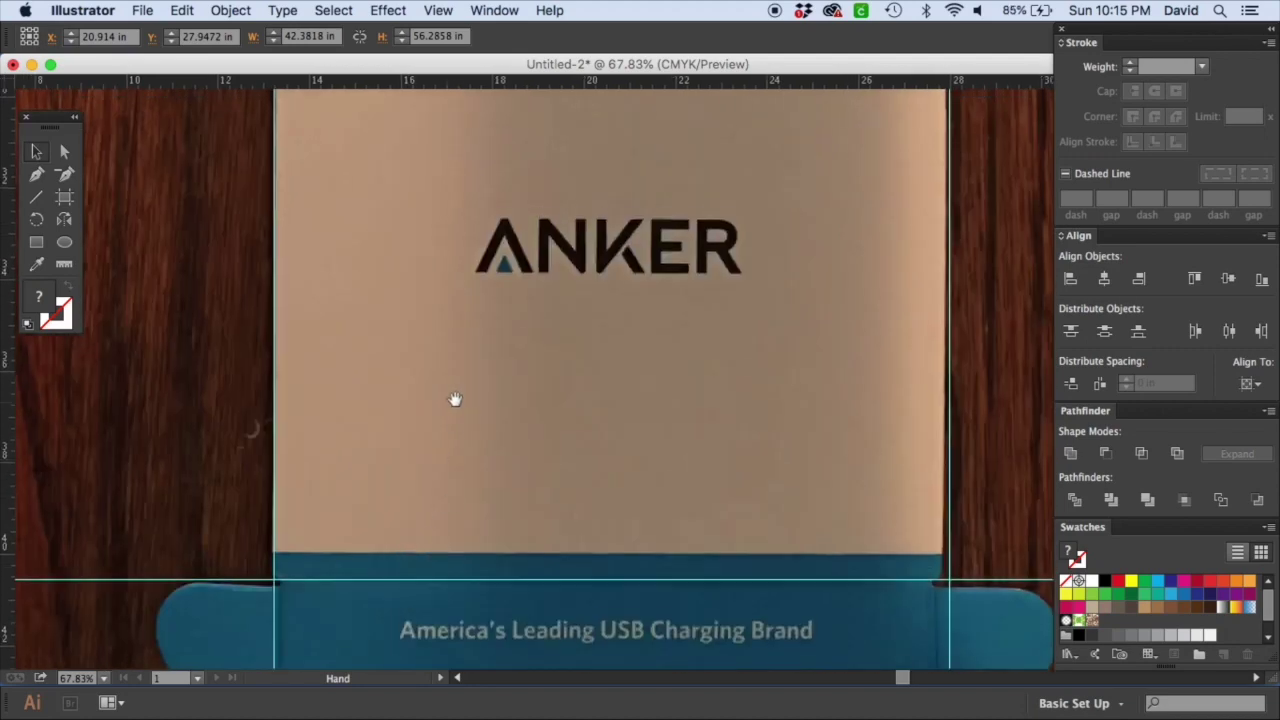
scroll(458, 289, "up", 10)
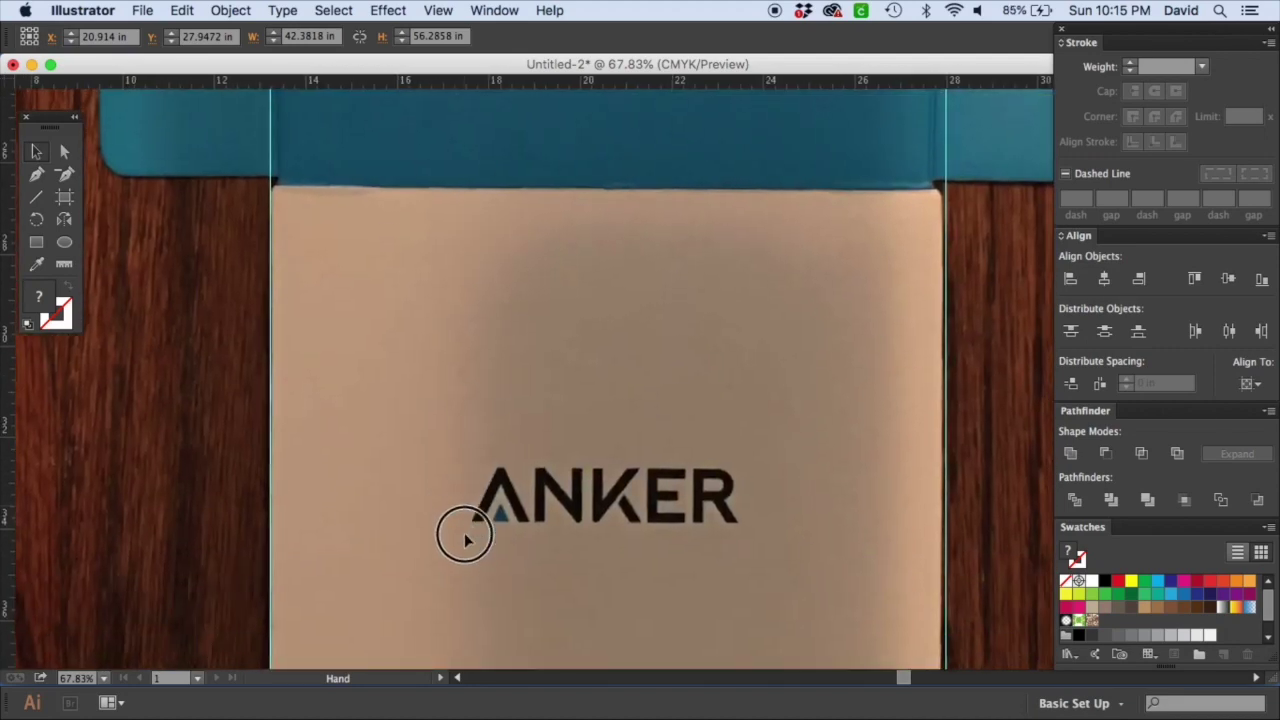
left_click_drag(490, 82, 506, 242)
Step: Place vertical guides along the two folds of the box's left side flap
key("space")
left_click_drag(483, 189, 480, 509)
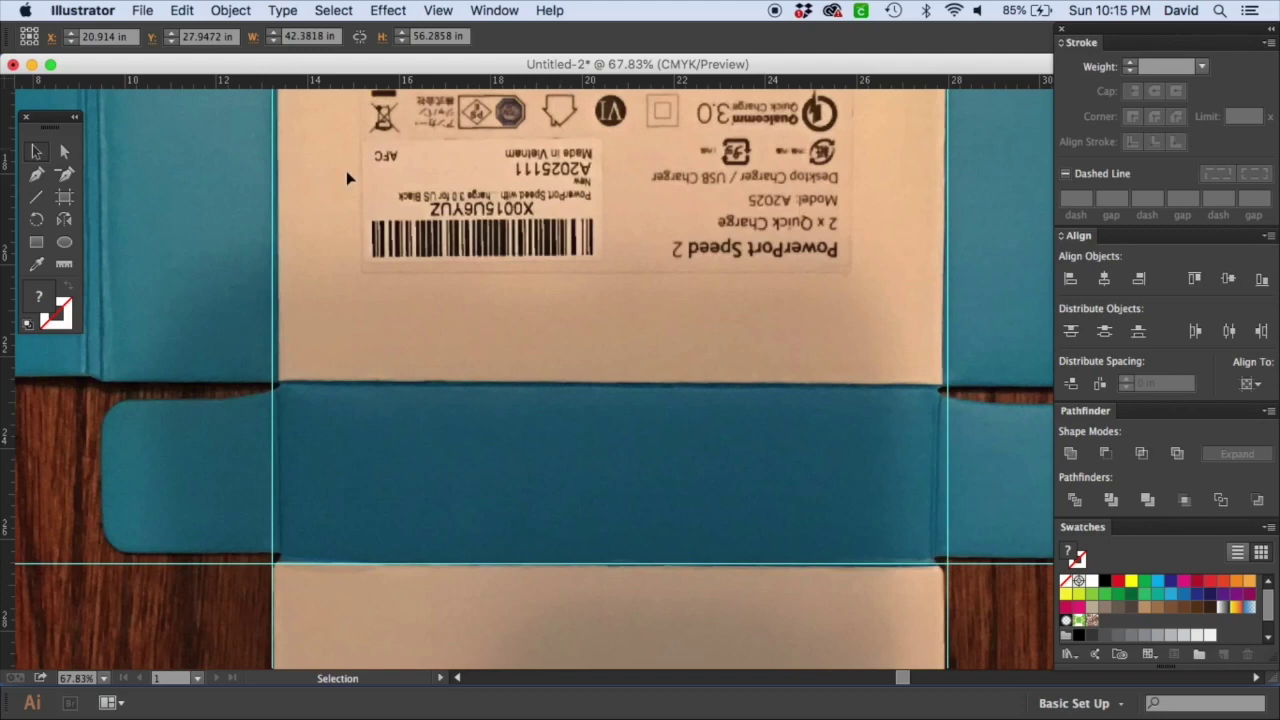
key("space")
left_click_drag(350, 231, 529, 477)
left_click_drag(8, 432, 278, 437)
left_click_drag(12, 482, 100, 471)
Step: Place a horizontal guide along the fold below the "Thanks for choosing Anker" flap
key("space")
left_click_drag(473, 303, 470, 305)
scroll(470, 305, "right", 10)
scroll(651, 343, "up", 8)
scroll(600, 594, "left", 3)
left_click_drag(538, 100, 571, 340)
Step: Place a horizontal guide along the upper edge of the "Thanks for choosing Anker" flap
key("space")
left_click_drag(337, 409, 620, 396)
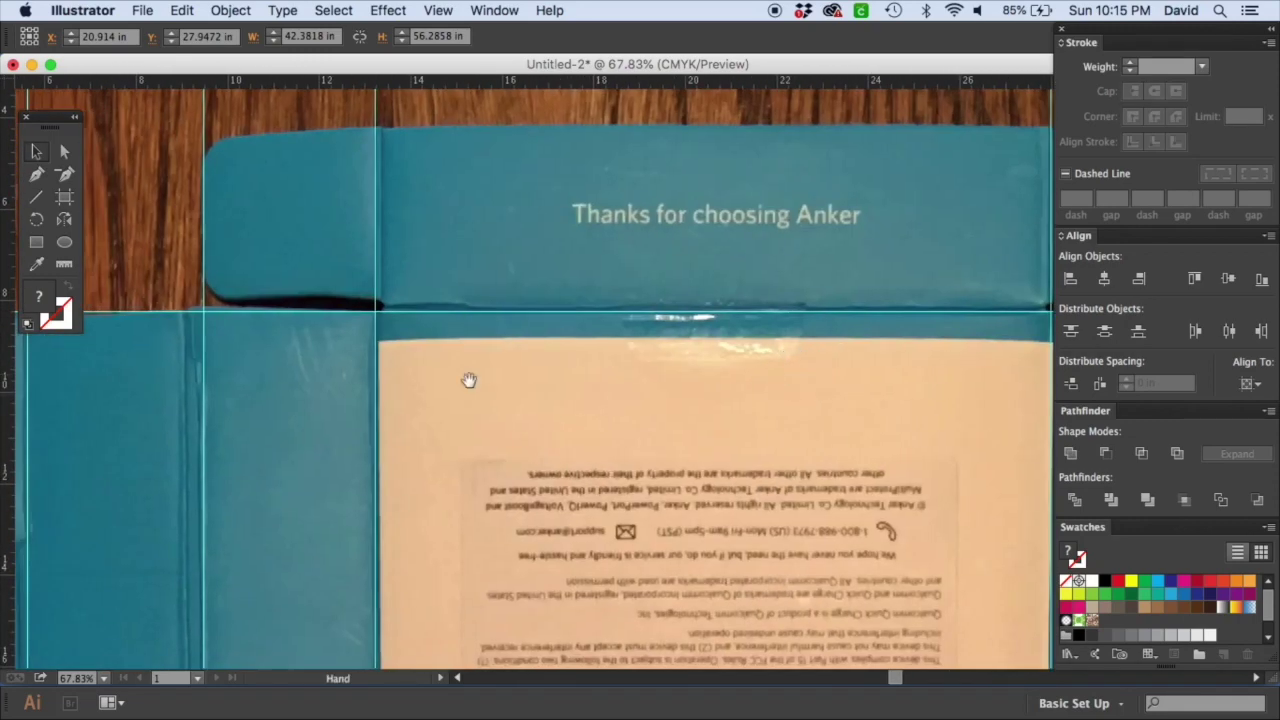
scroll(620, 396, "left", 3)
scroll(457, 363, "down", 5)
scroll(429, 177, "up", 8)
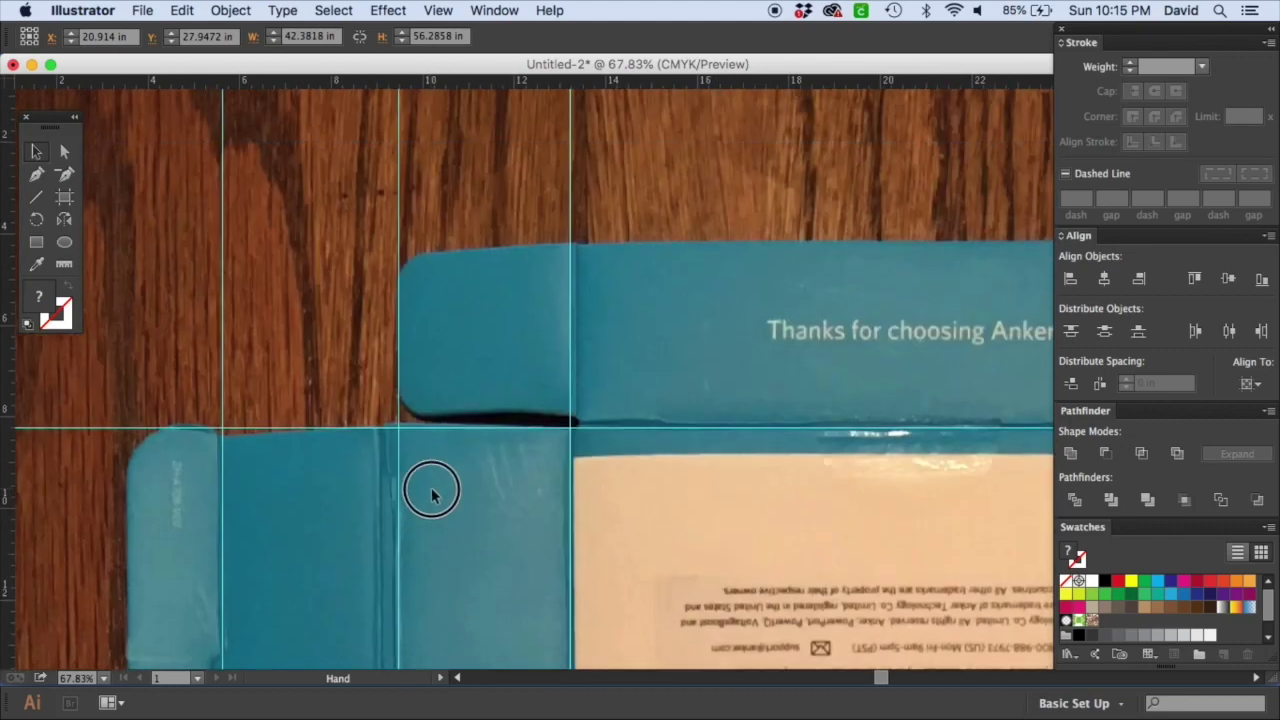
left_click_drag(432, 490, 280, 451)
scroll(490, 360, "up", 5)
scroll(546, 346, "right", 3)
key("space")
left_click_drag(536, 314, 737, 200)
Step: Place vertical guides along the two folds and the outer edge of the box's right side flap
left_click_drag(716, 350, 271, 380)
left_click_drag(655, 388, 656, 388)
left_click_drag(12, 400, 831, 506)
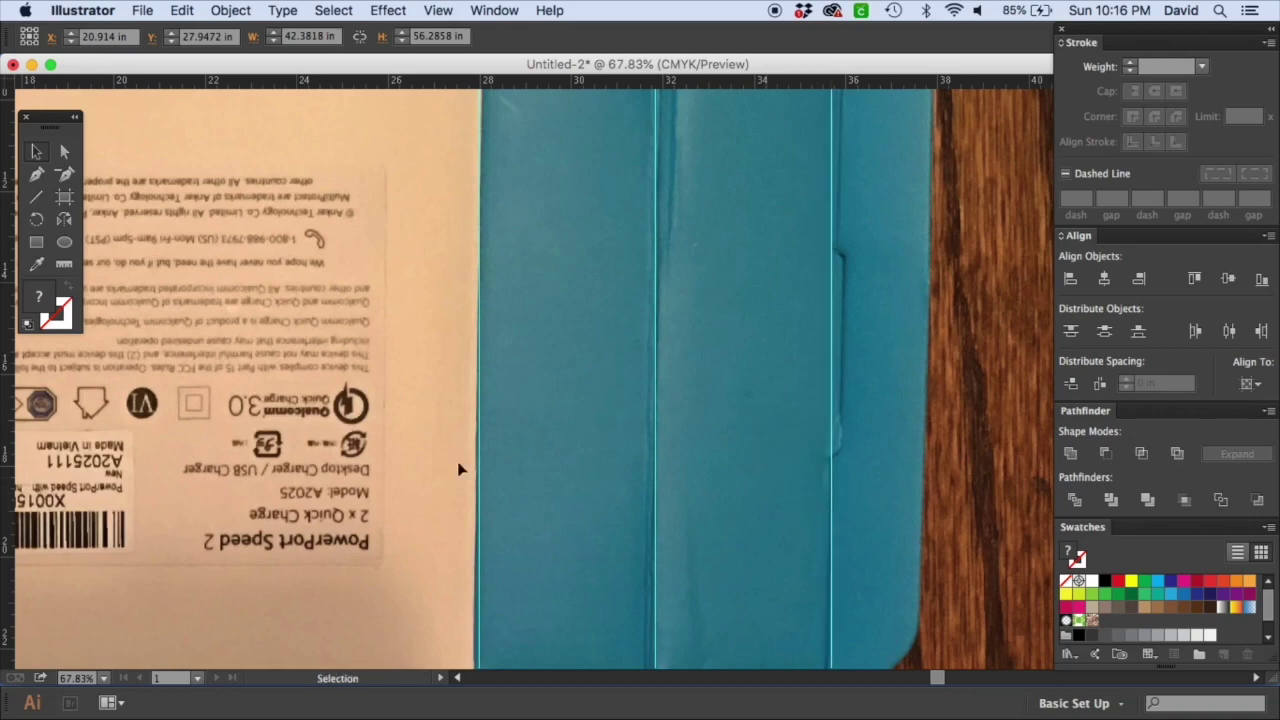
left_click_drag(12, 432, 925, 417)
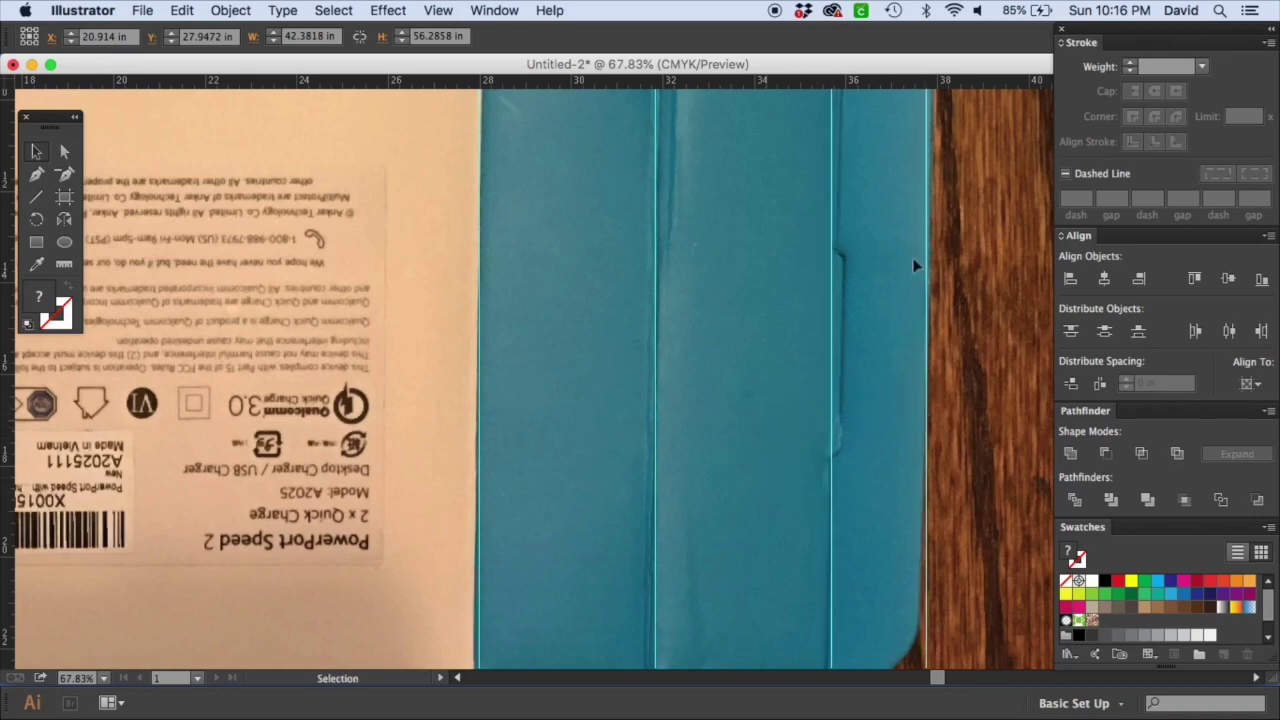
Step: Place a vertical guide along the left side flap's outer edge and a horizontal guide along the fold below the barcode panel
left_click_drag(567, 447, 891, 362)
scroll(891, 362, "left", 10)
left_click_drag(17, 370, 196, 369)
scroll(611, 314, "down", 10)
scroll(611, 314, "right", 1)
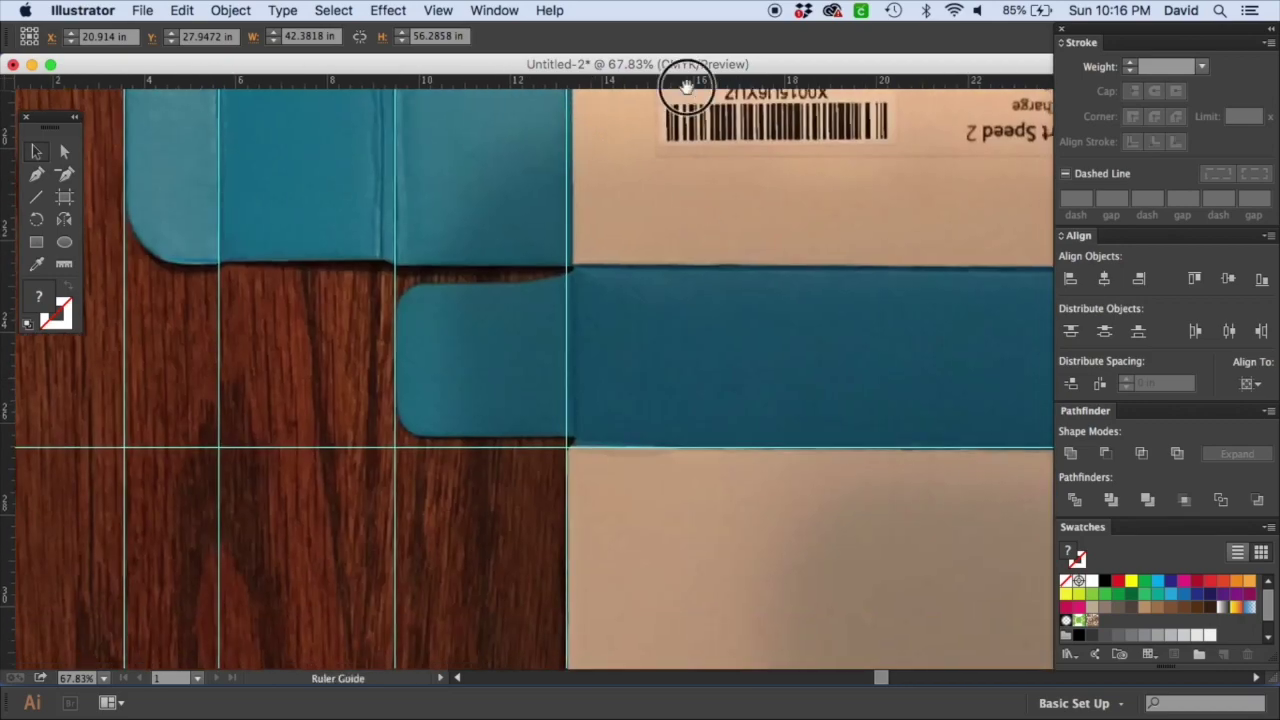
left_click_drag(686, 80, 696, 266)
Step: Place vertical guides at the left and right tips of the bottom flap's rounded tabs
scroll(500, 200, "down", 12)
scroll(500, 200, "right", 10)
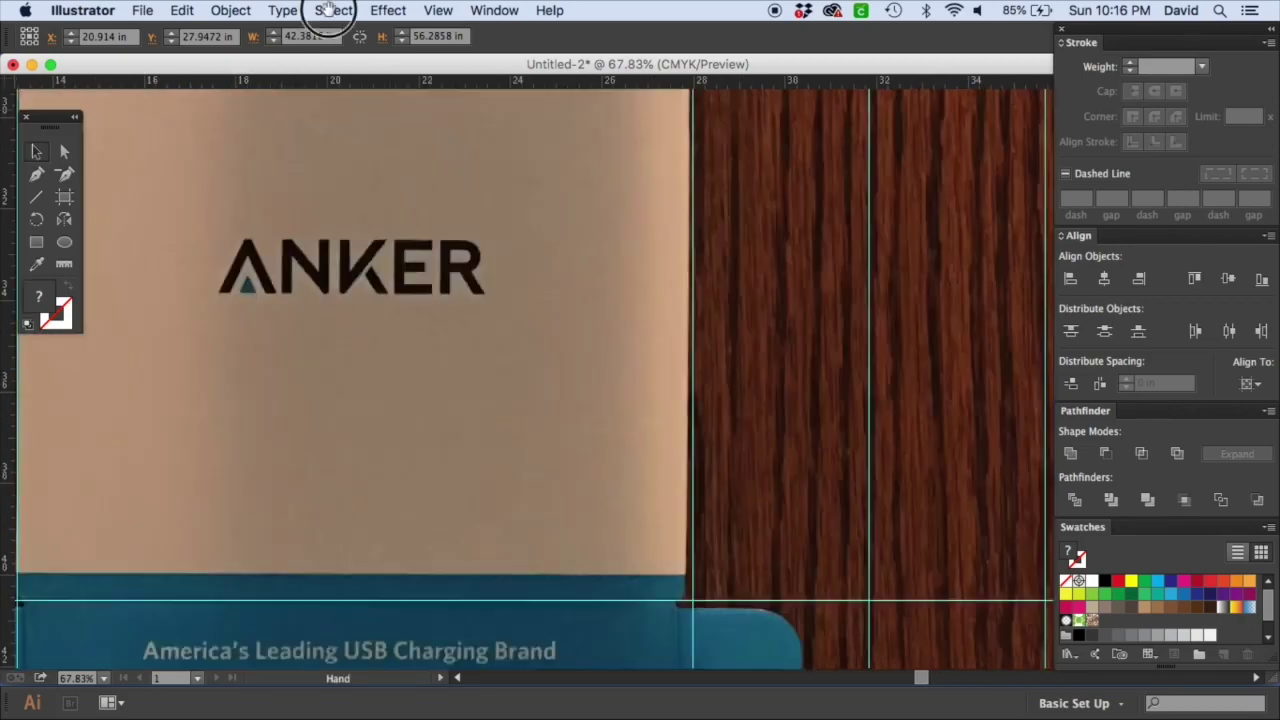
scroll(400, 170, "down", 5)
scroll(400, 170, "left", 5)
scroll(294, 343, "left", 3)
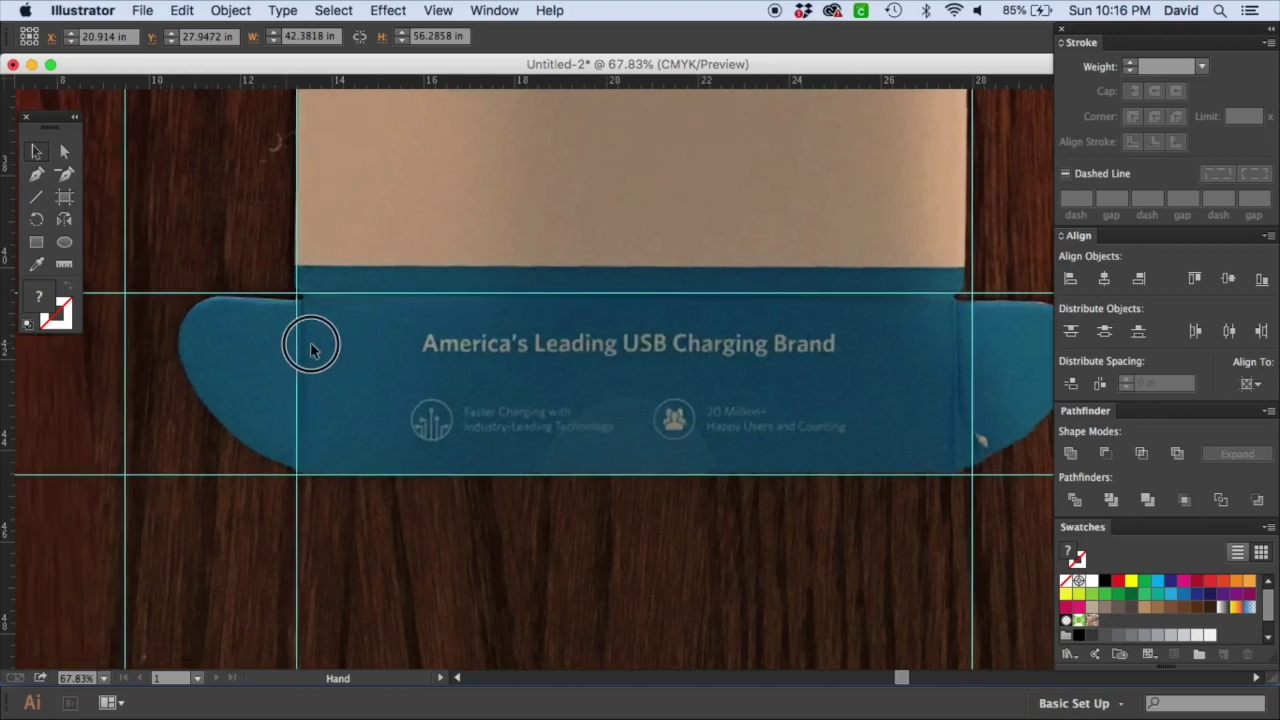
left_click_drag(10, 410, 166, 394)
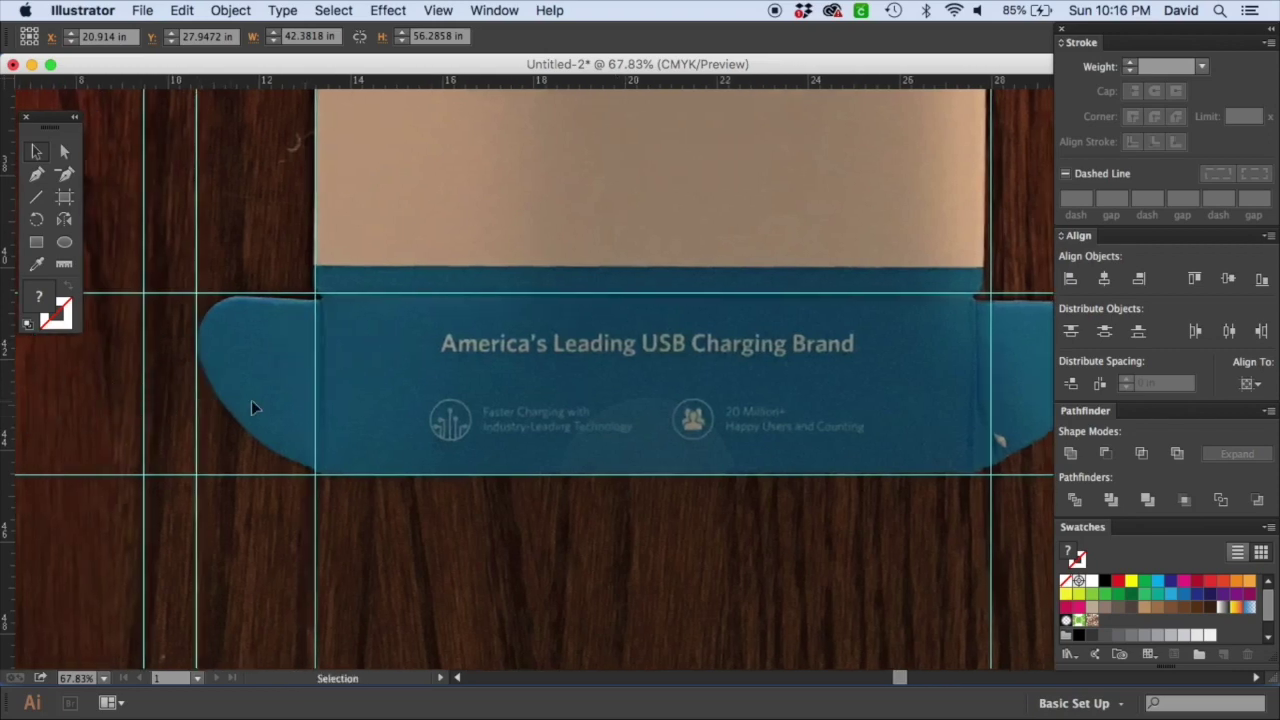
scroll(428, 400, "right", 5)
left_click_drag(12, 385, 816, 380)
Step: Review all guides against the box's folds and edges, then across the whole artboard in Outline and Preview views
left_click_drag(568, 292, 568, 296)
scroll(569, 260, "down", 15)
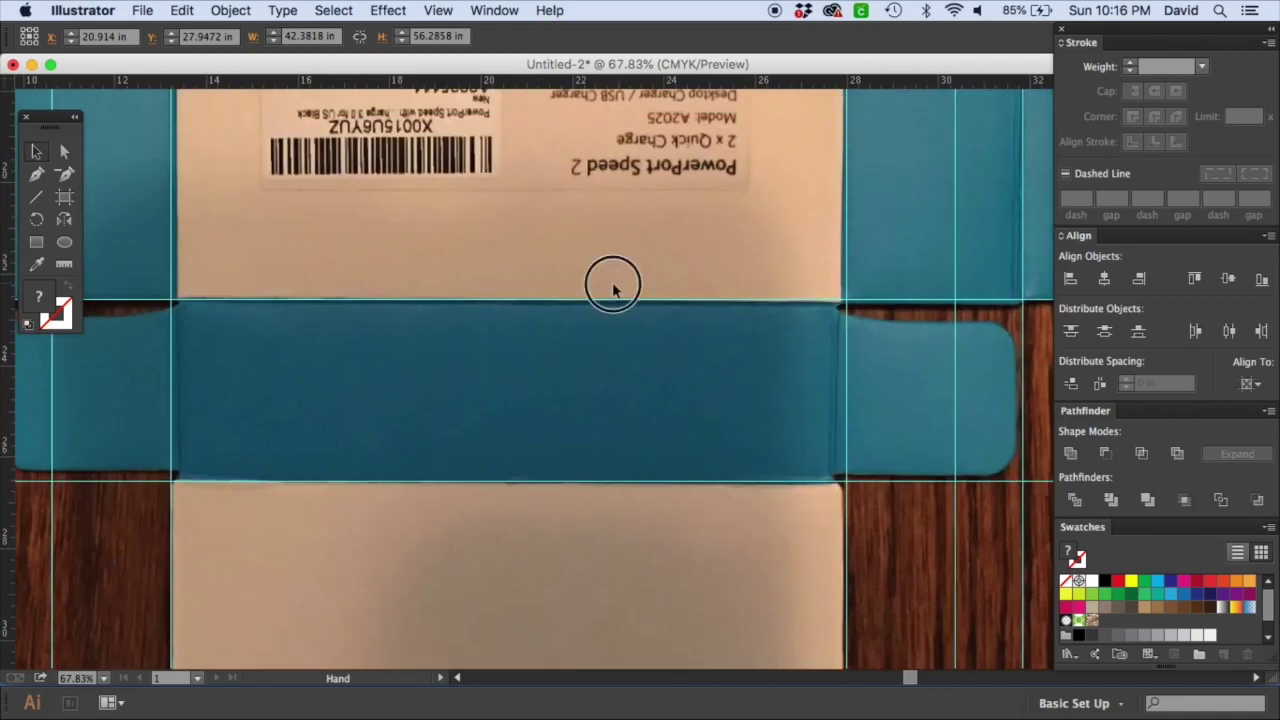
scroll(611, 270, "left", 5)
left_click_drag(581, 290, 460, 314)
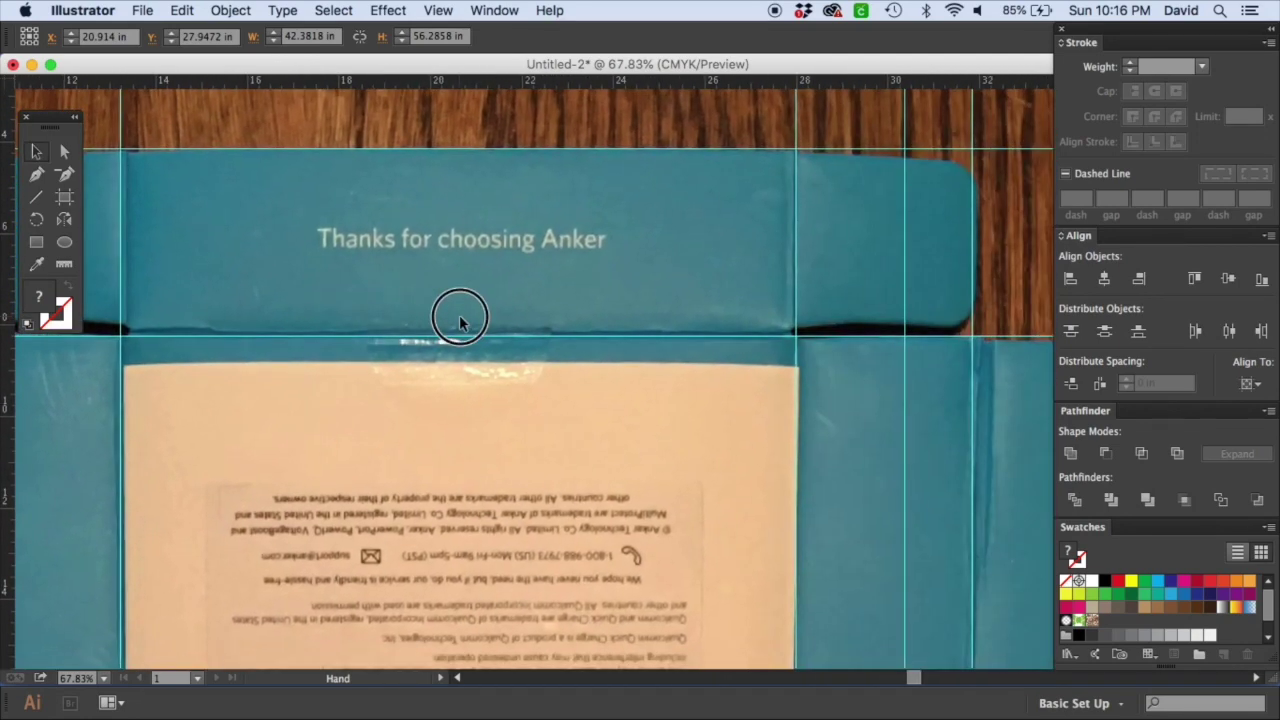
key("super+0")
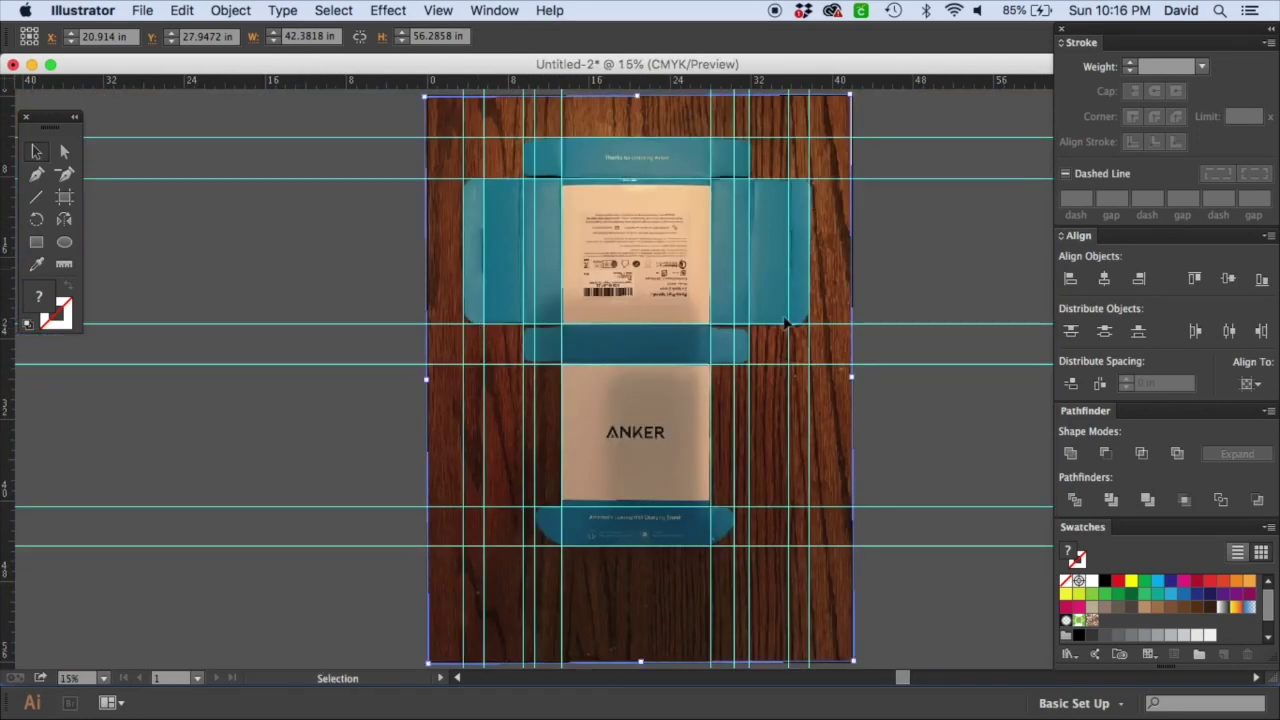
key("super+y")
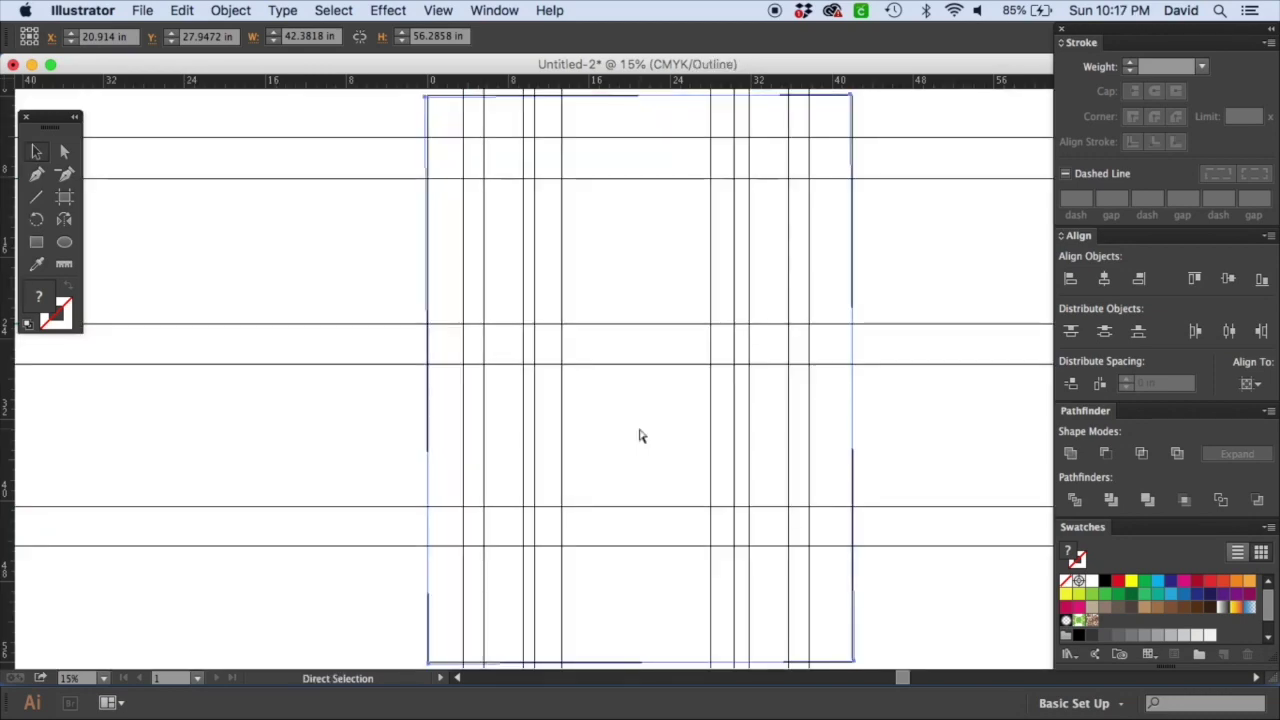
key("super+y")
Step: Draw white rectangles between the guides over the barcode panel, about 14.75 × 14.31 in, and the flap above it, about 14.75 × 4.1 in
key("z")
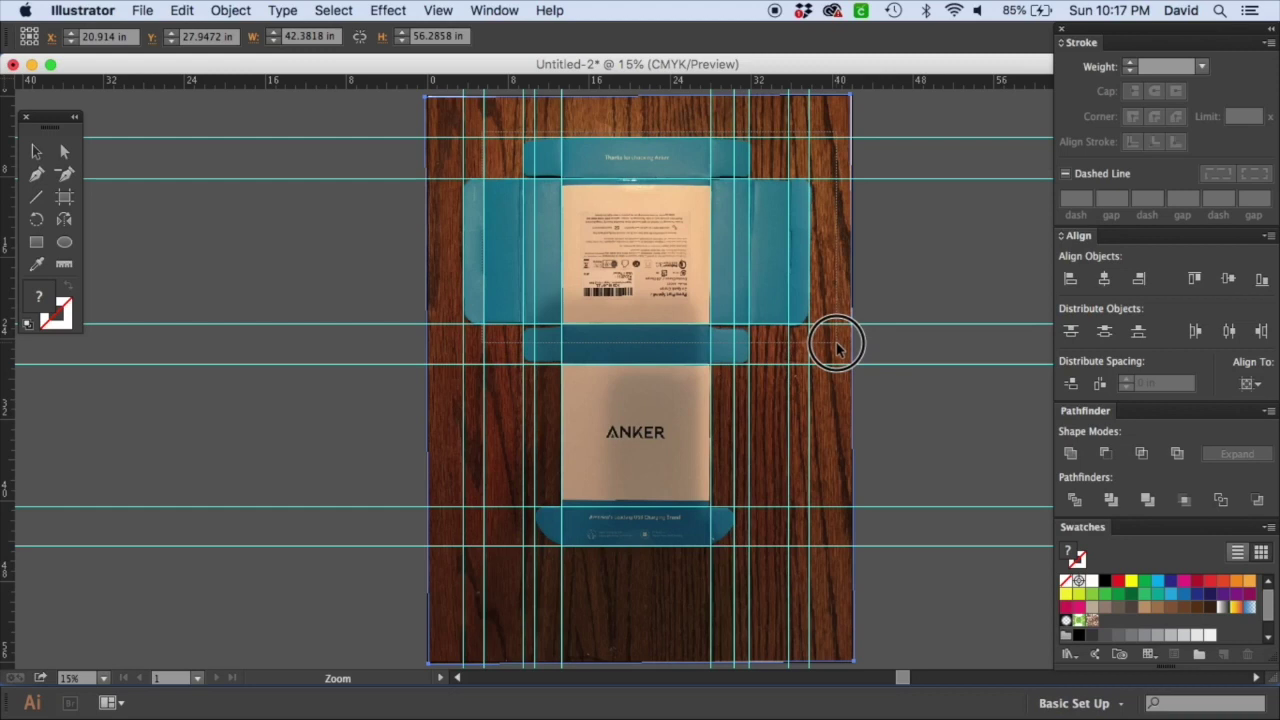
left_click(837, 347)
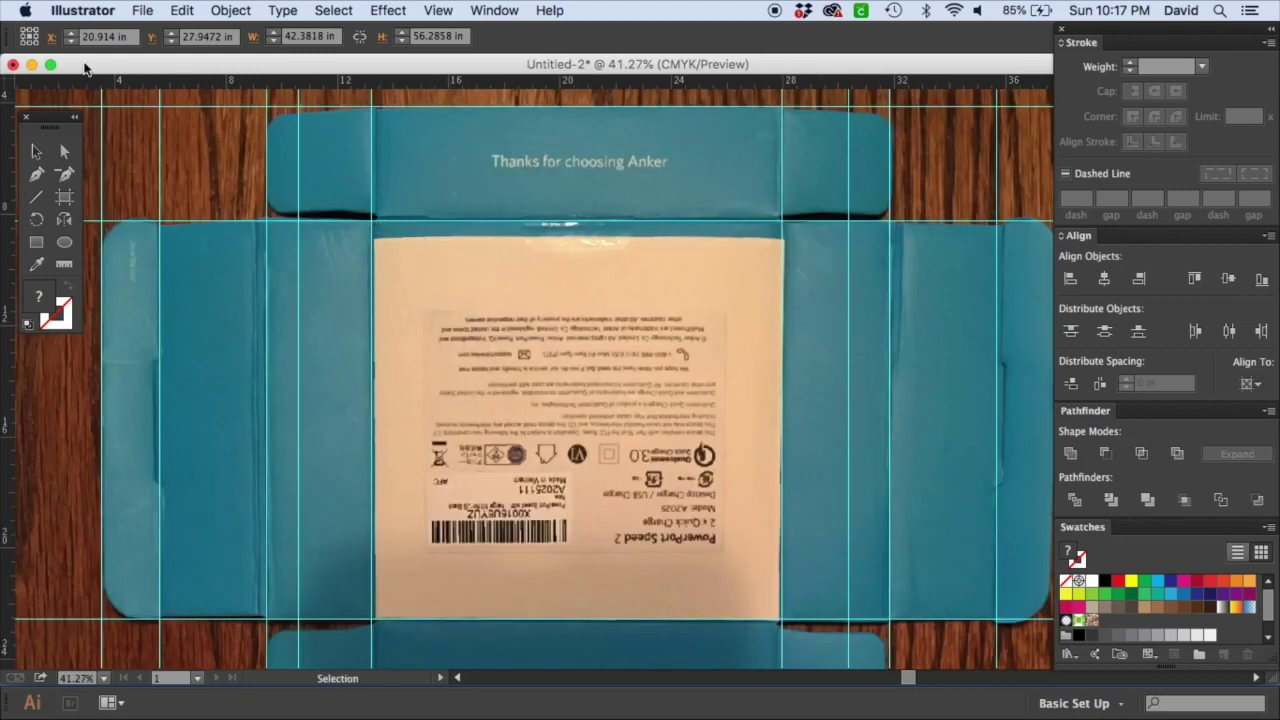
left_click(45, 245)
left_click_drag(376, 237, 782, 619)
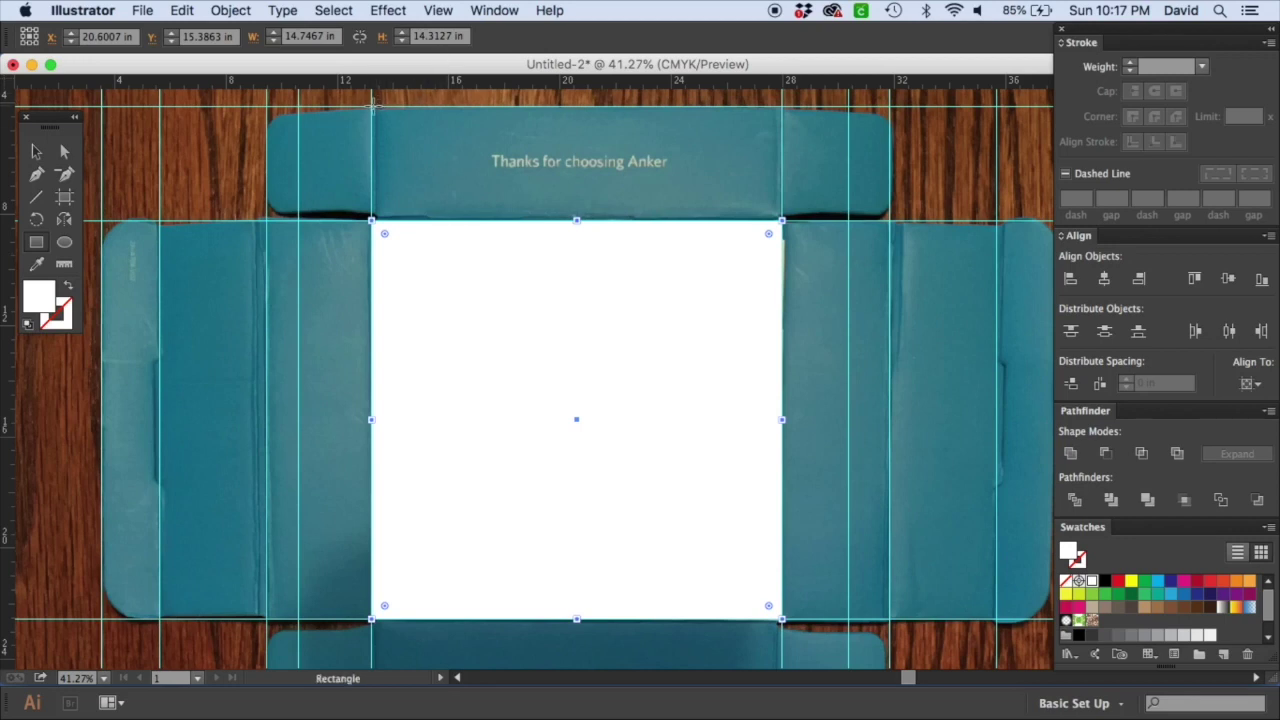
left_click_drag(373, 106, 781, 221)
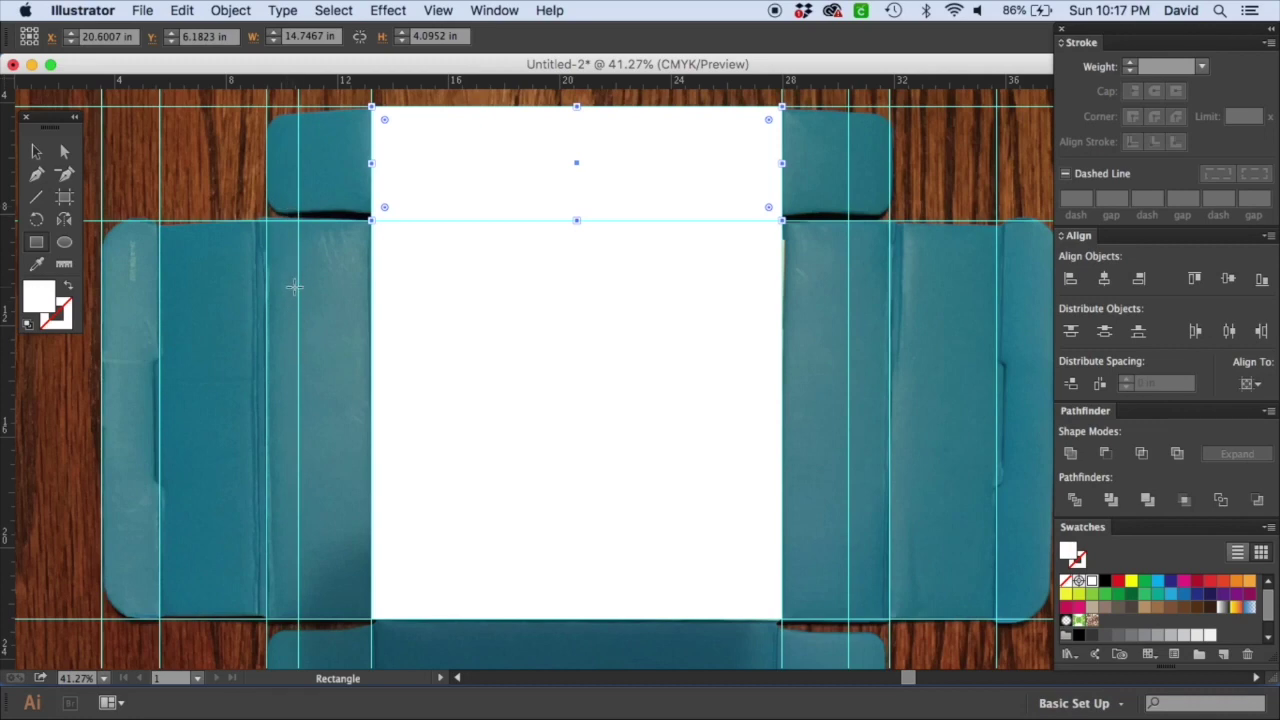
Step: Draw white rectangles between the guides over the two left side panels, about 3.76 × 14.31 in and 3.85 × 14.31 in
left_click_drag(315, 490, 333, 350)
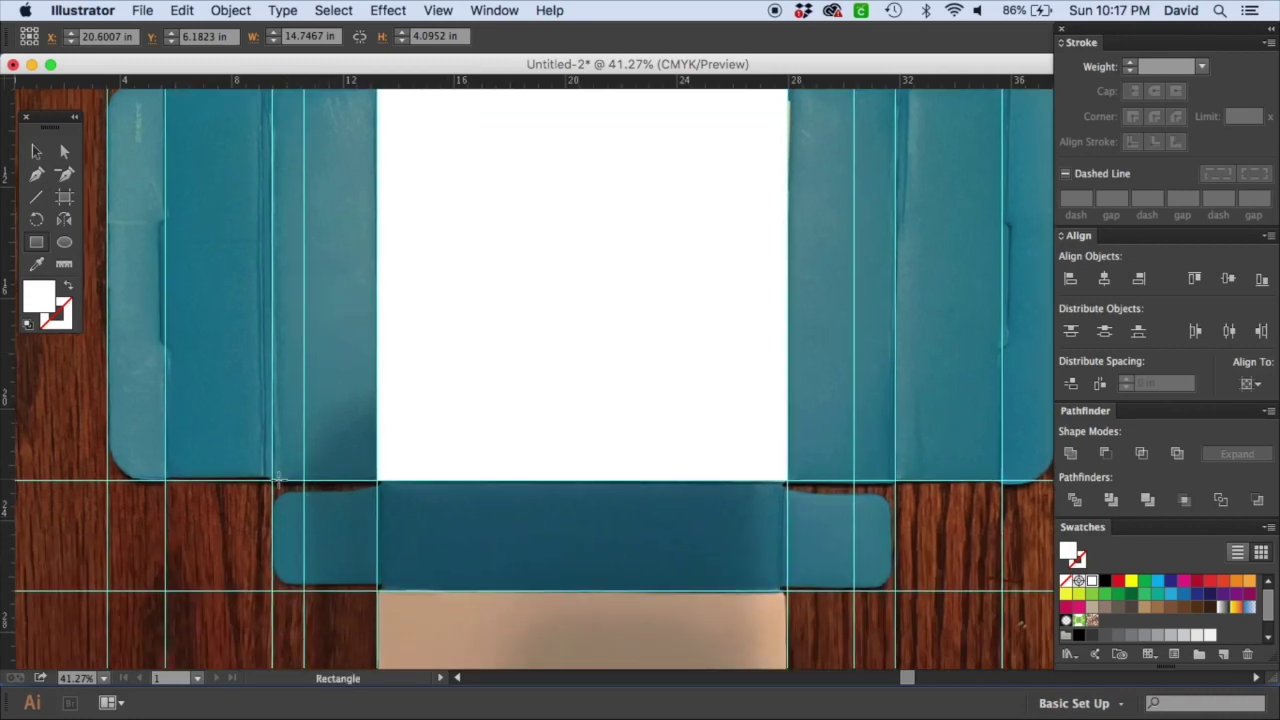
left_click_drag(337, 400, 334, 580)
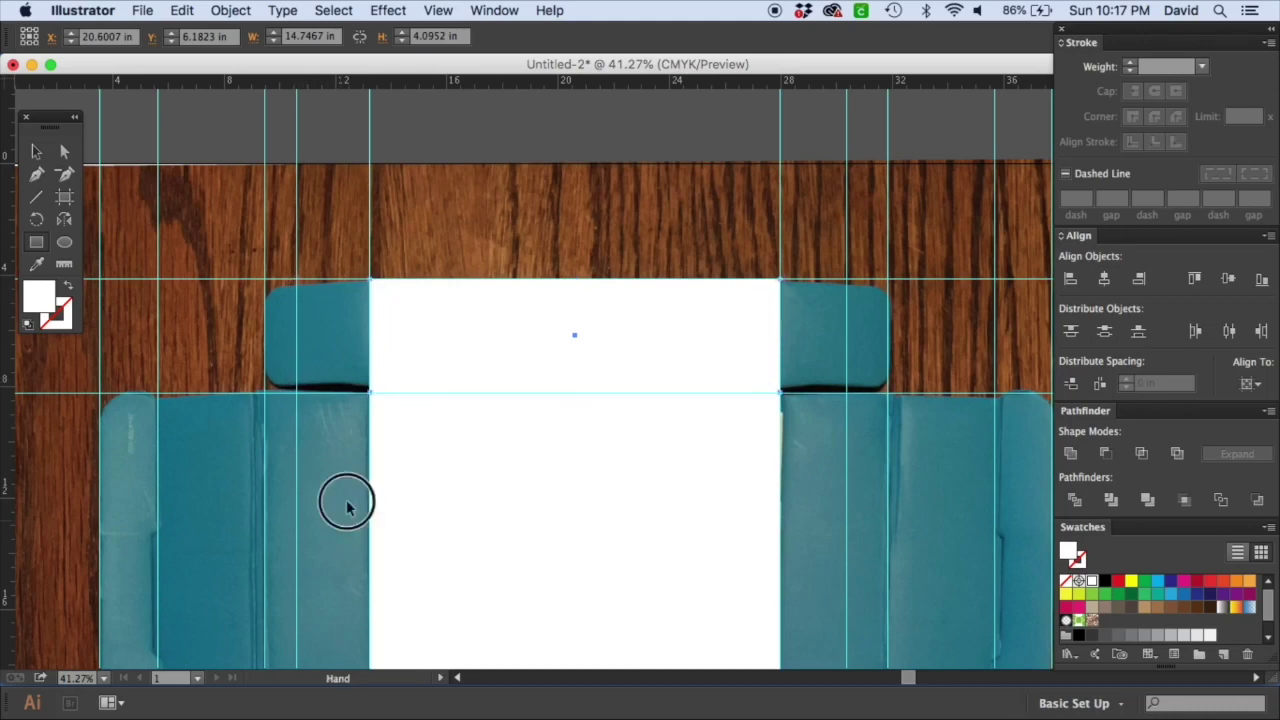
left_click_drag(340, 523, 380, 343)
left_click_drag(310, 230, 410, 607)
key("super+z")
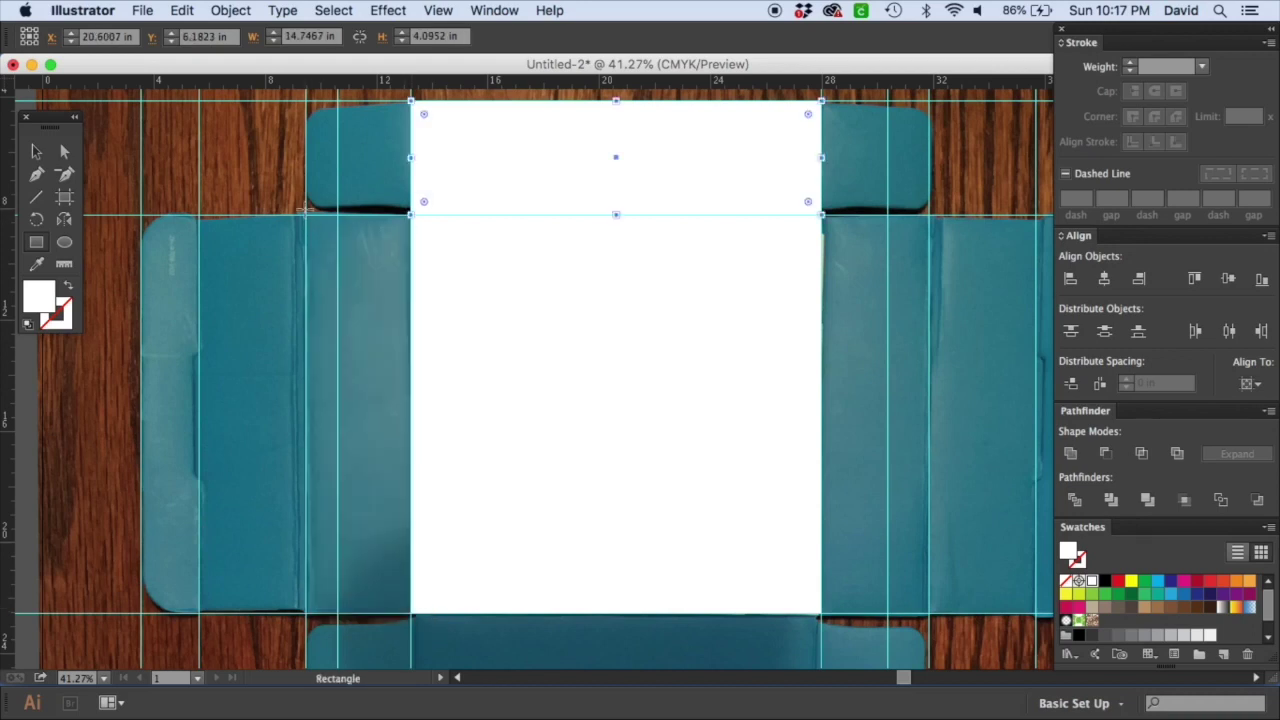
left_click_drag(305, 215, 410, 613)
left_click_drag(200, 216, 305, 613)
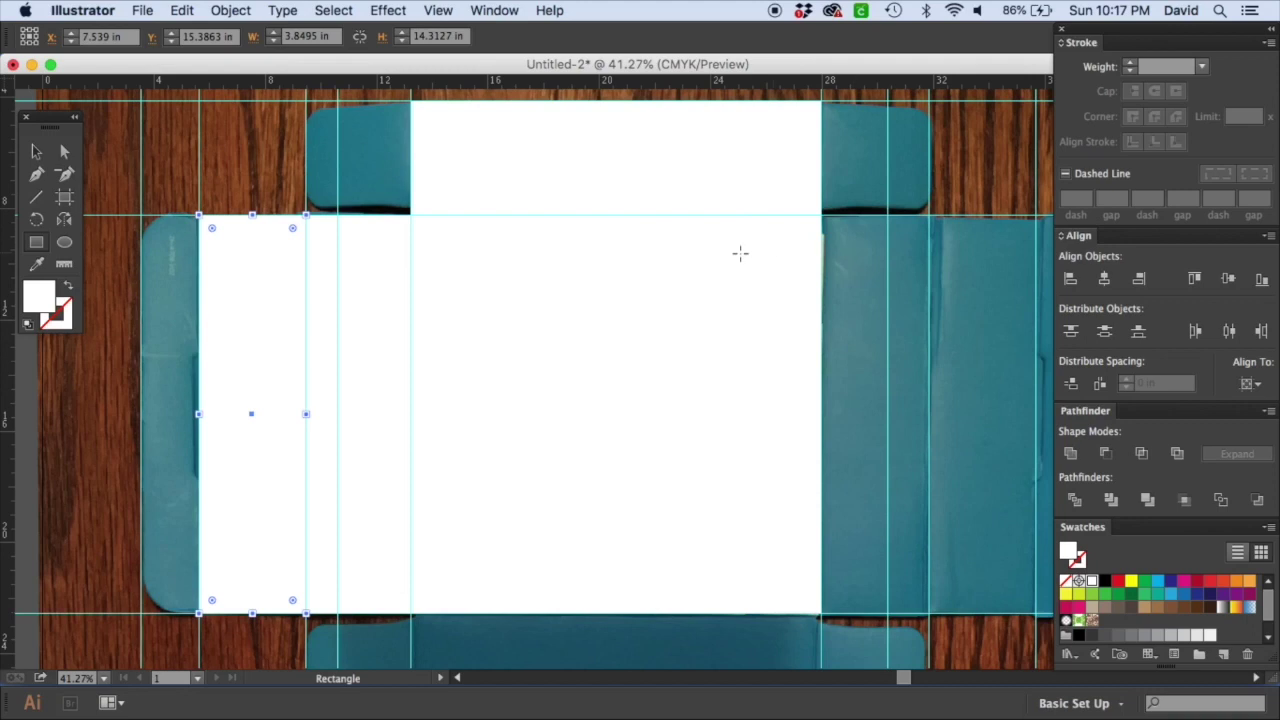
Step: Select the two white rectangles over the left side panels together
key("v")
left_click(397, 309)
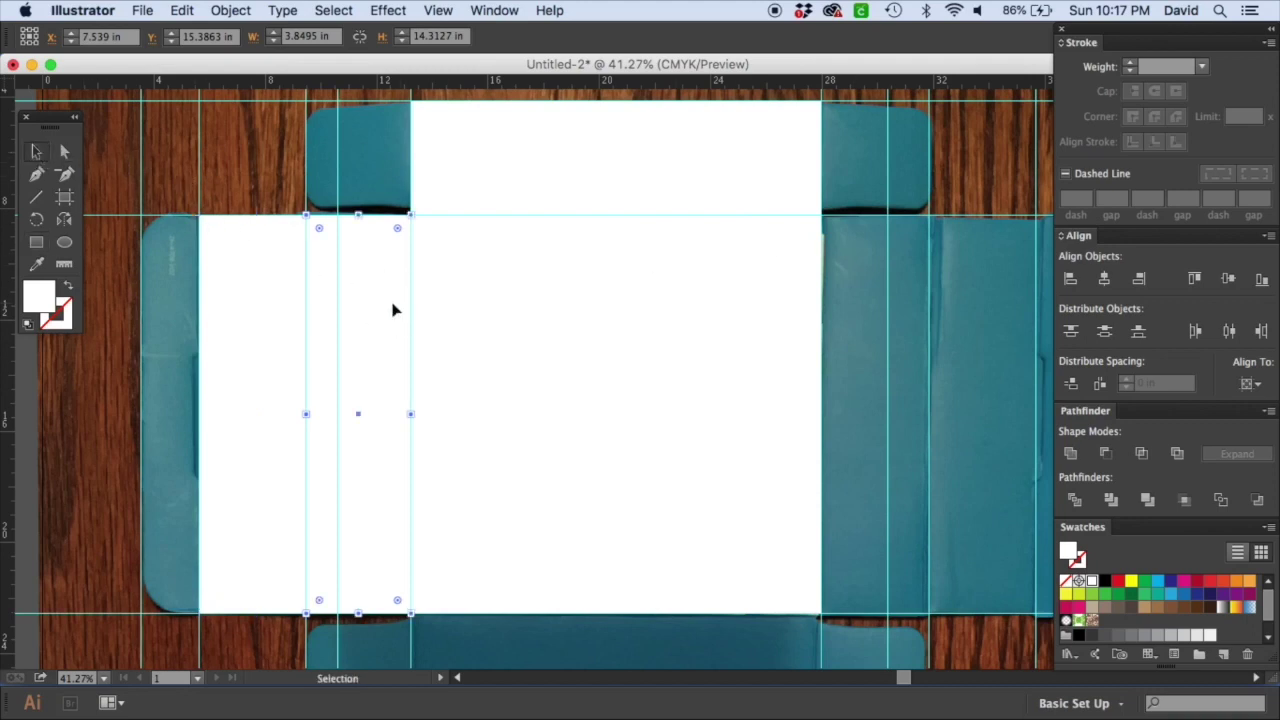
left_click(290, 316, "shift")
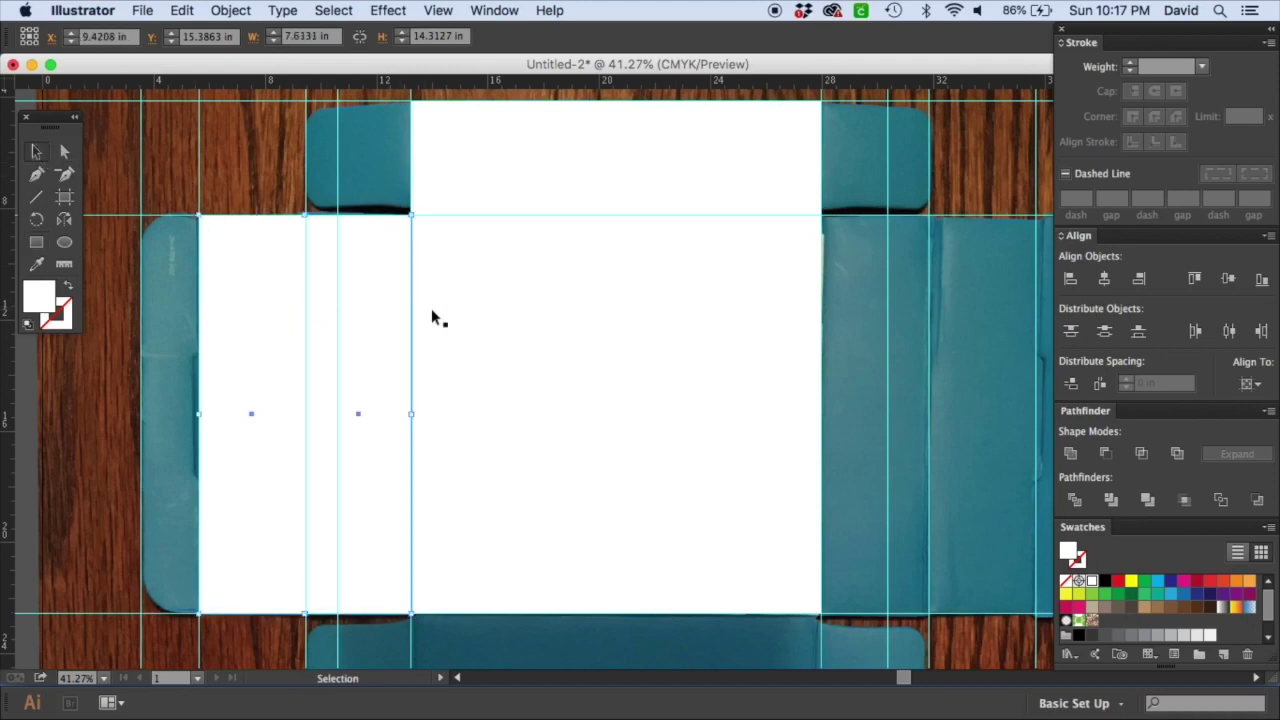
key("a")
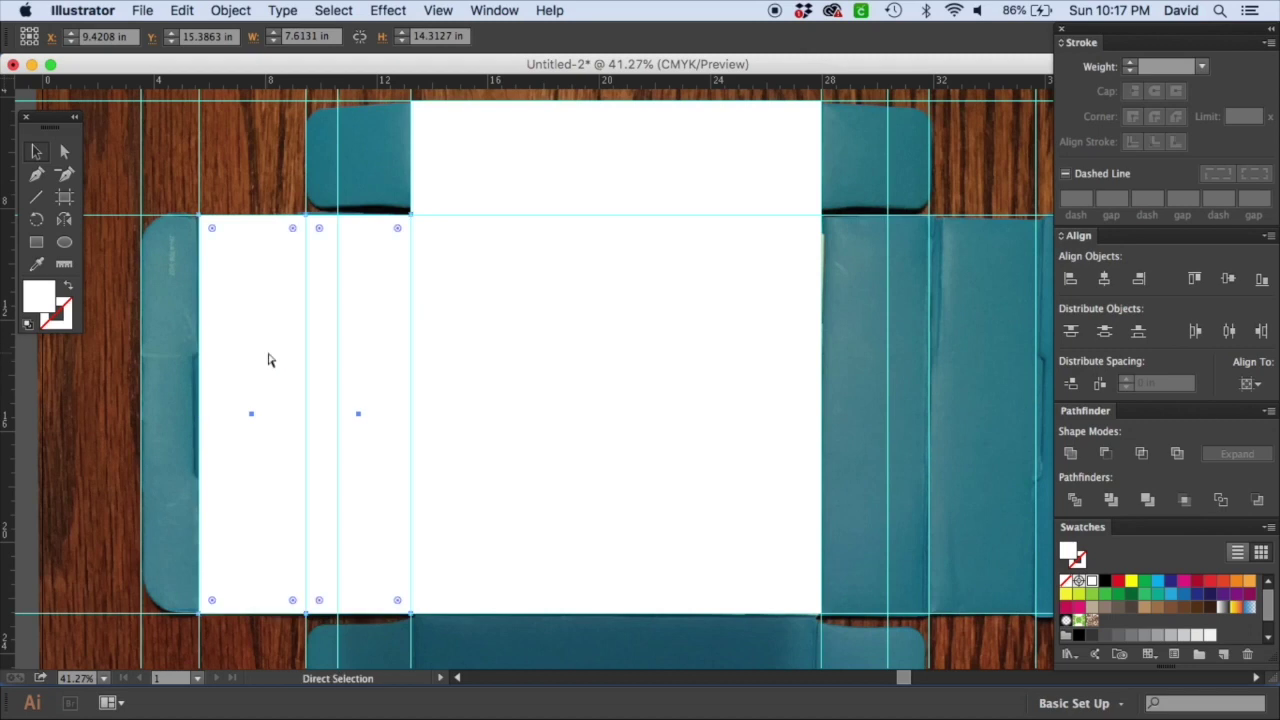
left_click_drag(268, 360, 897, 370)
left_click_drag(1006, 343, 854, 354)
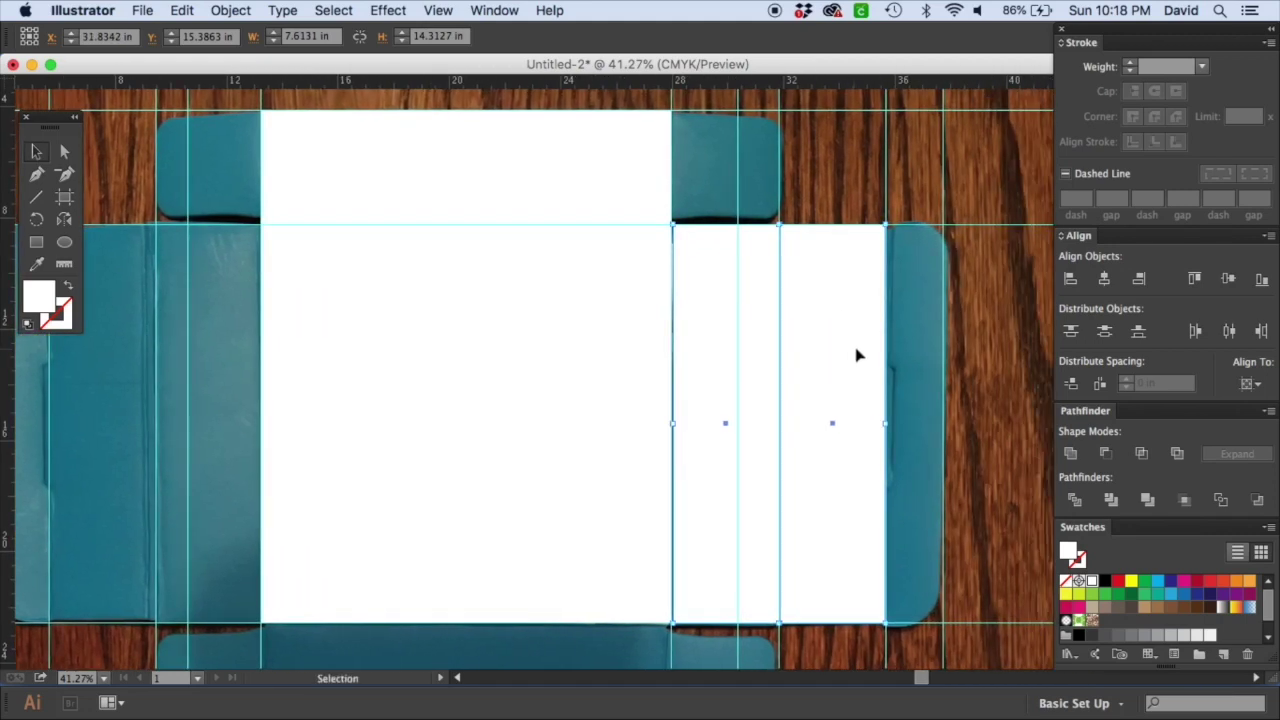
key("super+z")
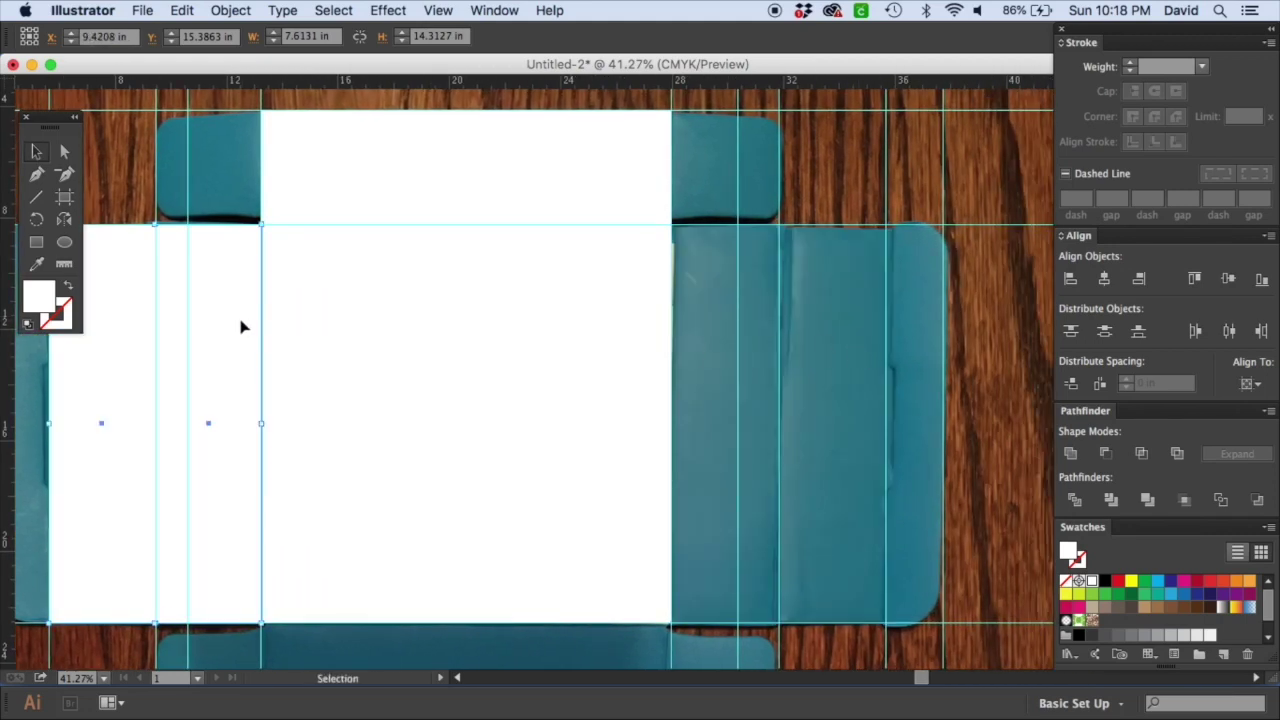
Step: Duplicate the selected rectangle pair onto the right side panels, rotate the copies 180°, and deselect them
left_click_drag(238, 327, 857, 337)
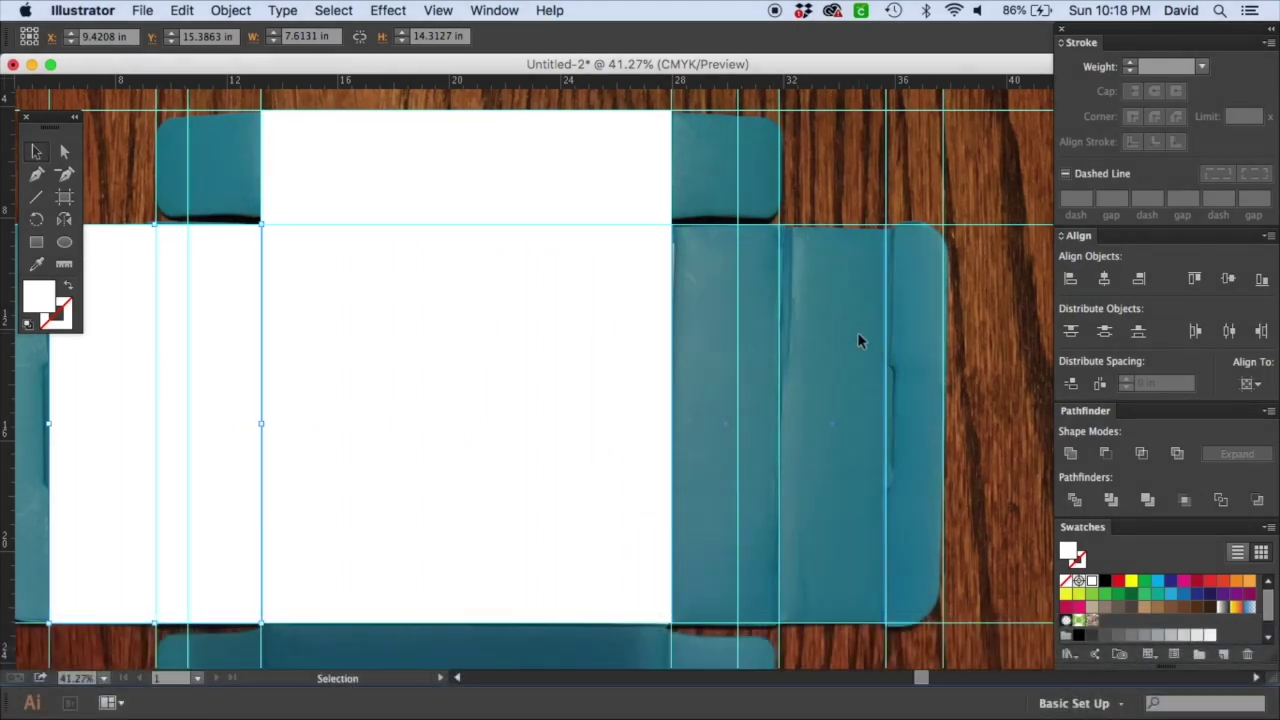
left_click(36, 219)
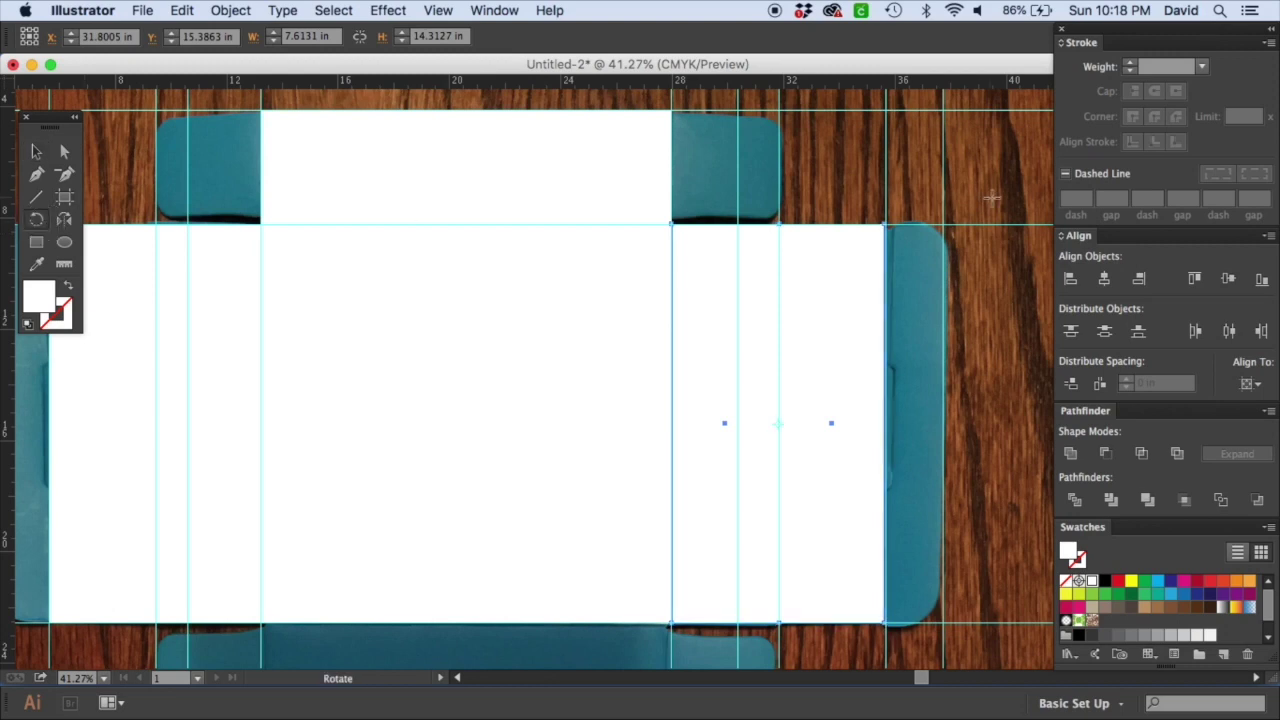
left_click_drag(909, 217, 737, 549)
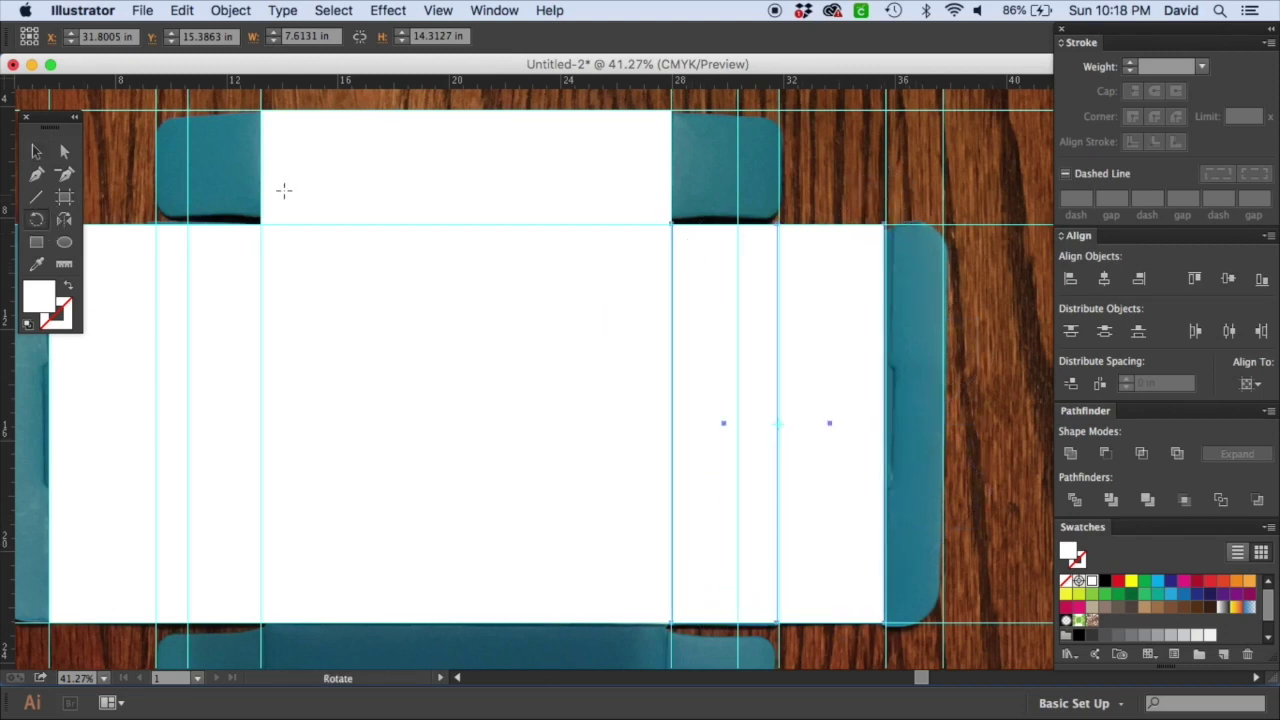
left_click(36, 151)
left_click(862, 655)
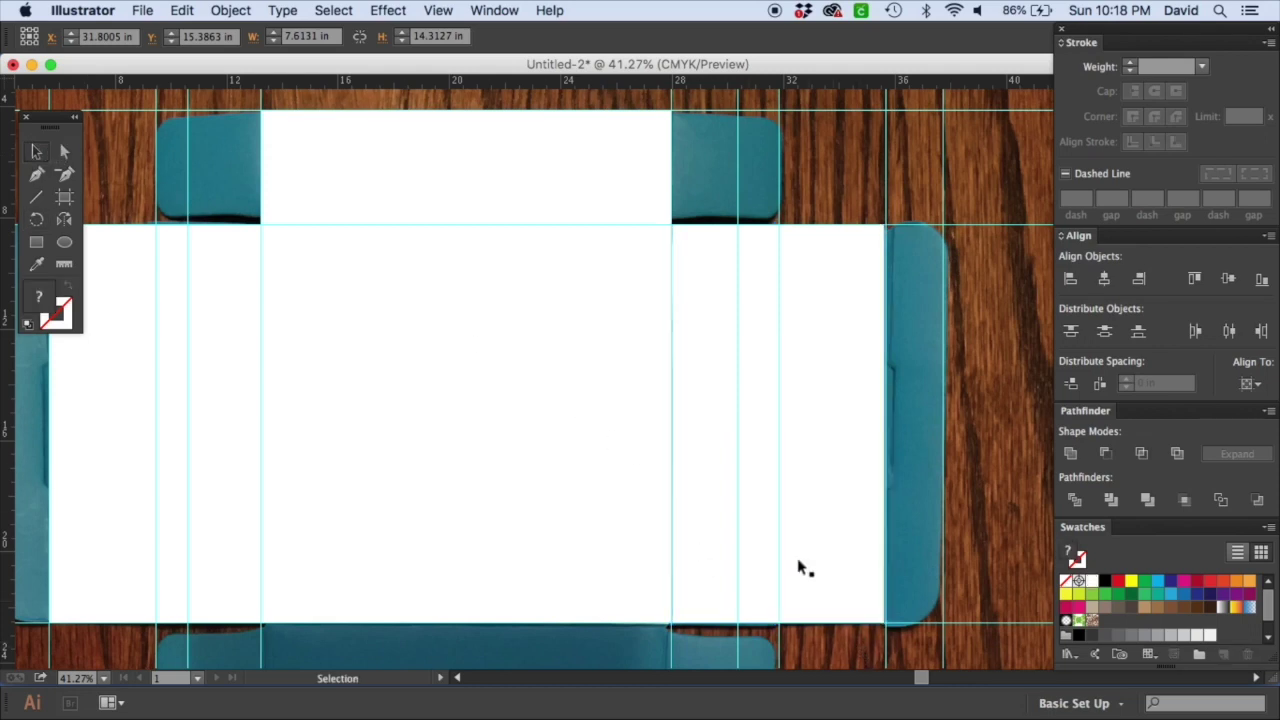
Step: Show the Transform panel for the rectangle beside the barcode panel, grouping Transform with Stroke and Align, and Swatches with Pathfinder
left_click(706, 423)
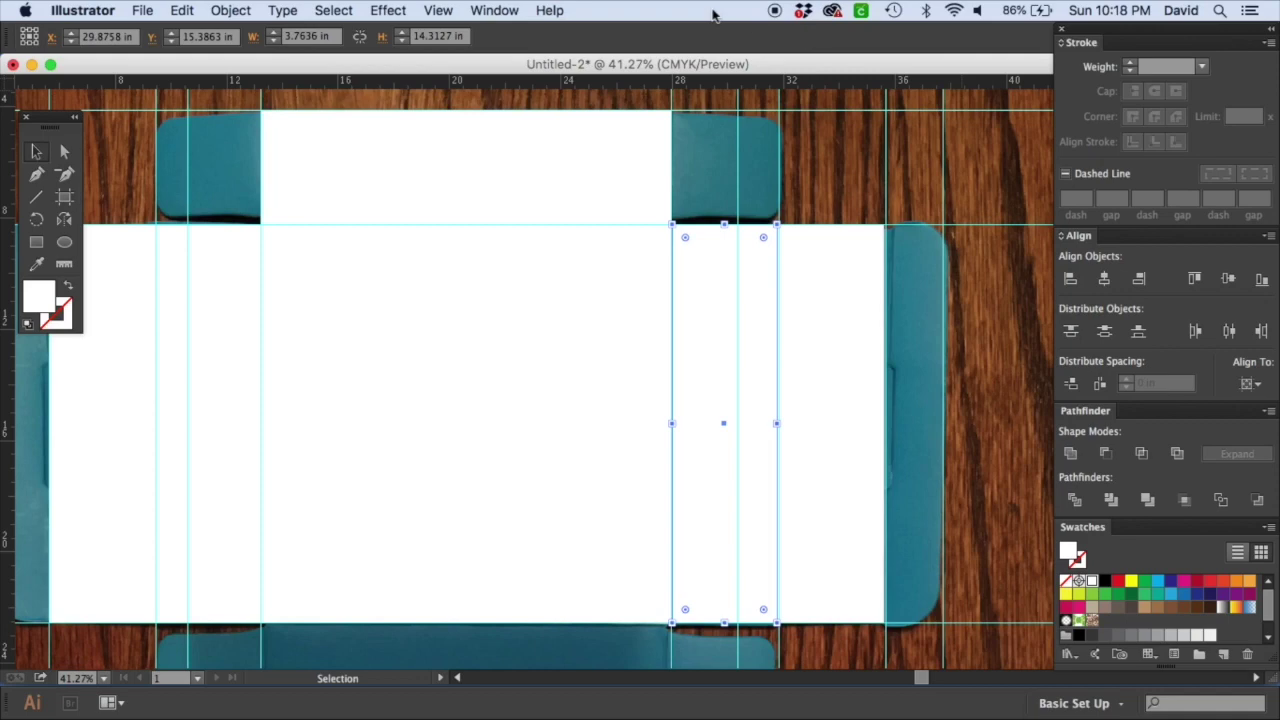
left_click(494, 10)
mouse_move(571, 672)
left_click(563, 641)
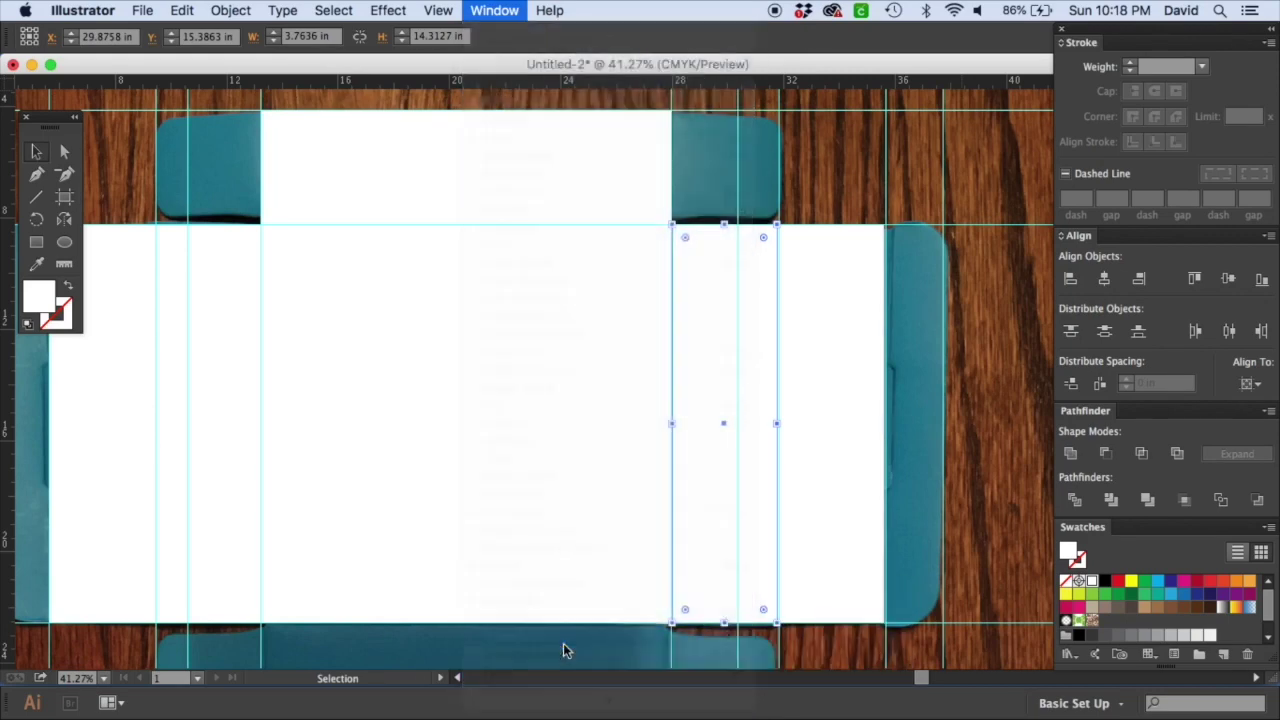
mouse_move(936, 146)
left_mouse_down()
mouse_move(1171, 86)
mouse_move(1186, 40)
mouse_move(1173, 45)
left_mouse_up()
left_click_drag(1080, 276, 1140, 48)
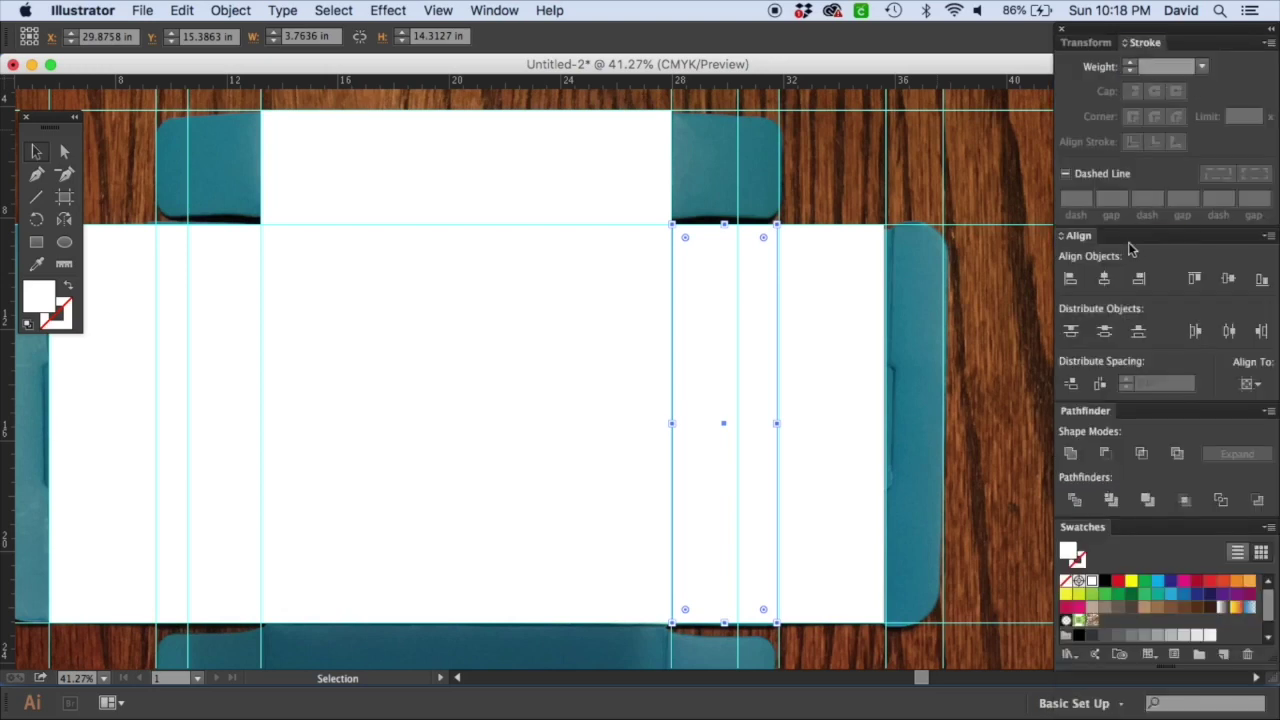
mouse_move(1083, 236)
left_mouse_down()
mouse_move(1150, 45)
mouse_move(1186, 44)
left_mouse_up()
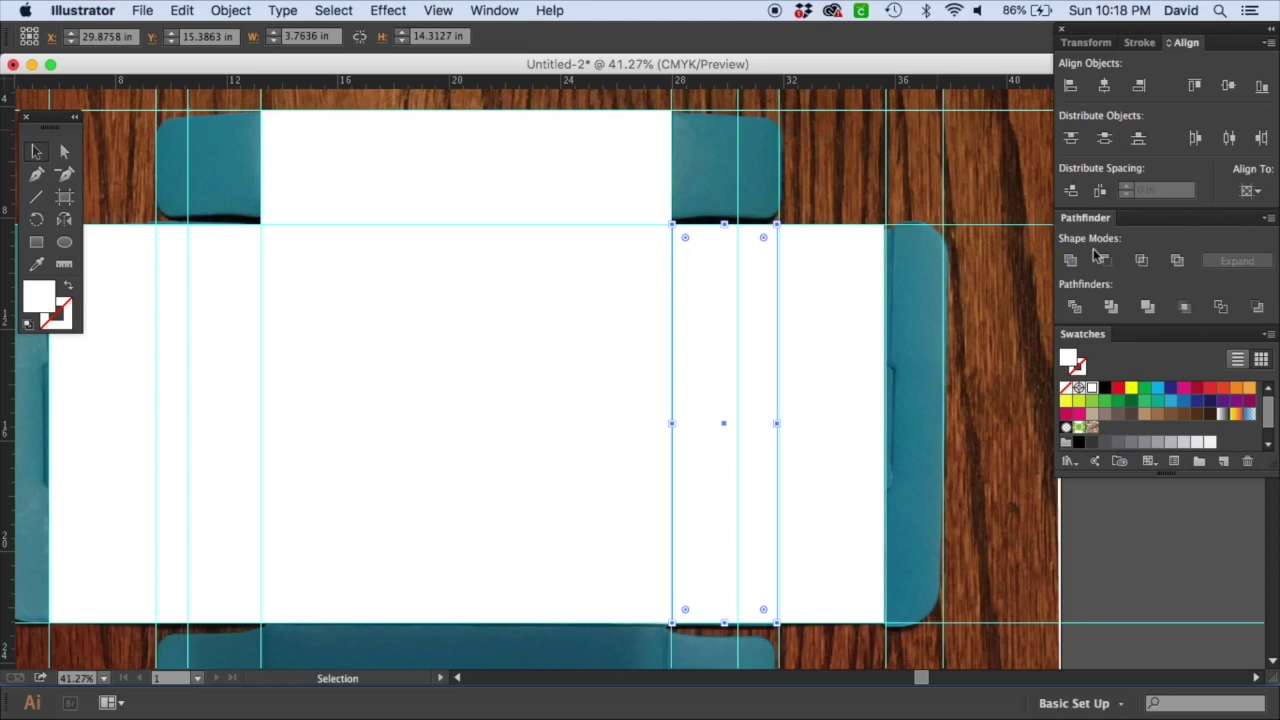
left_click_drag(1079, 338, 1142, 217)
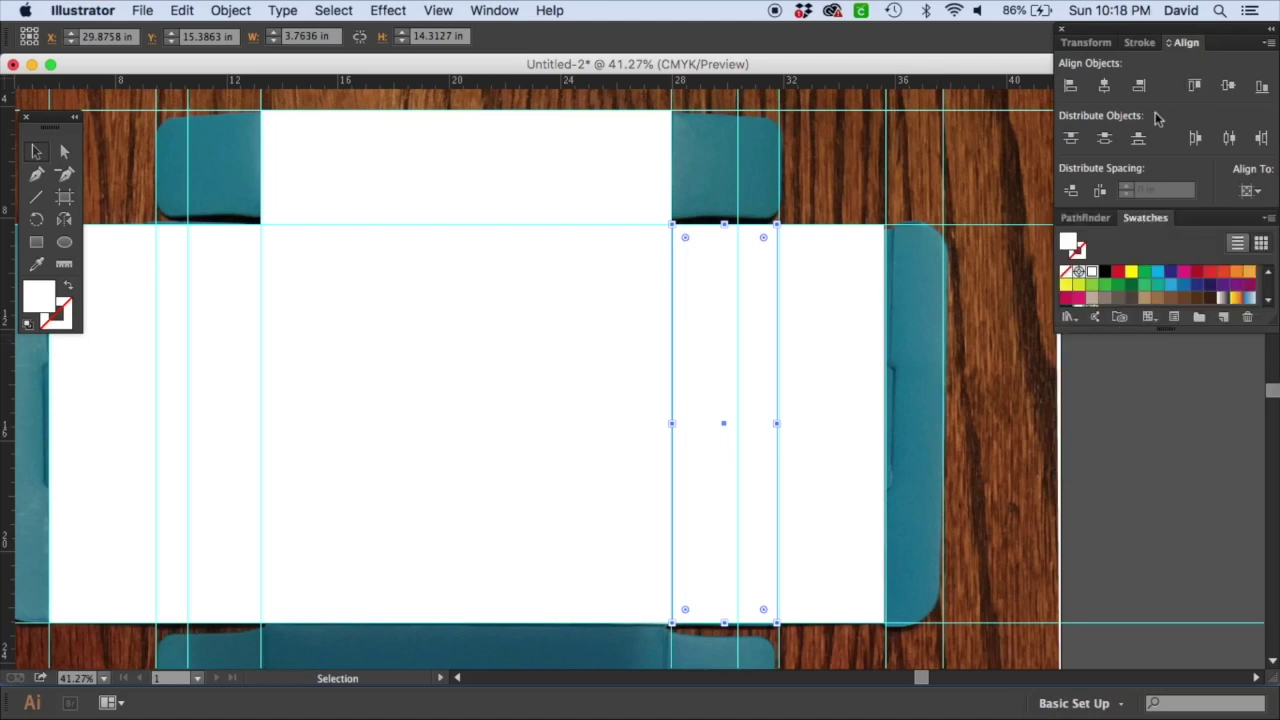
left_click(1088, 43)
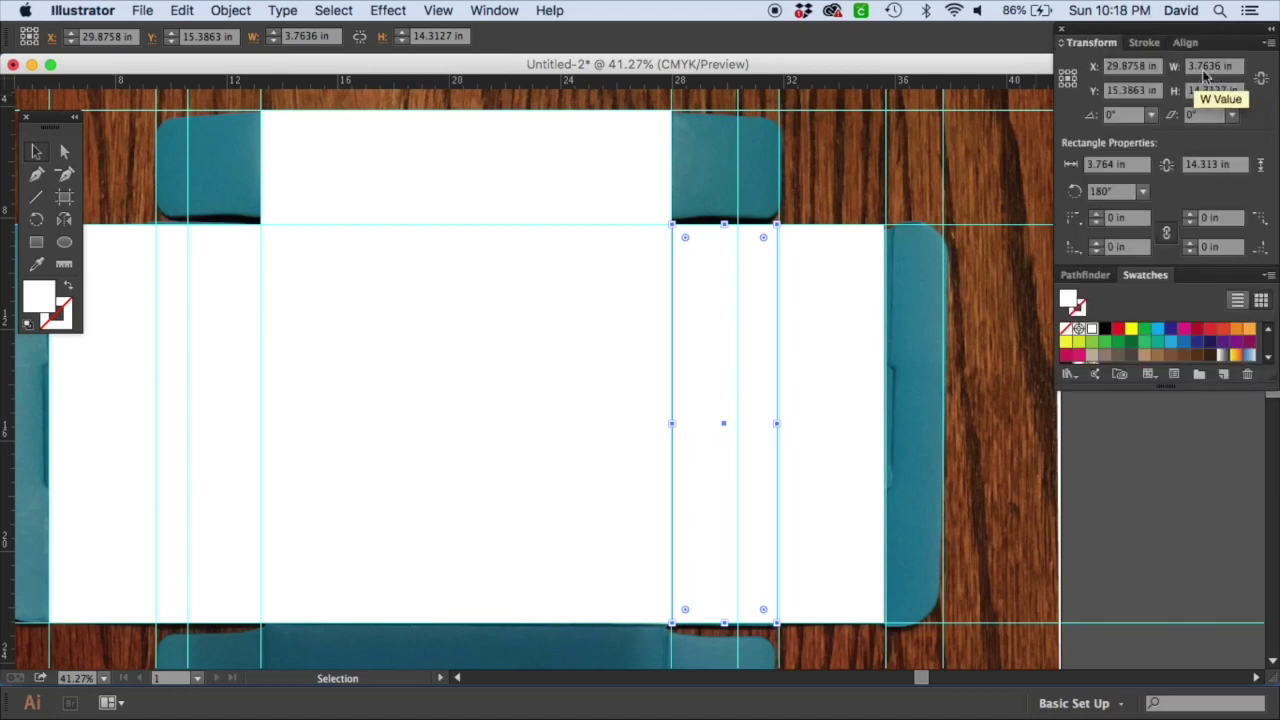
Step: Compare the dimensions of the two rectangles over the right side panels
left_click(831, 189)
left_click(817, 277)
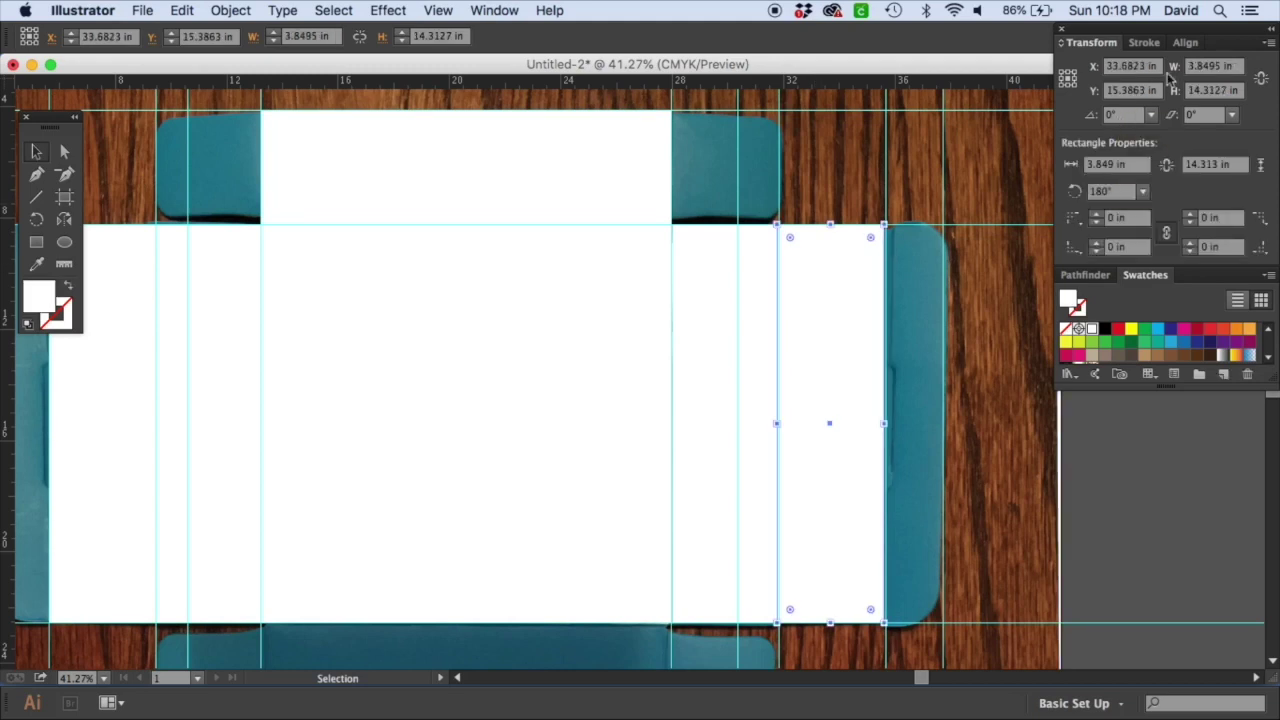
left_click(756, 271)
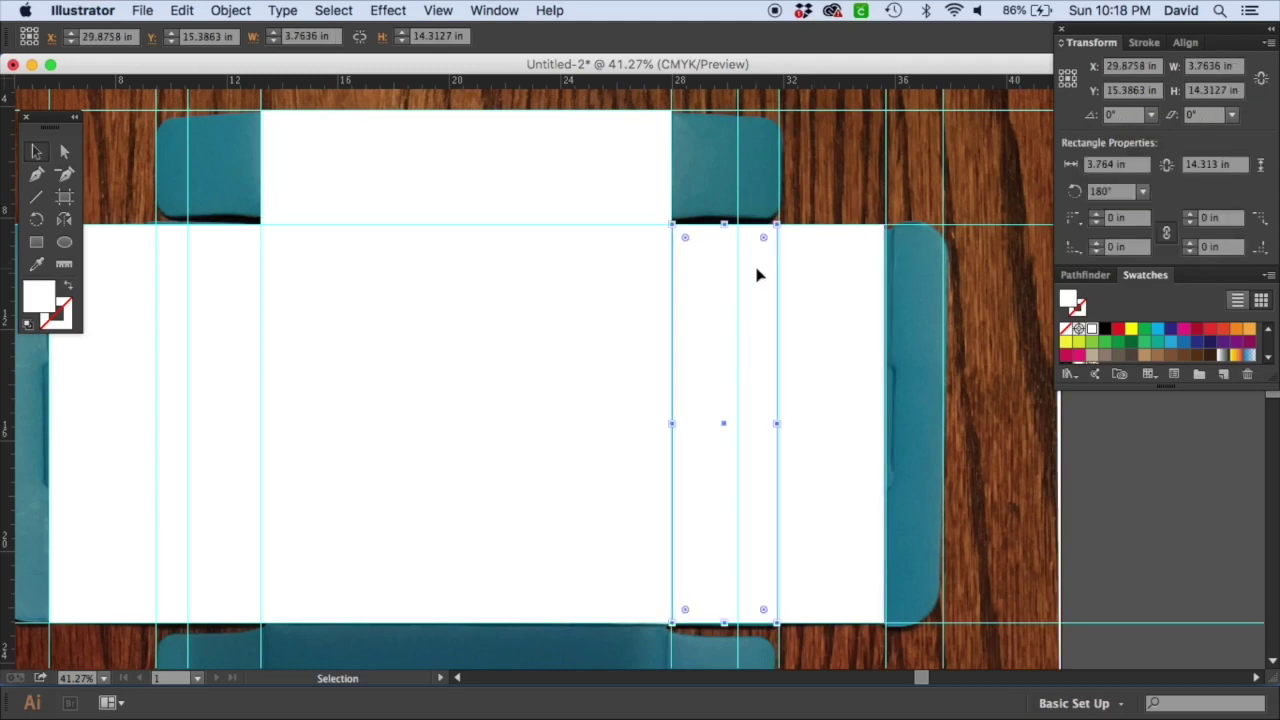
left_click(828, 292)
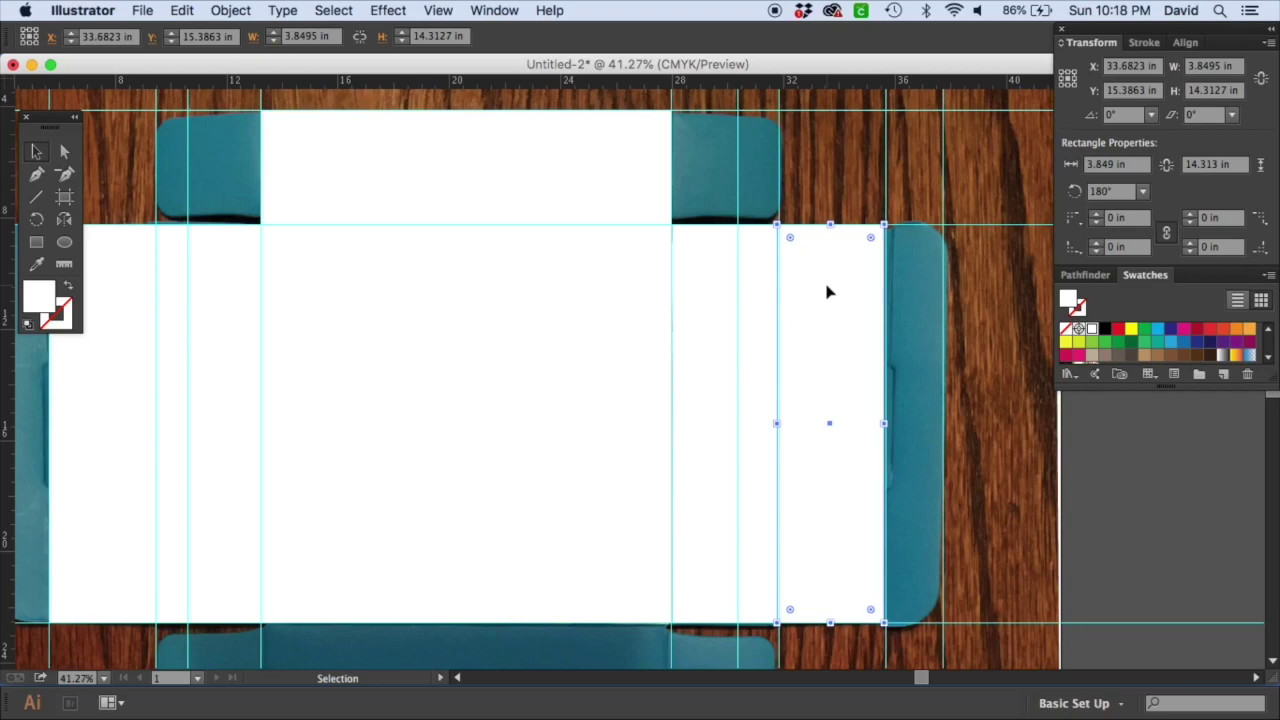
Step: Draw a white rectangle, about 14.75 × 3.97 in, over the narrow panel between the barcode panel and the ANKER panel
key("space")
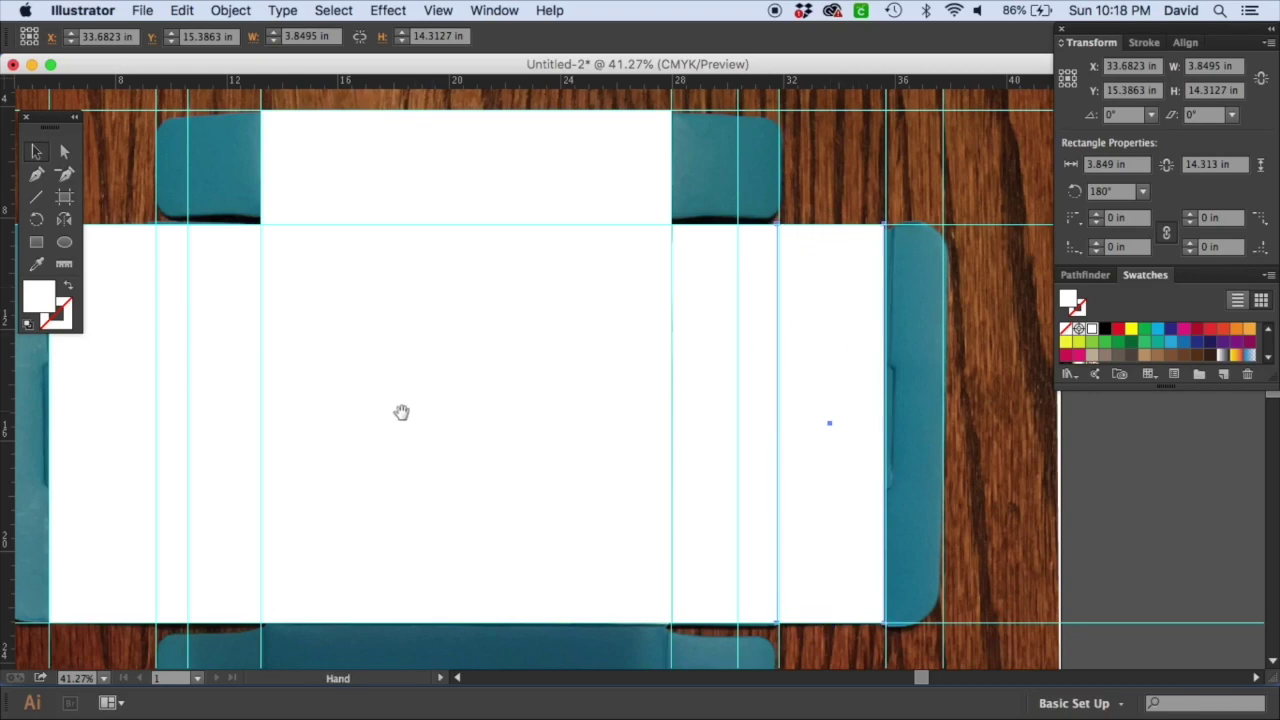
left_click_drag(403, 411, 466, 220)
left_click_drag(517, 400, 509, 277)
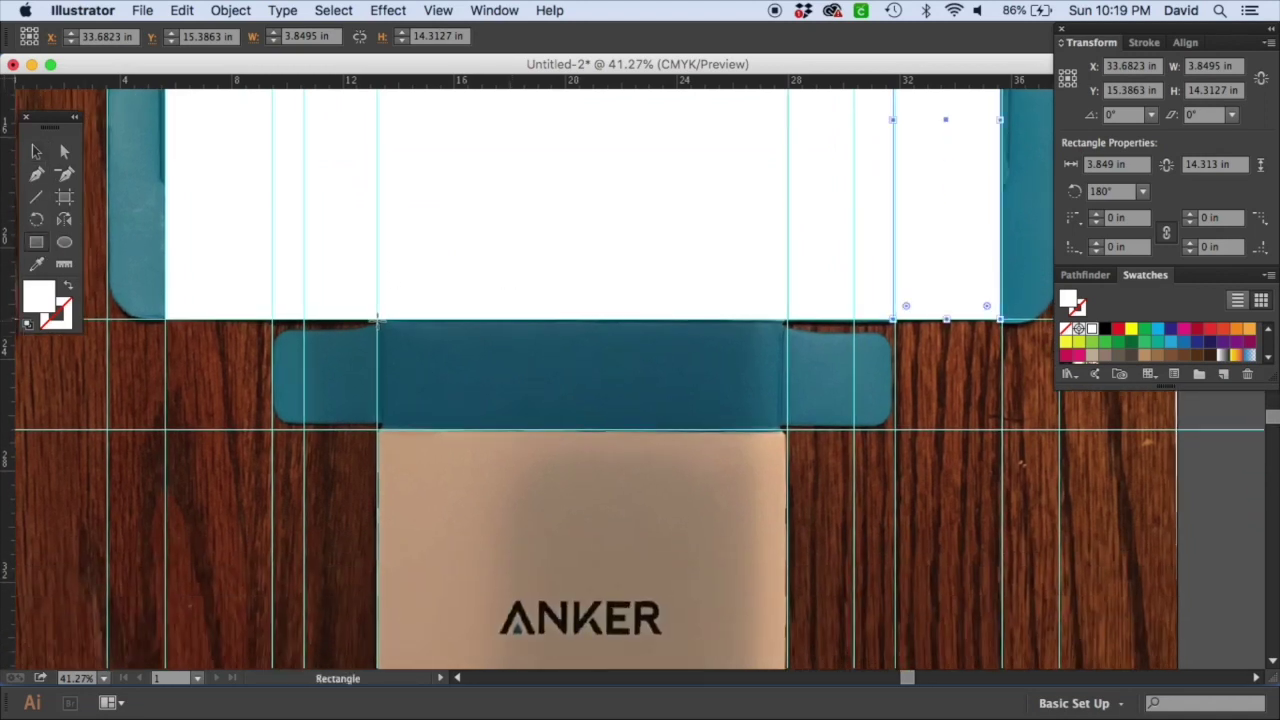
left_click_drag(378, 320, 787, 430)
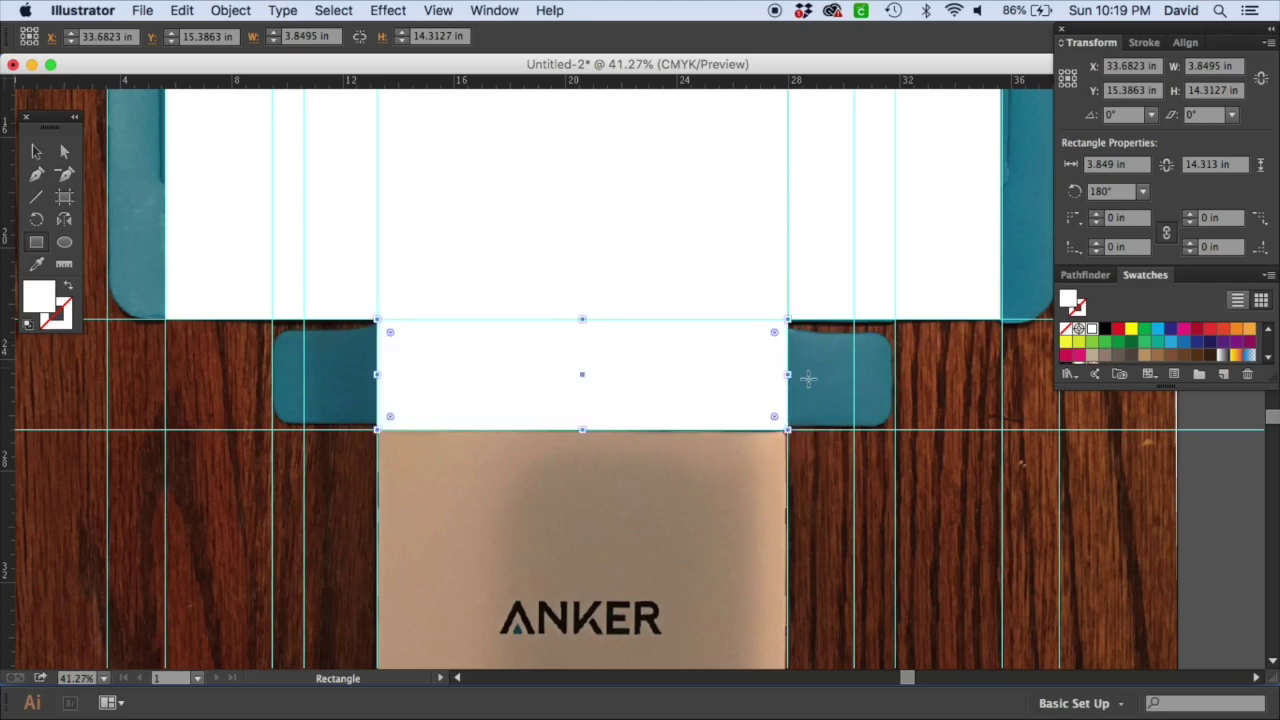
Step: Draw white rectangles over the ANKER panel, about 14.75 × 14.04 in, and the bottom flap's center section, about 14.75 × 3.96 in
scroll(576, 428, "down", 10)
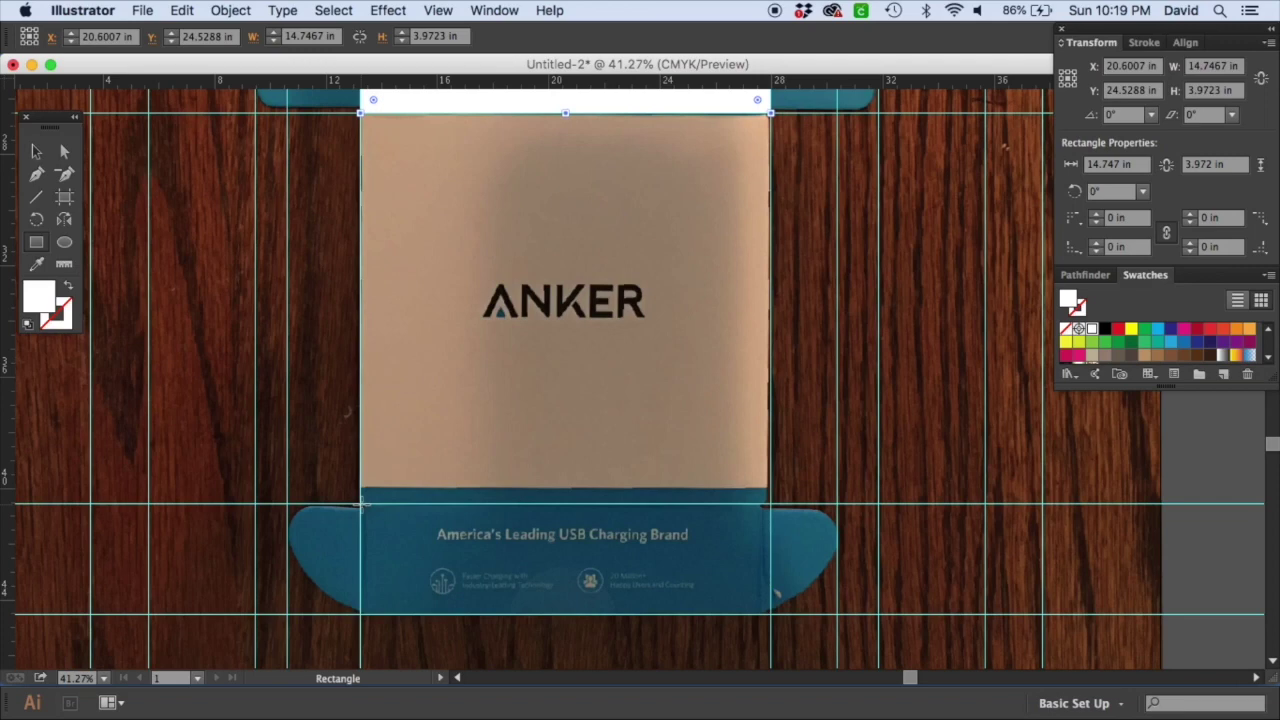
left_click_drag(362, 505, 769, 256)
left_click_drag(594, 463, 609, 143)
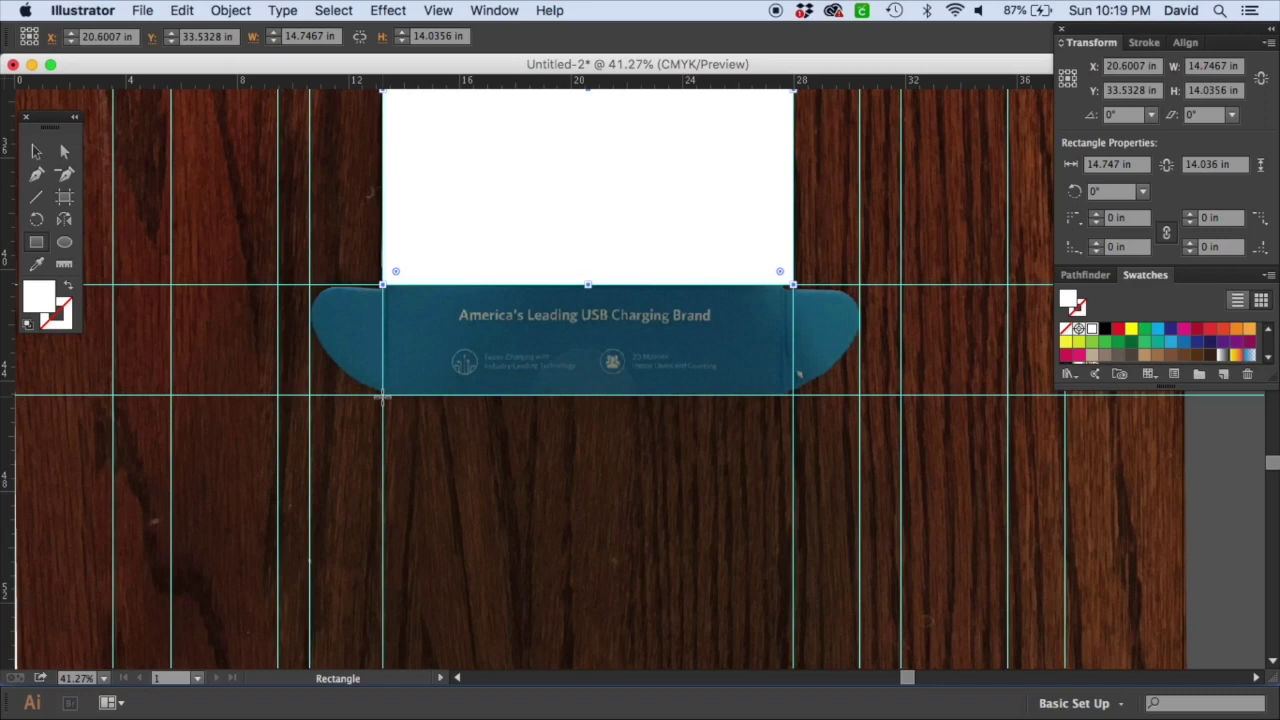
left_click_drag(382, 396, 791, 287)
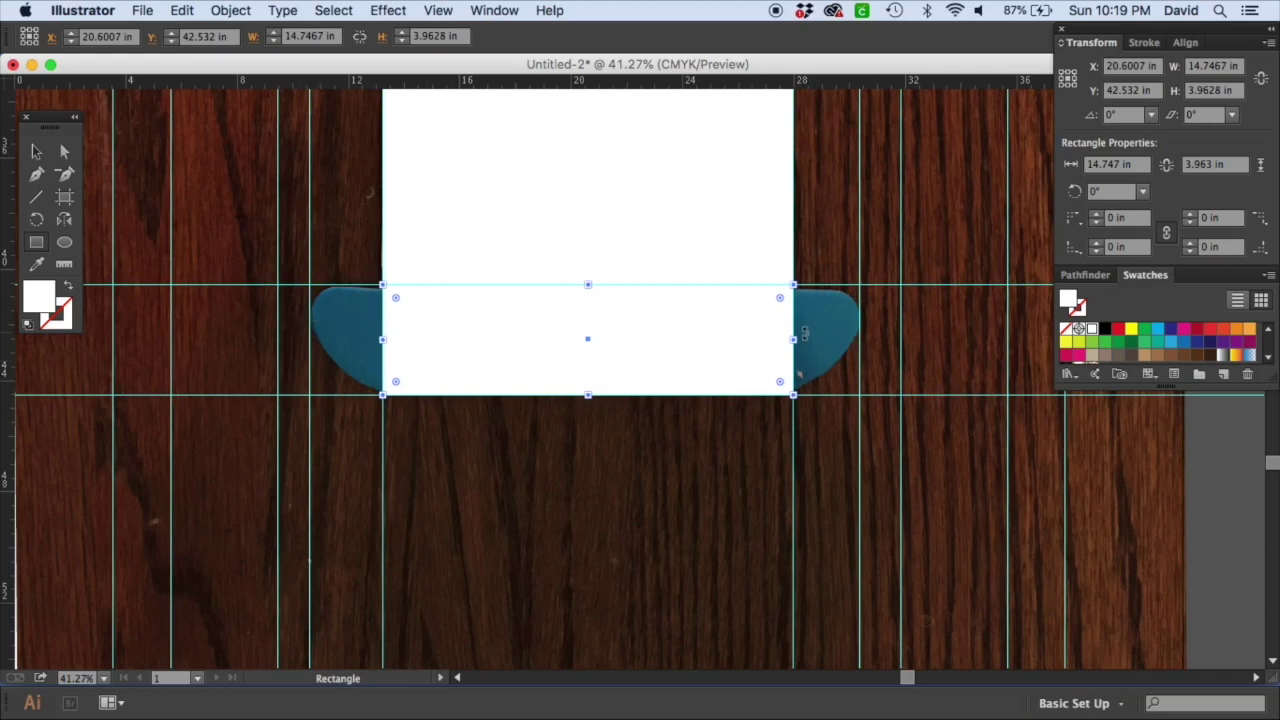
Step: Place a horizontal guide along the lower edge of the small tab at the upper left of the box
key("space")
left_click_drag(700, 509, 717, 663)
left_click_drag(519, 257, 514, 682)
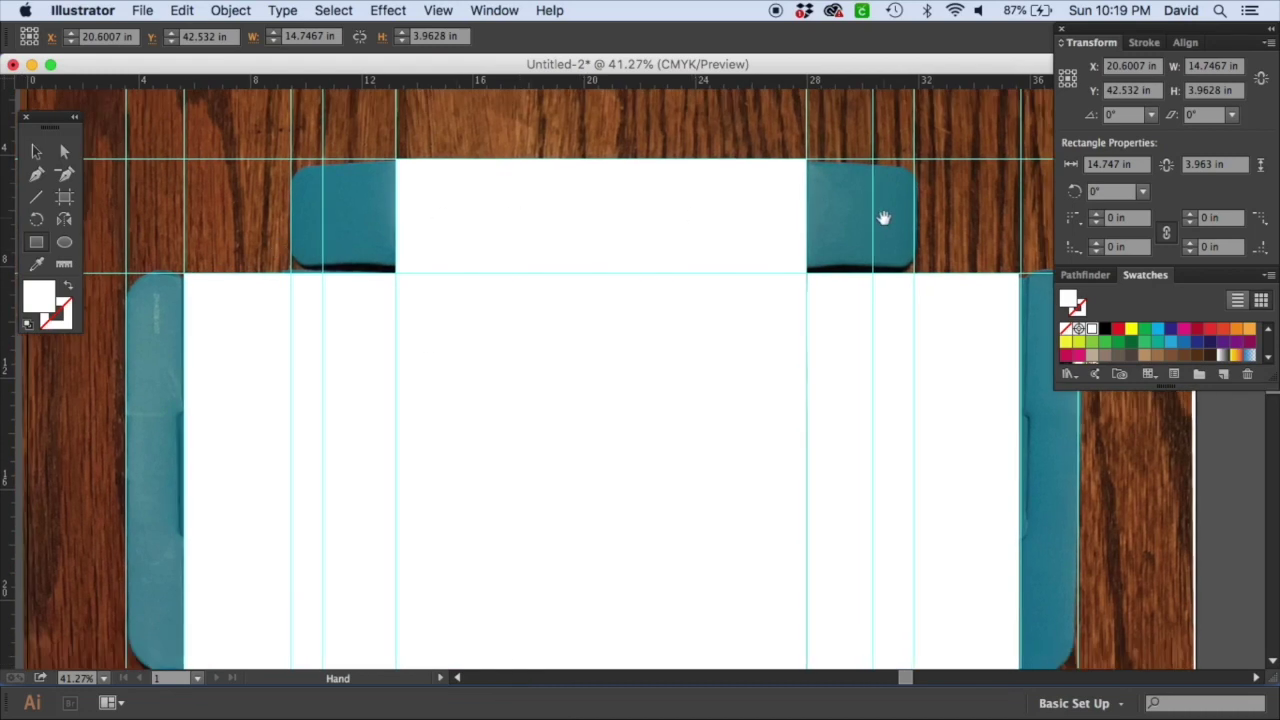
key("z")
left_click_drag(292, 135, 478, 310)
scroll(640, 330, "down", 2)
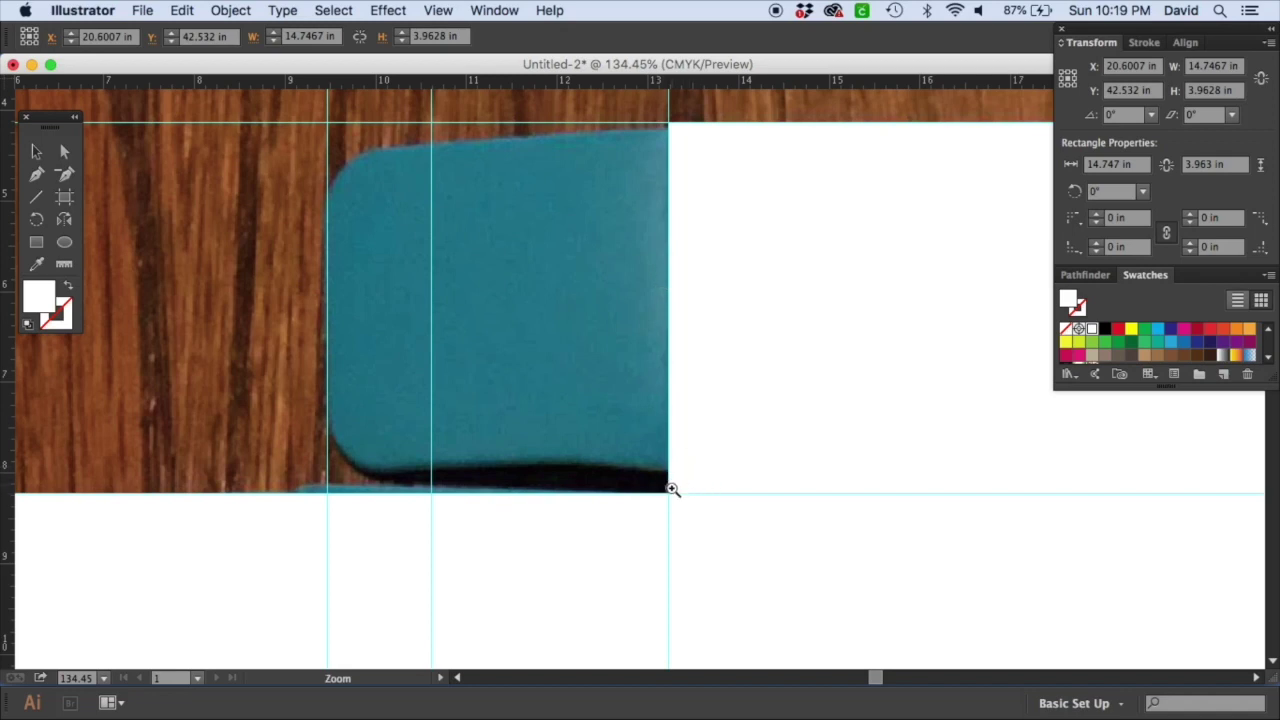
left_click_drag(666, 80, 694, 471)
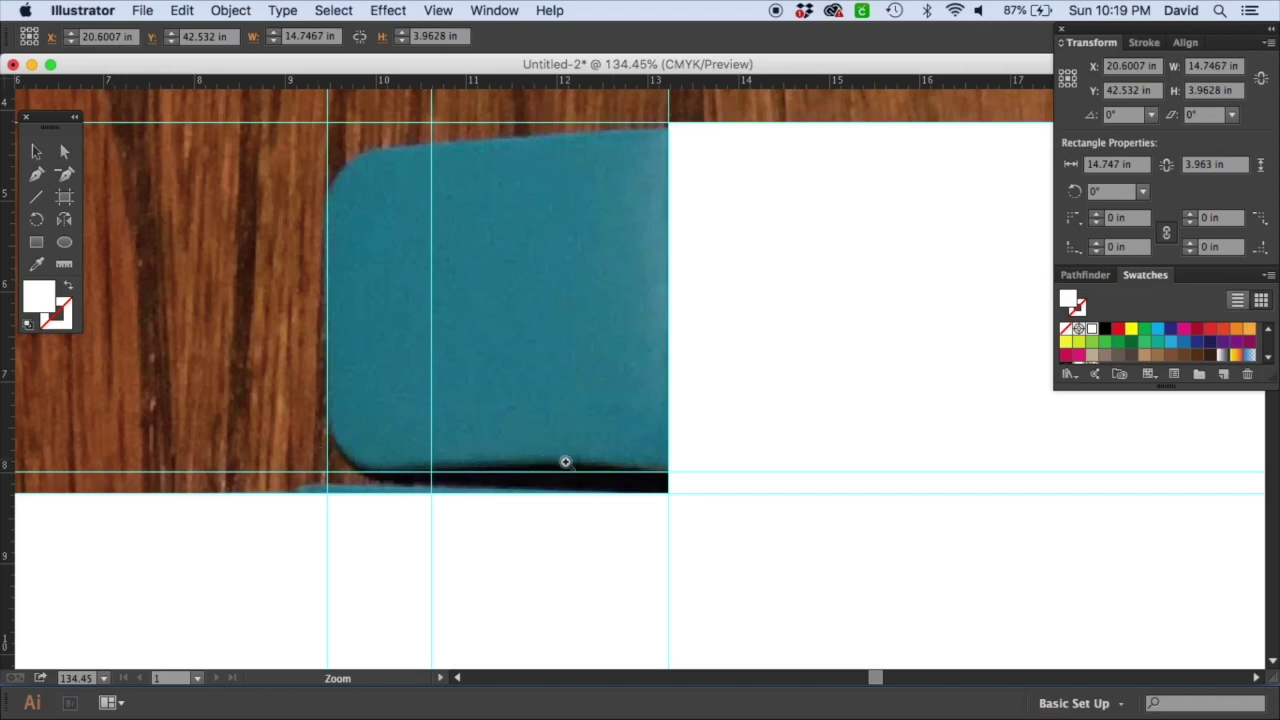
Step: Place a horizontal guide at the top edge of the upper-right tab, where it meets the top flap, and check it against the upper-left tab
left_click_drag(496, 411, 226, 389)
scroll(226, 389, "right", 5)
scroll(729, 386, "right", 5)
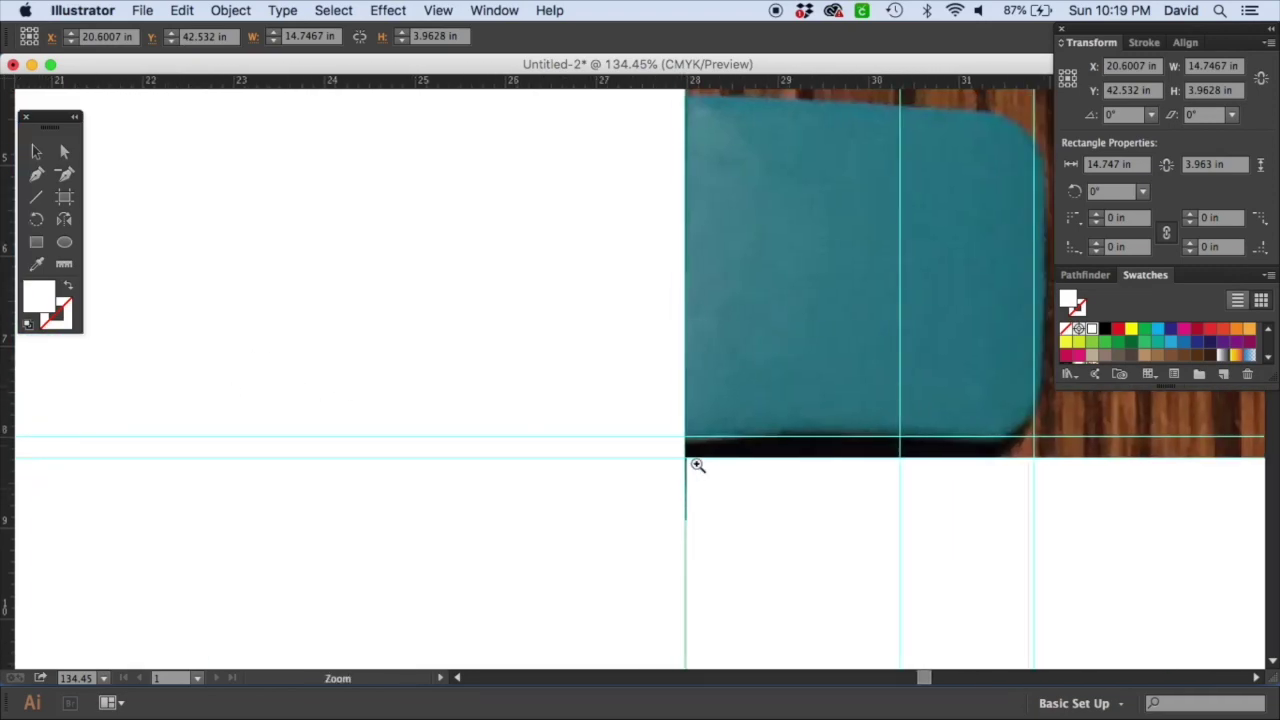
scroll(477, 489, "up", 8)
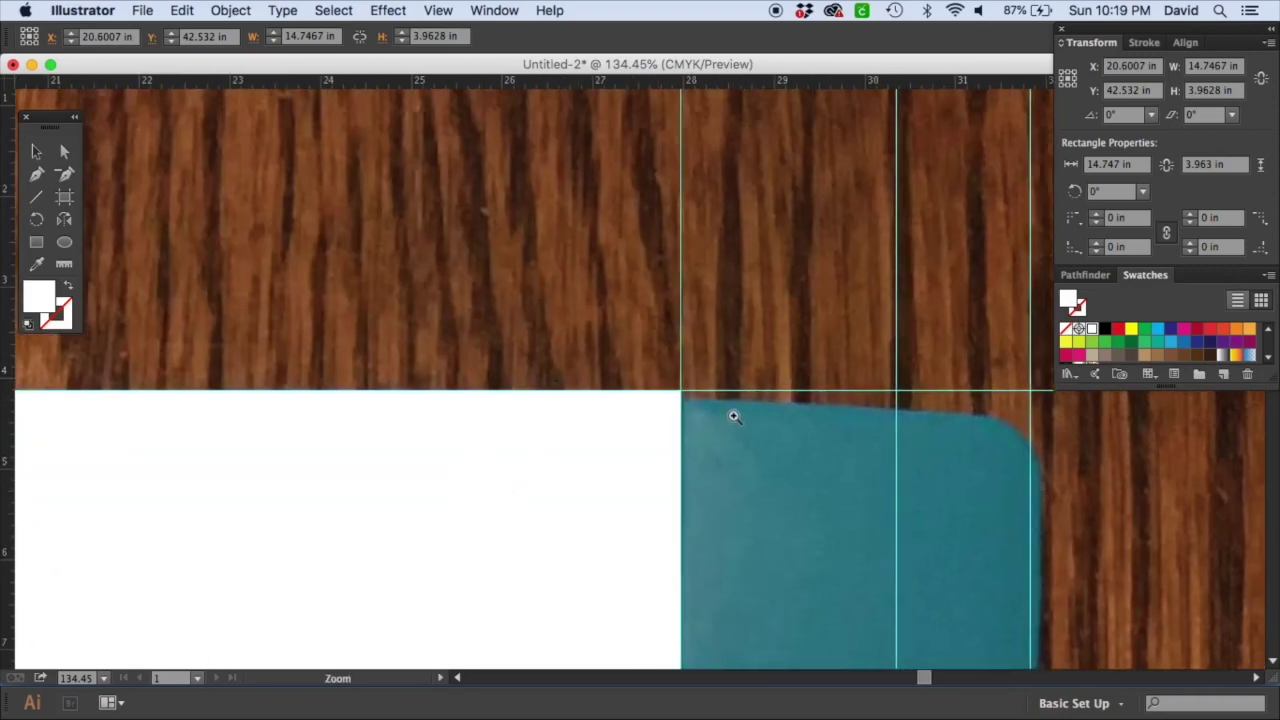
left_click_drag(711, 80, 714, 402)
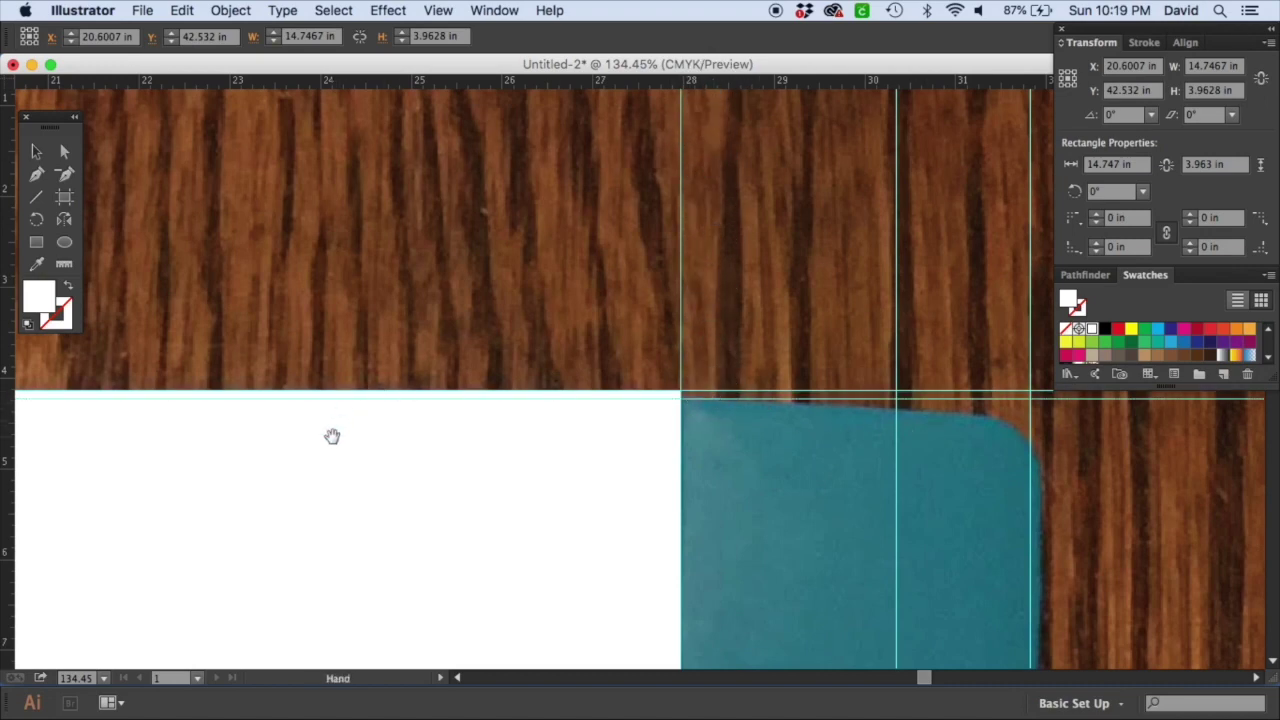
left_click_drag(334, 434, 1111, 395)
left_click_drag(251, 383, 857, 214)
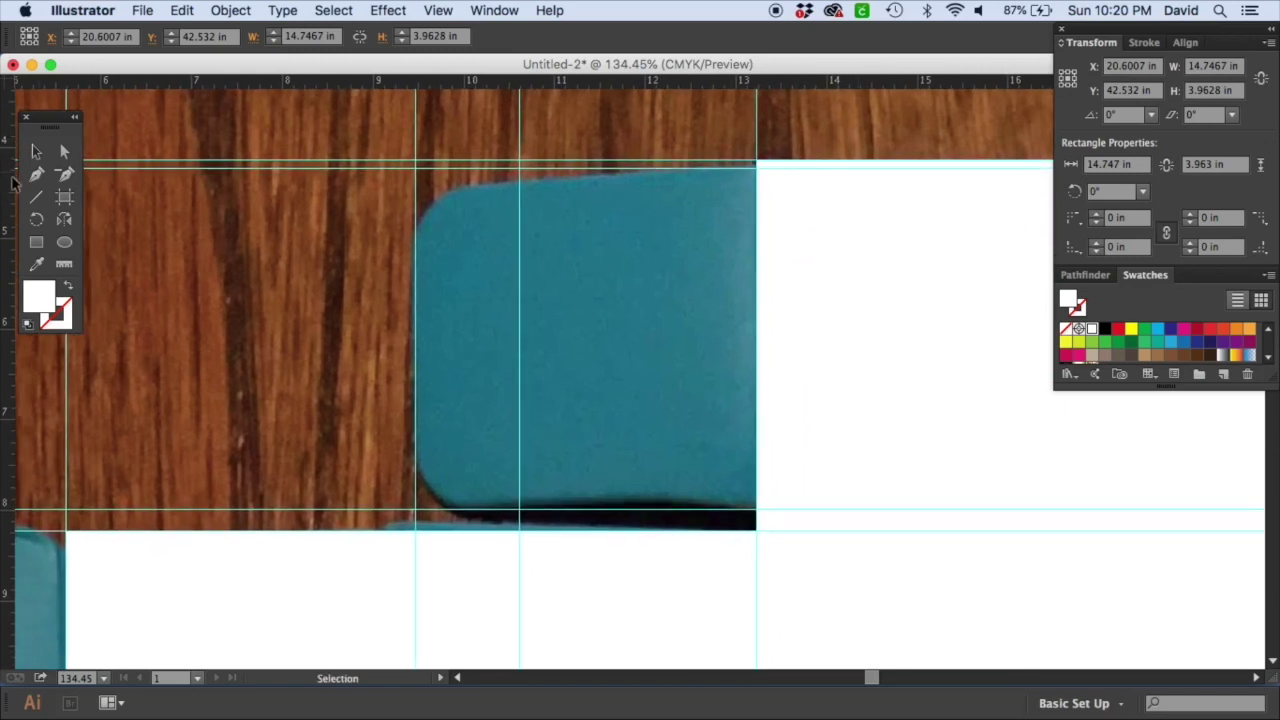
Step: Draw the upper half of the upper-left tab with the Pen tool as a white shape, about 3.74 × 2.38 in, with a rounded outer corner
left_click(36, 177)
left_click(758, 176)
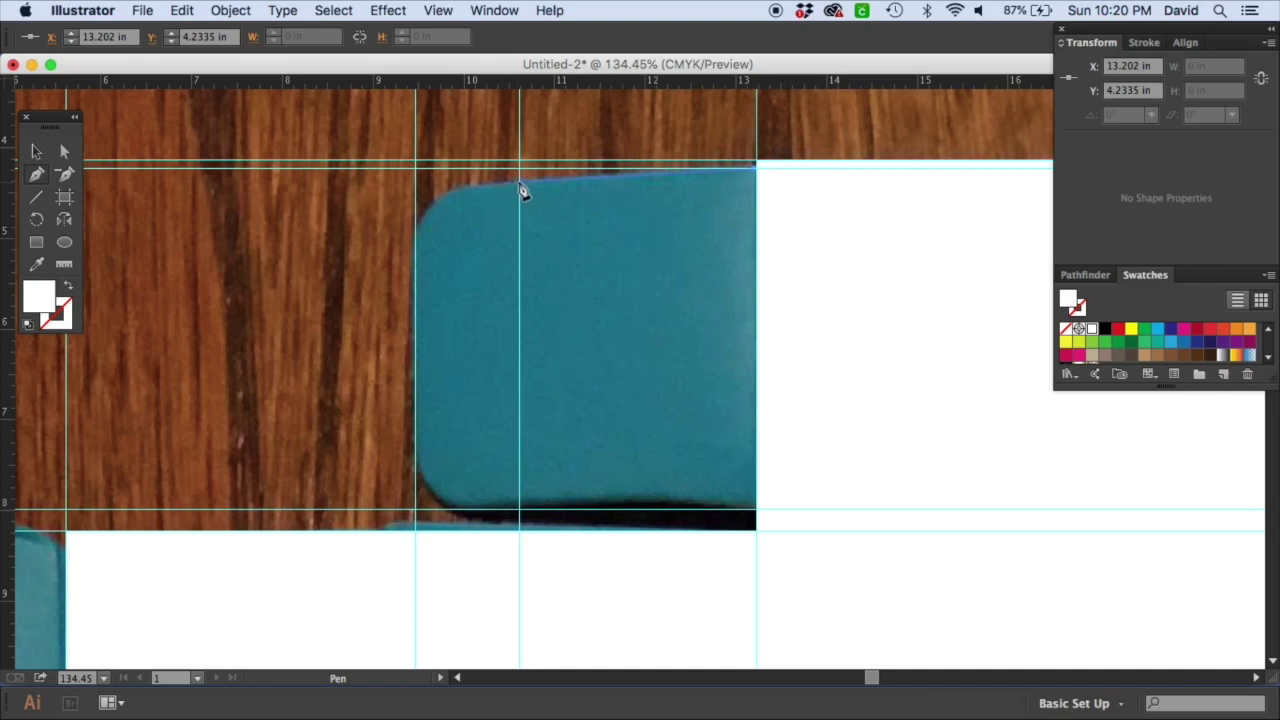
left_click(520, 184)
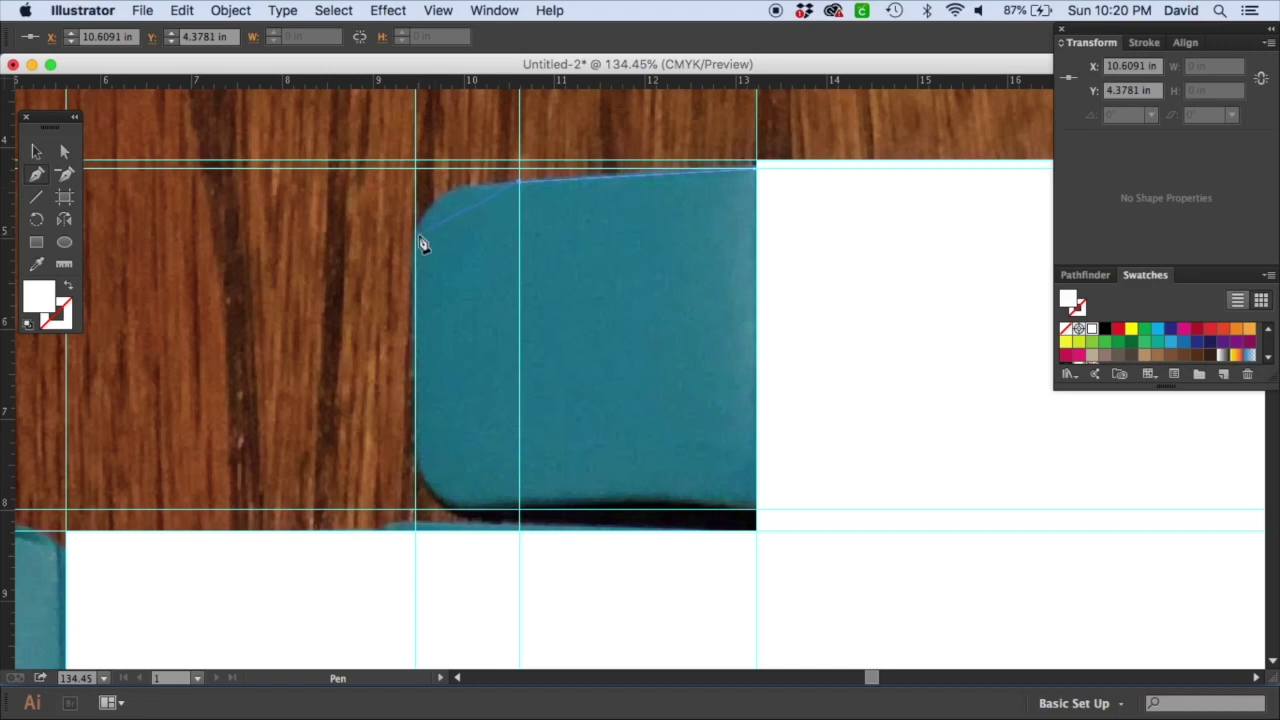
left_click_drag(418, 238, 431, 285)
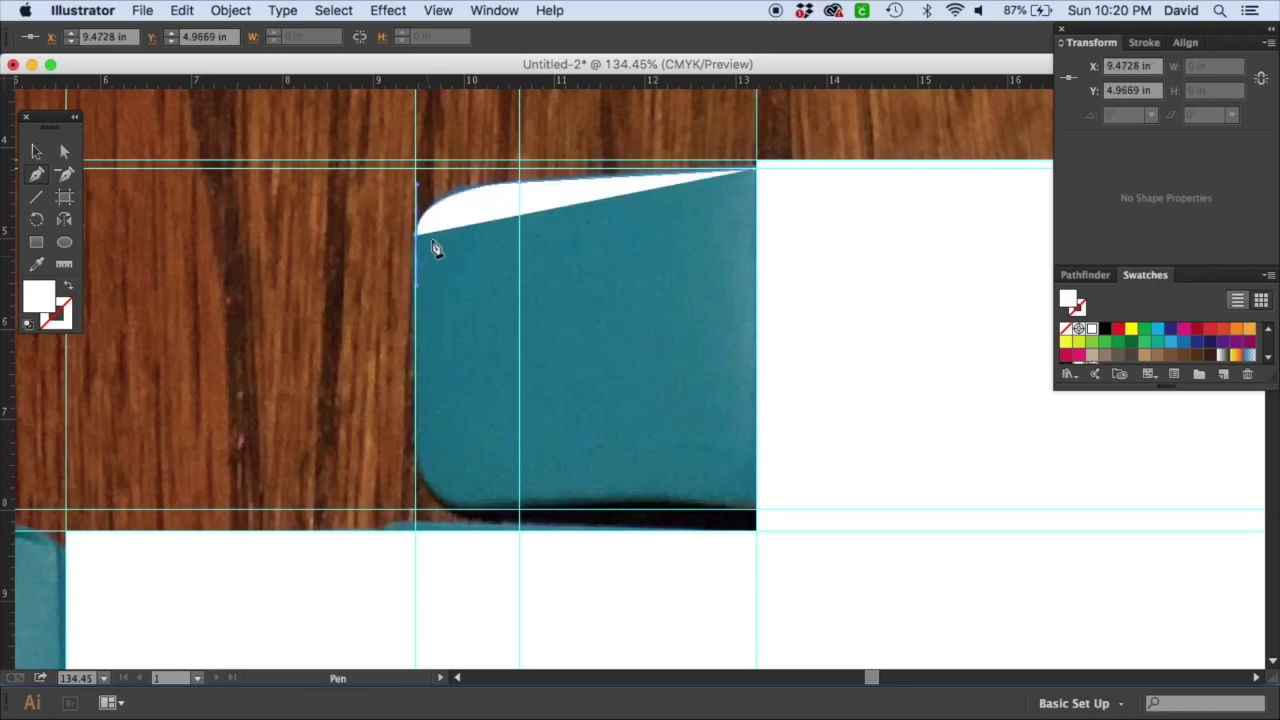
left_click(417, 385)
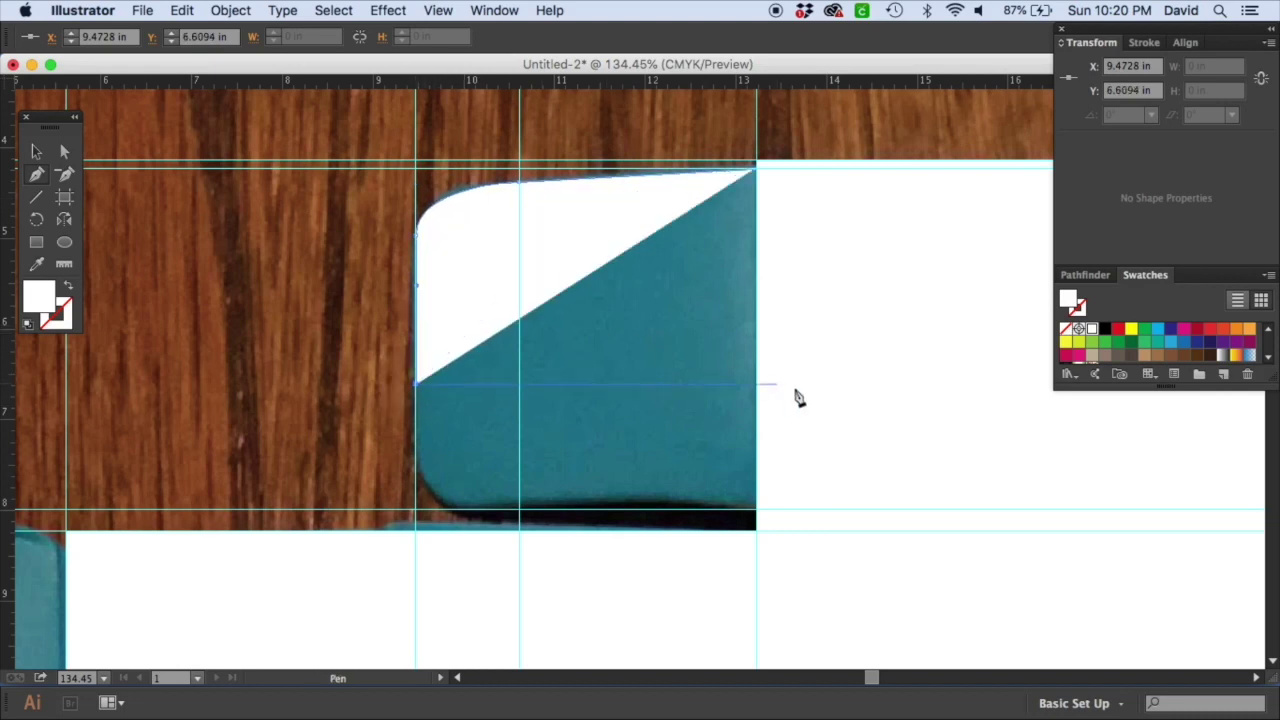
left_click(757, 386)
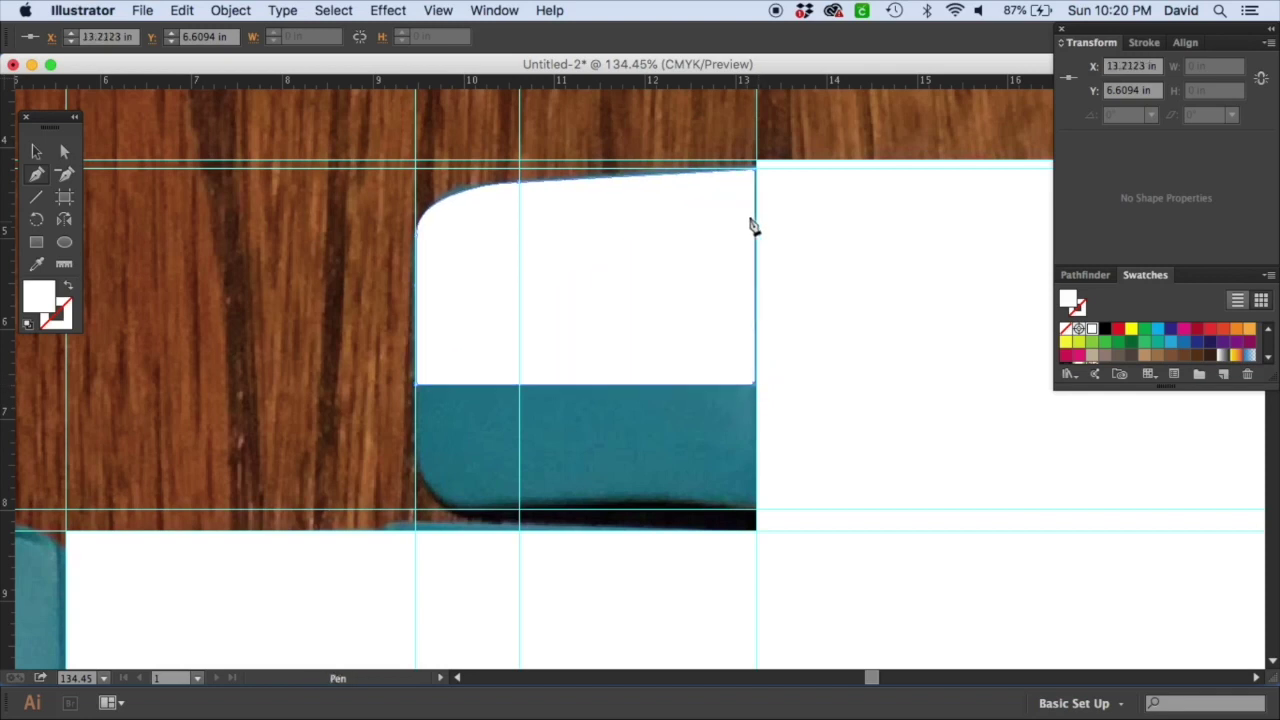
left_click(756, 171)
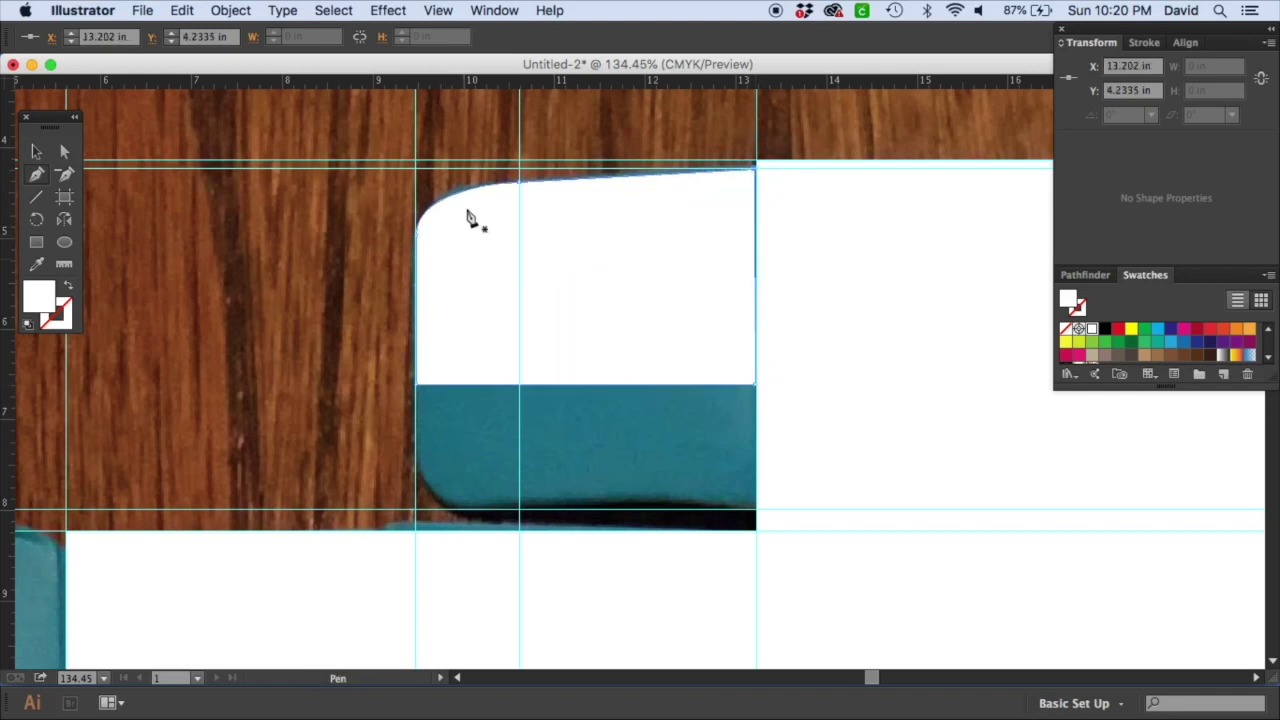
left_click(34, 150)
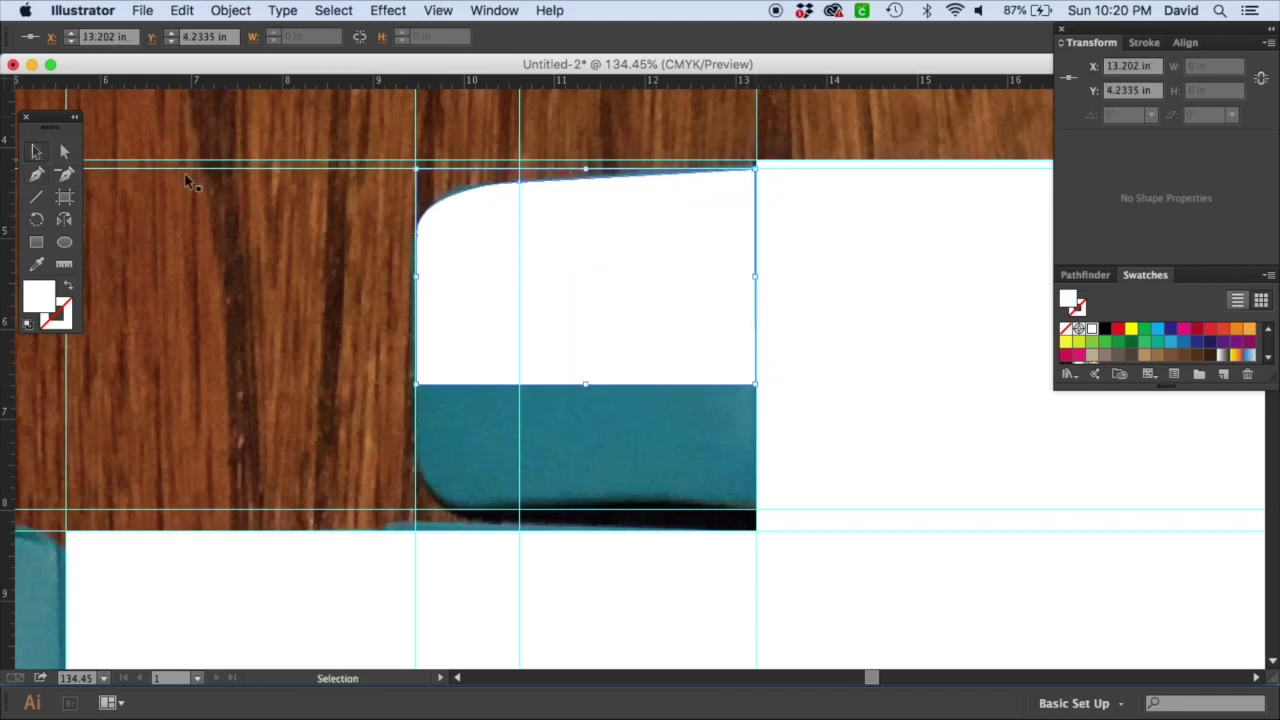
left_click(614, 274)
left_click(340, 328)
left_click(538, 296)
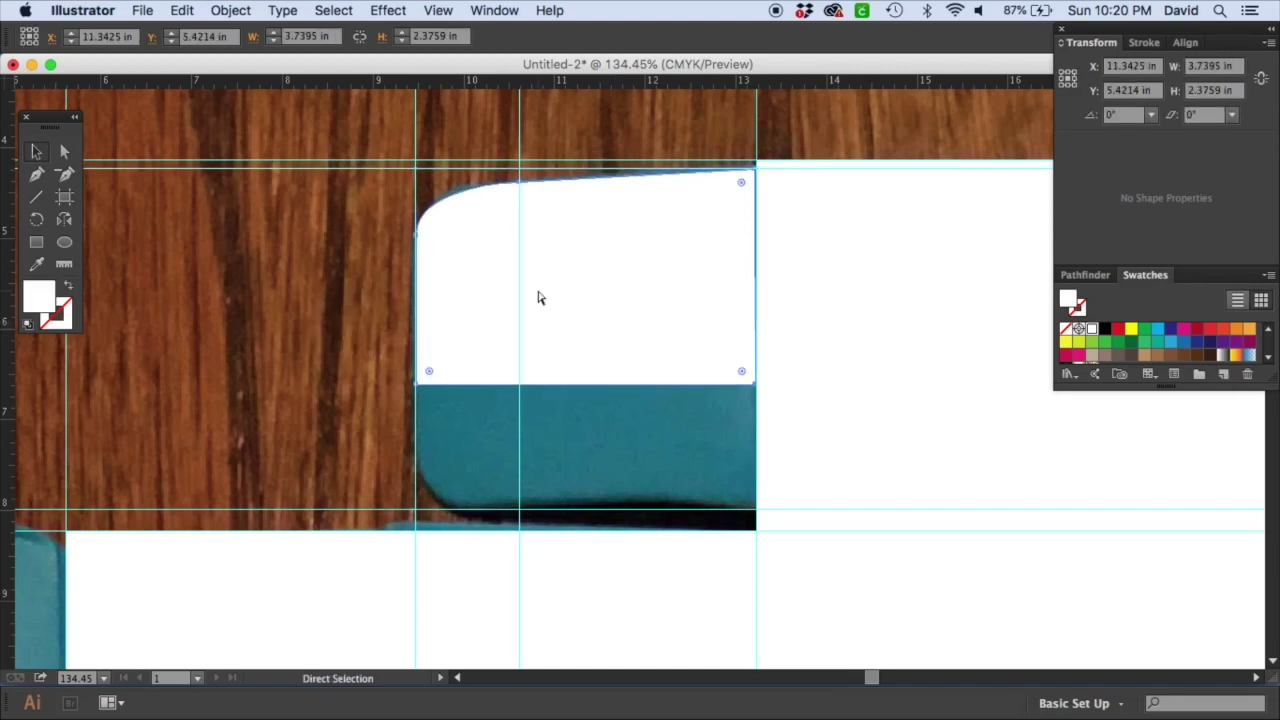
key("super")
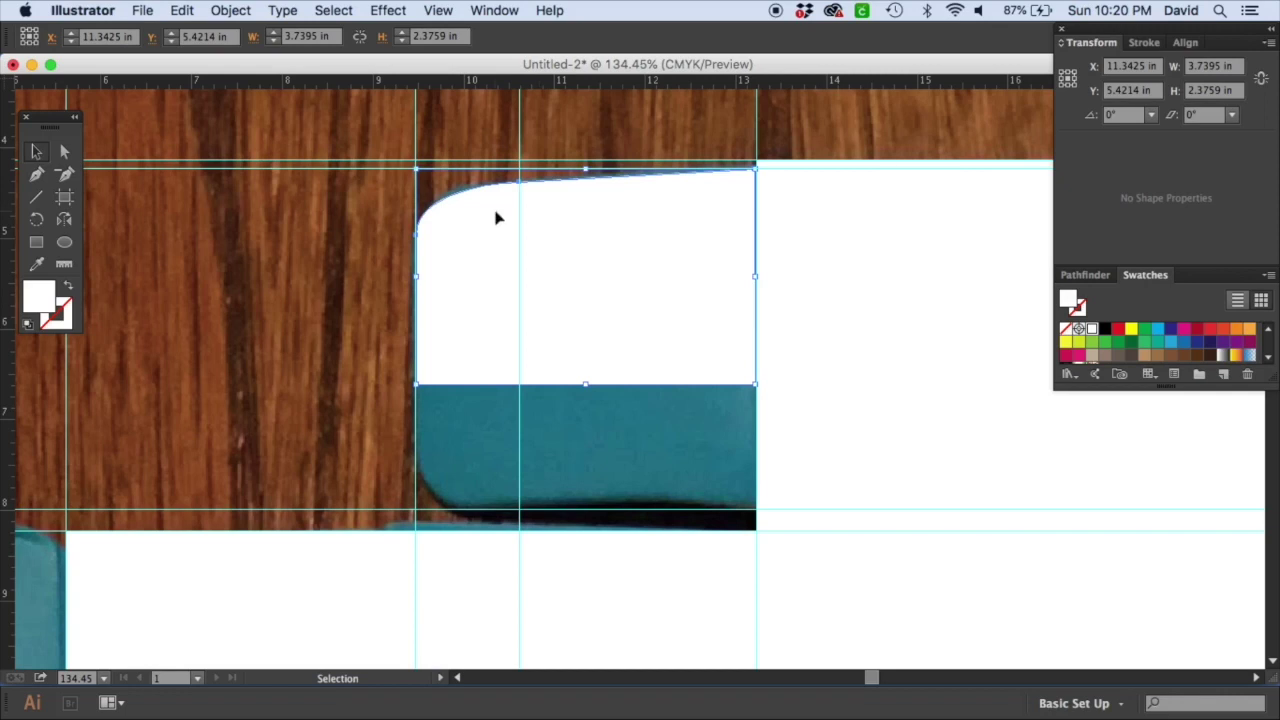
left_click_drag(557, 279, 408, 324)
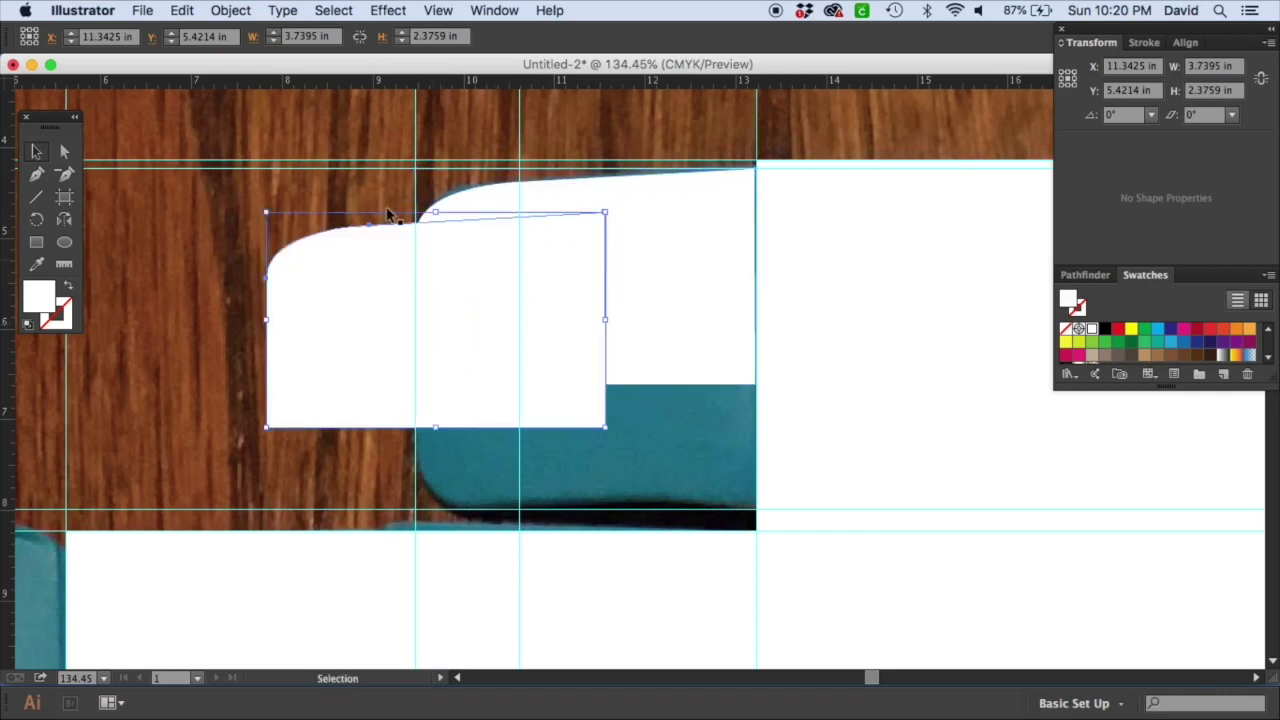
key("super")
key("super+z")
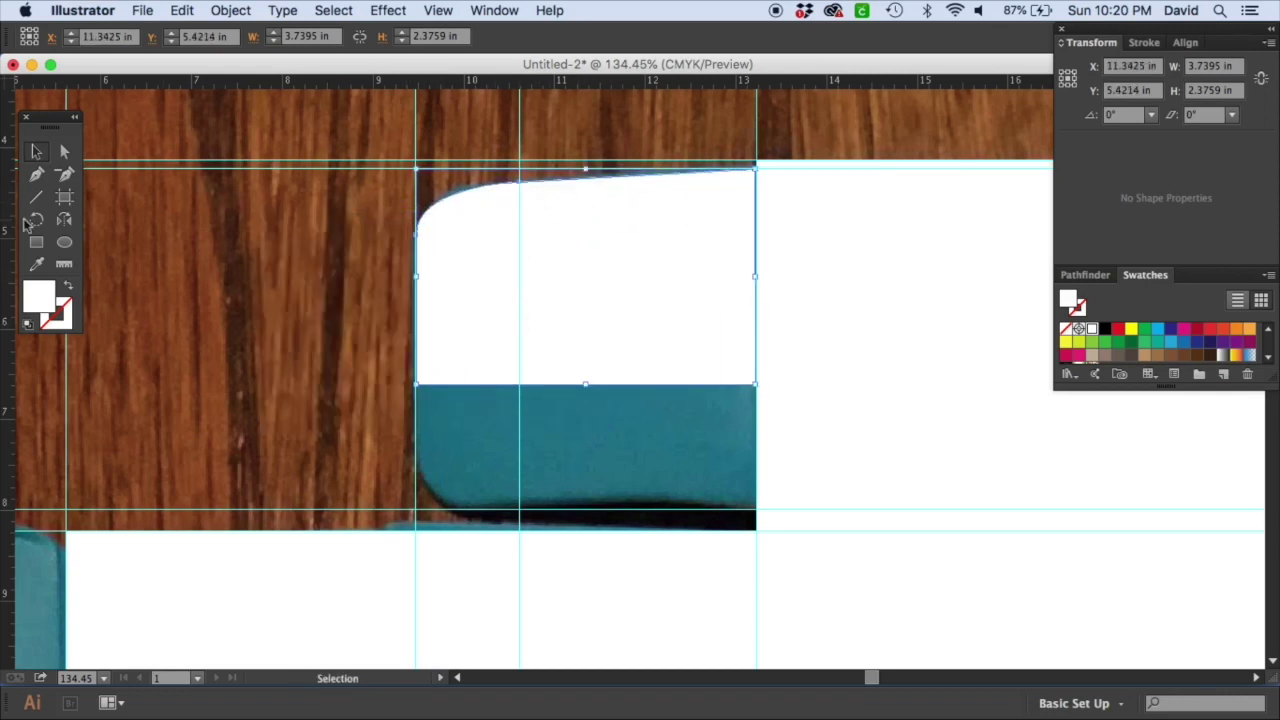
Step: Try a vertically reflected copy of the upper-half shape over the tab's lower half, and delete the copy
left_click(40, 221)
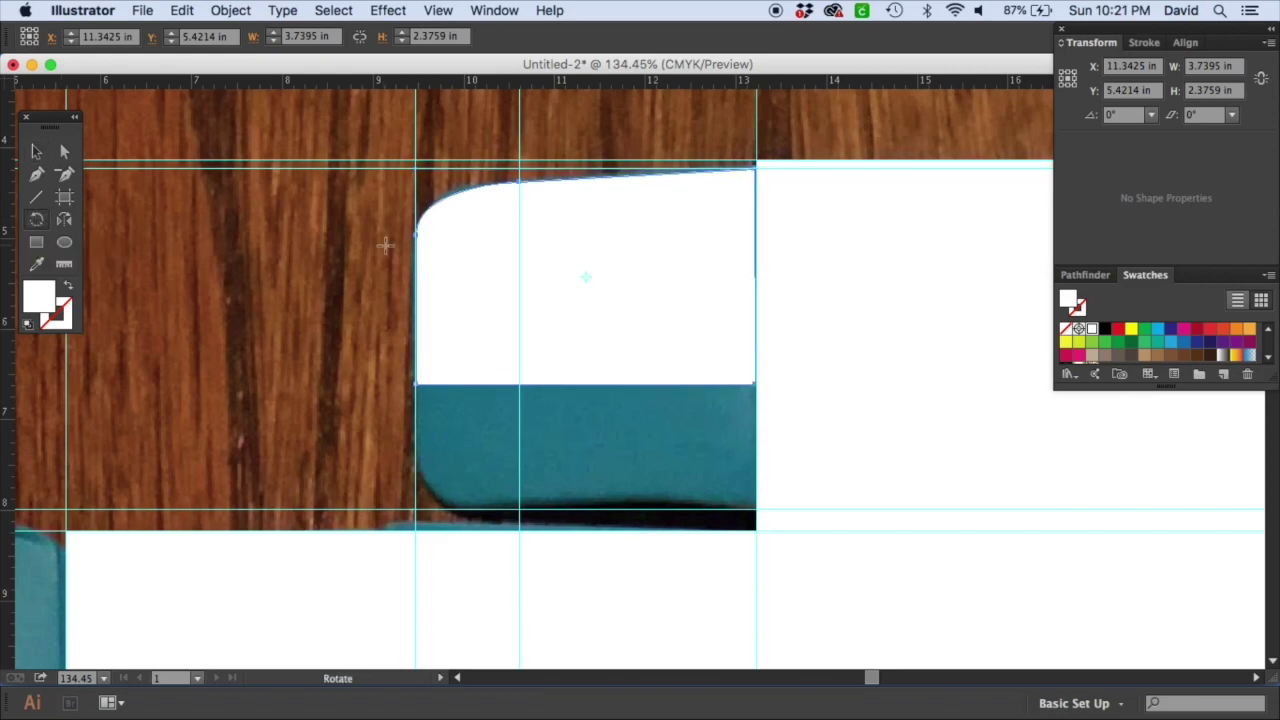
left_click(63, 225)
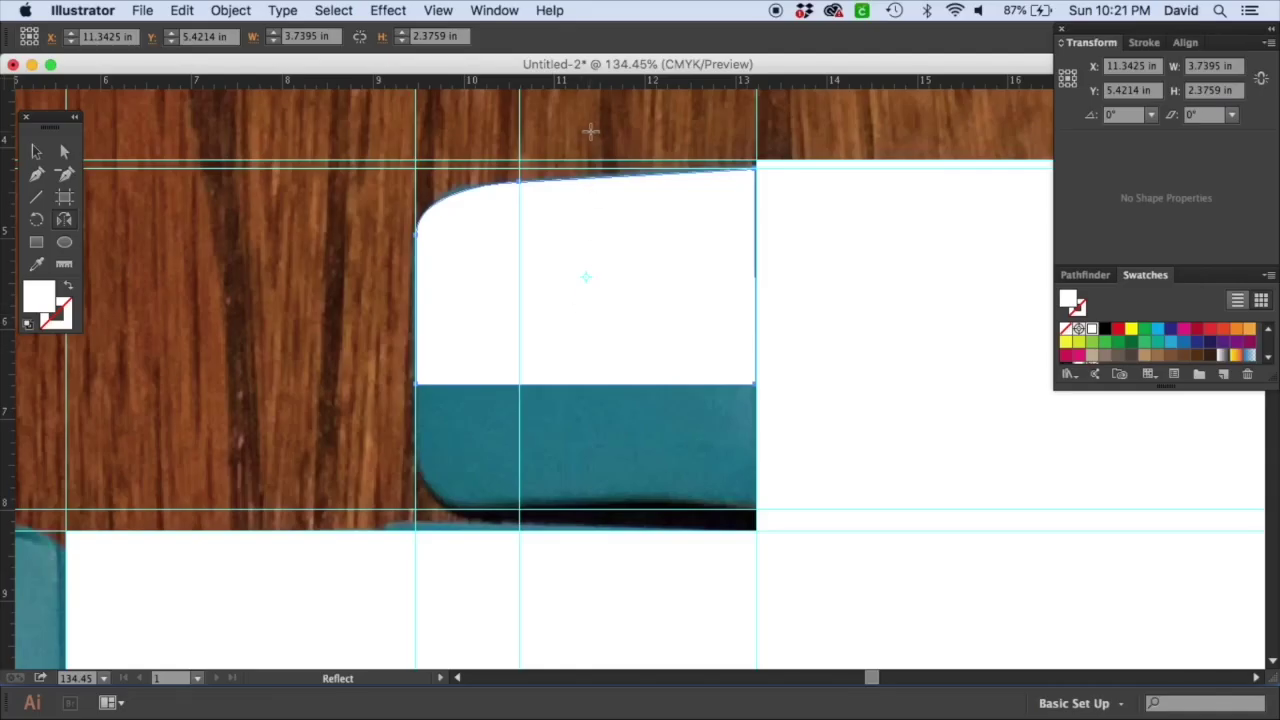
left_click_drag(591, 131, 590, 357)
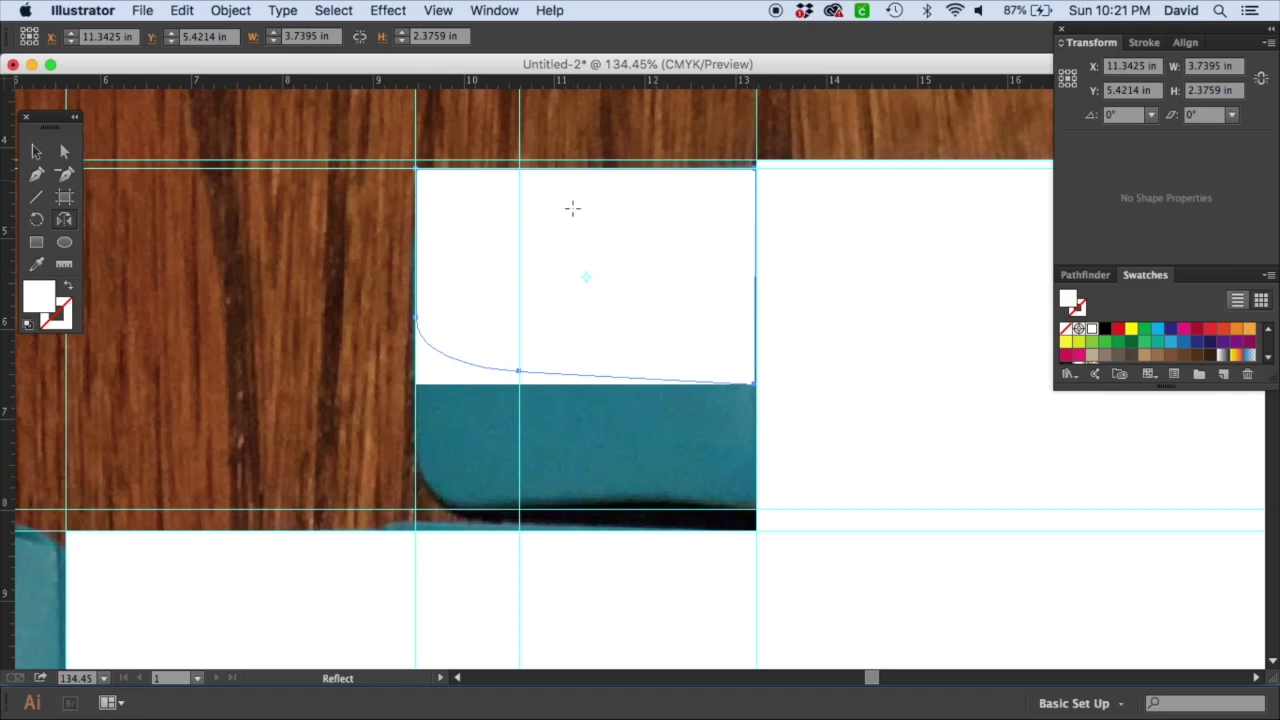
key("v")
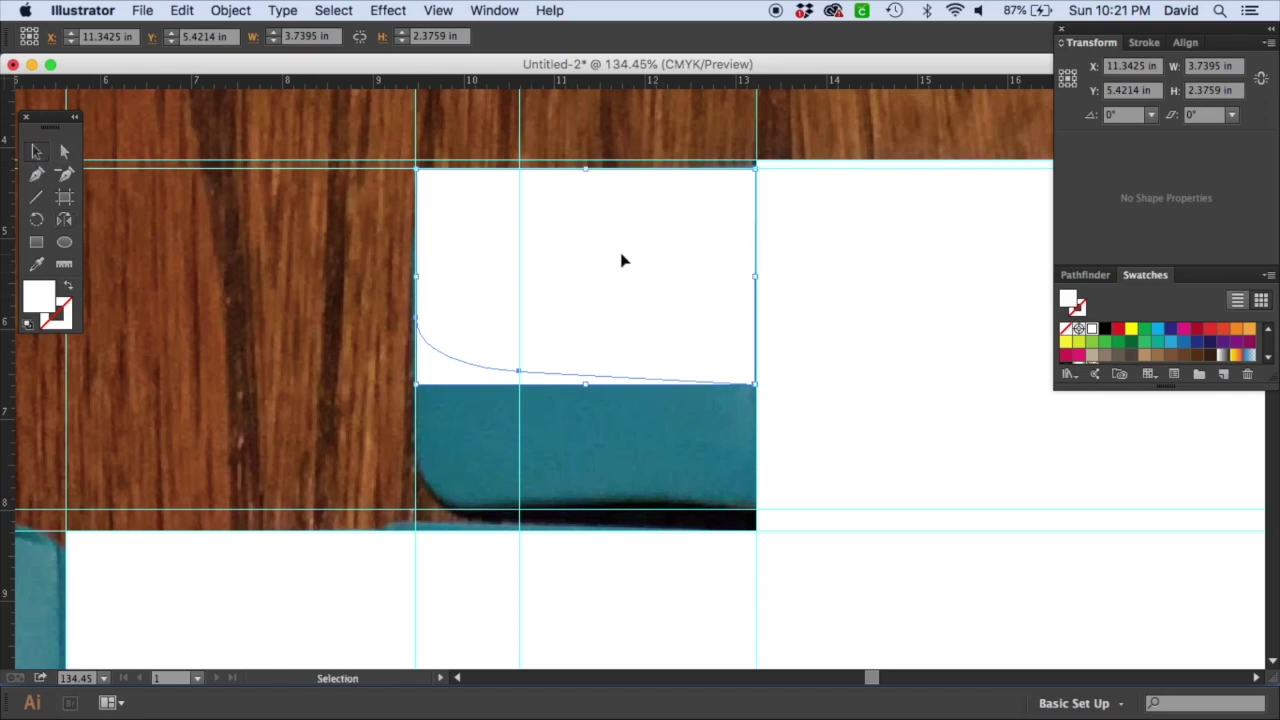
left_click_drag(602, 258, 607, 366)
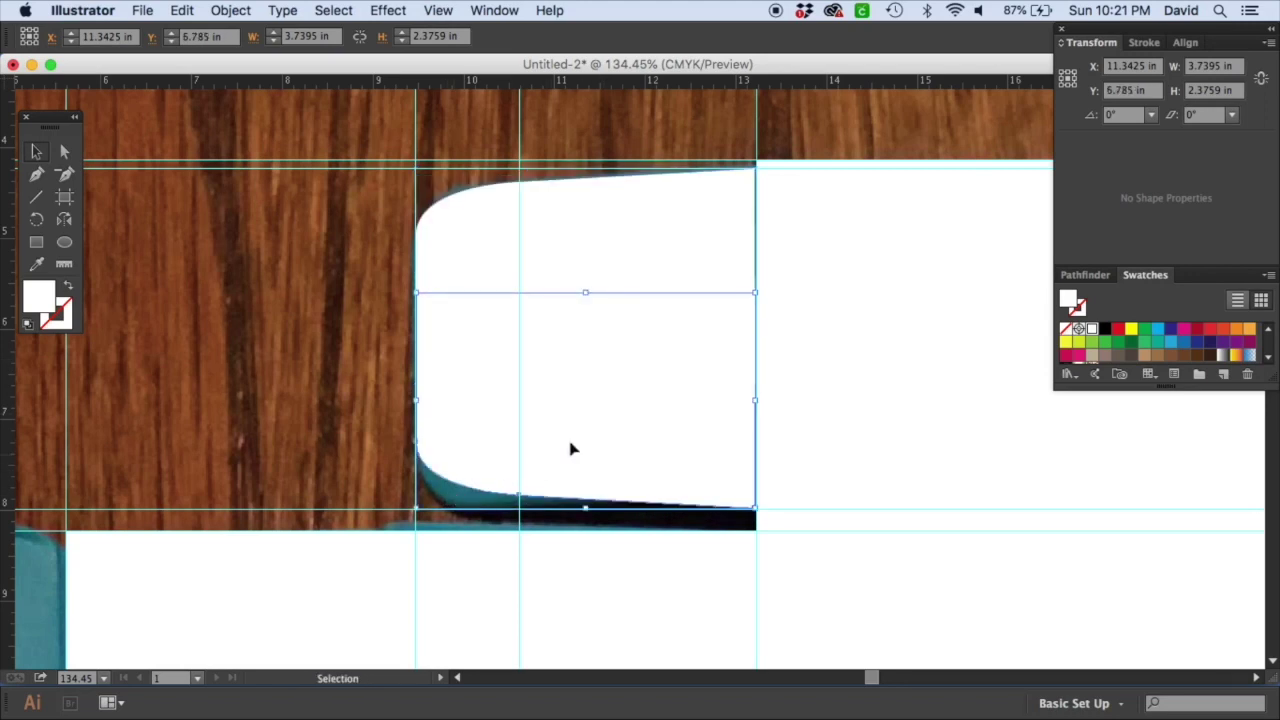
key("Delete")
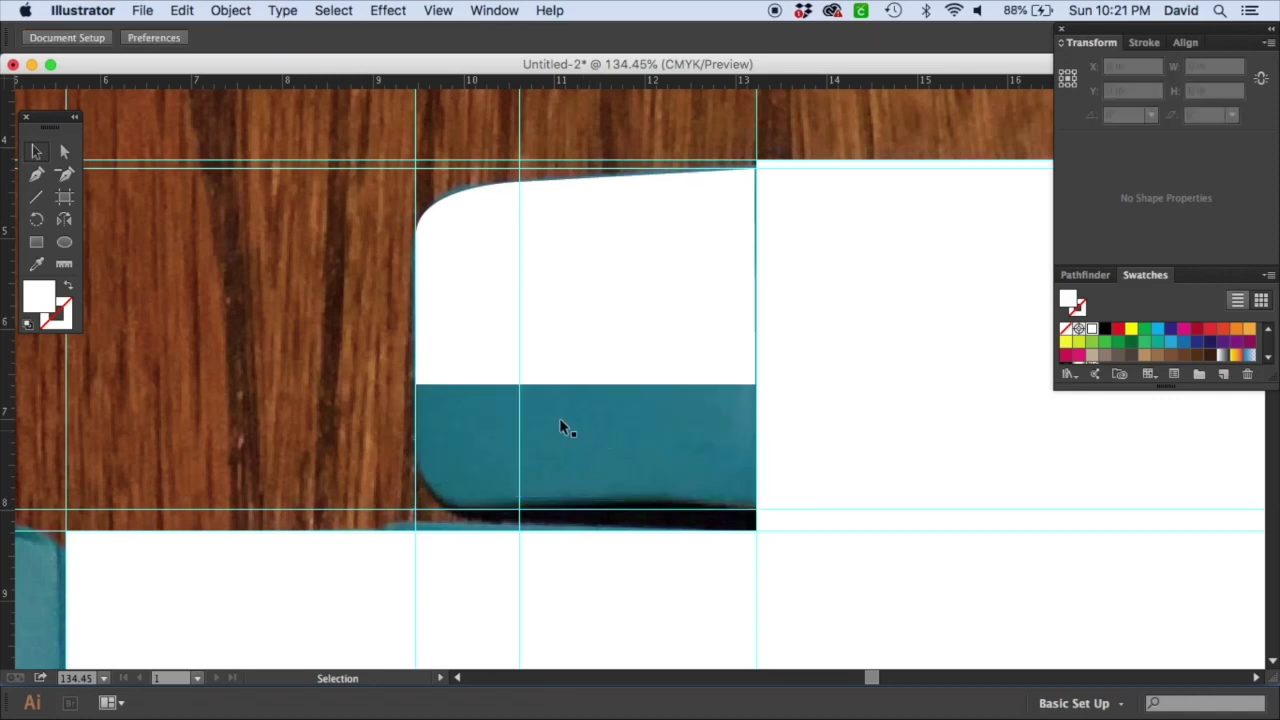
Step: Draw the tab's lower half with the Pen tool, about 3.75 in wide, with a rounded outer corner and overlapping the upper half
left_click(36, 174)
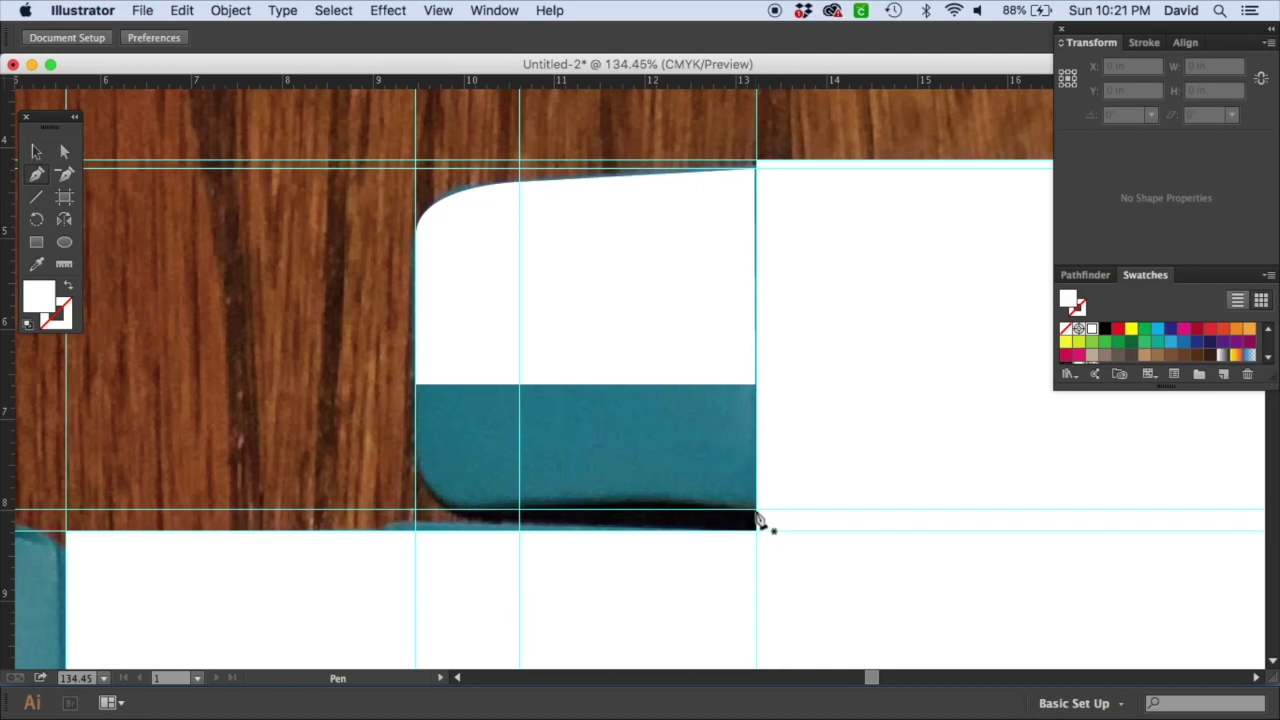
left_click(757, 515)
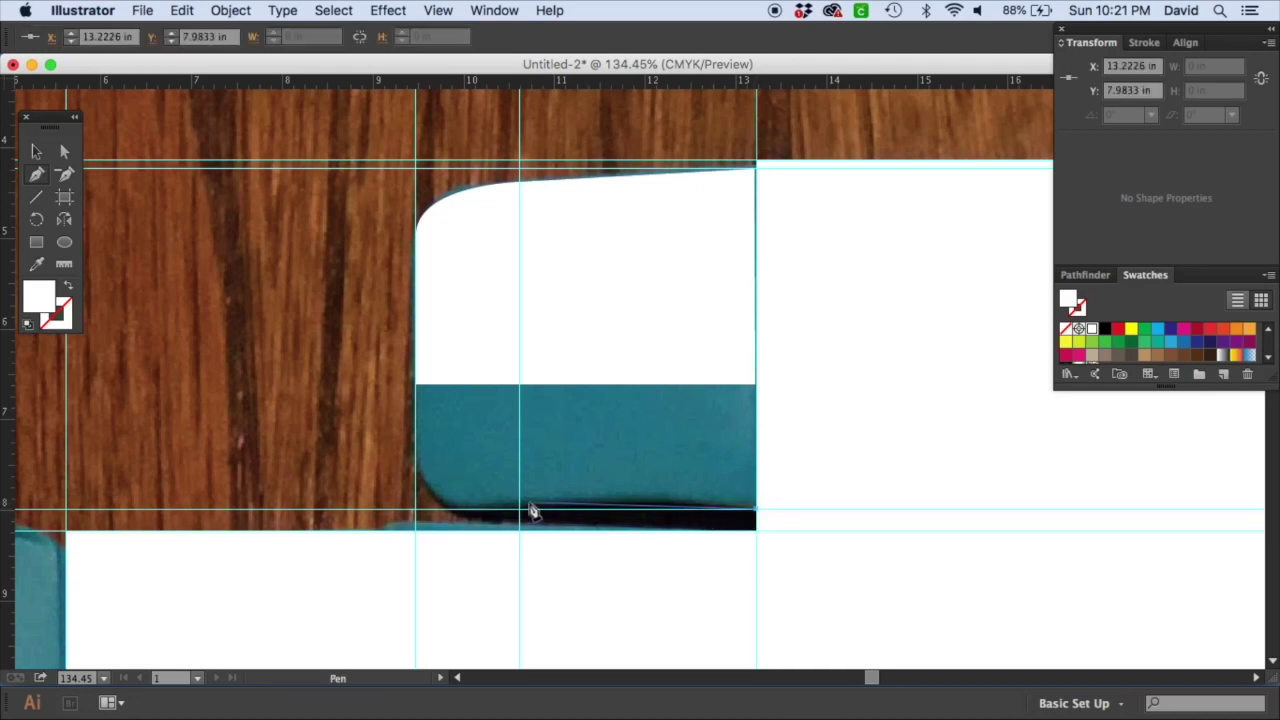
left_click(464, 515, "shift")
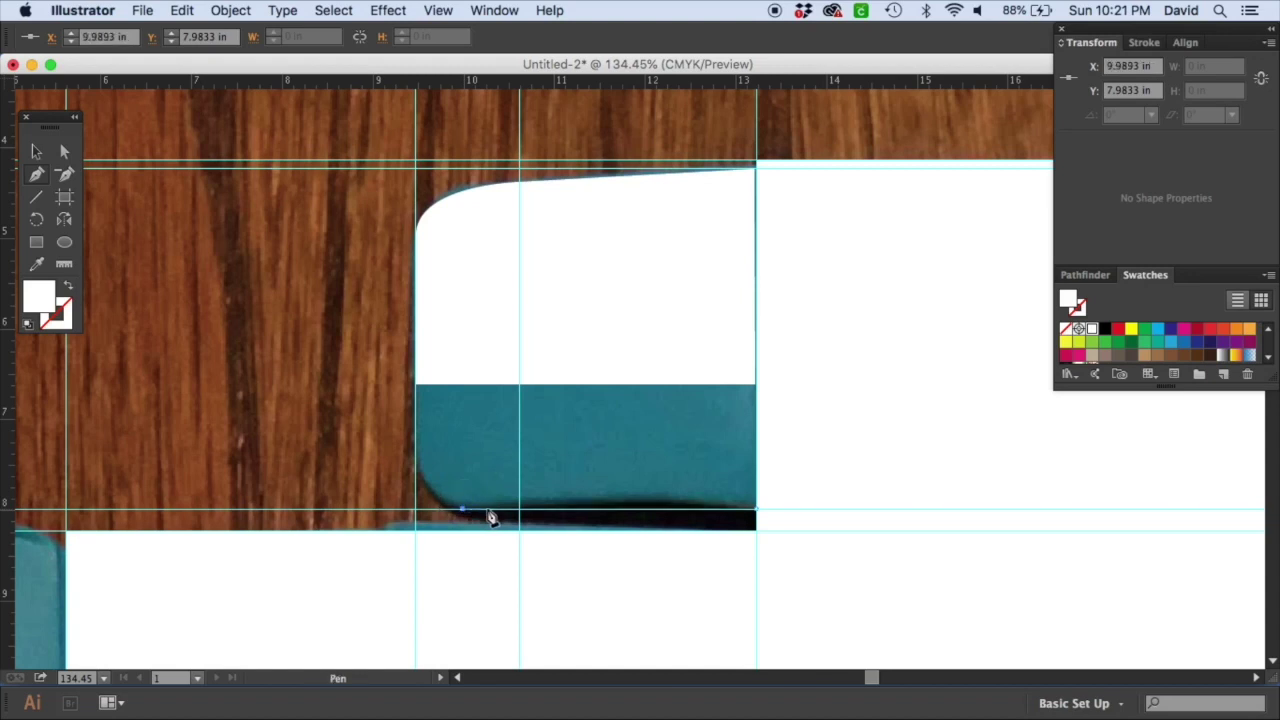
left_click(517, 510)
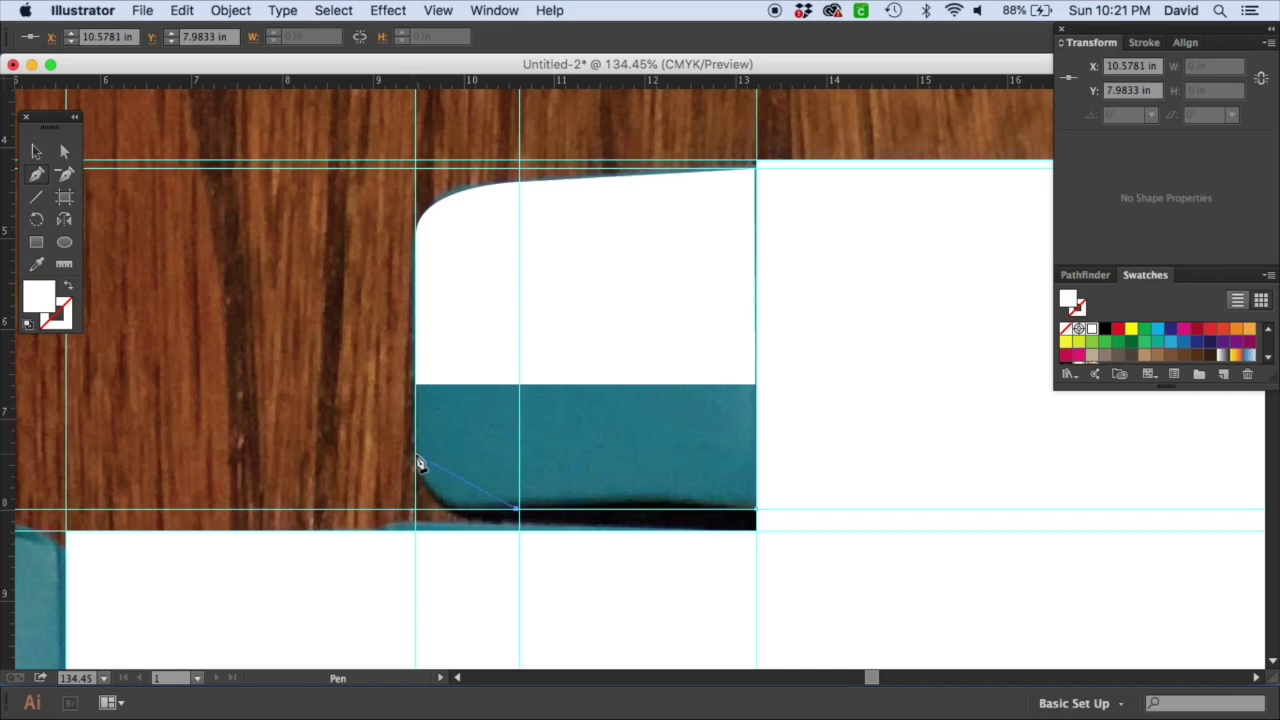
left_click_drag(417, 455, 418, 398)
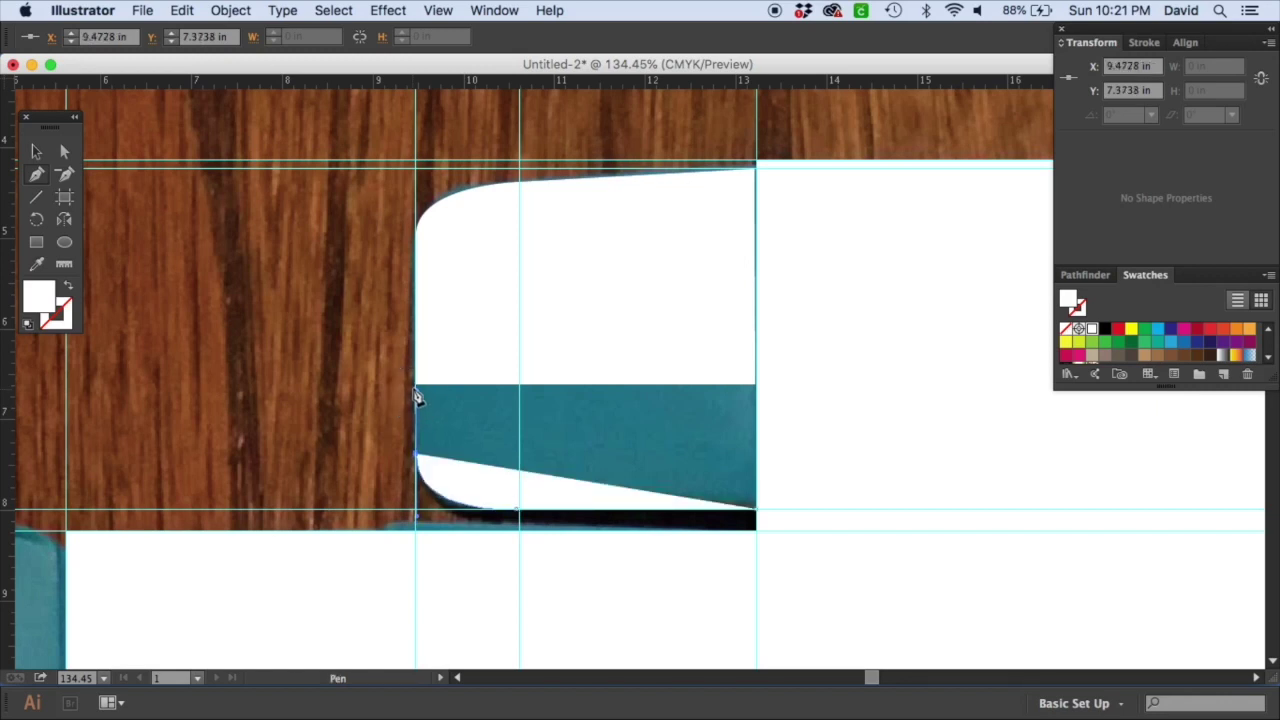
left_click(417, 383)
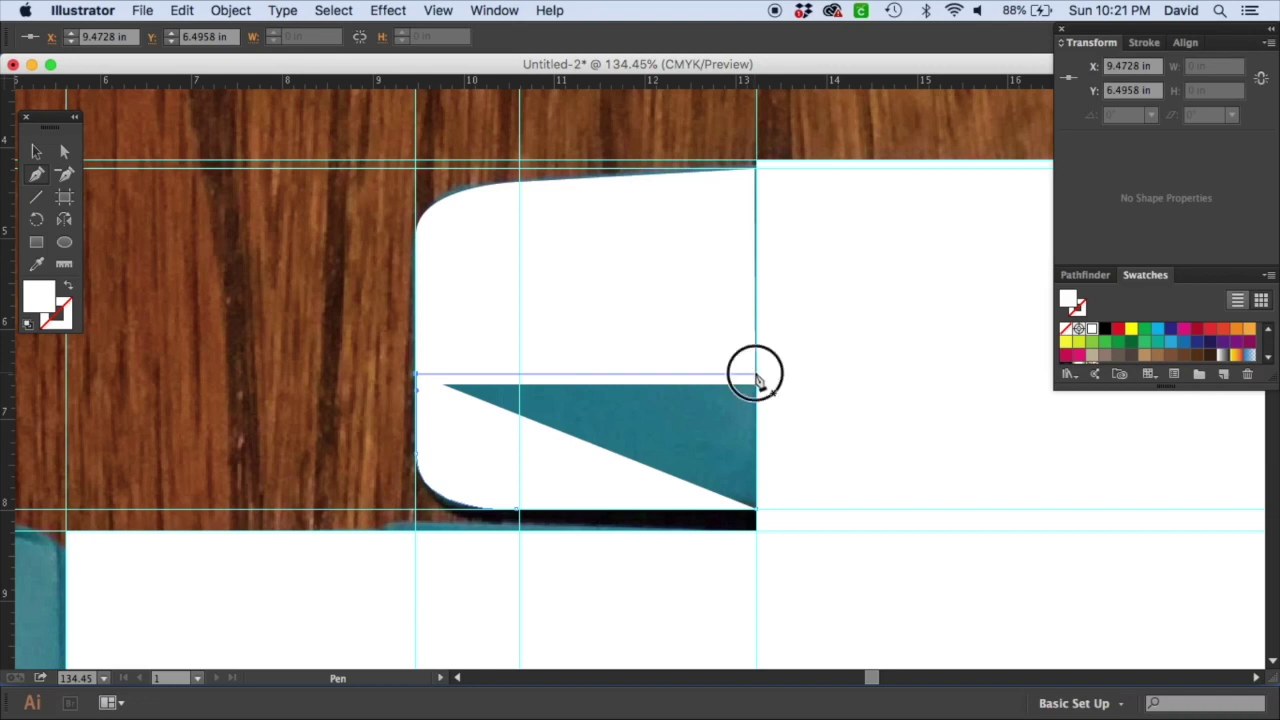
left_click(757, 380)
left_click(756, 514)
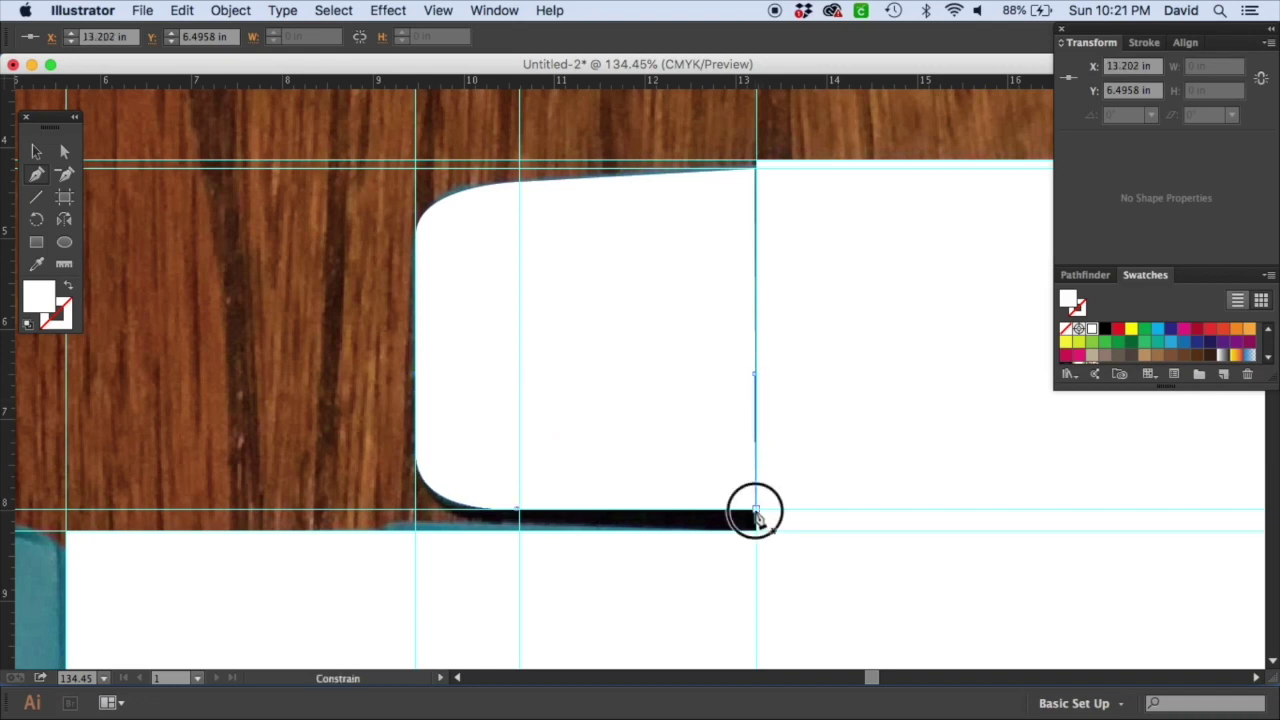
left_click(36, 151)
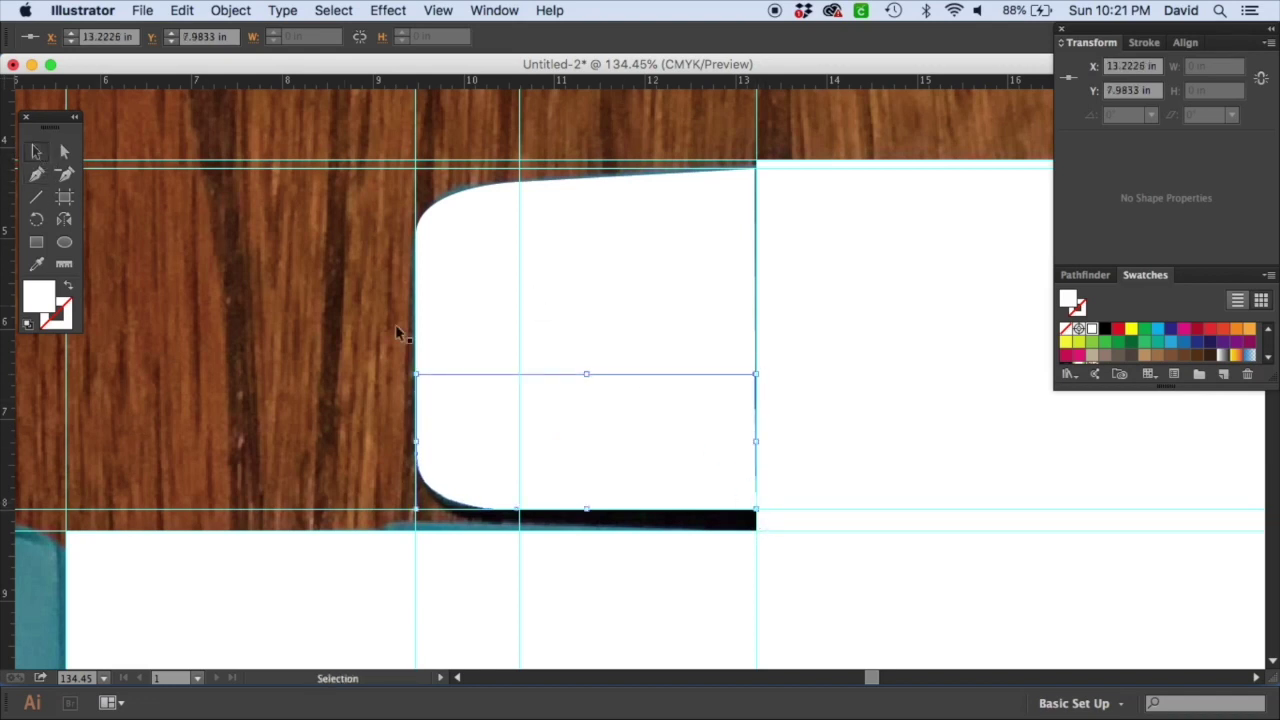
Step: Select both halves of the upper-left tab and unite them into a single shape
left_click(580, 451)
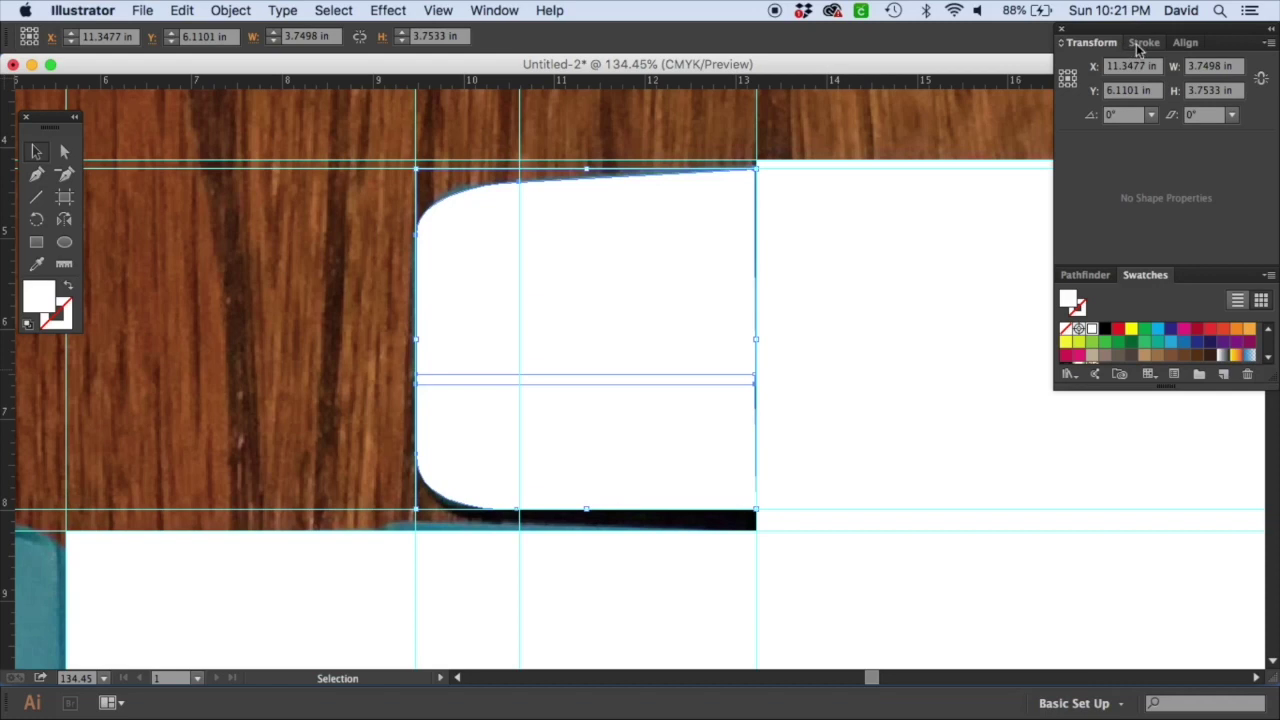
left_click(1087, 275)
left_click(1072, 318)
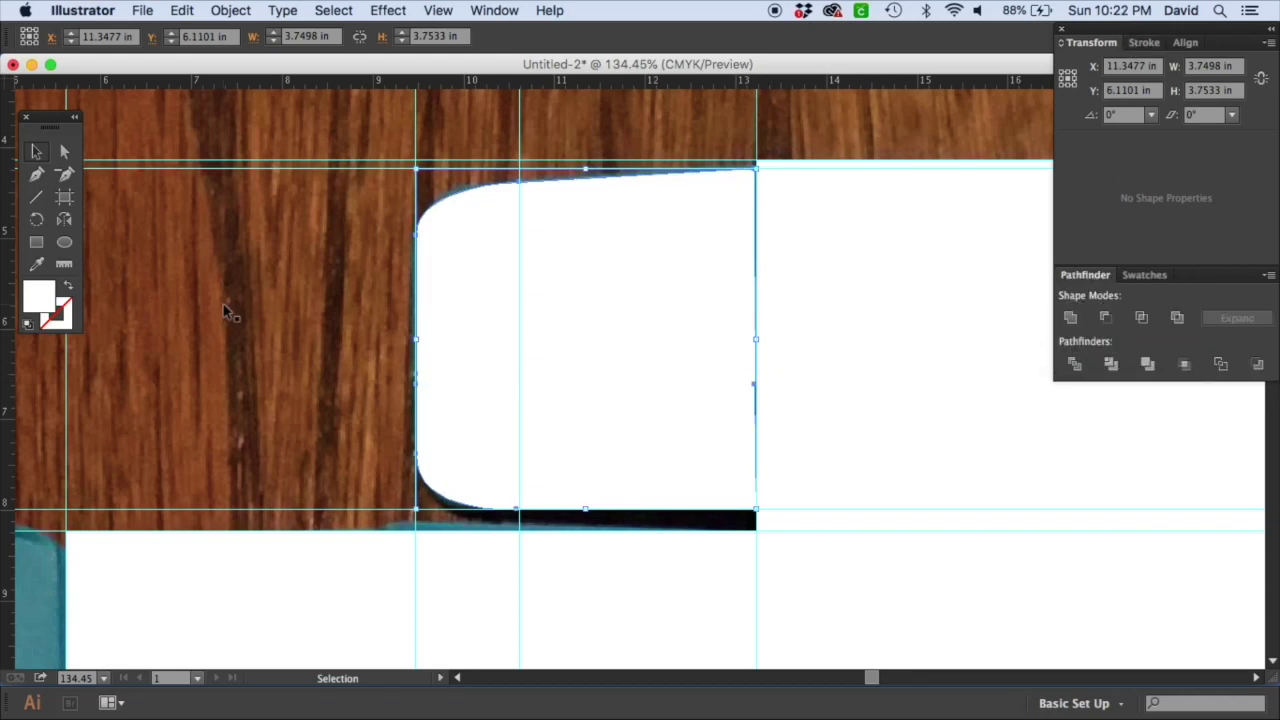
Step: Copy the united tab shape and paste it beside the upper-right tab of the box
key("super+a")
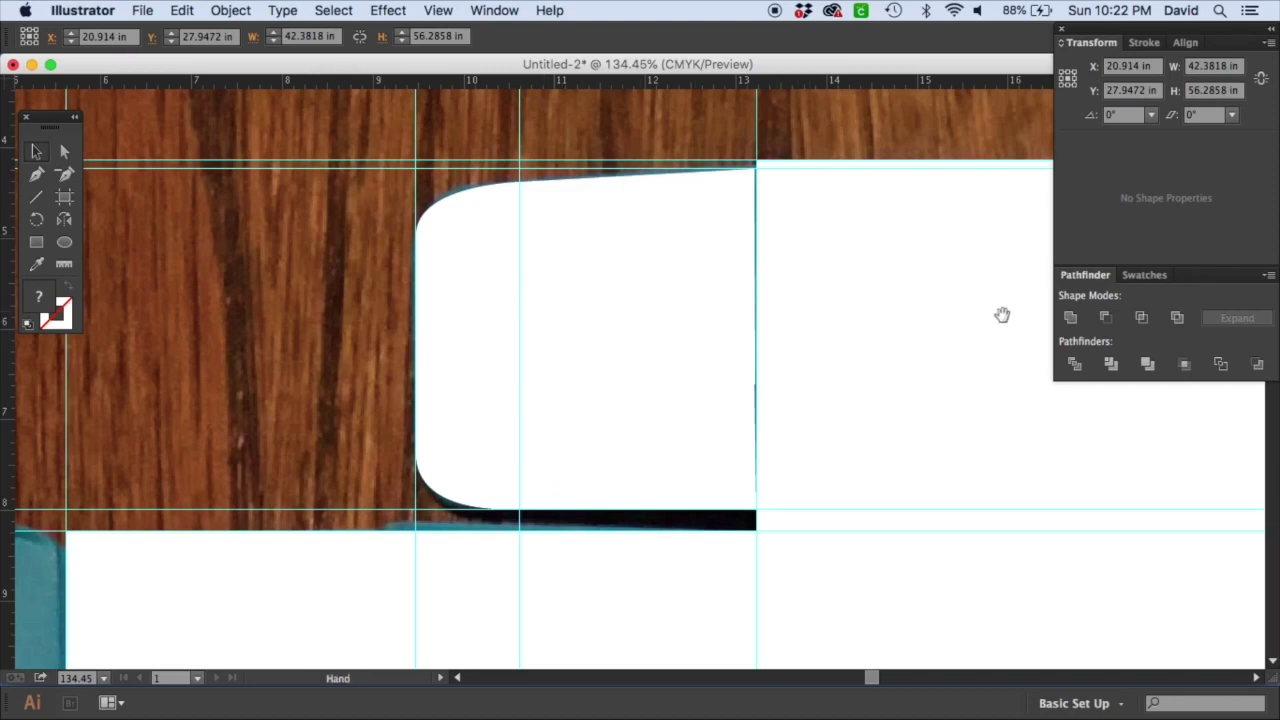
left_click_drag(859, 316, 602, 324)
left_click(374, 340)
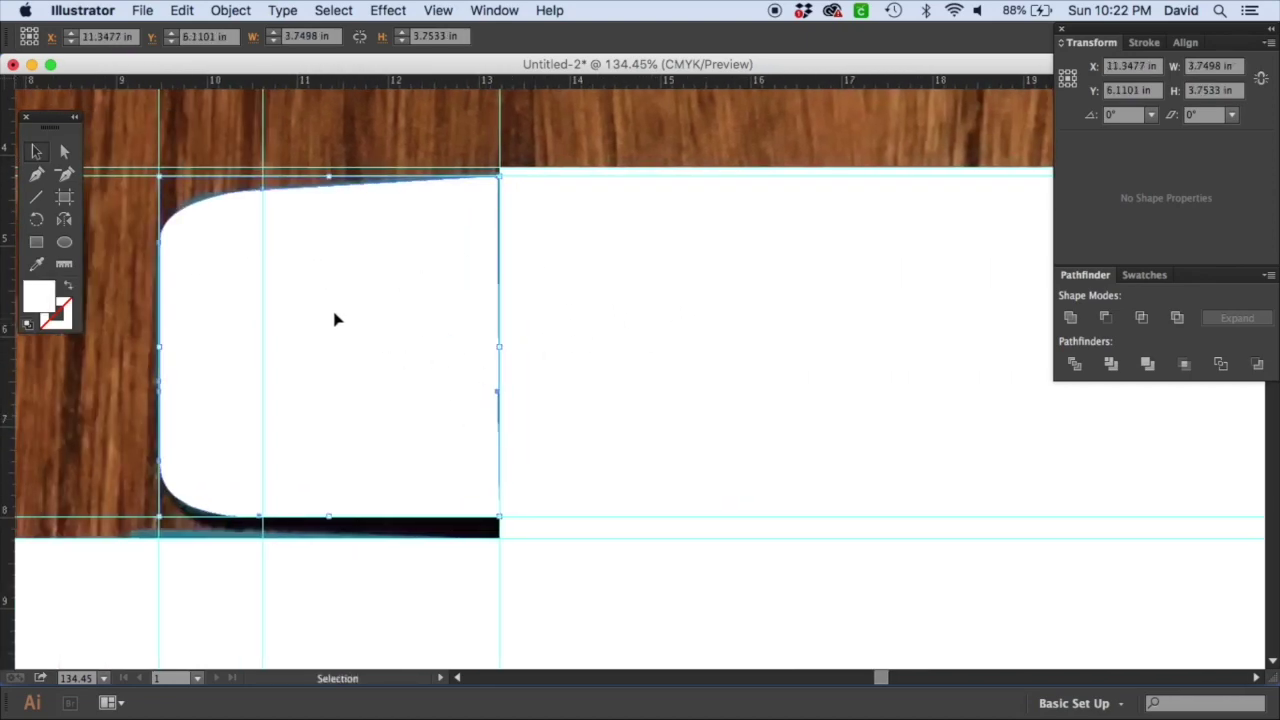
key("super+c")
left_click_drag(900, 377, 413, 363)
left_click_drag(594, 370, 223, 371)
left_click_drag(472, 376, 305, 378)
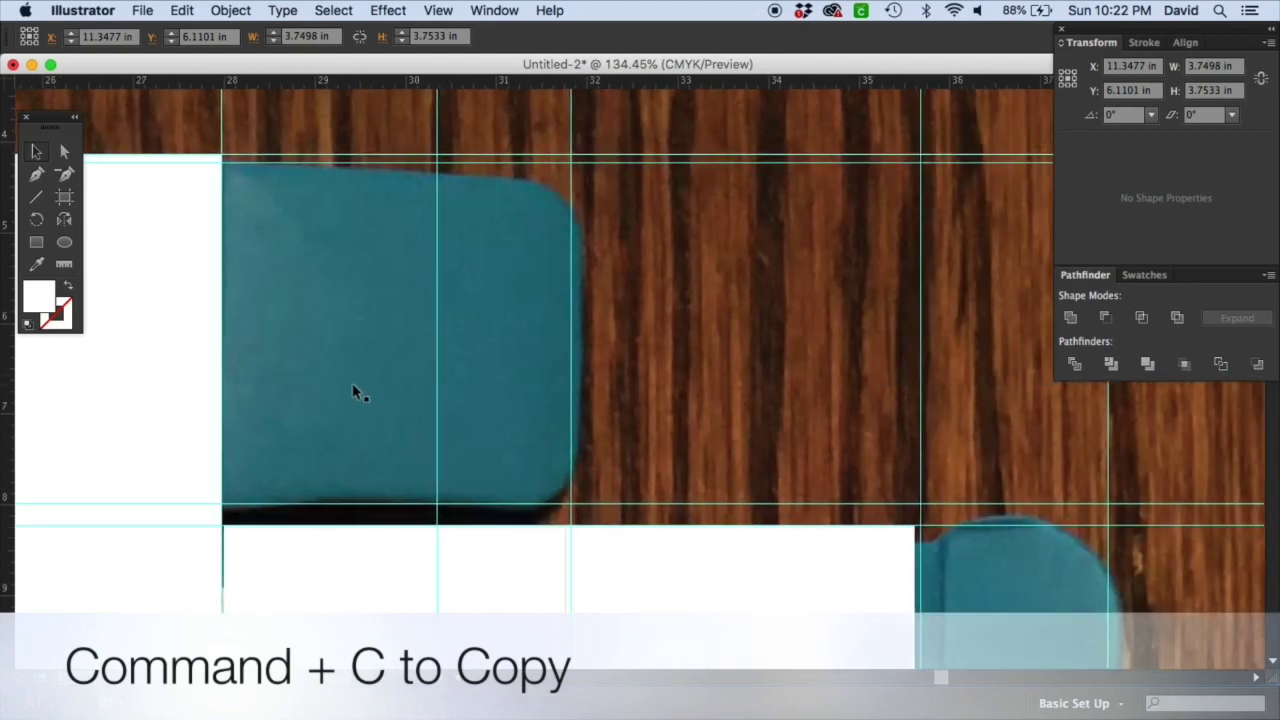
key("super+v")
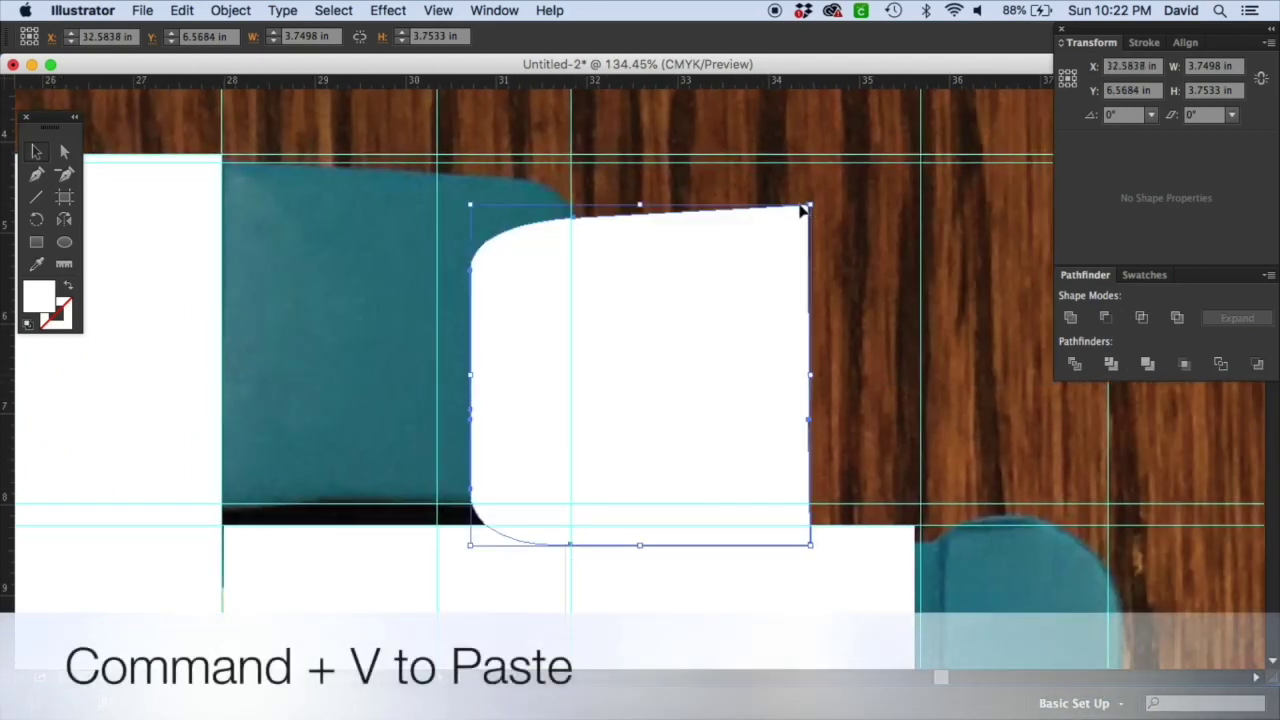
Step: Rotate the pasted tab shape 180° and move it over the upper-right tab, aligned with the top flap's edge and the horizontal guides
left_click(36, 219)
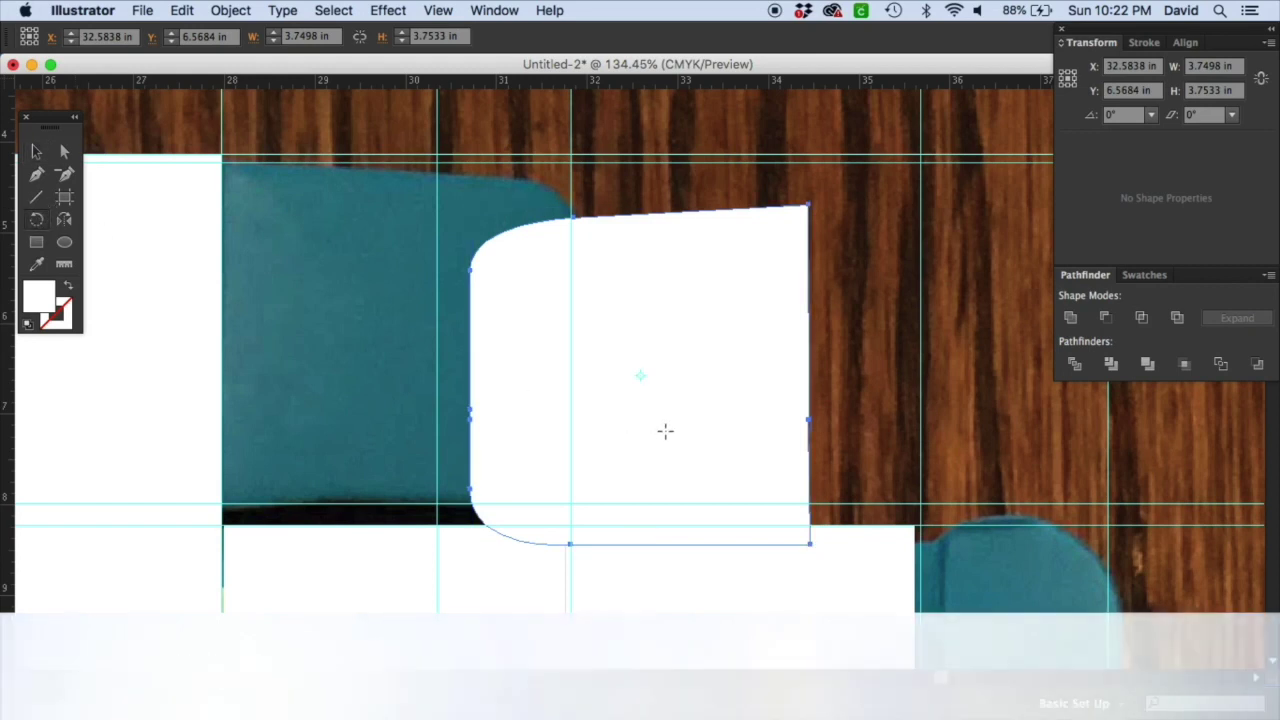
left_click_drag(826, 209, 444, 477)
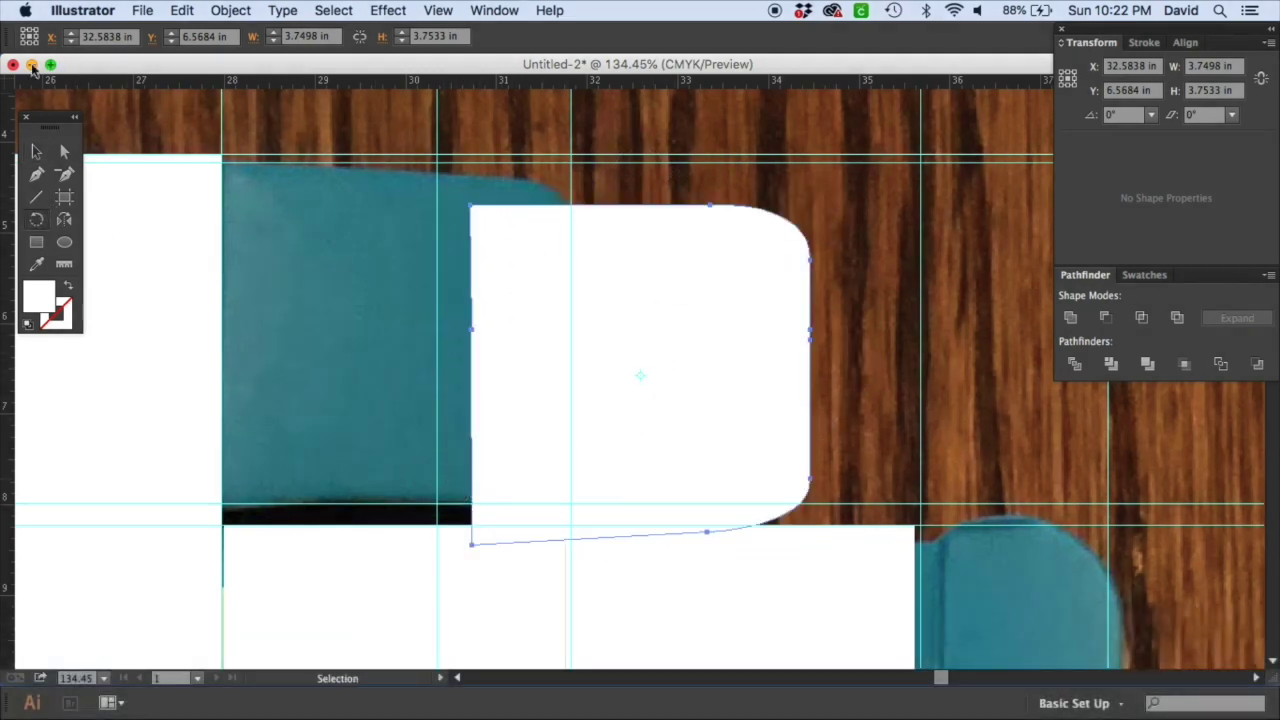
left_click(36, 151)
left_click_drag(490, 383, 536, 368)
left_click_drag(757, 403, 511, 411)
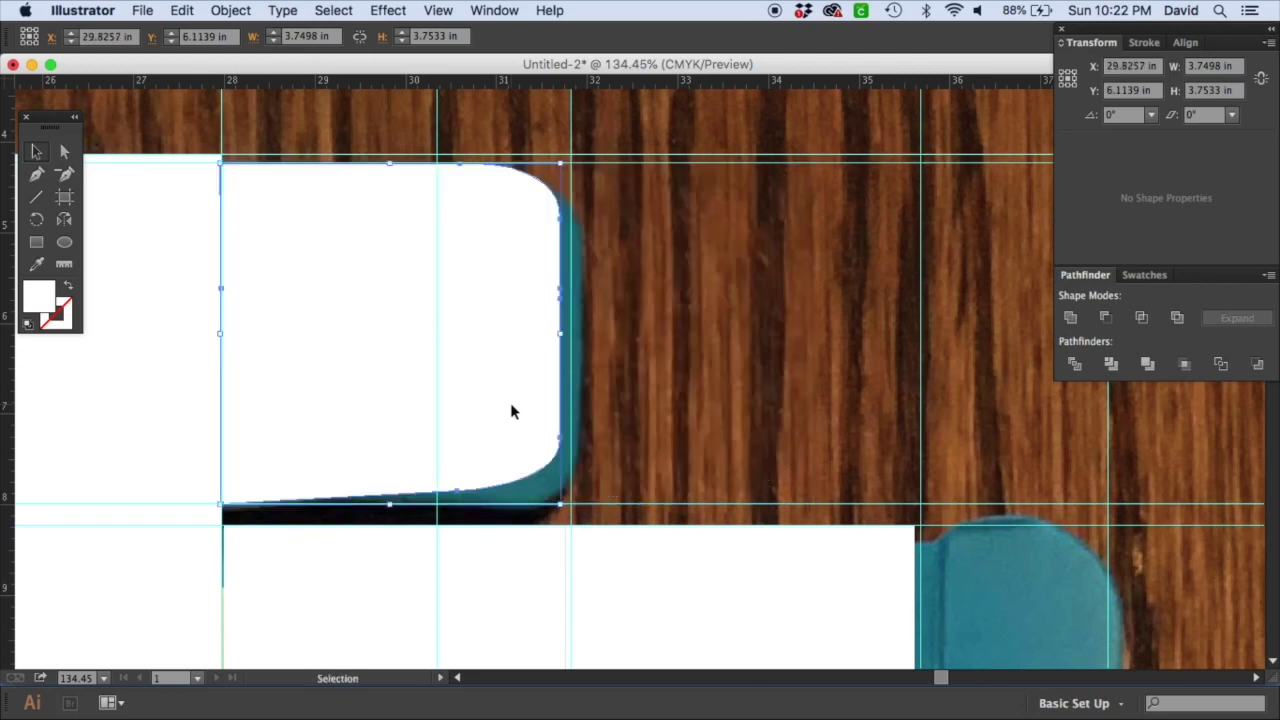
left_click_drag(373, 284, 522, 418)
left_click_drag(418, 368, 393, 355)
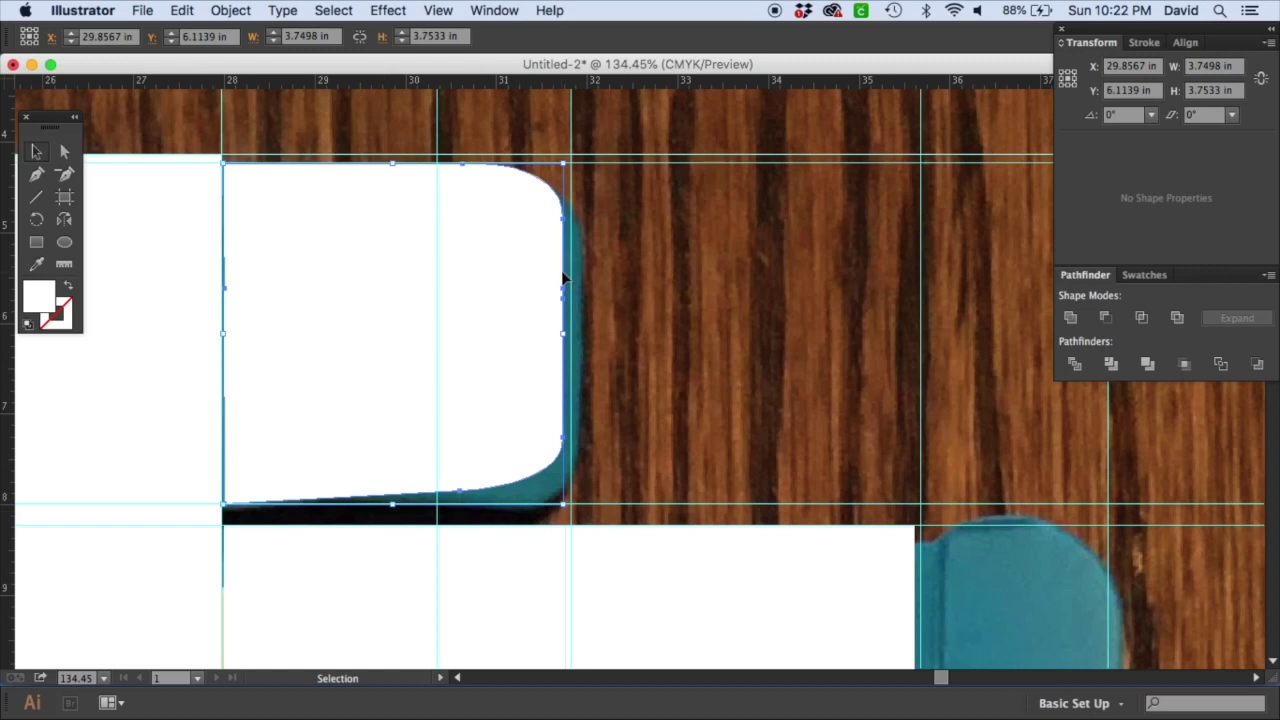
Step: Examine how the two upper tab shapes fit the photo, and inspect the untraced tab on the right side flap
key("space")
left_click_drag(418, 336, 1130, 334)
left_click_drag(248, 345, 513, 374)
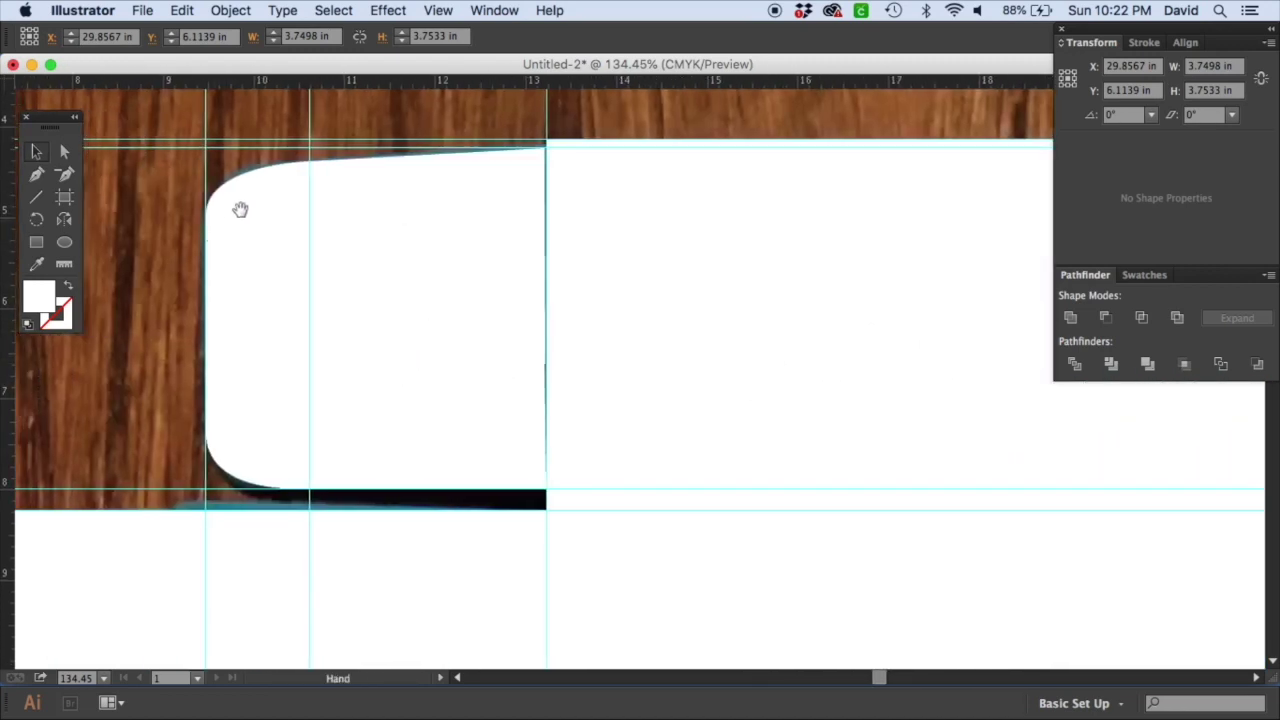
left_click_drag(761, 412, 314, 389)
left_click_drag(646, 389, 37, 389)
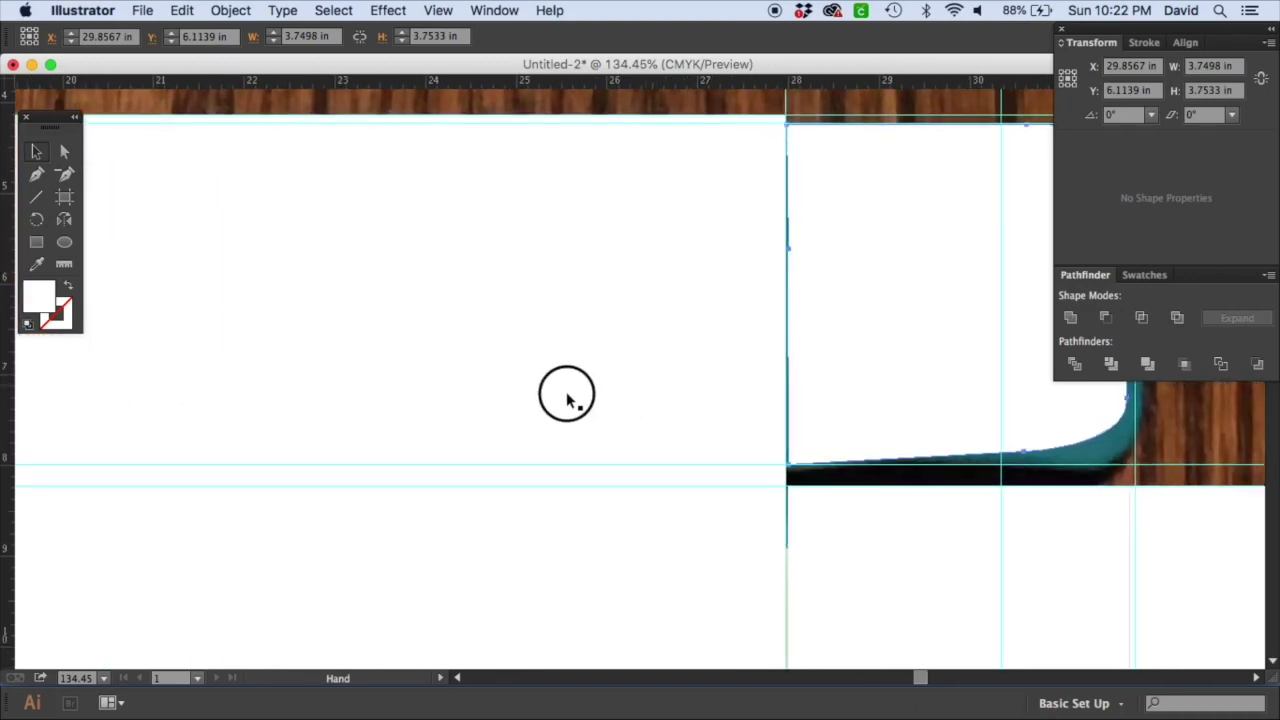
left_click(560, 440)
key("space")
left_click_drag(612, 522, 617, 297)
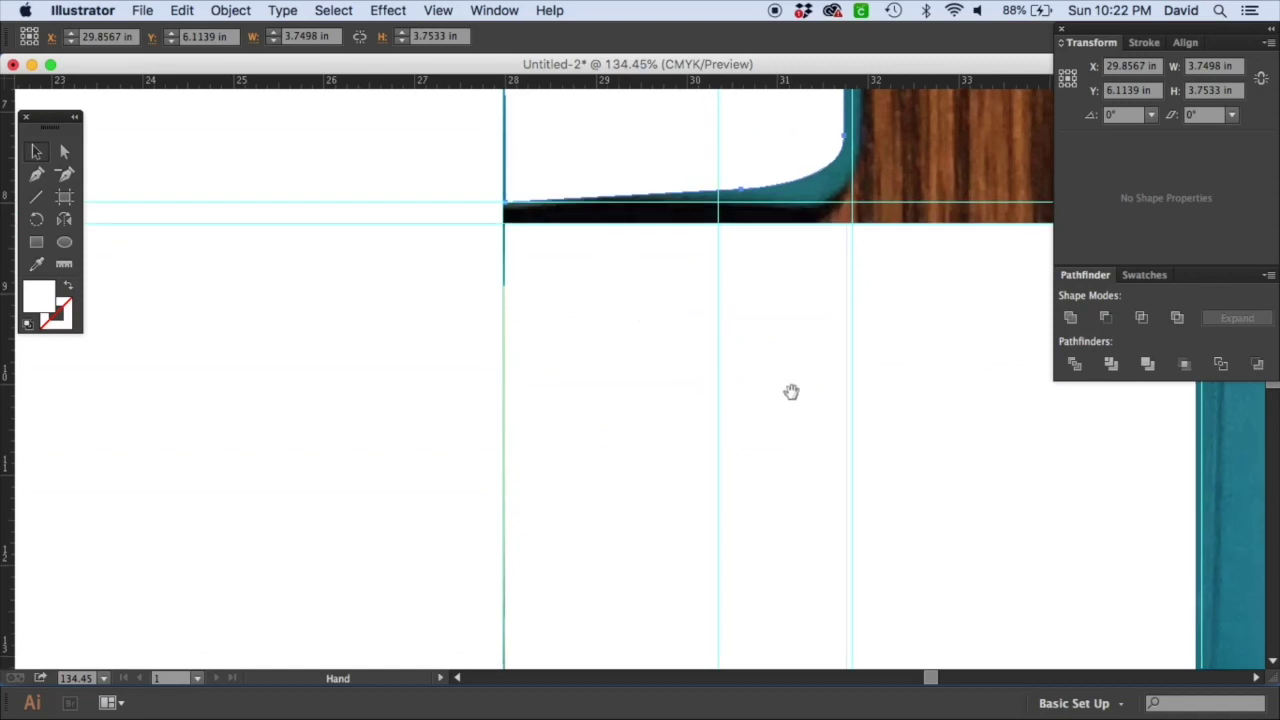
left_click_drag(791, 391, 394, 277)
left_click_drag(573, 261, 229, 343)
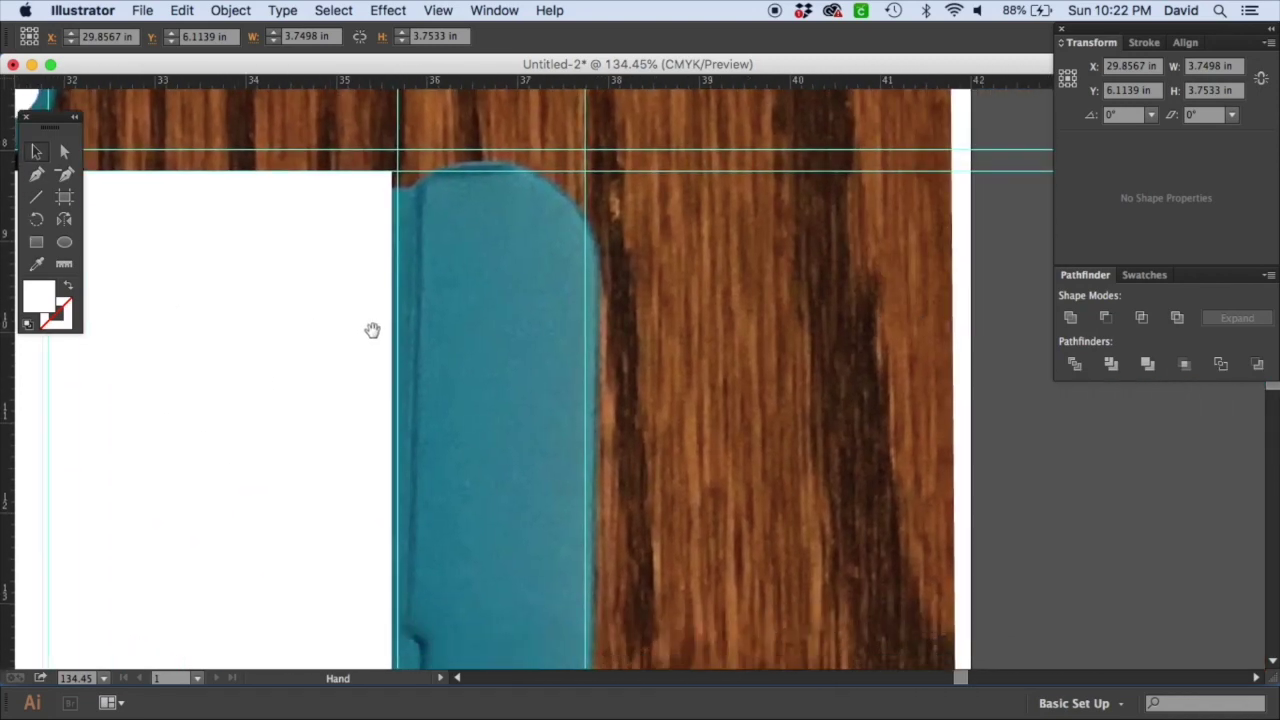
left_click_drag(372, 330, 357, 295)
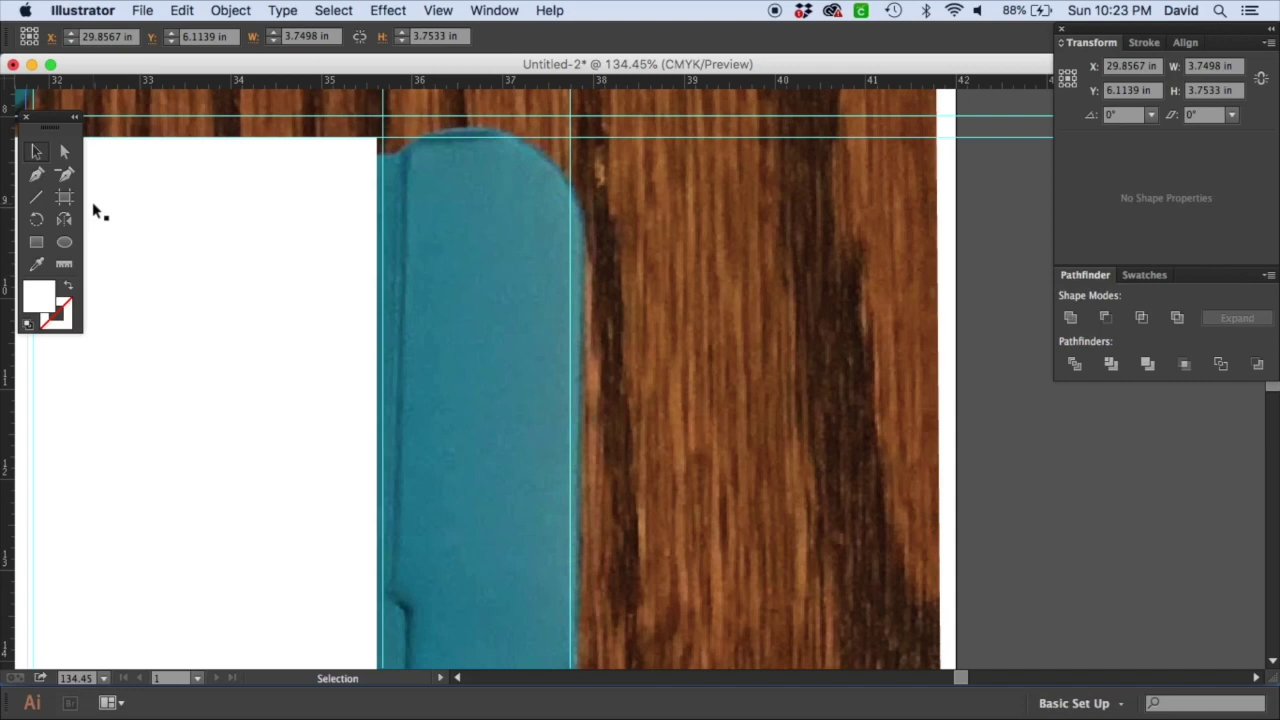
Step: Begin outlining the right side flap's tab with the Pen tool, from the flap's upper corner around the rounded upper corner to the outer vertical guide
left_click(36, 174)
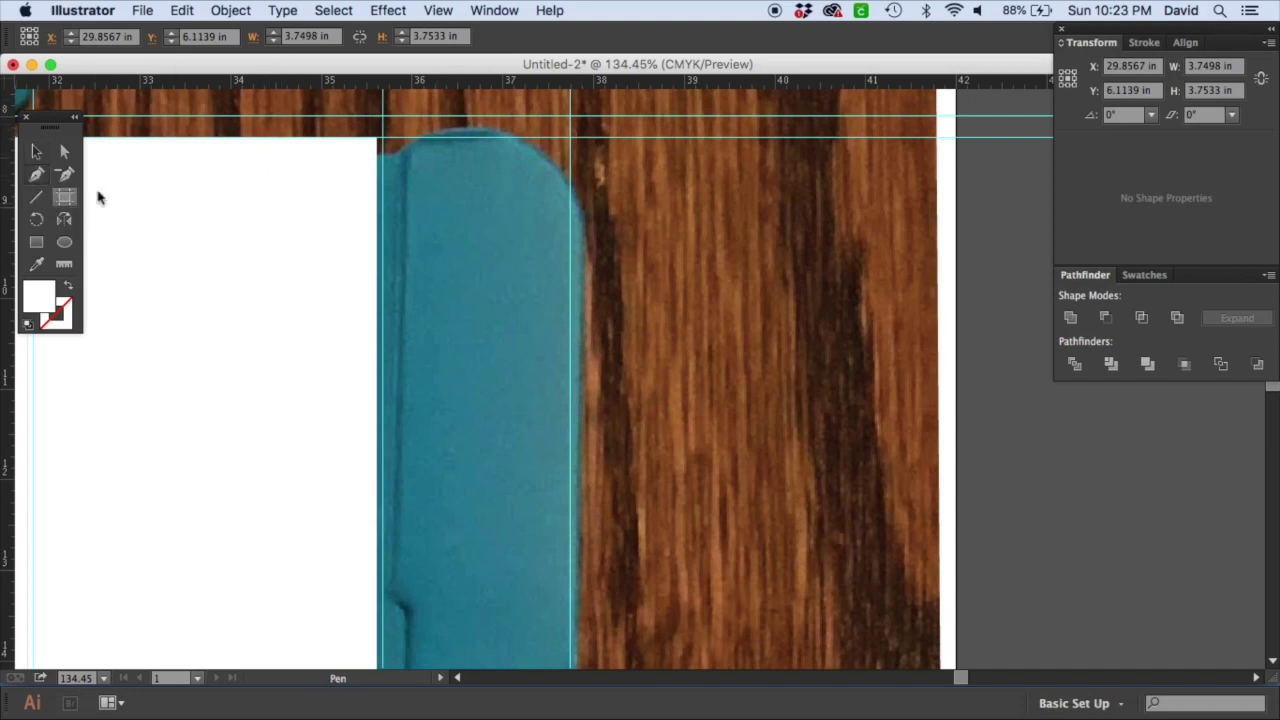
left_click(377, 154)
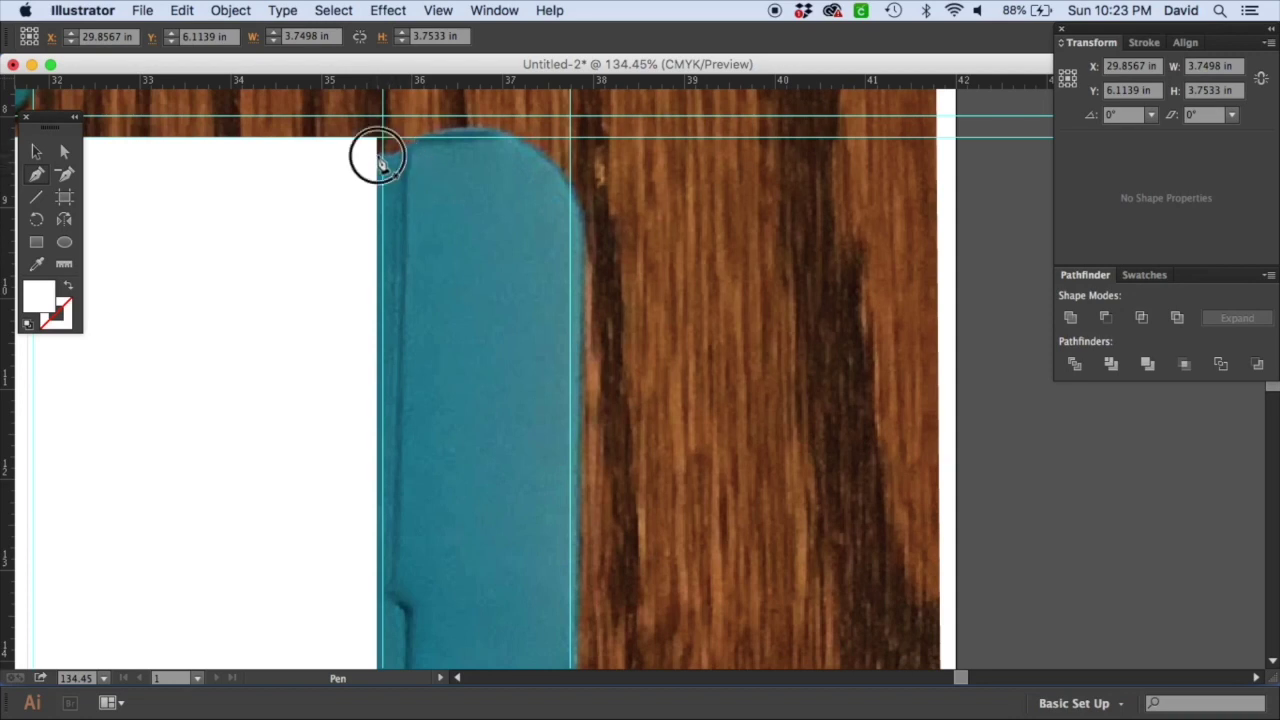
left_click(392, 155)
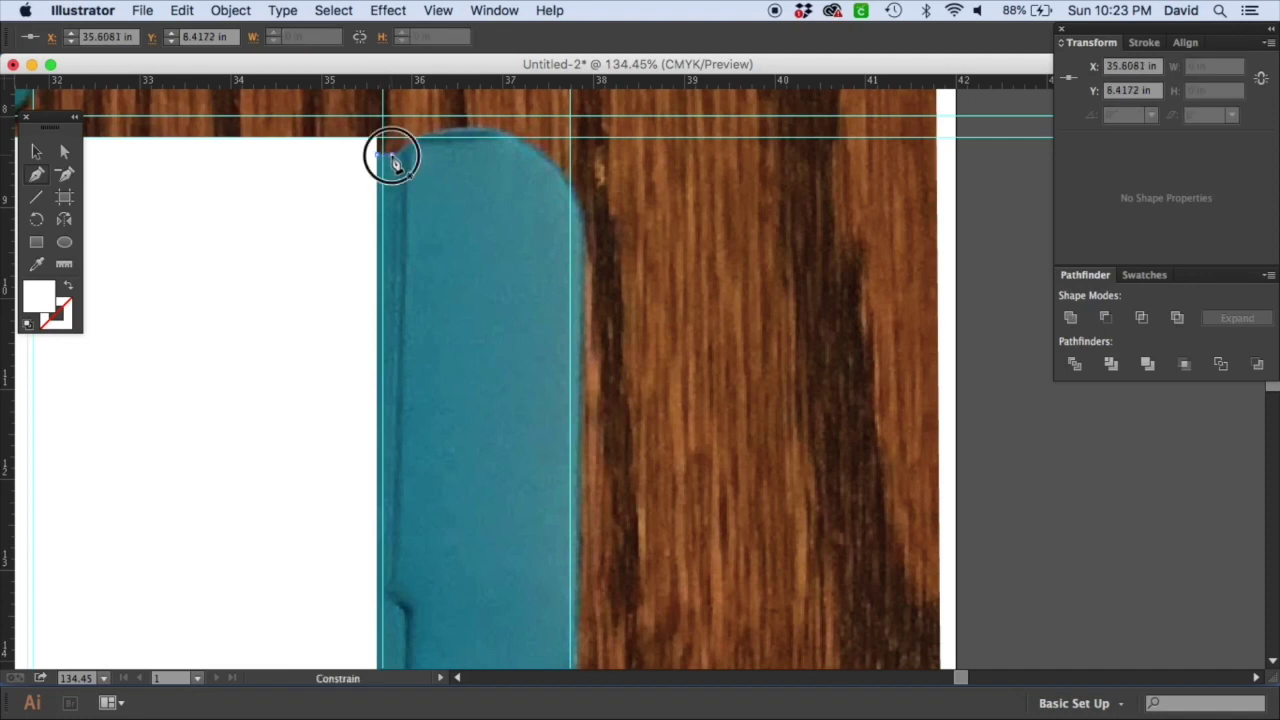
left_click_drag(470, 133, 524, 141)
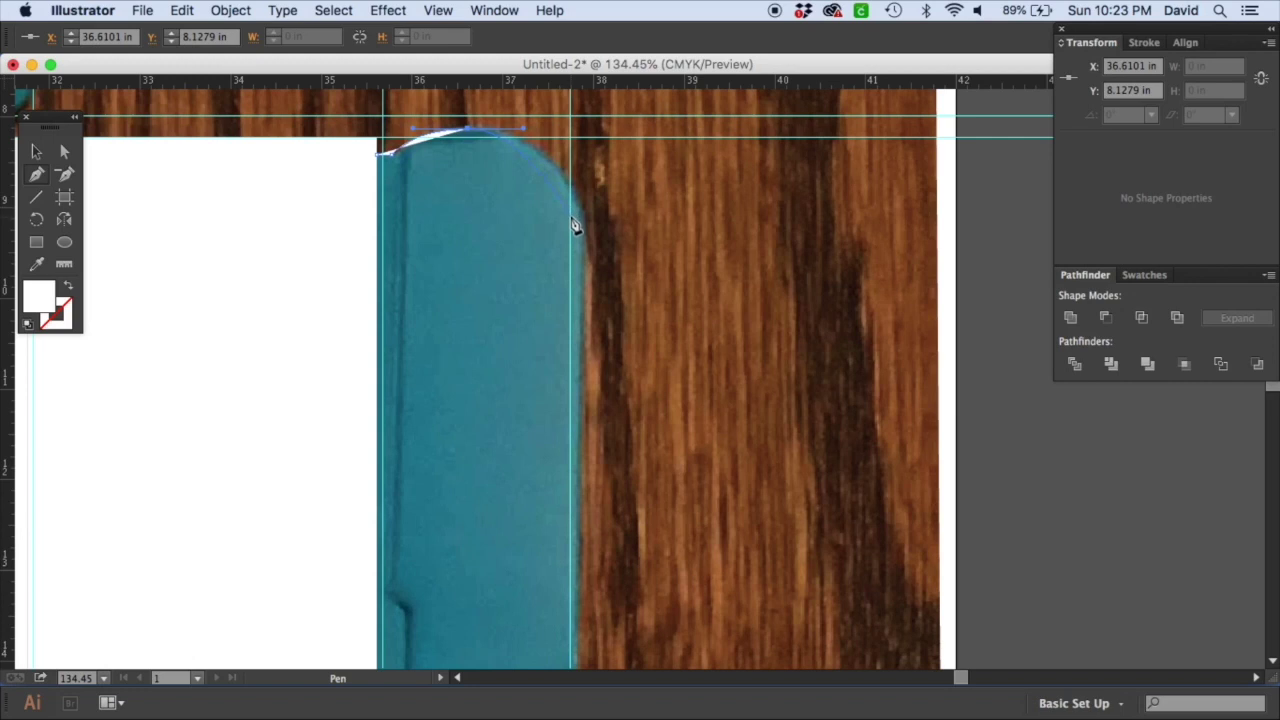
left_click_drag(571, 217, 575, 270)
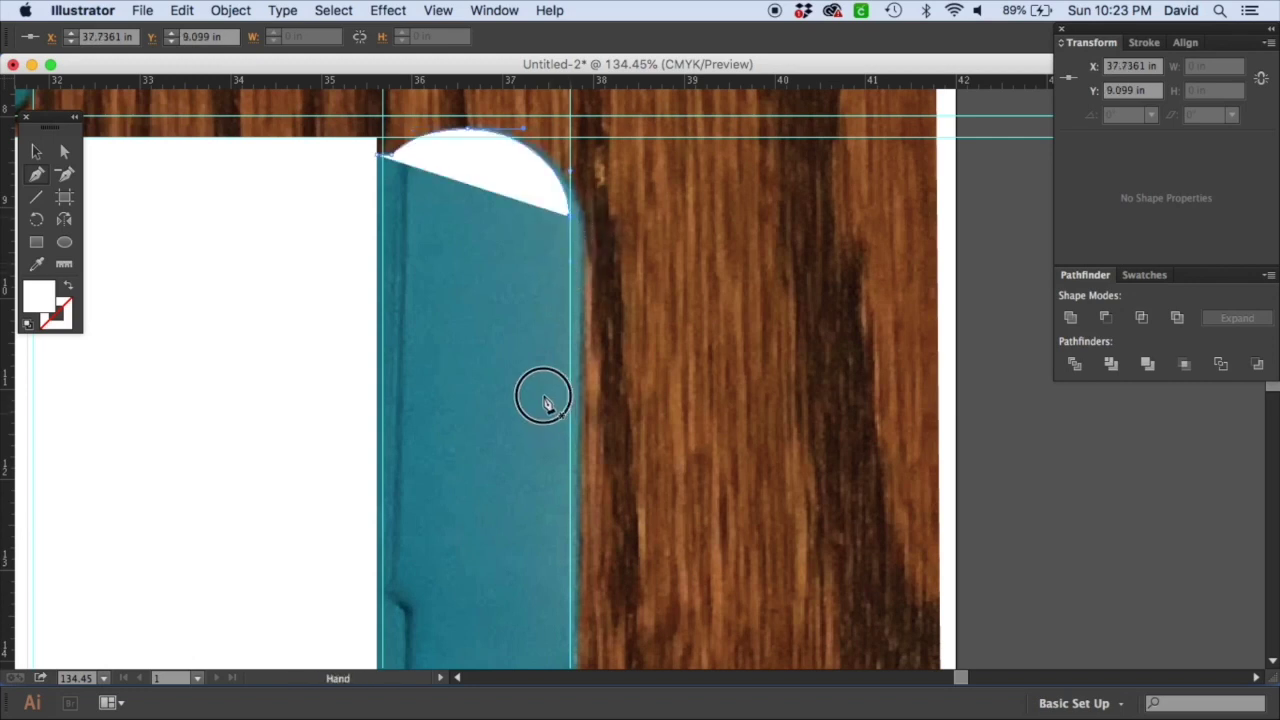
Step: Extend the tab outline down the outer guide and trace its rounded lower corner back to the flap's lower edge
left_click_drag(546, 410, 532, 108)
scroll(477, 86, "right", 10)
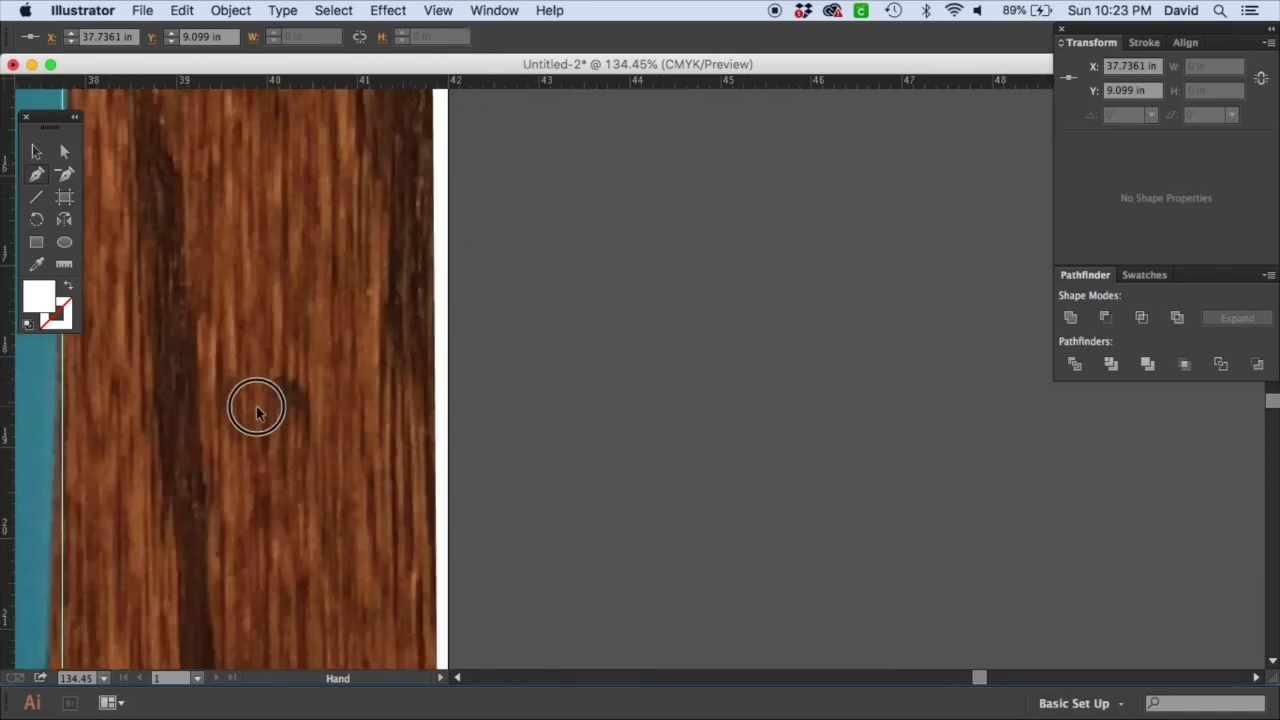
left_click_drag(256, 406, 829, 206)
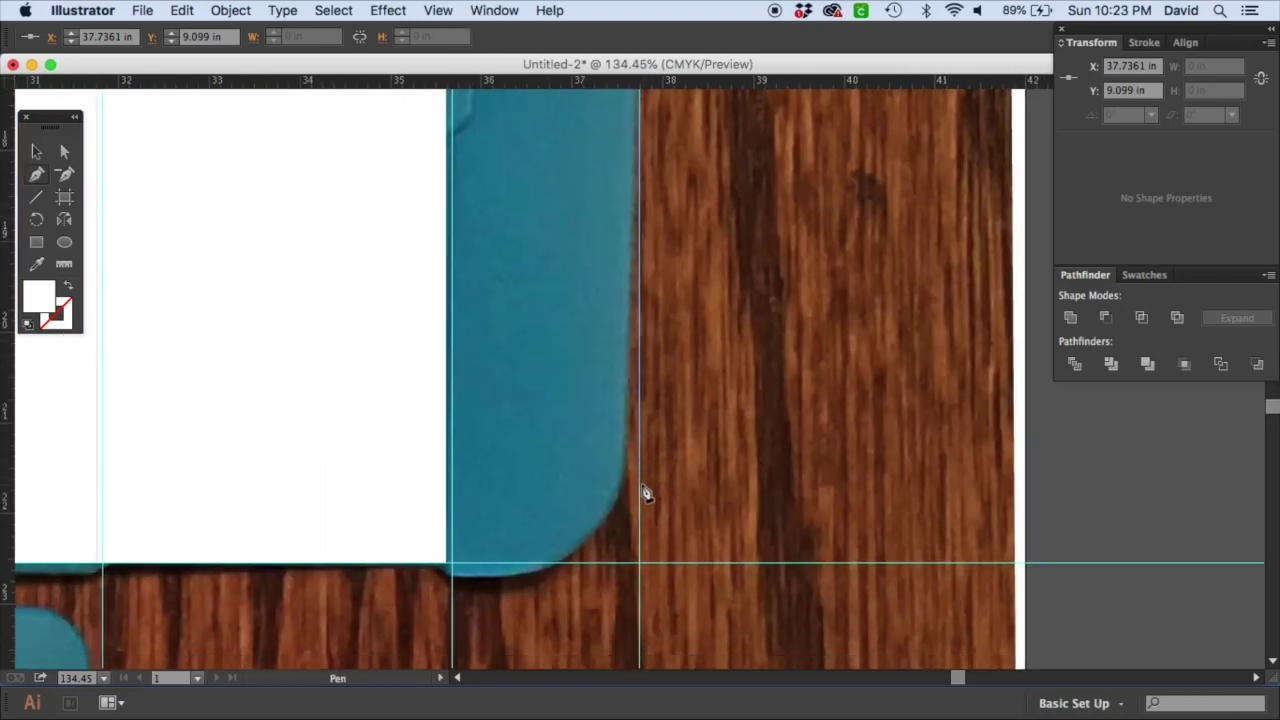
left_click(640, 450)
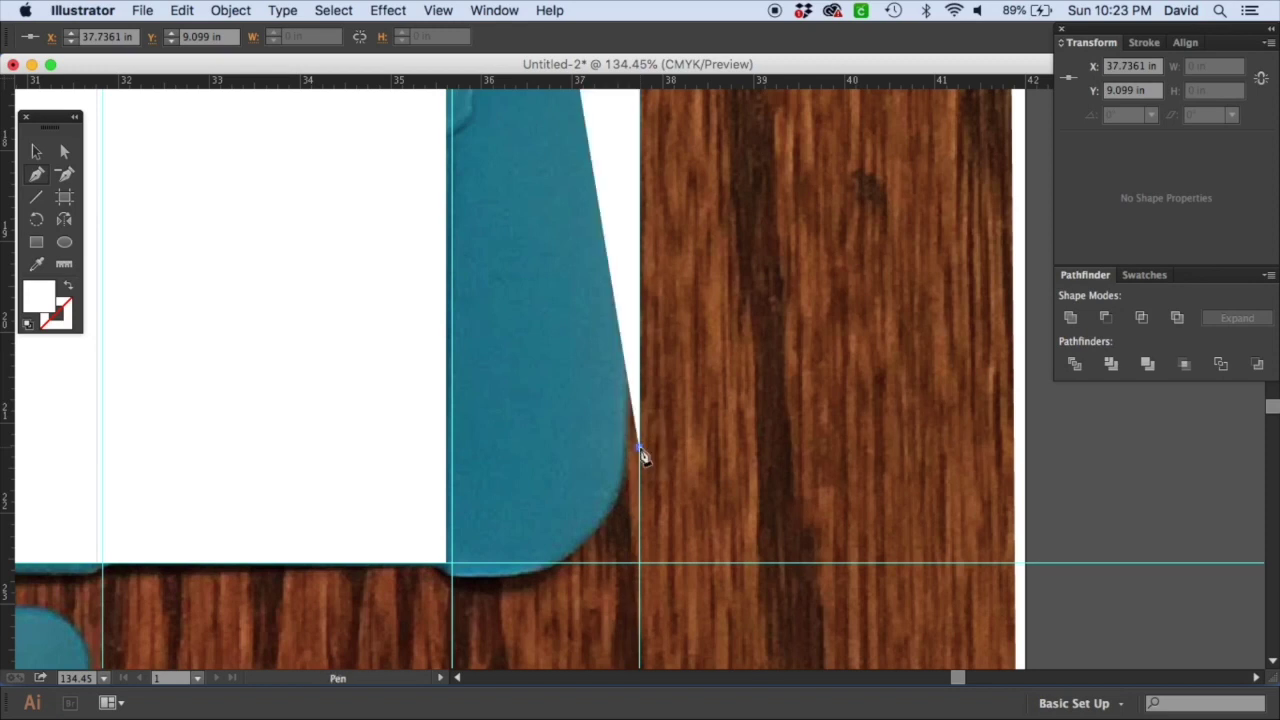
left_click(502, 580)
left_click_drag(515, 578, 434, 580)
left_click(515, 577)
left_click(448, 578)
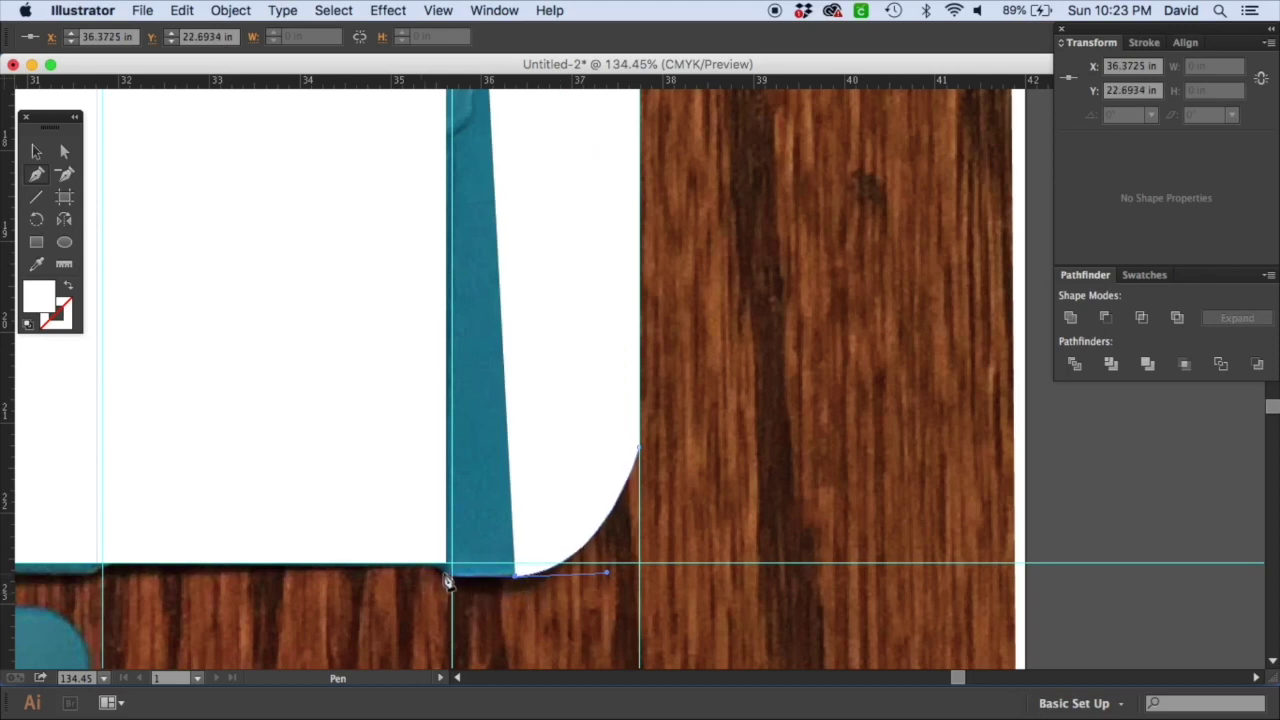
left_click(433, 568)
left_click_drag(433, 568, 419, 552)
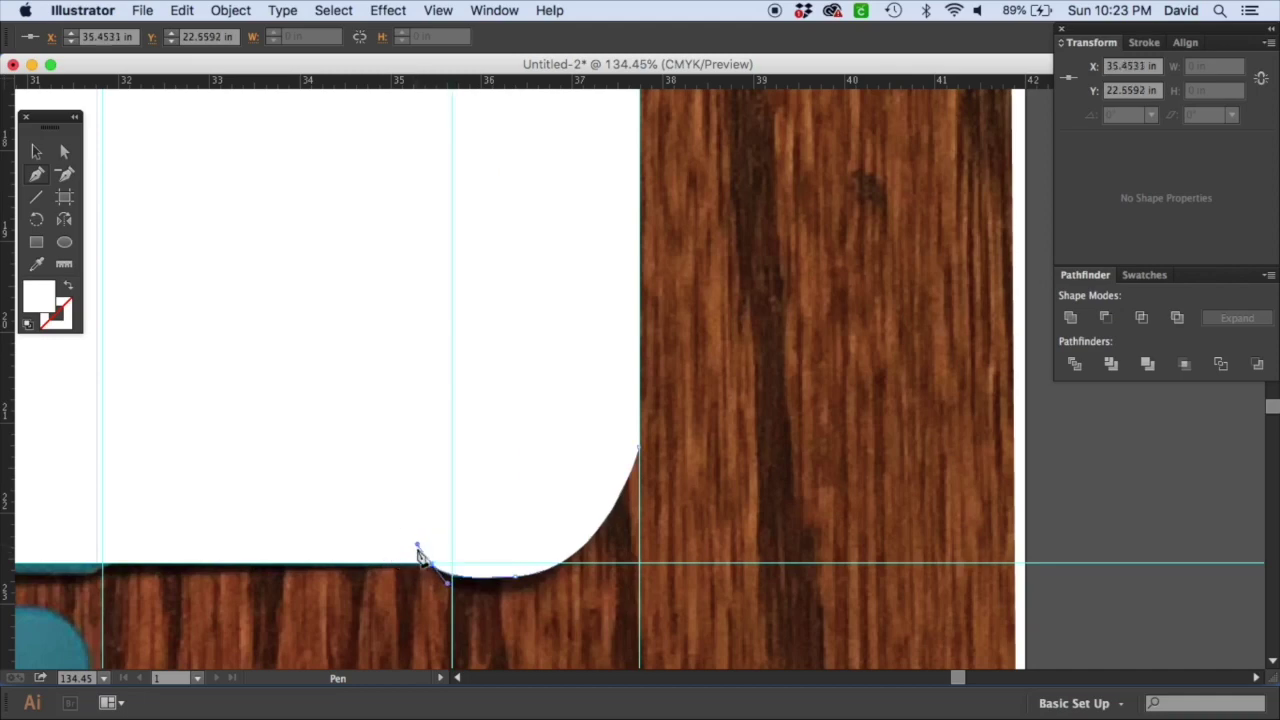
left_click(433, 567)
Step: Close the right tab's outline at its starting point near the flap's upper corner
key("space")
left_click_drag(507, 385, 486, 715)
left_click_drag(480, 370, 486, 690)
left_click_drag(490, 324, 490, 640)
left_click(444, 259)
Step: Smooth the right tab's lower outer curve by moving its outer anchor point up along the vertical guide
key("space")
left_click_drag(543, 423, 277, 229)
key("a")
left_click(598, 479)
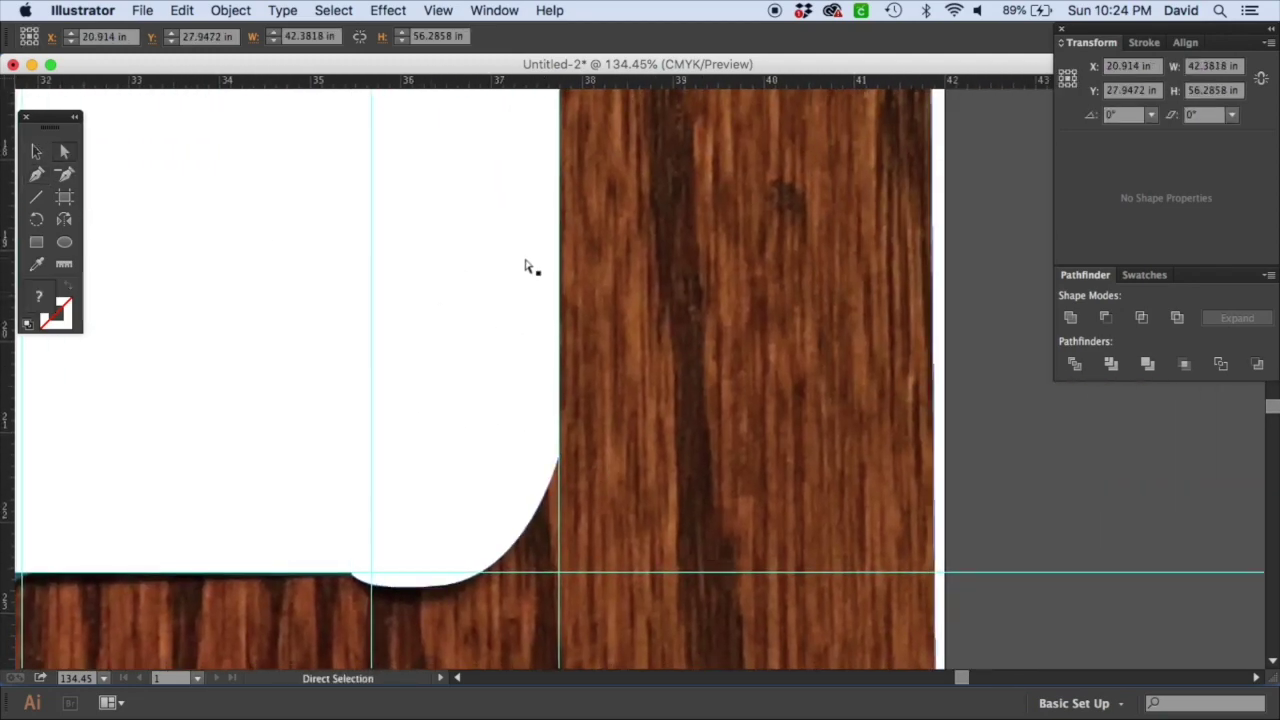
left_click(1021, 483)
left_click(560, 460)
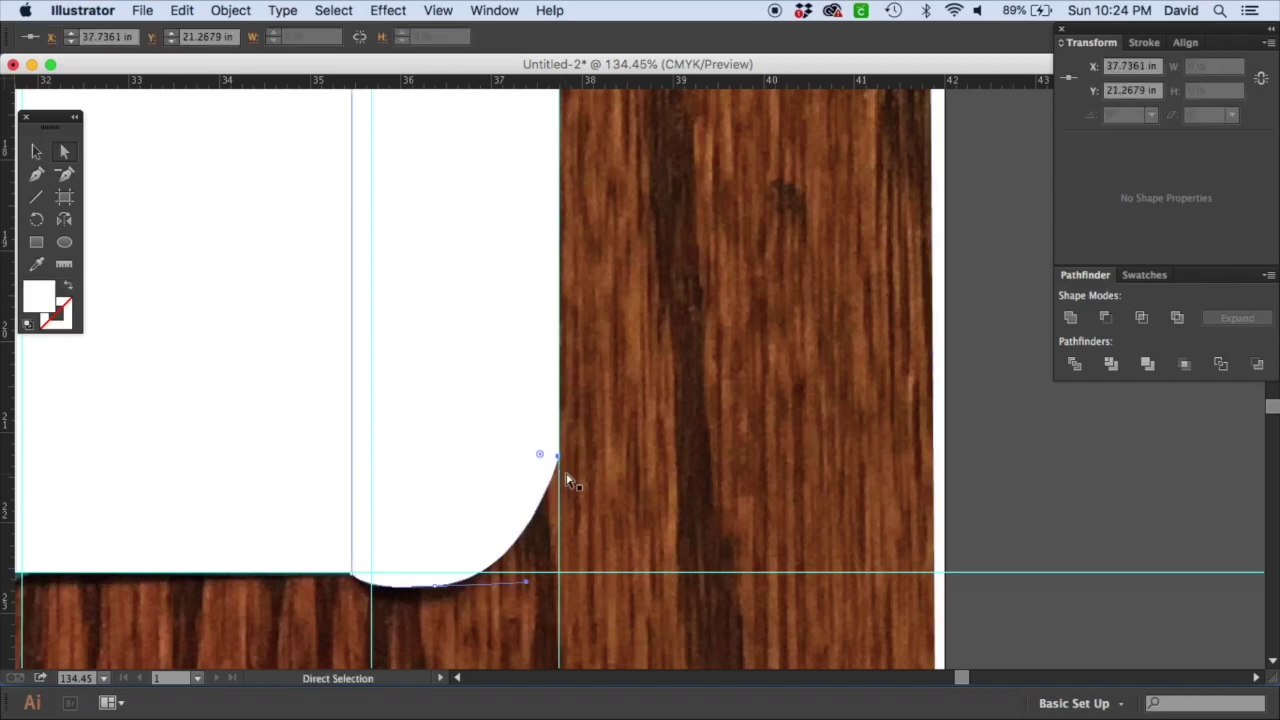
left_click_drag(537, 458, 371, 357)
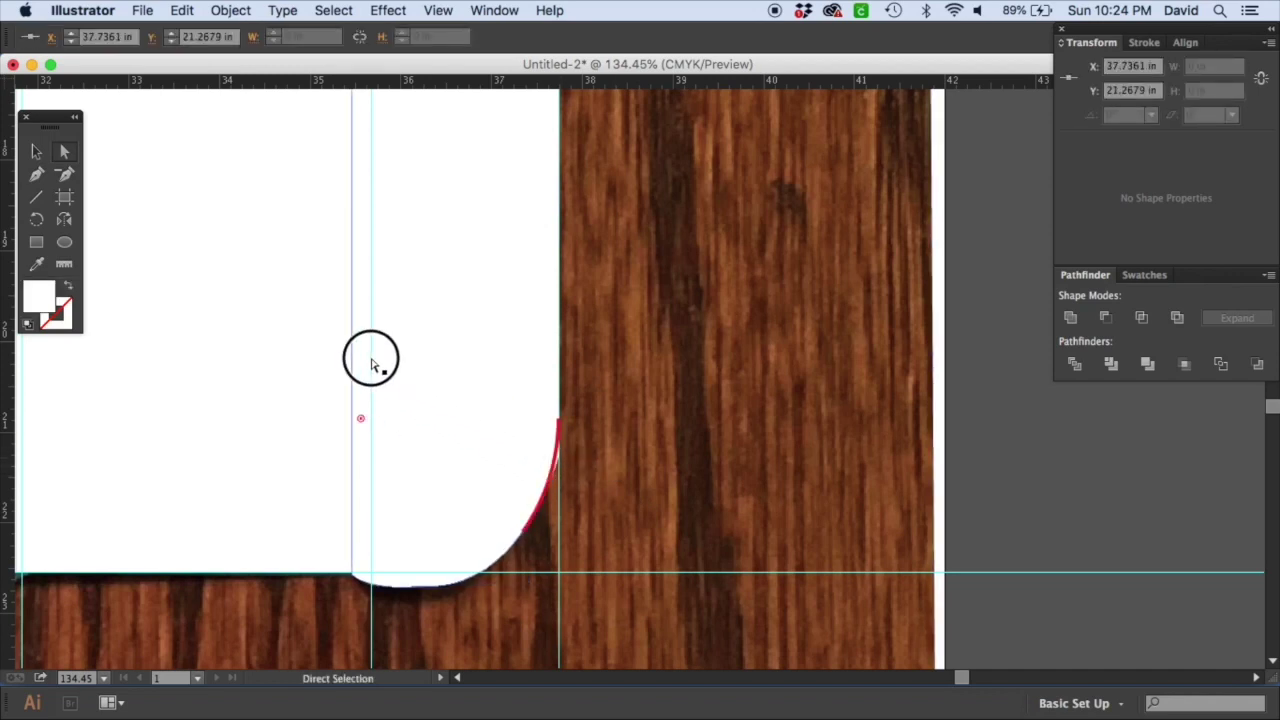
key("v")
left_click(1020, 477)
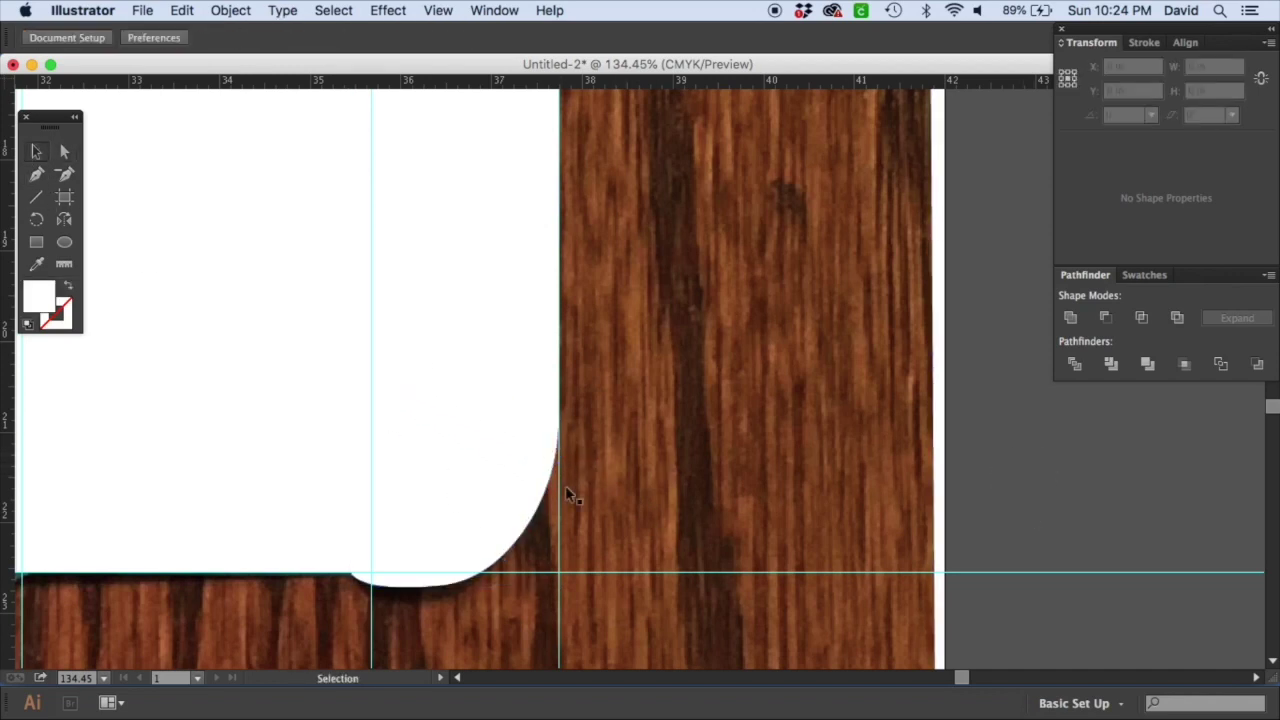
left_click_drag(523, 517, 543, 688)
left_click_drag(331, 413, 517, 400)
key("super+minus")
key("super+minus")
key("super+minus")
key("super+minus")
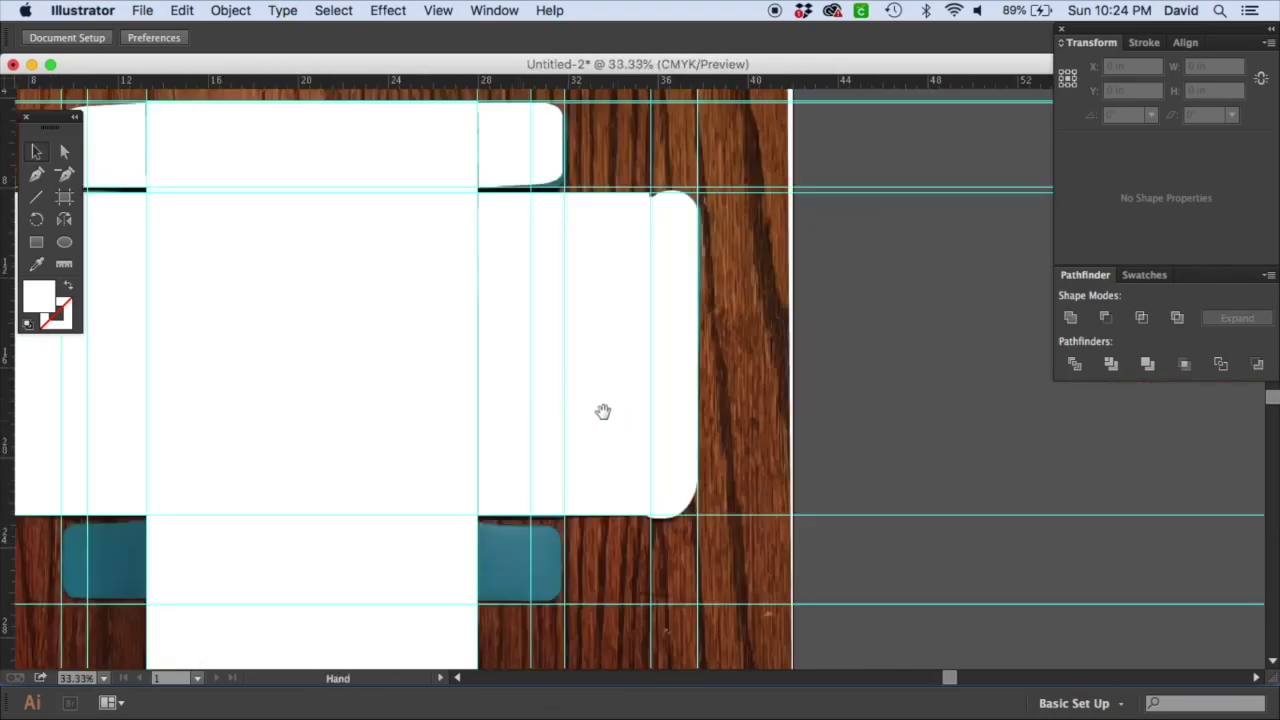
left_click_drag(358, 372, 645, 360)
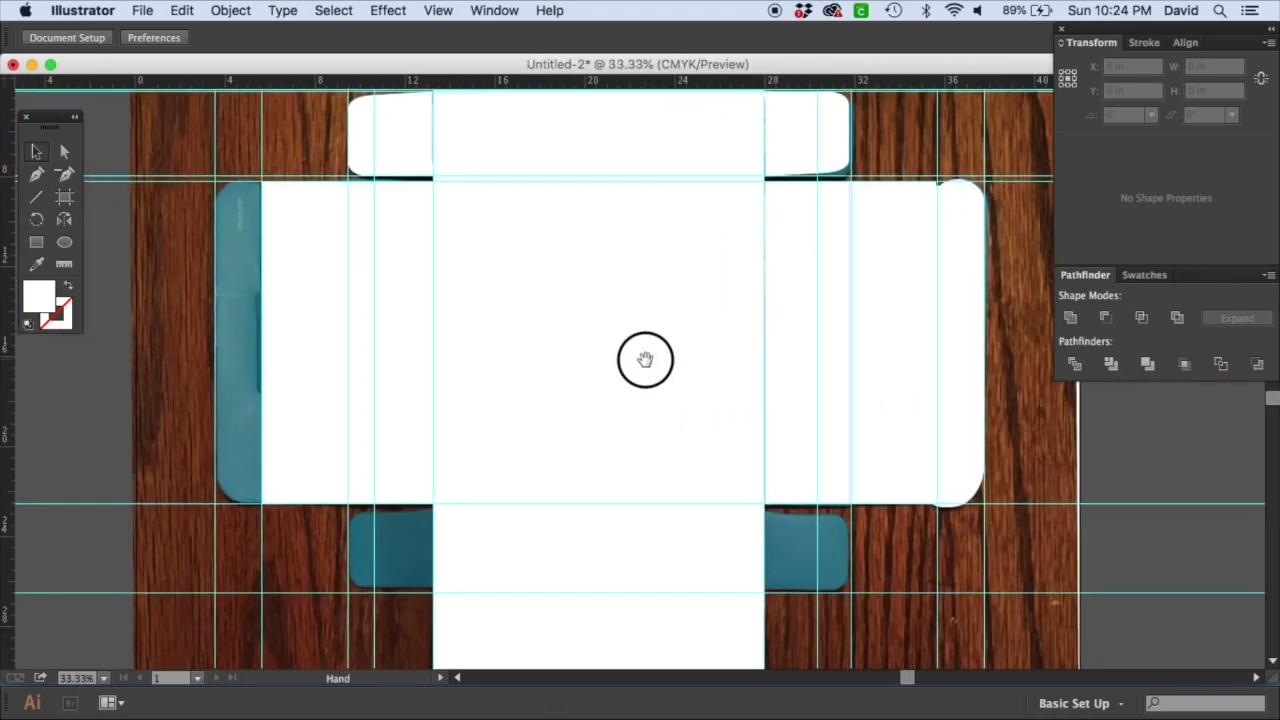
left_click(966, 284)
left_click_drag(977, 377, 251, 377)
left_click(37, 219)
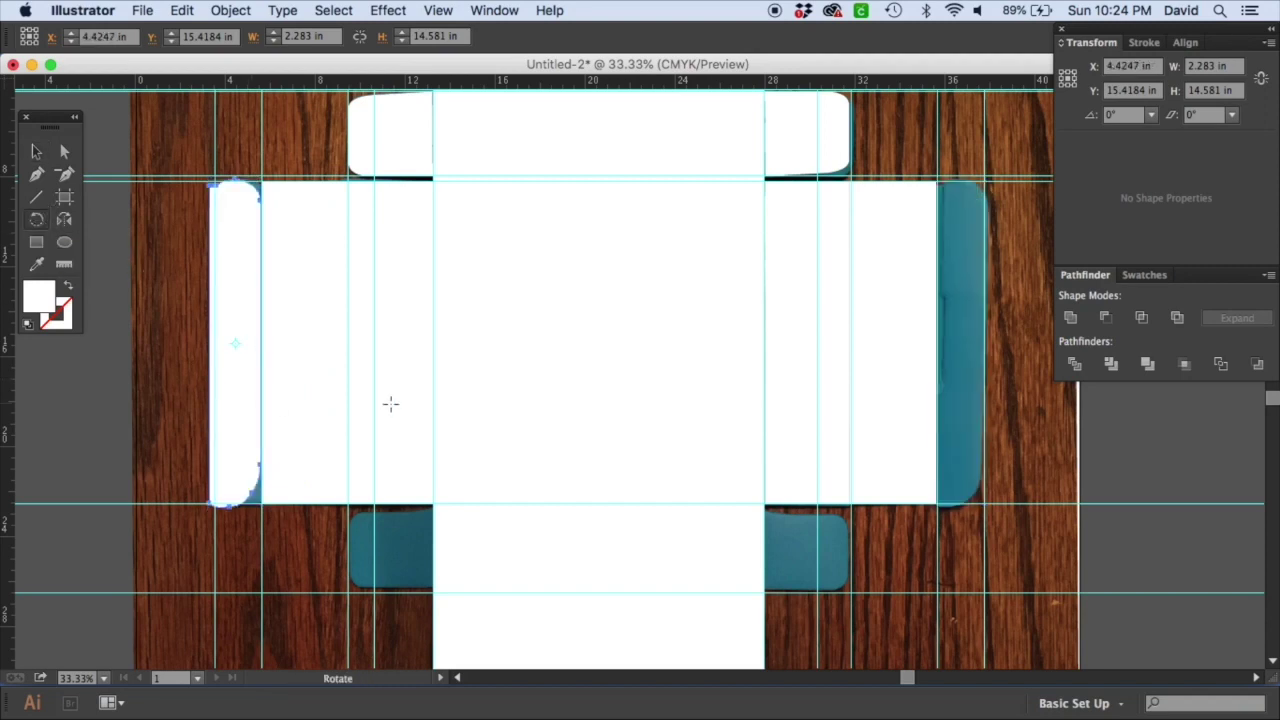
key("super+z")
Step: Duplicate the right side tab onto the left side flap and rotate the copy 180°
left_click(36, 151)
left_click_drag(966, 426, 242, 398)
left_click(37, 219)
left_click_drag(251, 177, 215, 467)
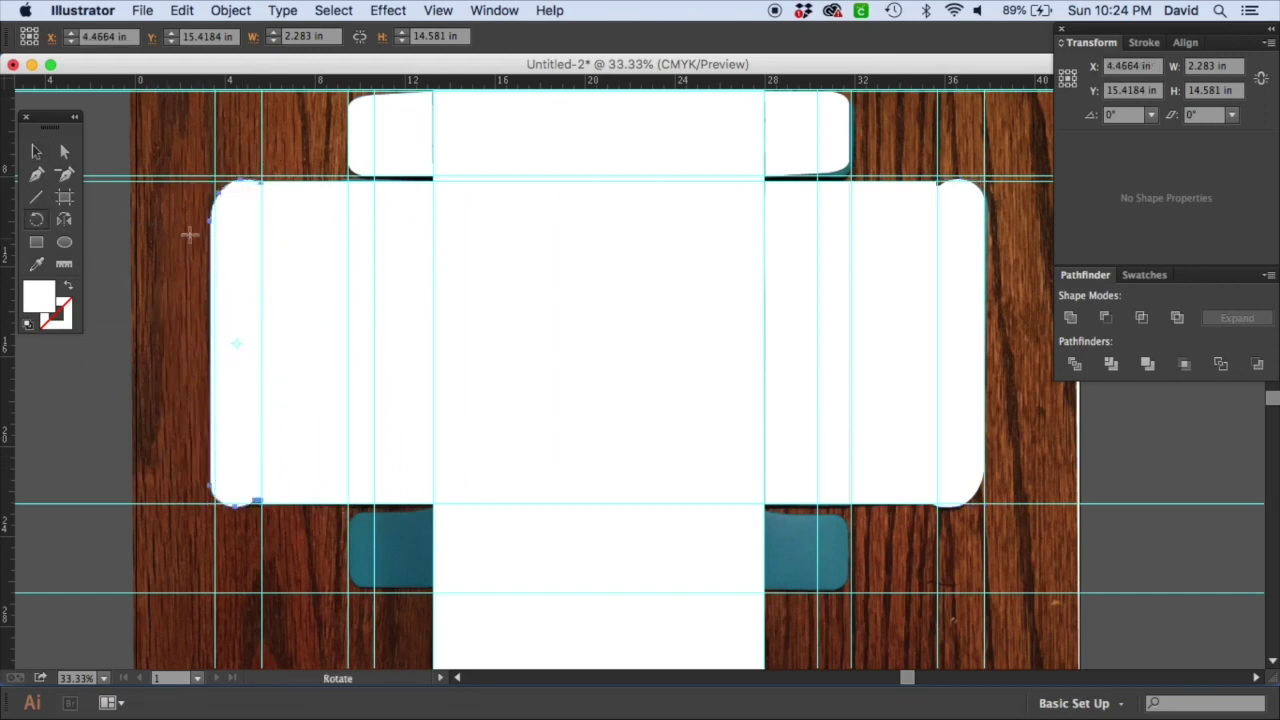
Step: Swap the copied tab's fill and stroke to show it as an outline, and align its outer edge with the left vertical guide
key("v")
key("z")
left_click_drag(451, 609, 480, 380)
key("shift+x")
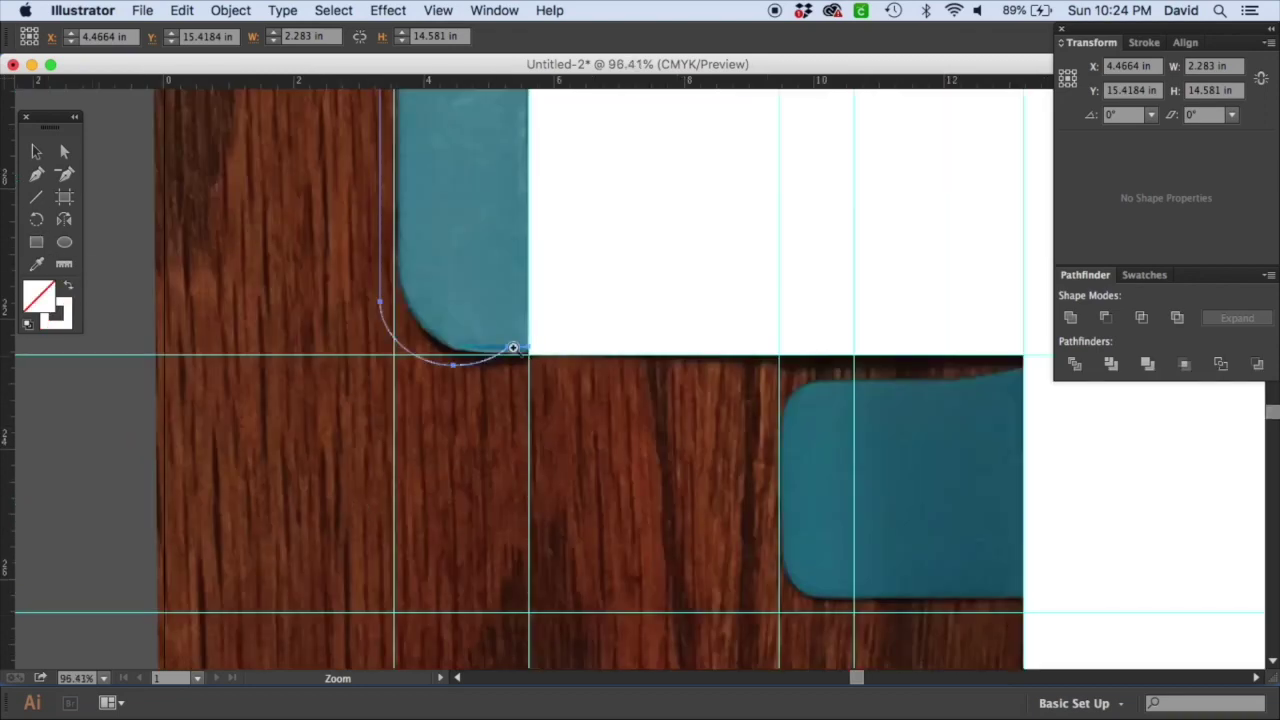
scroll(514, 297, "up", 10)
scroll(514, 297, "right", 2)
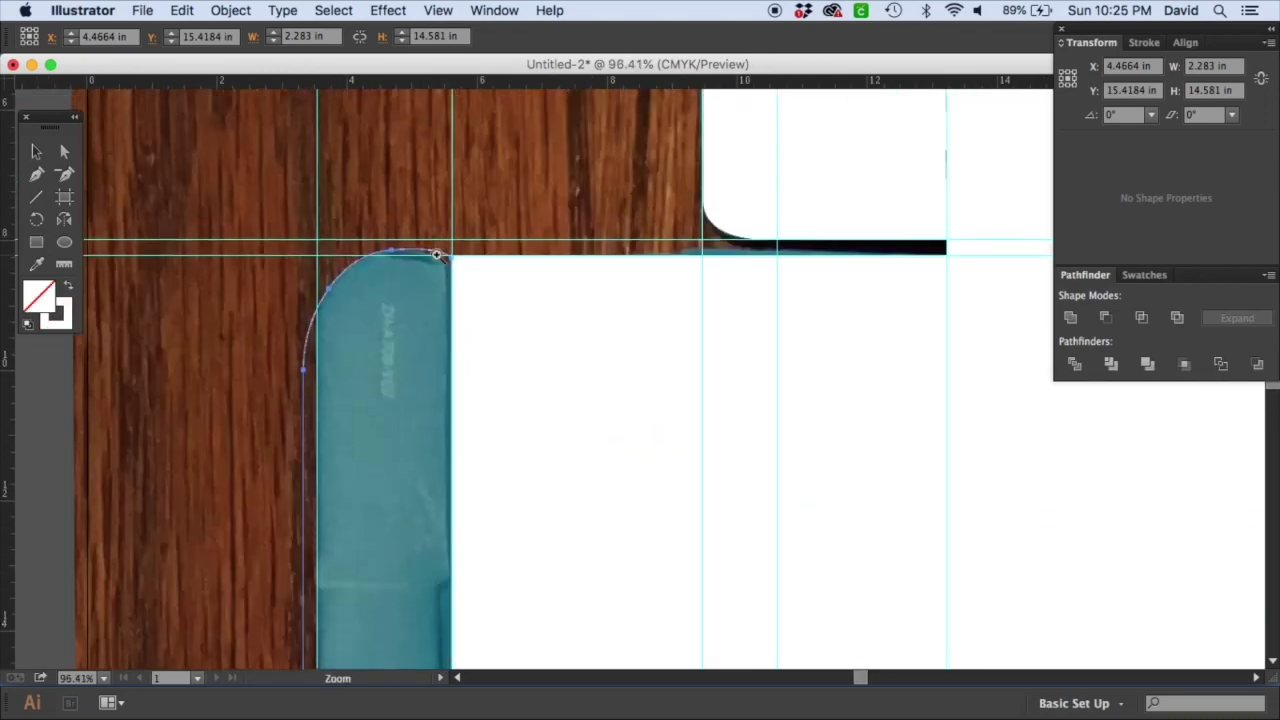
scroll(363, 534, "down", 15)
scroll(363, 534, "right", 2)
left_click(36, 151)
left_click_drag(343, 423, 362, 430)
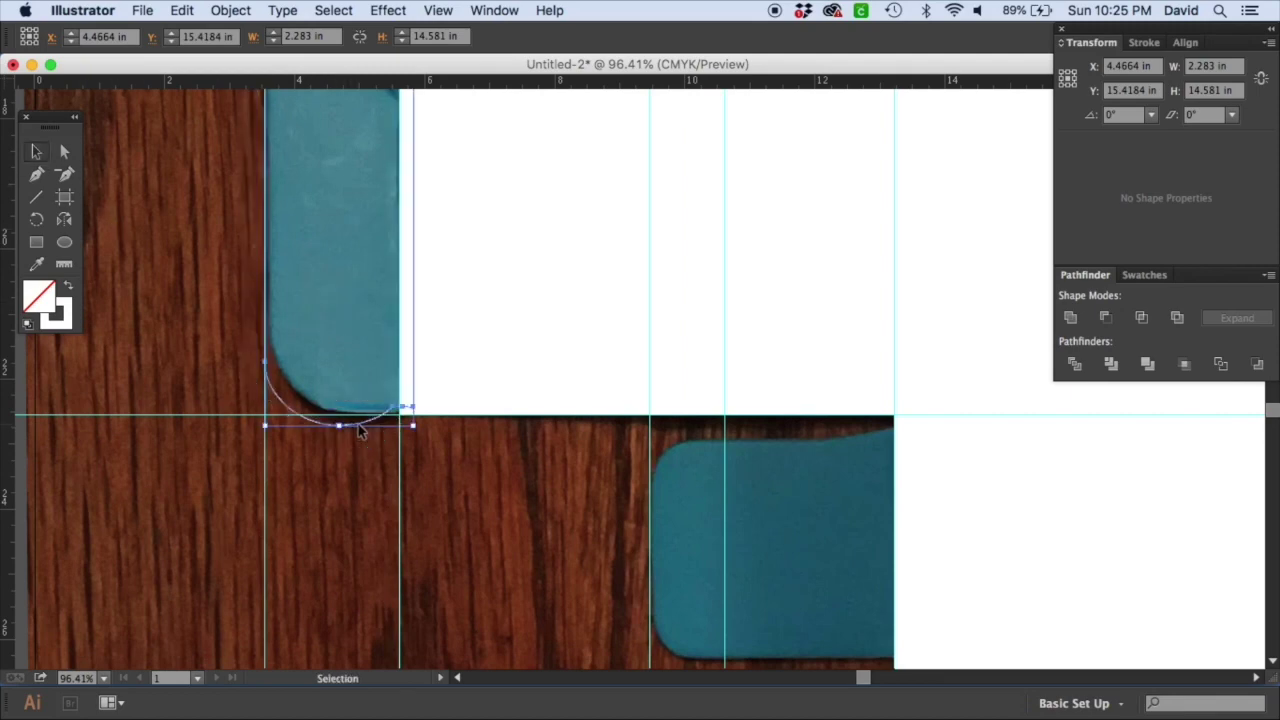
Step: Compare the copied outline with the photo's left tab at both ends and delete the copy
left_click(414, 480)
scroll(475, 330, "down", 10)
left_click_drag(461, 361, 460, 407)
left_click_drag(472, 484, 462, 431)
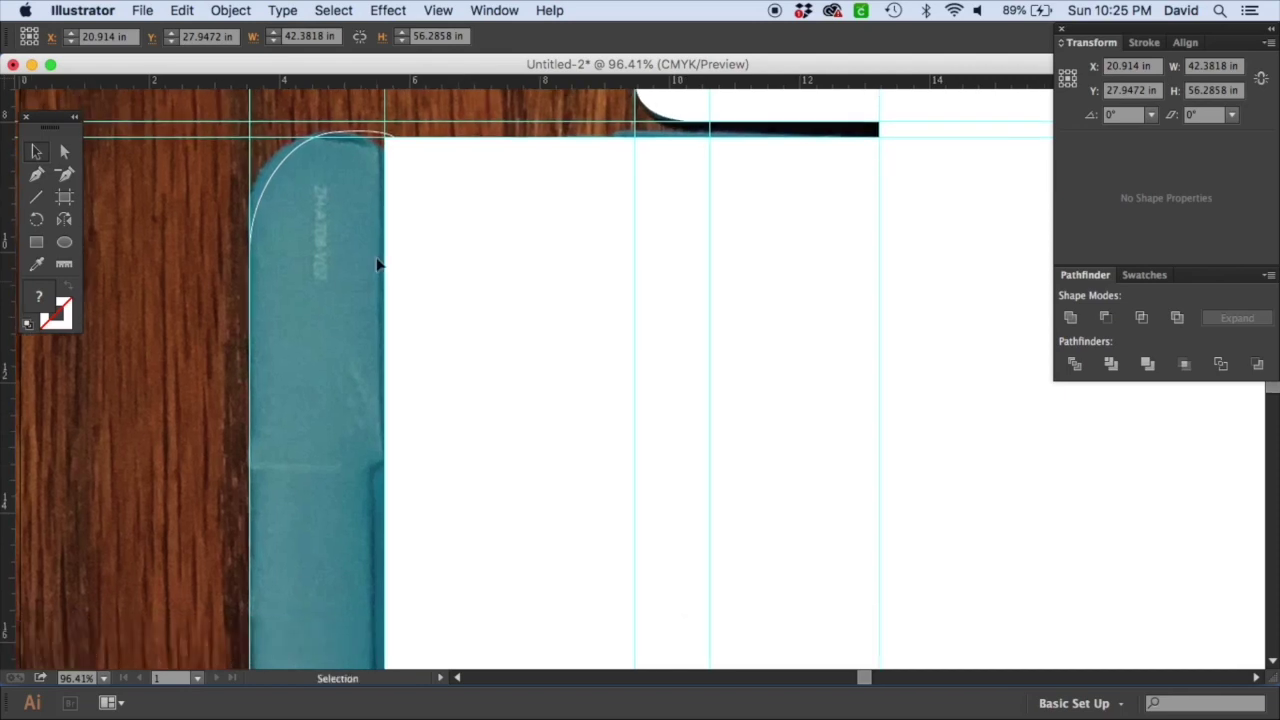
left_click(440, 213)
left_click(268, 216)
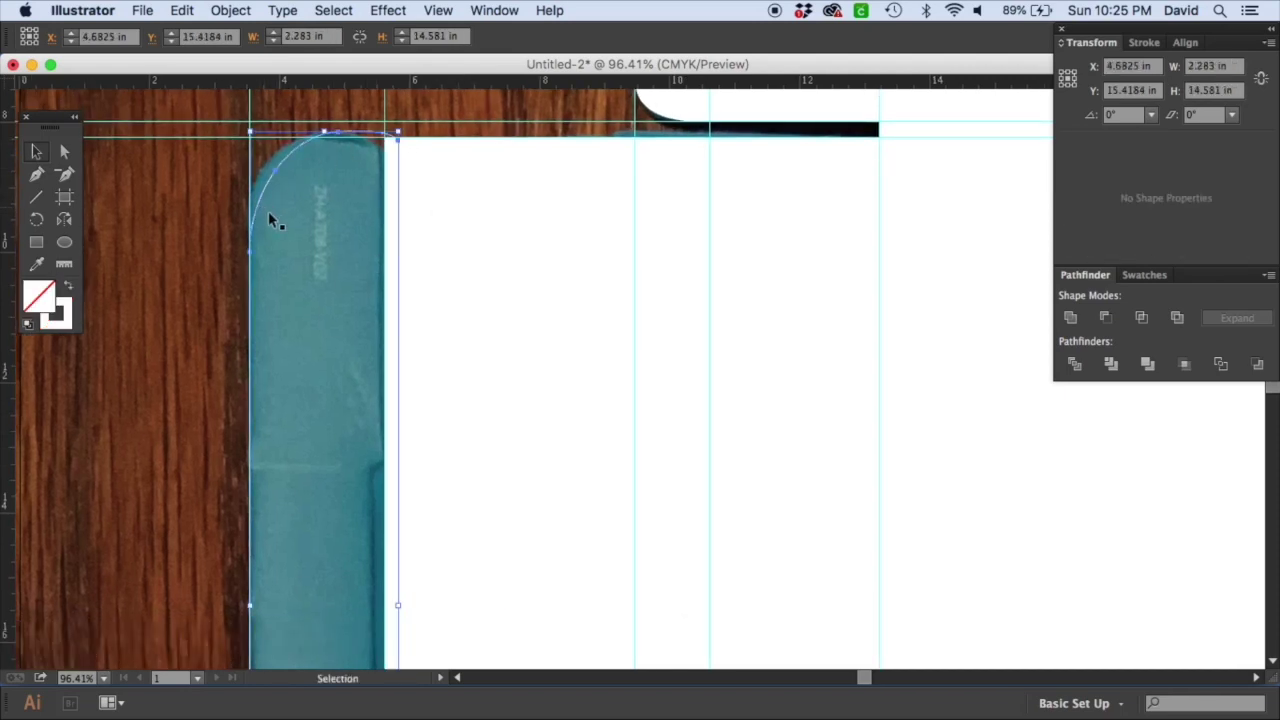
key("Delete")
Step: Start tracing the left side tab with the Pen tool, from the flap's upper corner around the rounded upper corner to the outer guide
key("p")
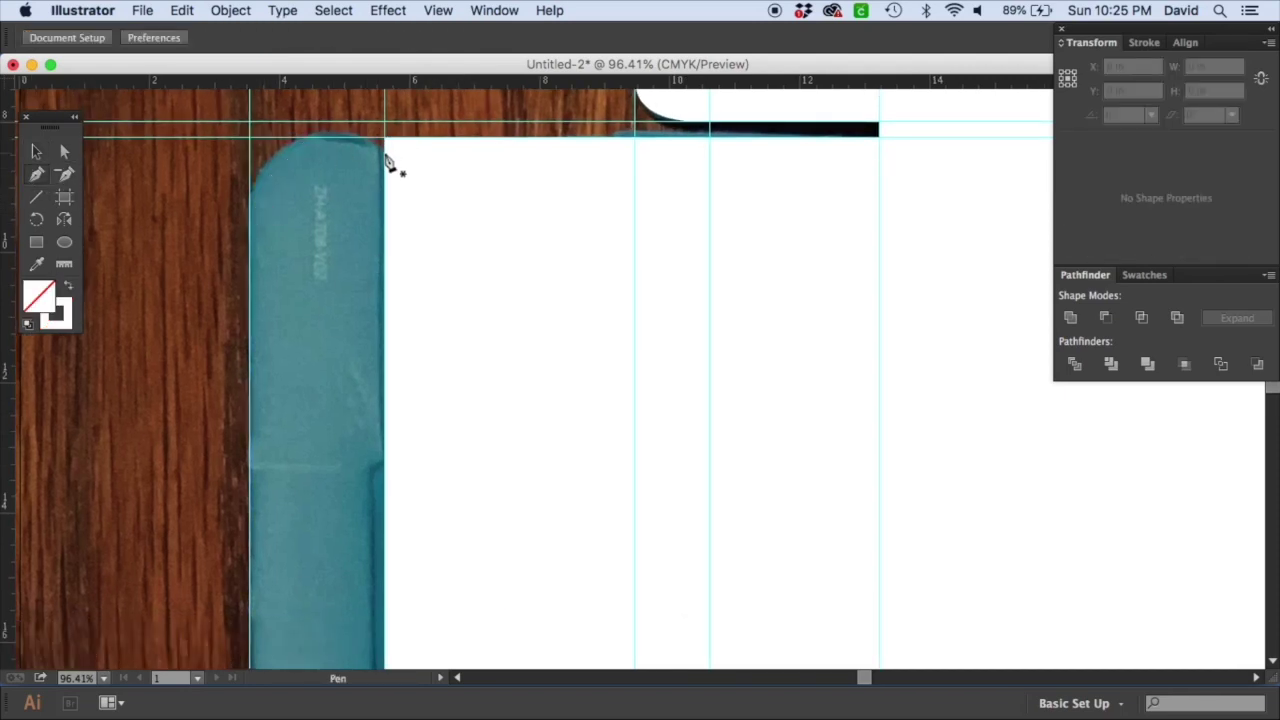
left_click(383, 146)
left_click_drag(300, 133, 306, 143)
left_click_drag(251, 208, 251, 240)
Step: Continue the left tab's outline down the outer guide, curve around its lower corner to the flap's lower edge, and close the path
left_click_drag(354, 380, 362, 131)
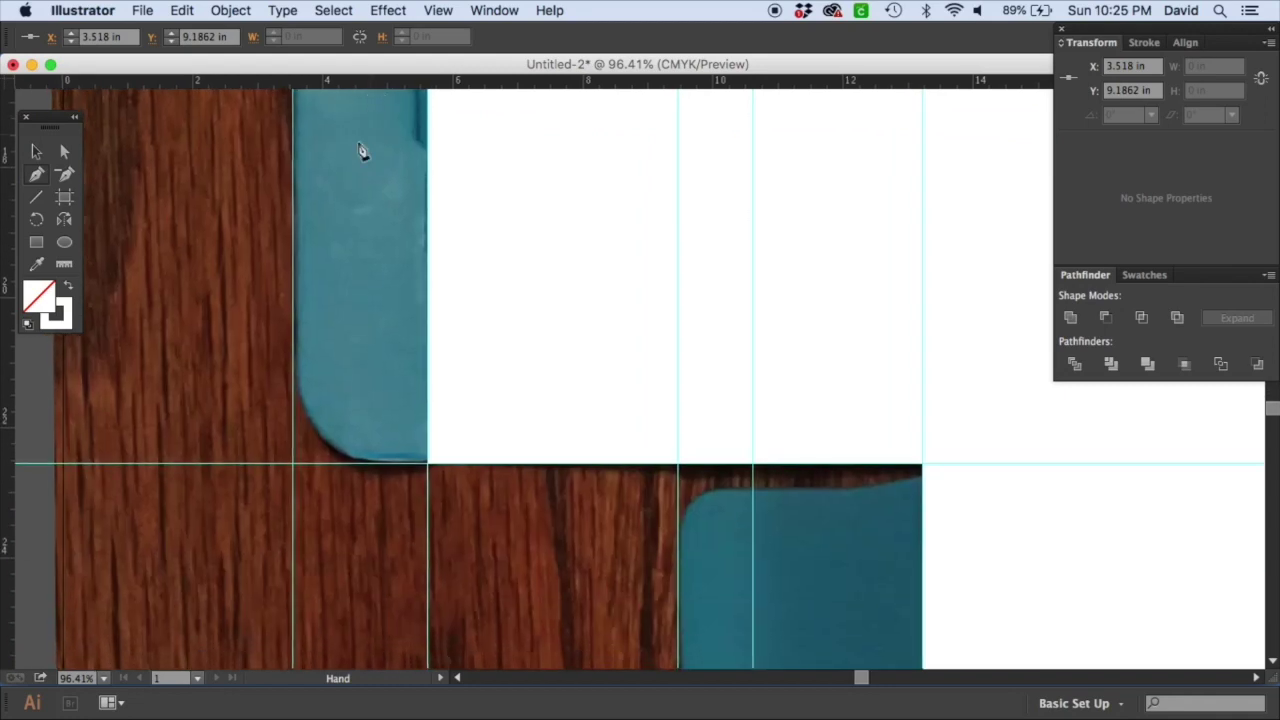
left_click(294, 368)
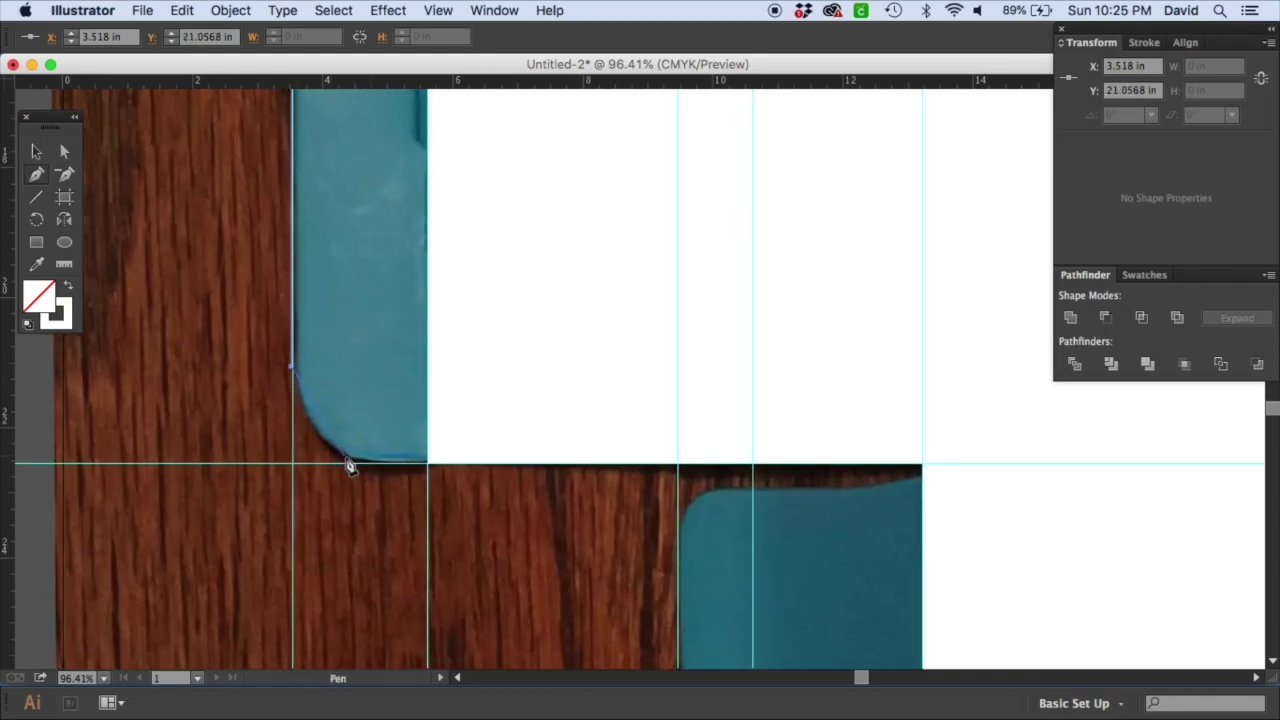
left_click_drag(428, 464, 483, 466)
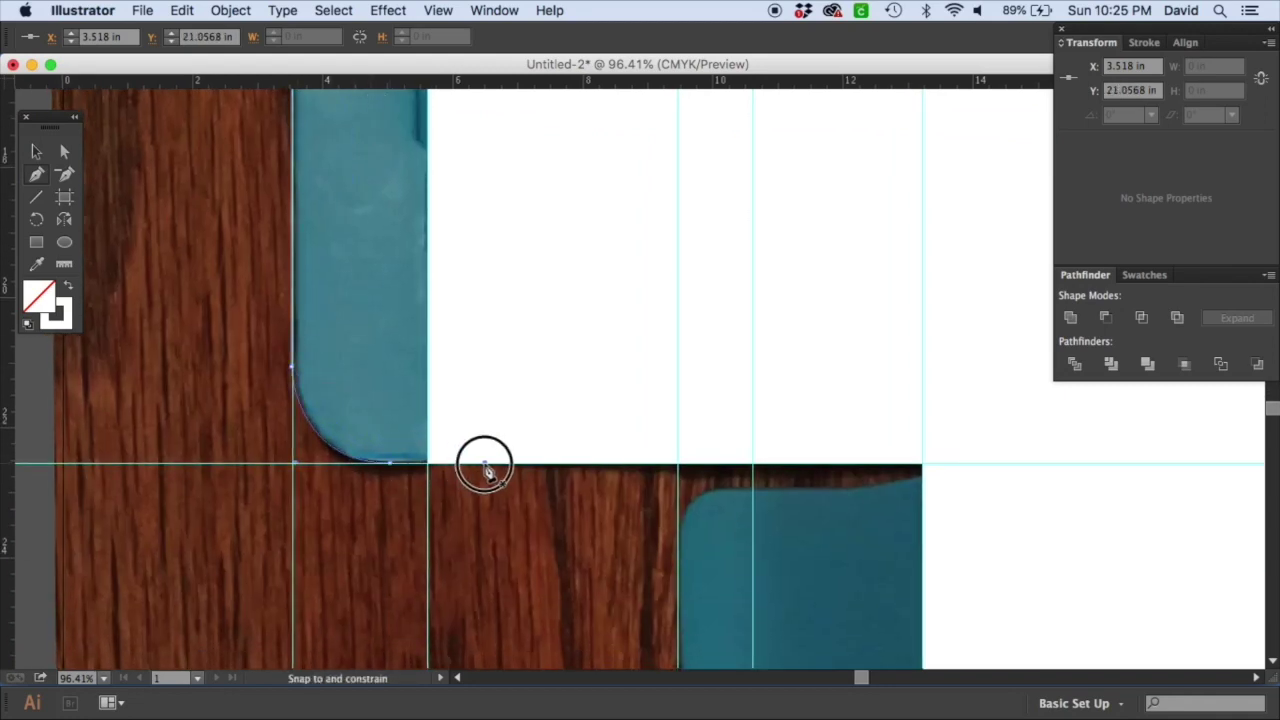
left_click(428, 464)
scroll(457, 449, "up", 15)
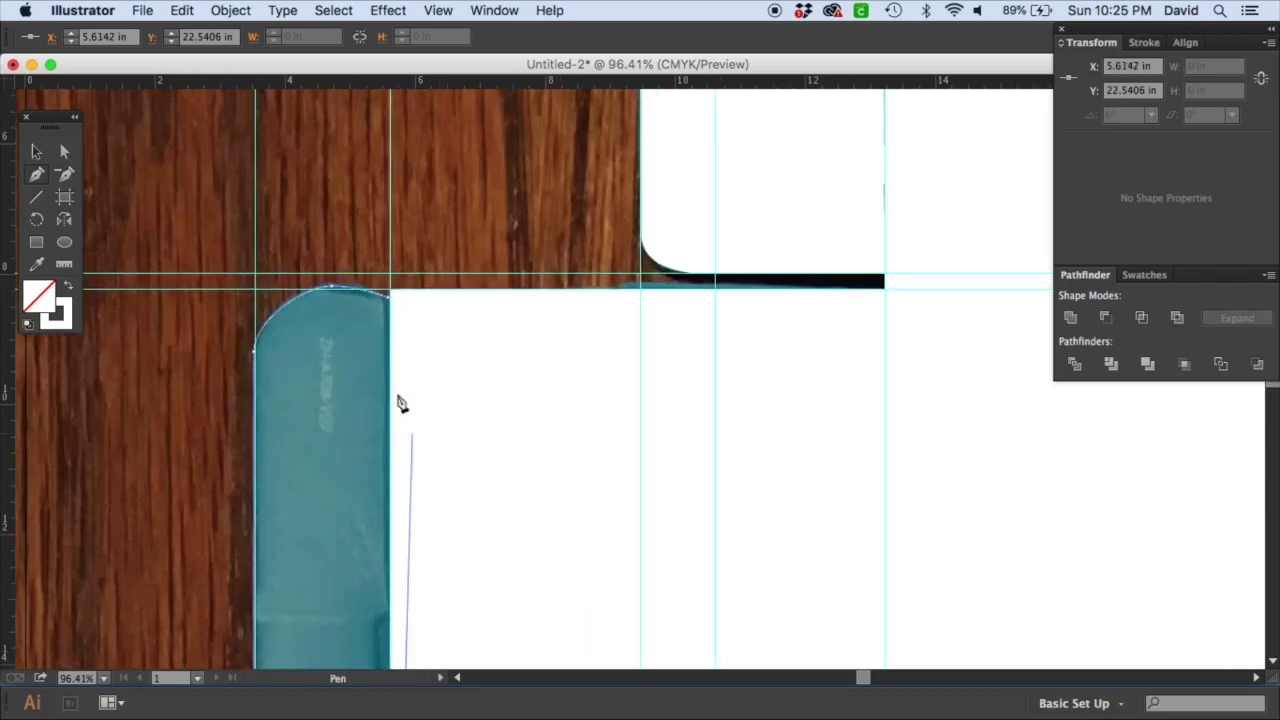
left_click(392, 300)
Step: Inspect the anchor points of the left tab's outline at its upper and lower rounded corners with Direct Selection
left_click(64, 151)
left_click(307, 343)
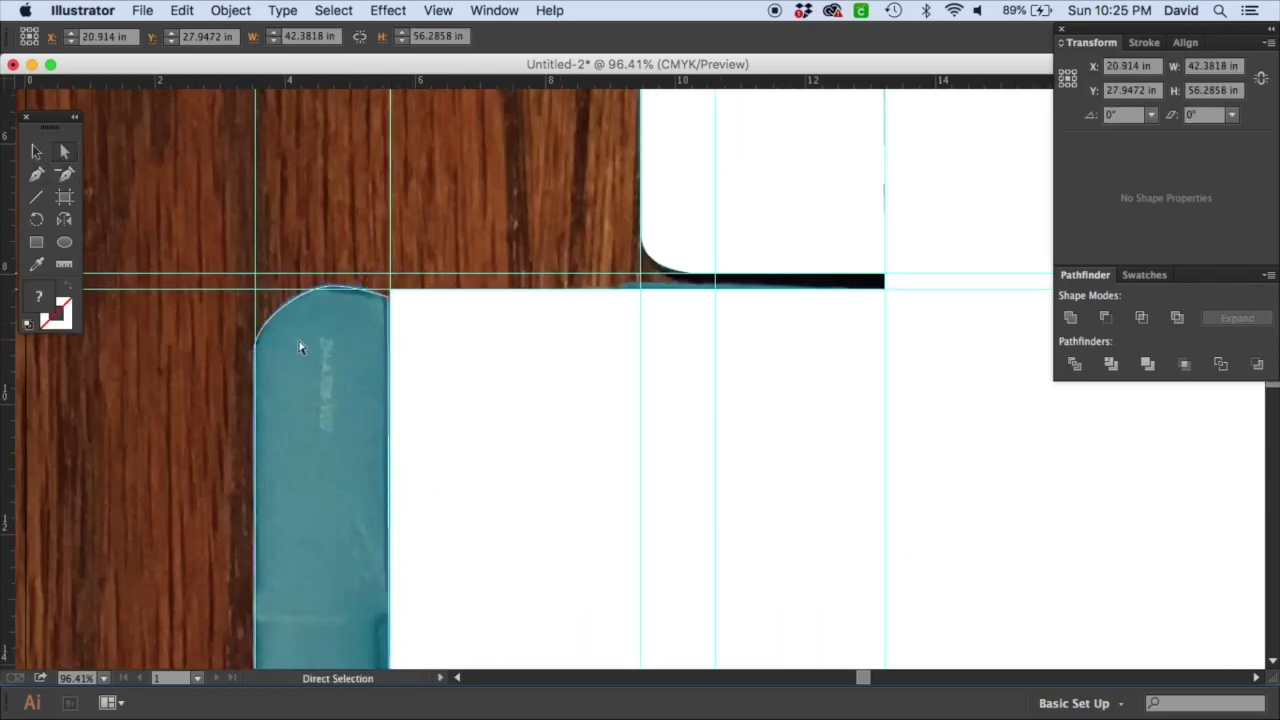
left_click(255, 350)
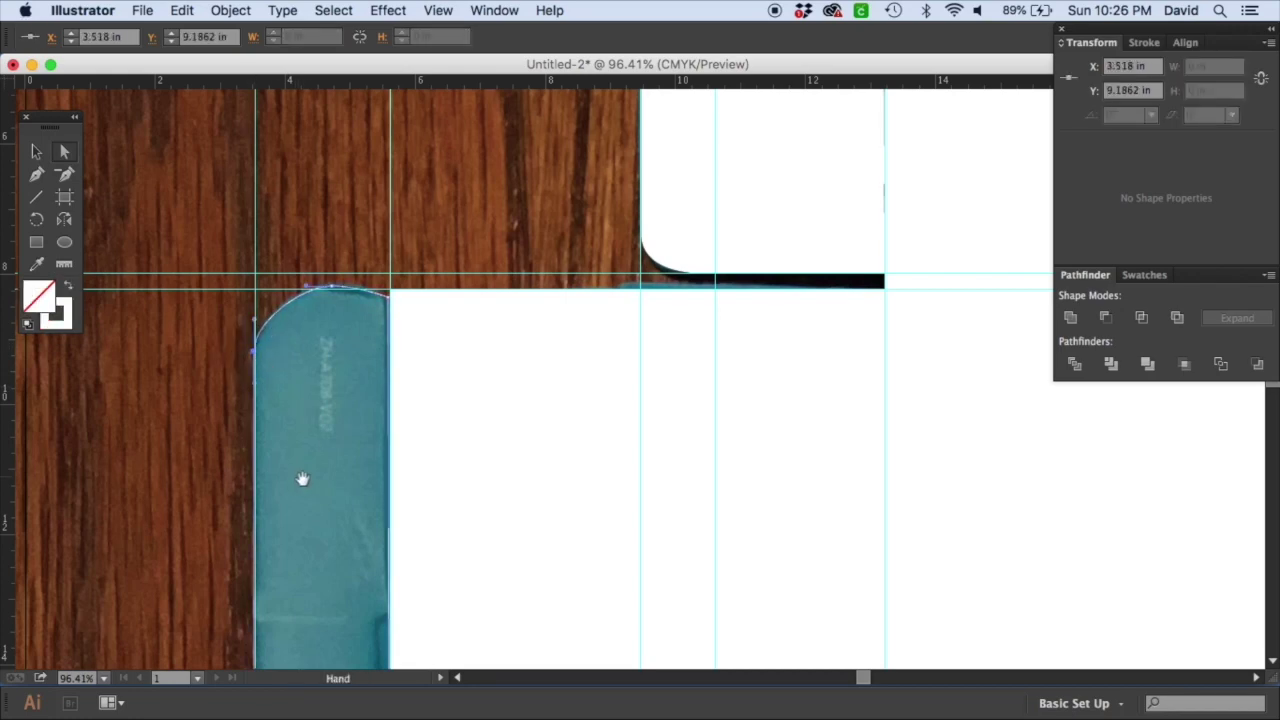
scroll(300, 477, "down", 3)
left_click_drag(334, 206, 297, 63)
left_click_drag(294, 600, 294, 258)
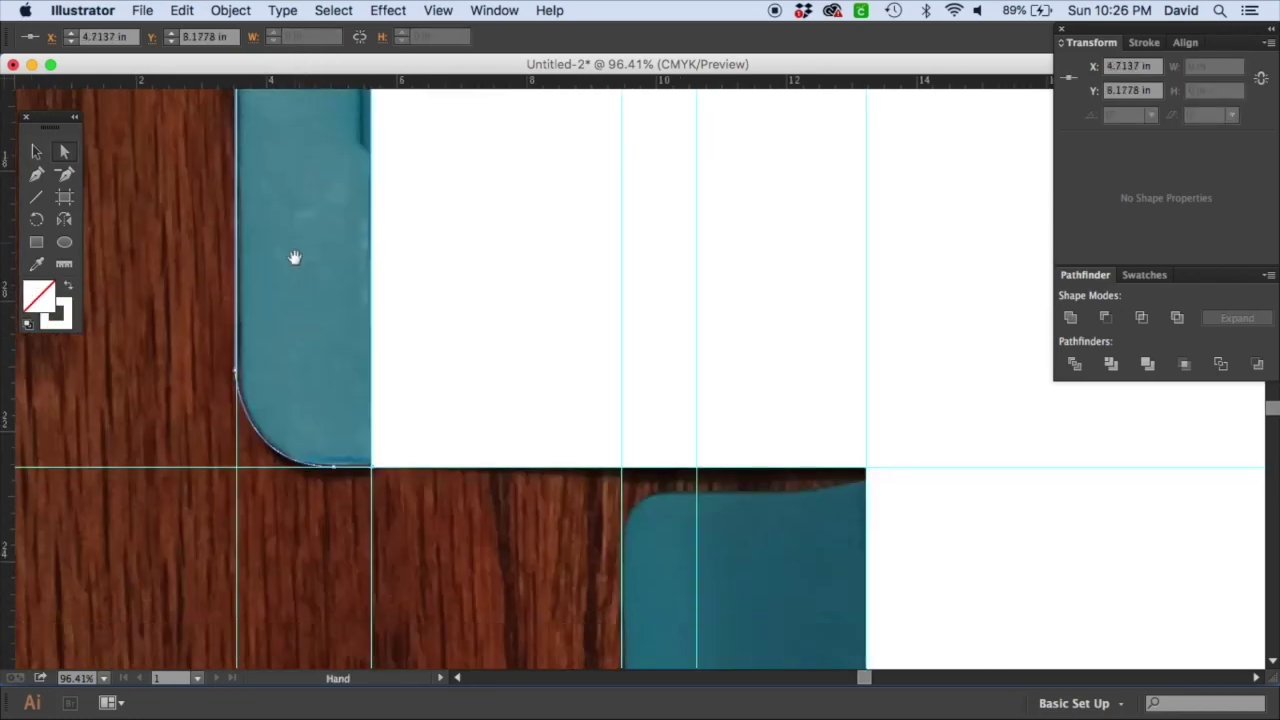
left_click(334, 470)
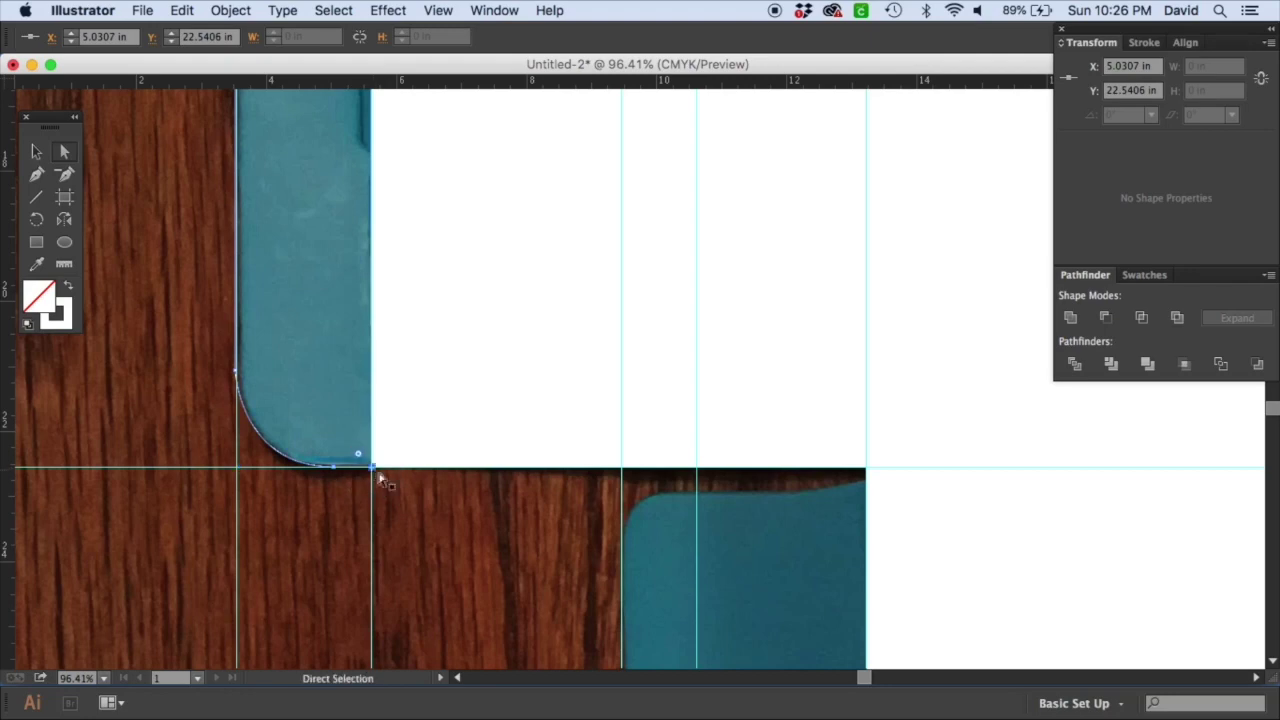
Step: Swap the left tab outline's fill and stroke so the shape has a white fill and no stroke
key("super+minus")
key("super+minus")
key("super+minus")
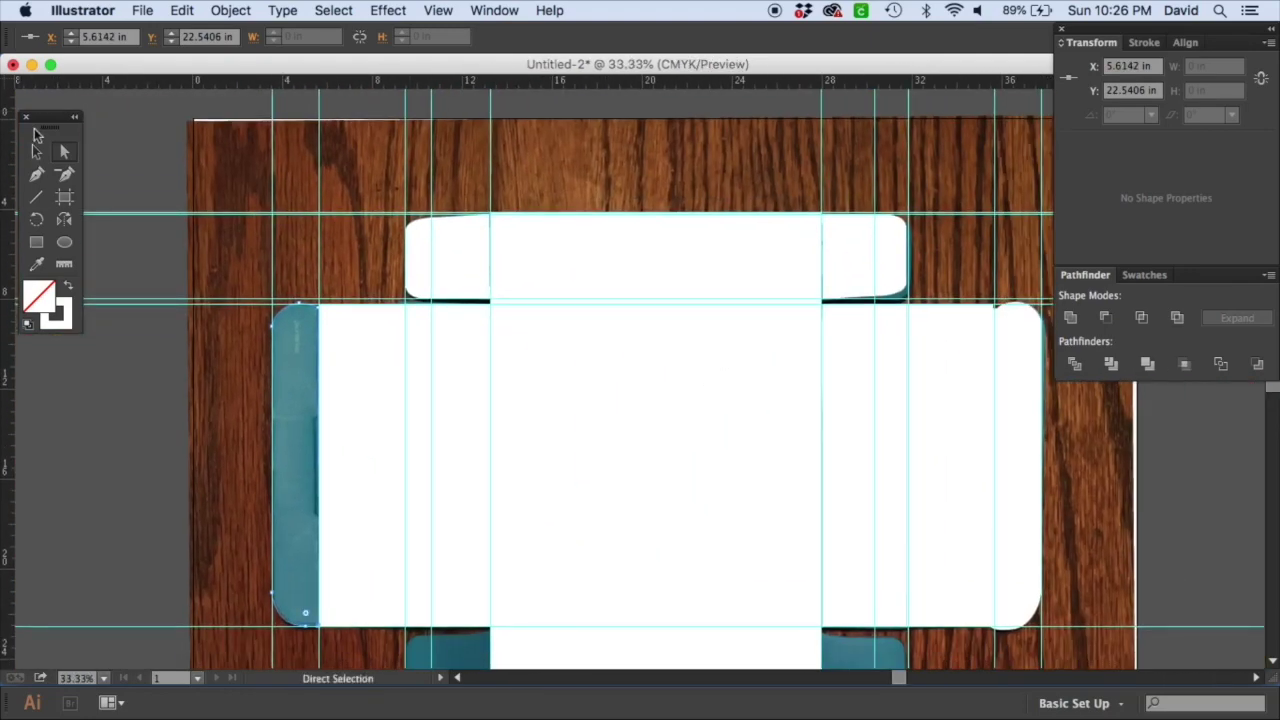
left_click(36, 151)
left_click(68, 286)
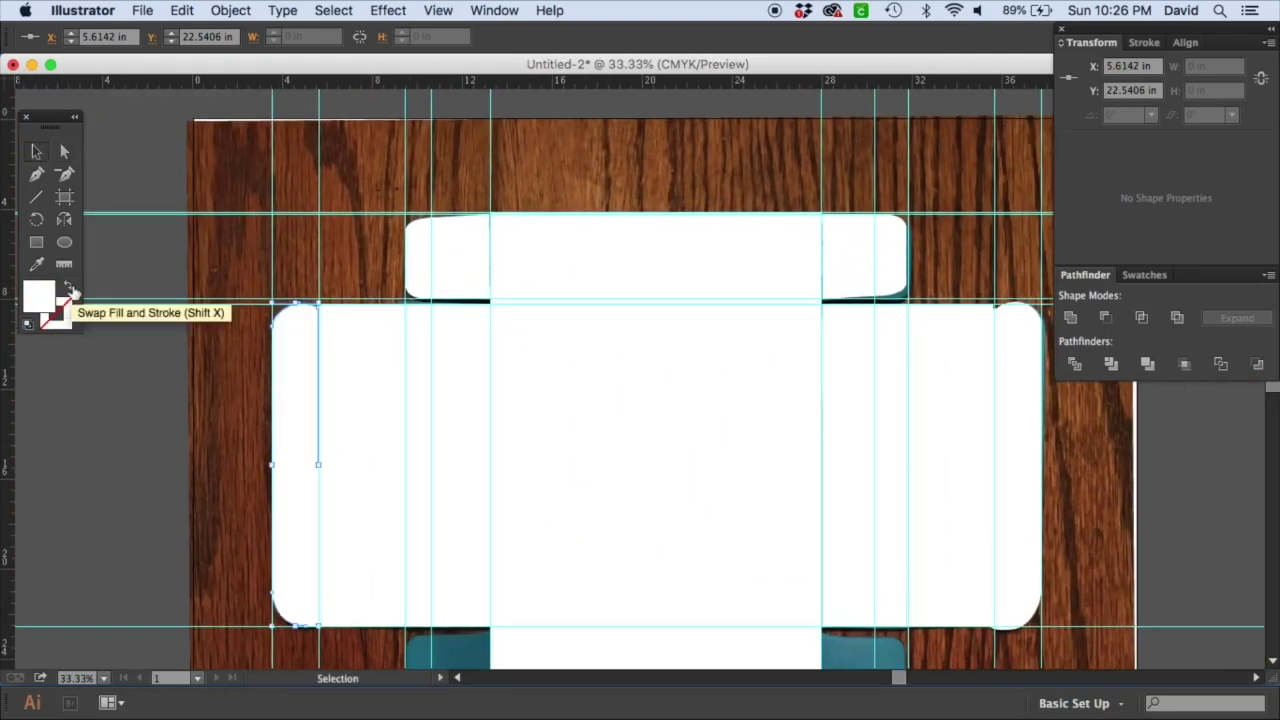
left_click(293, 445)
Step: Try to complete the left tab's inner edge with the Pen tool and move the shape aside, then undo
key("p")
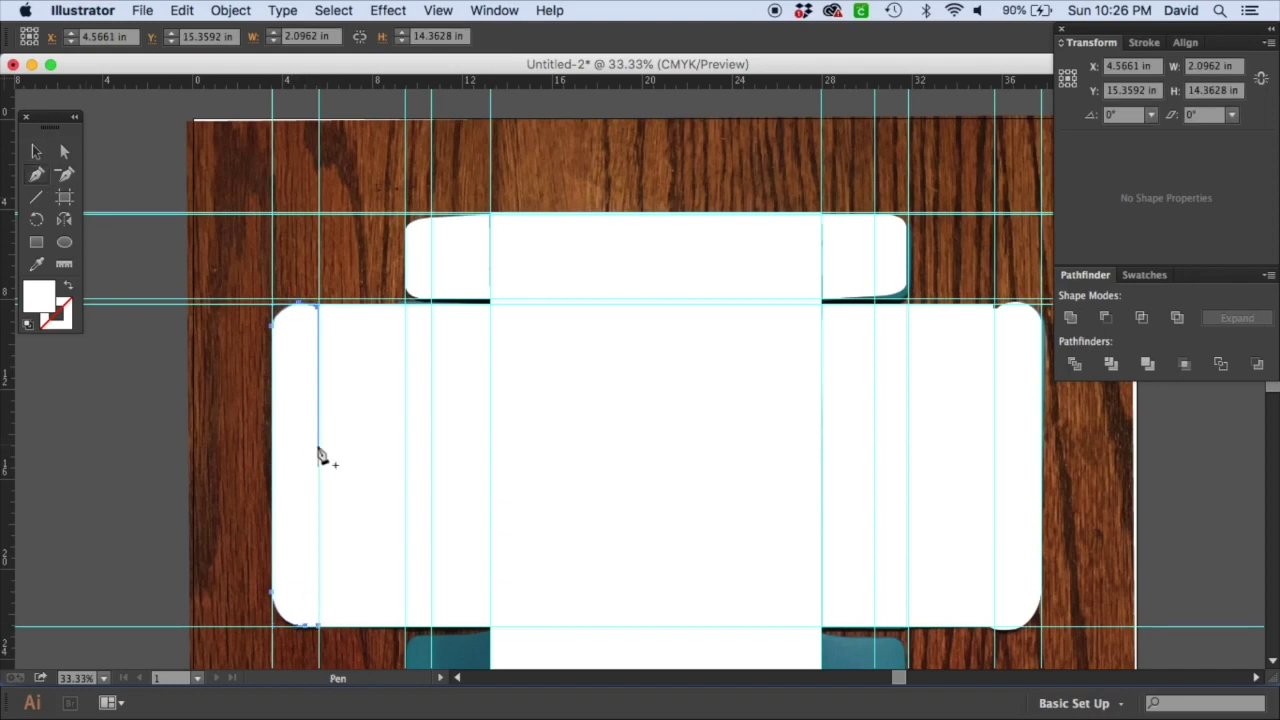
left_click(320, 472)
left_click(320, 627)
left_click(38, 151)
left_click_drag(309, 491, 177, 466)
key("super+z")
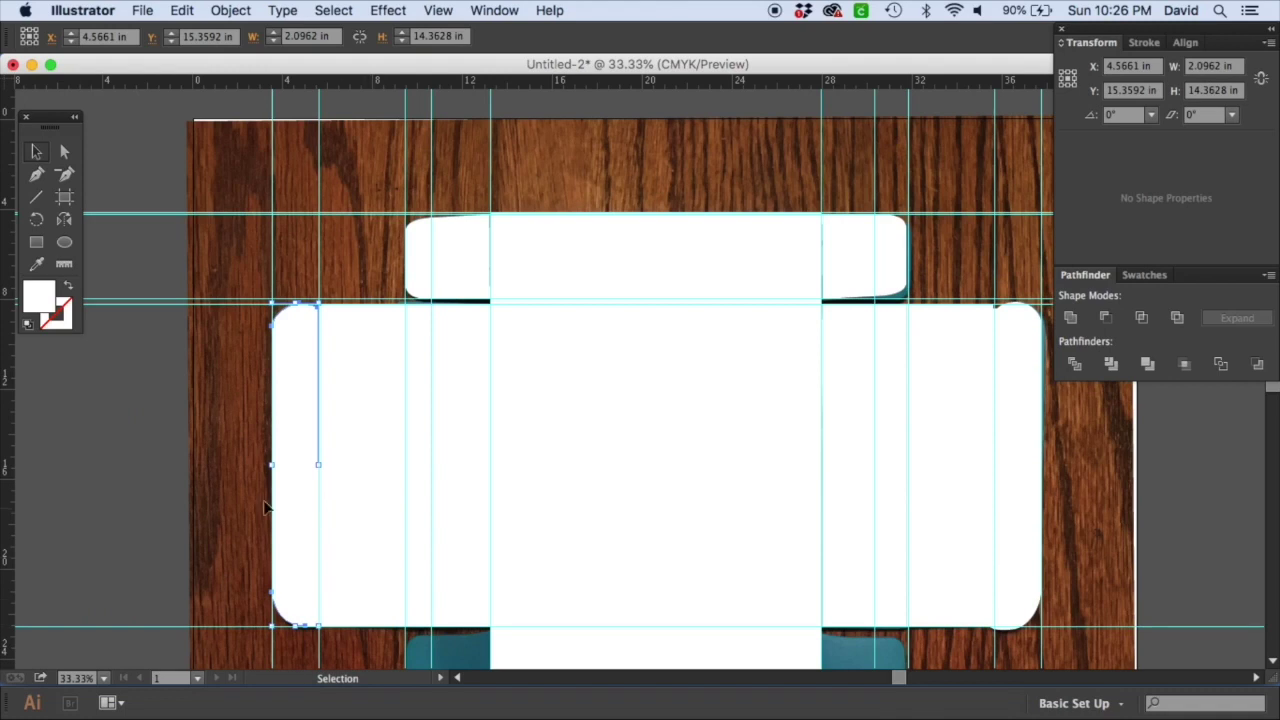
Step: Replace the old right side tab with a copy of the left tab, rotated 180 degrees over the photo's right tab
key("super+z")
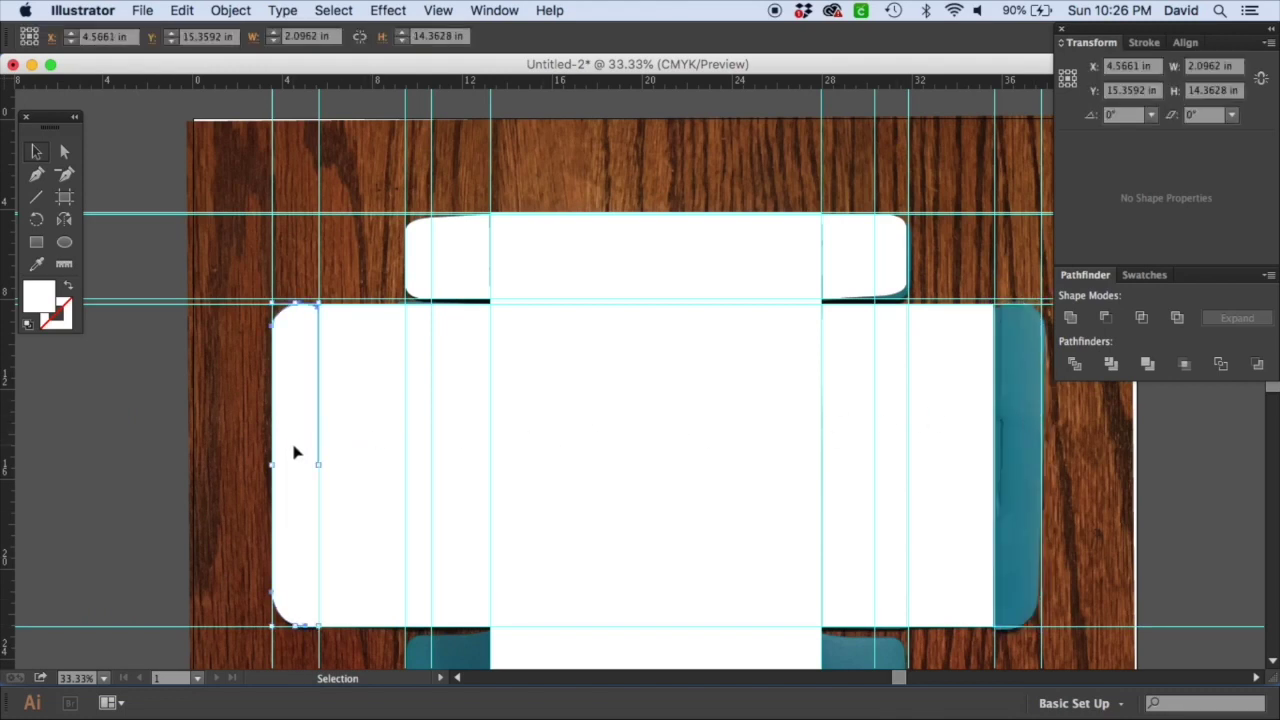
left_click_drag(300, 460, 1014, 480)
key("r")
left_click_drag(886, 343, 1036, 574)
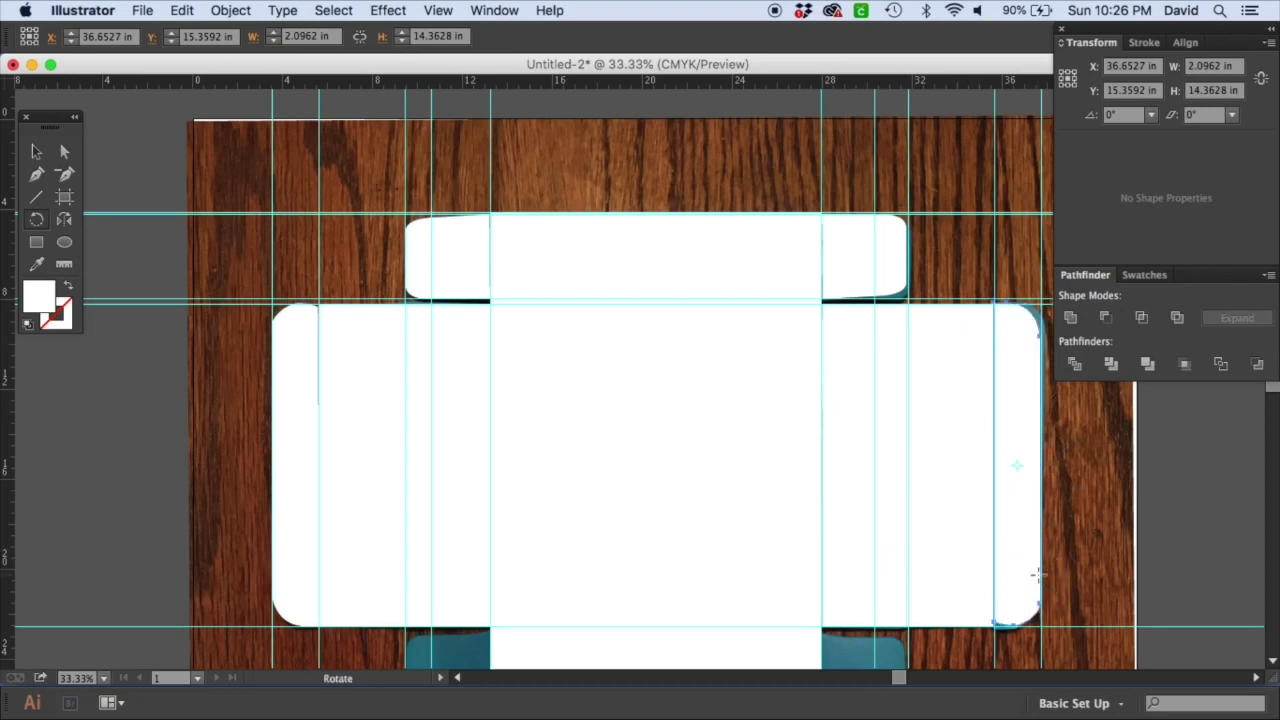
left_click(594, 306)
Step: Trace the small tab on the right of the panel below the main flaps with the Pen tool, including its slanted upper edge and two rounded corners
scroll(620, 286, "down", 10)
scroll(611, 646, "up", 4)
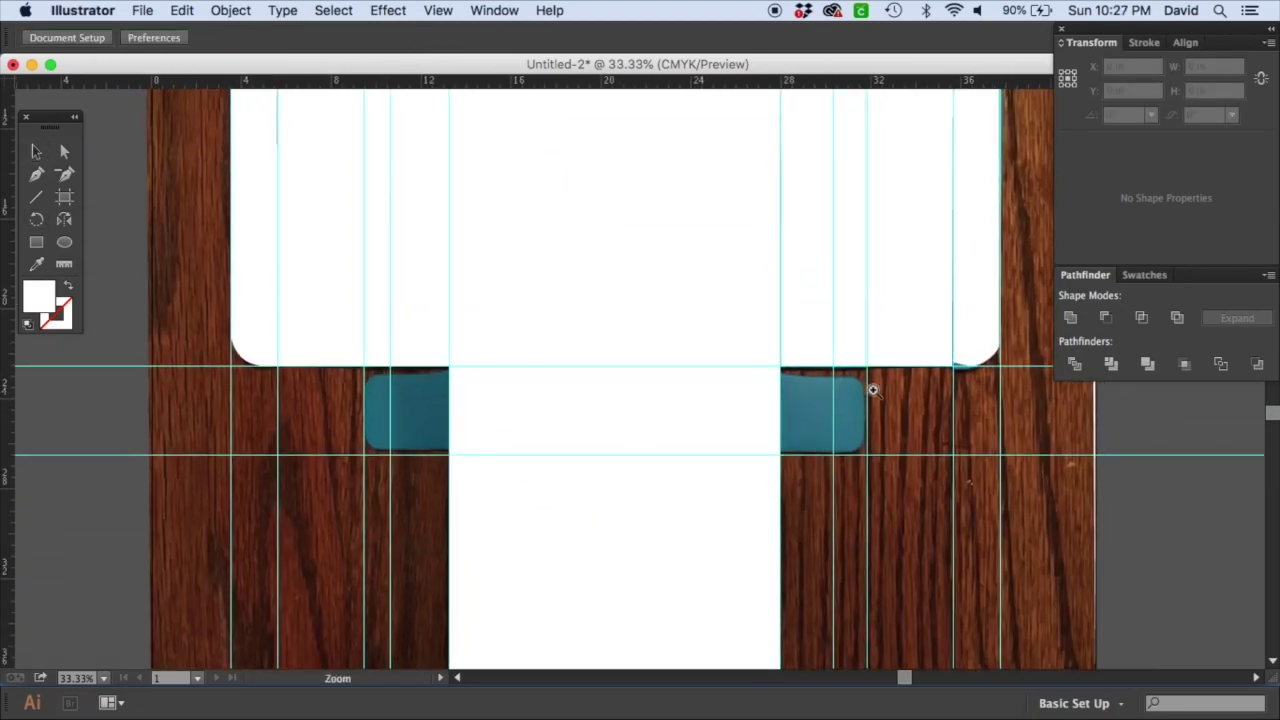
left_click_drag(800, 386, 900, 466)
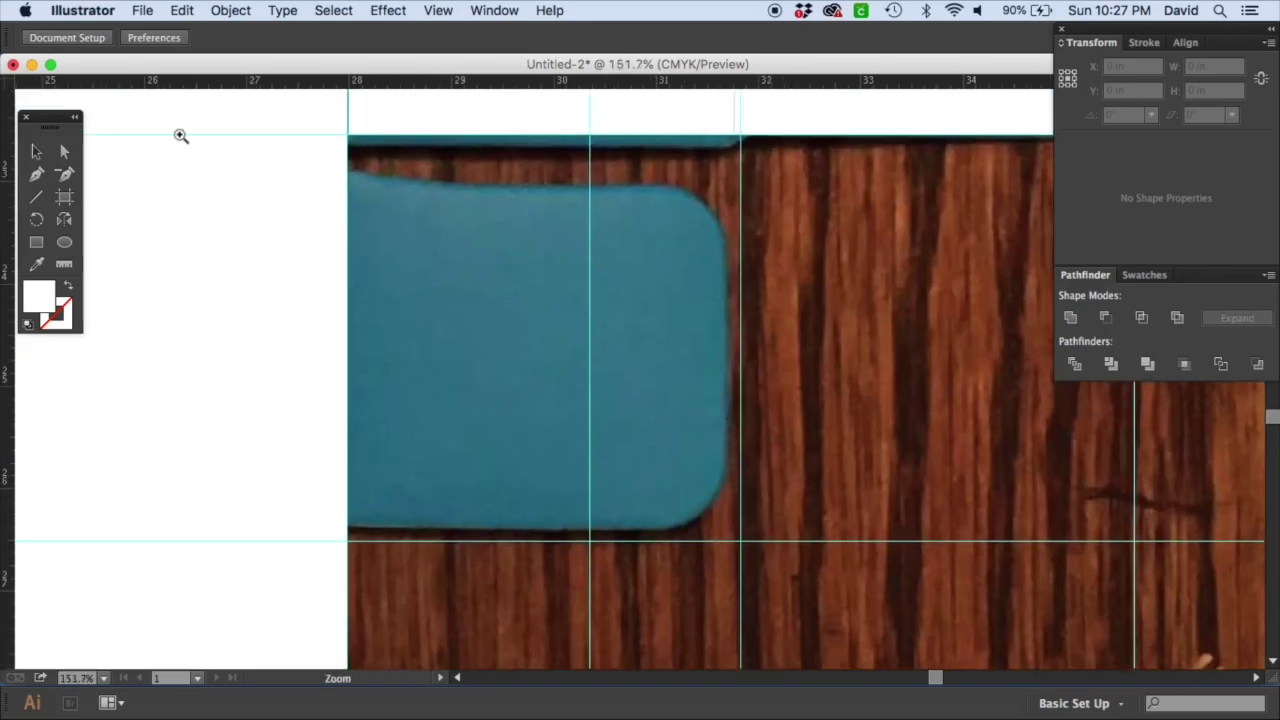
left_click(348, 171)
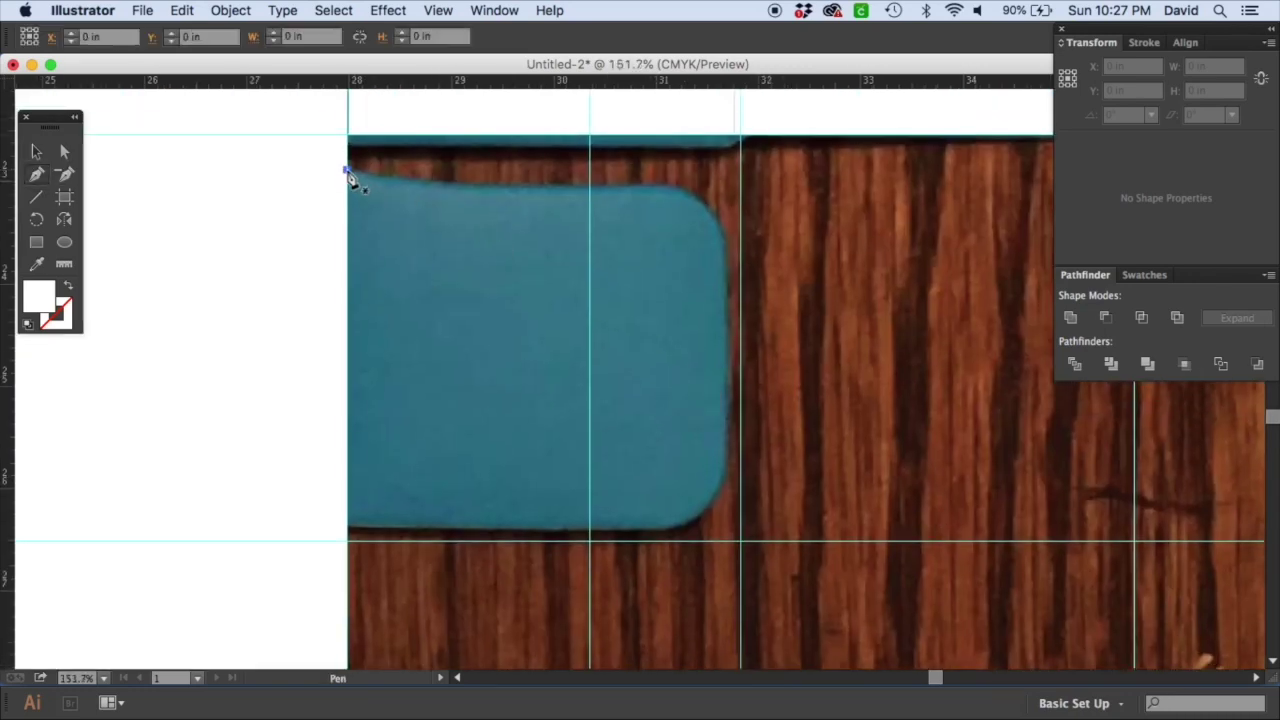
left_click_drag(495, 187, 542, 187)
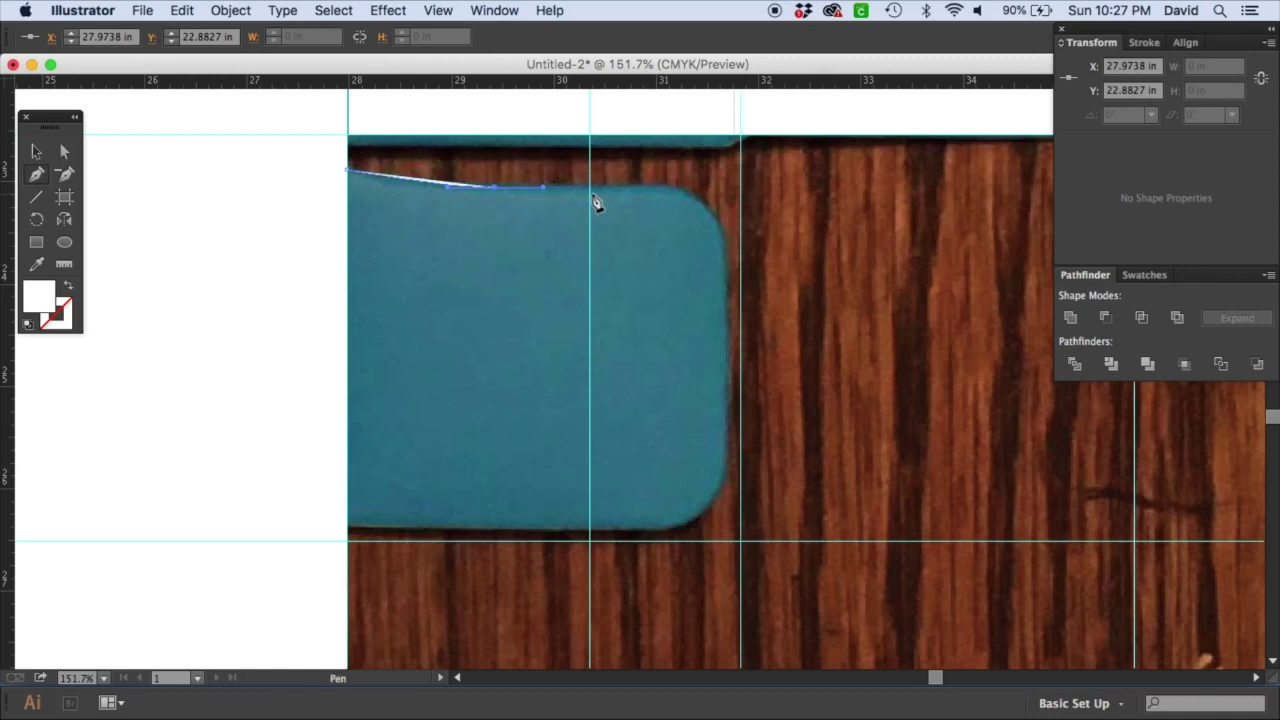
left_click(639, 187)
left_click_drag(723, 258, 733, 340)
left_click(728, 462)
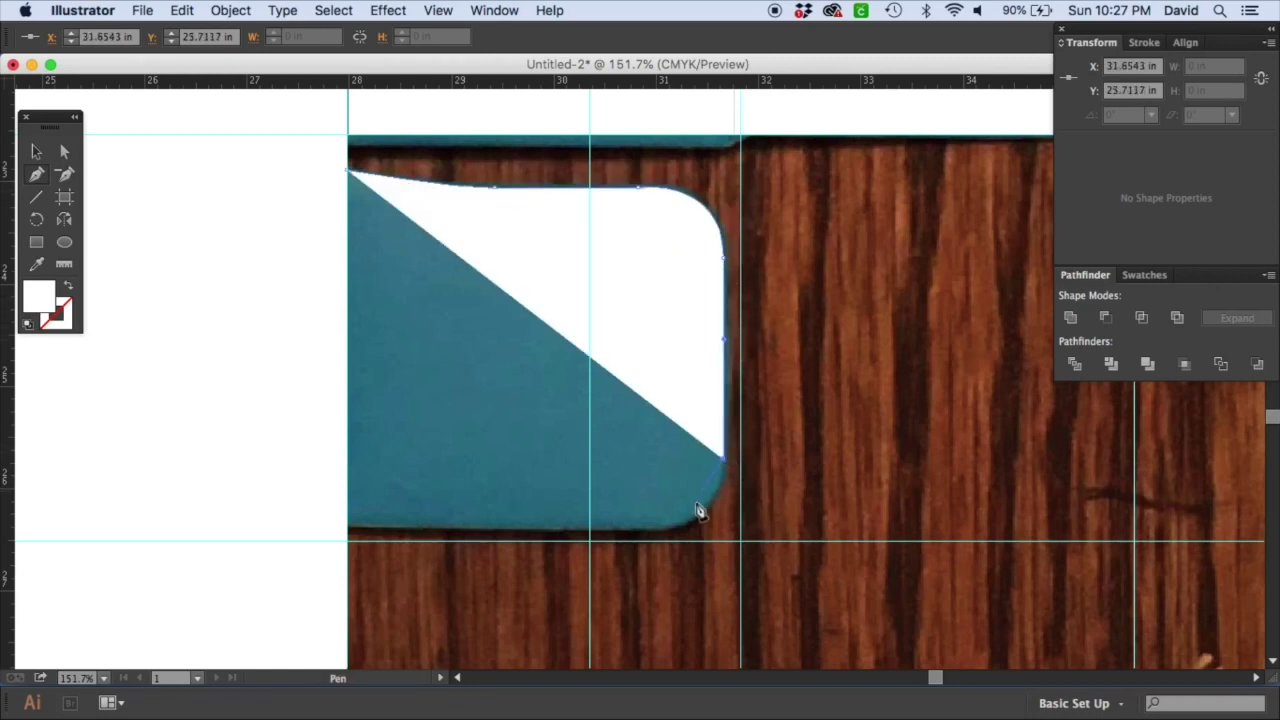
left_click_drag(643, 531, 565, 530)
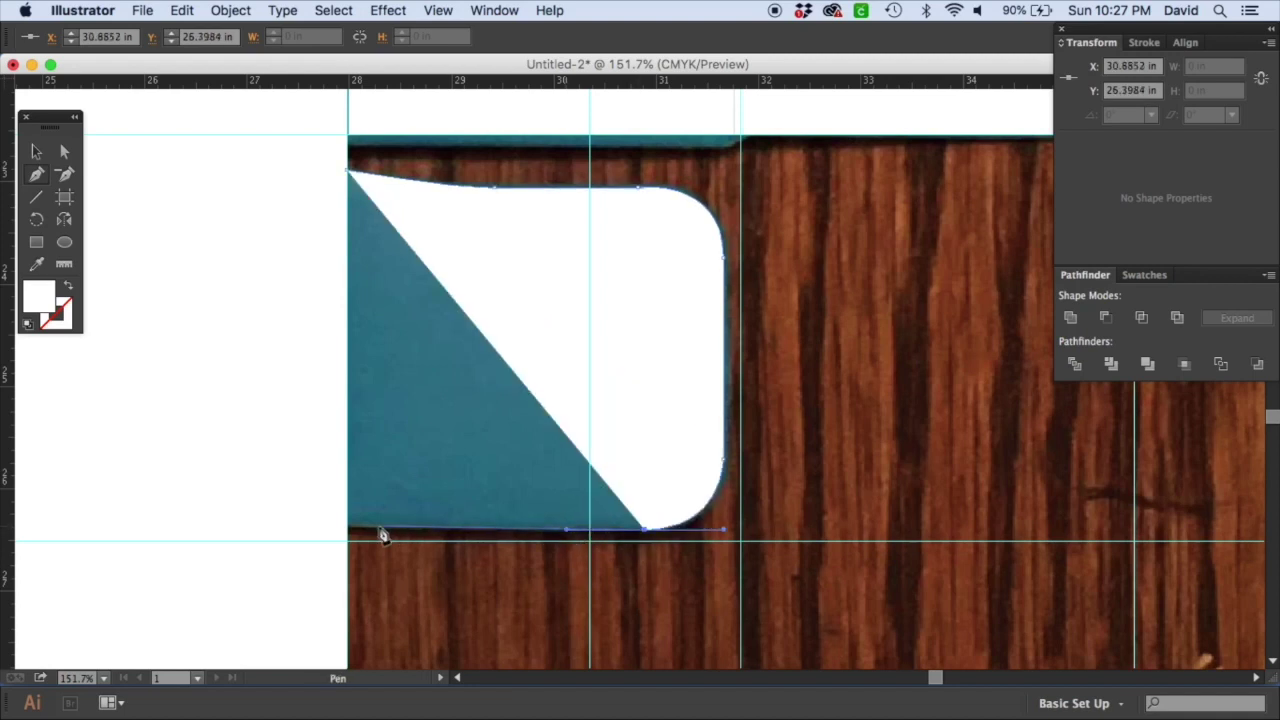
left_click(349, 532)
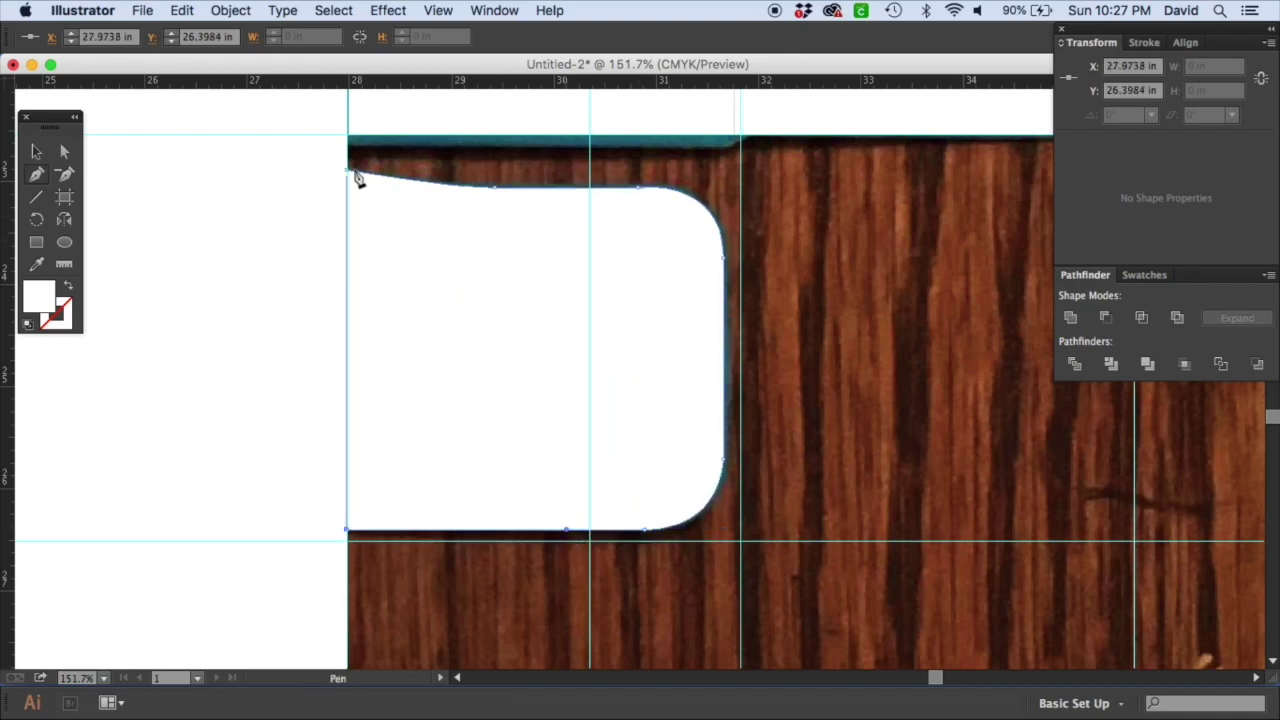
left_click(36, 151)
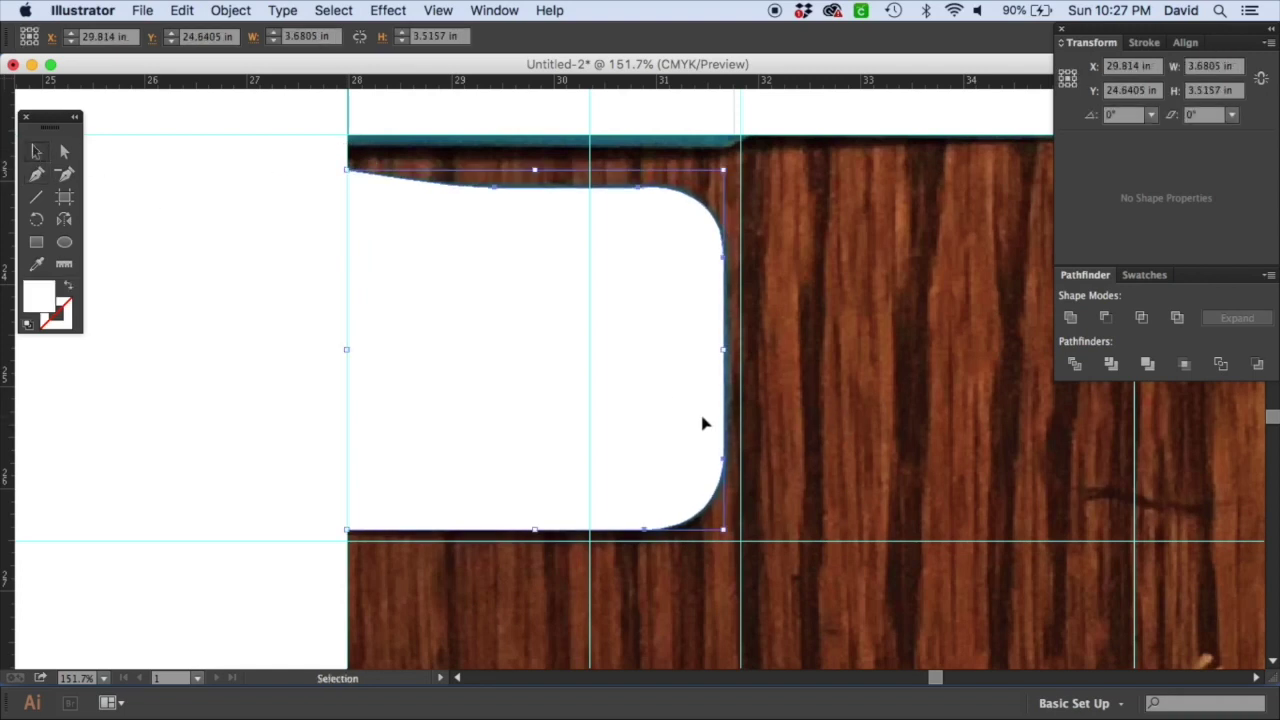
Step: Place a horizontally mirrored copy of the small tab over the matching left tab, with its inner edge on the panel's left guide
left_click_drag(200, 515, 451, 509)
left_click_drag(91, 463, 546, 538)
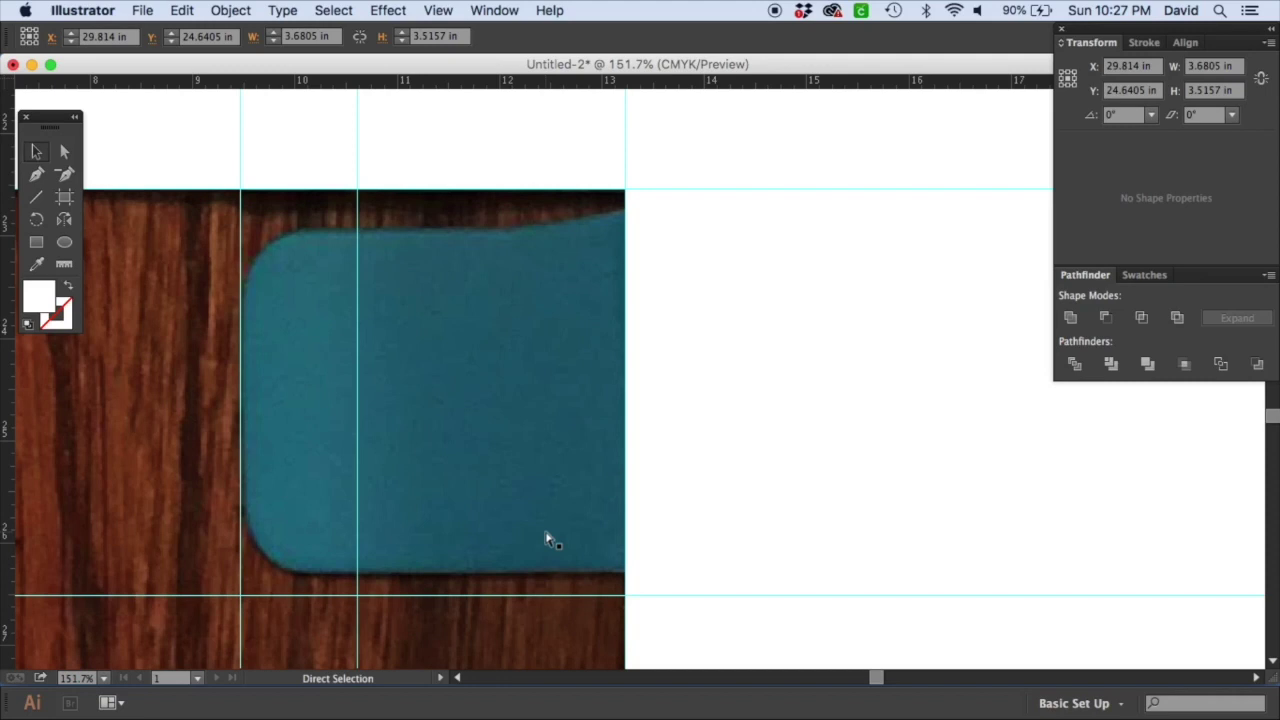
key("super+v")
left_click(37, 221)
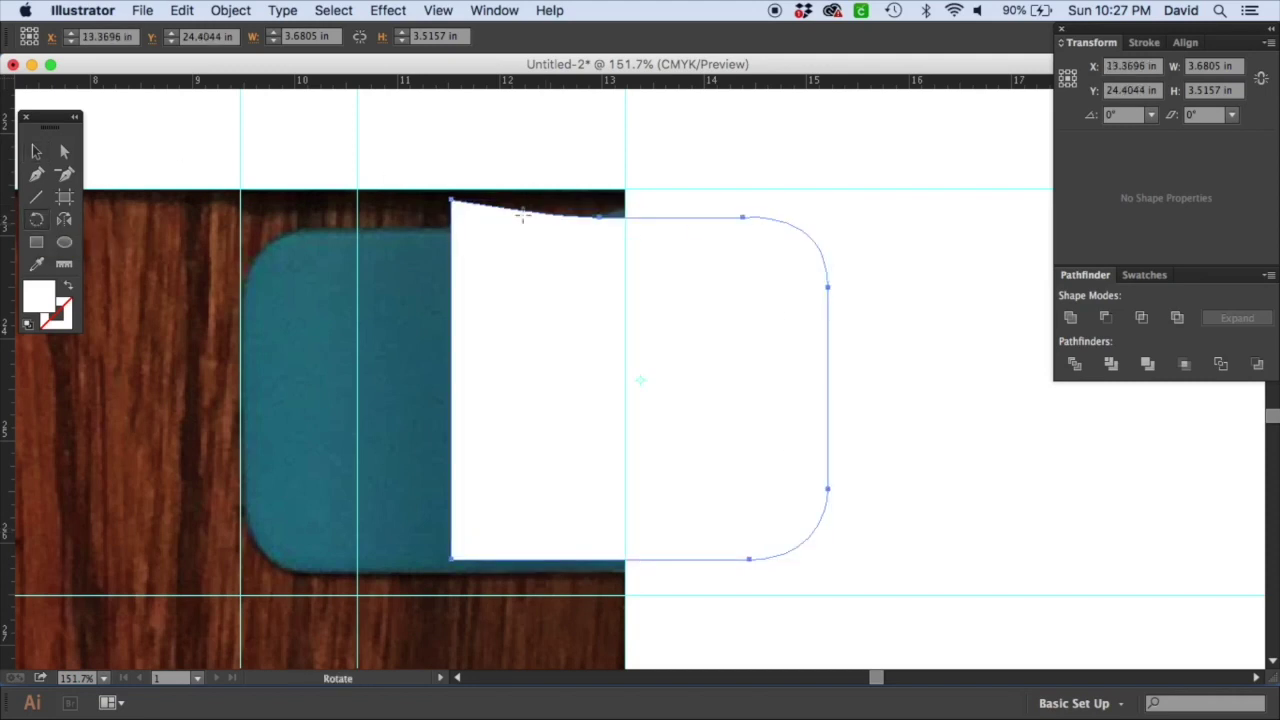
left_click_drag(713, 365, 540, 370)
left_click(37, 151)
left_click_drag(714, 492, 501, 490)
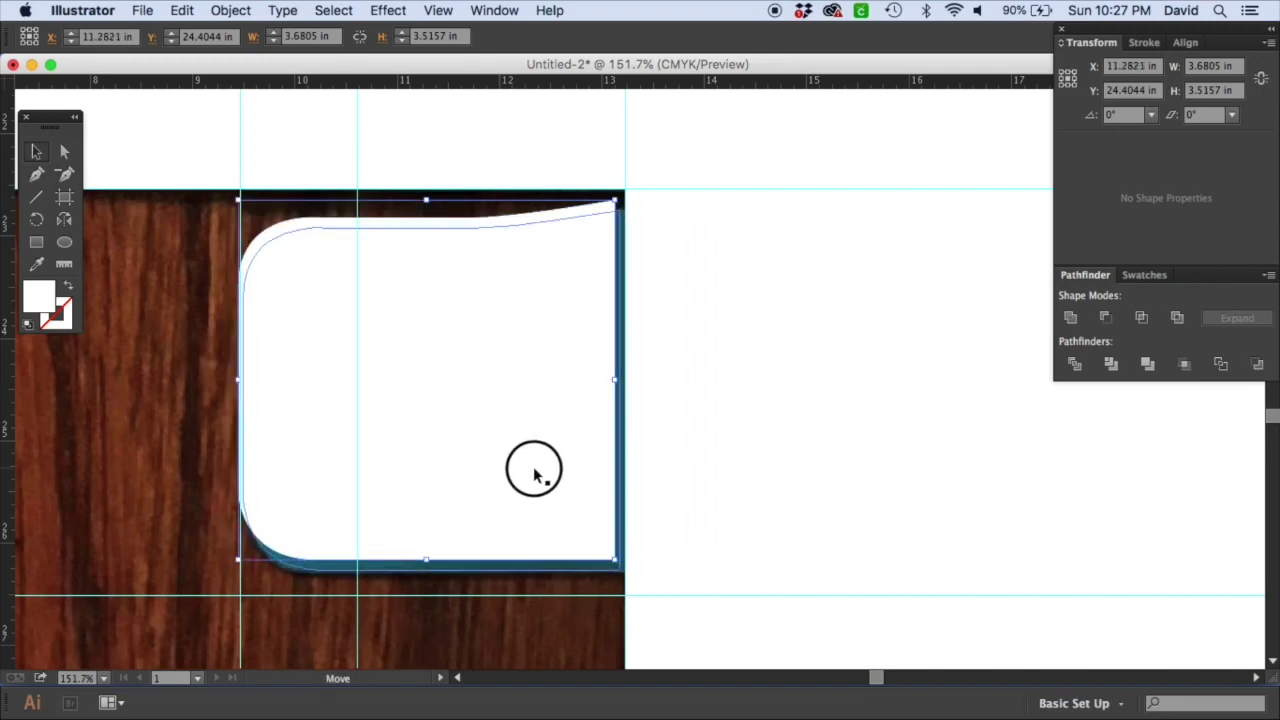
left_click_drag(538, 477, 539, 477)
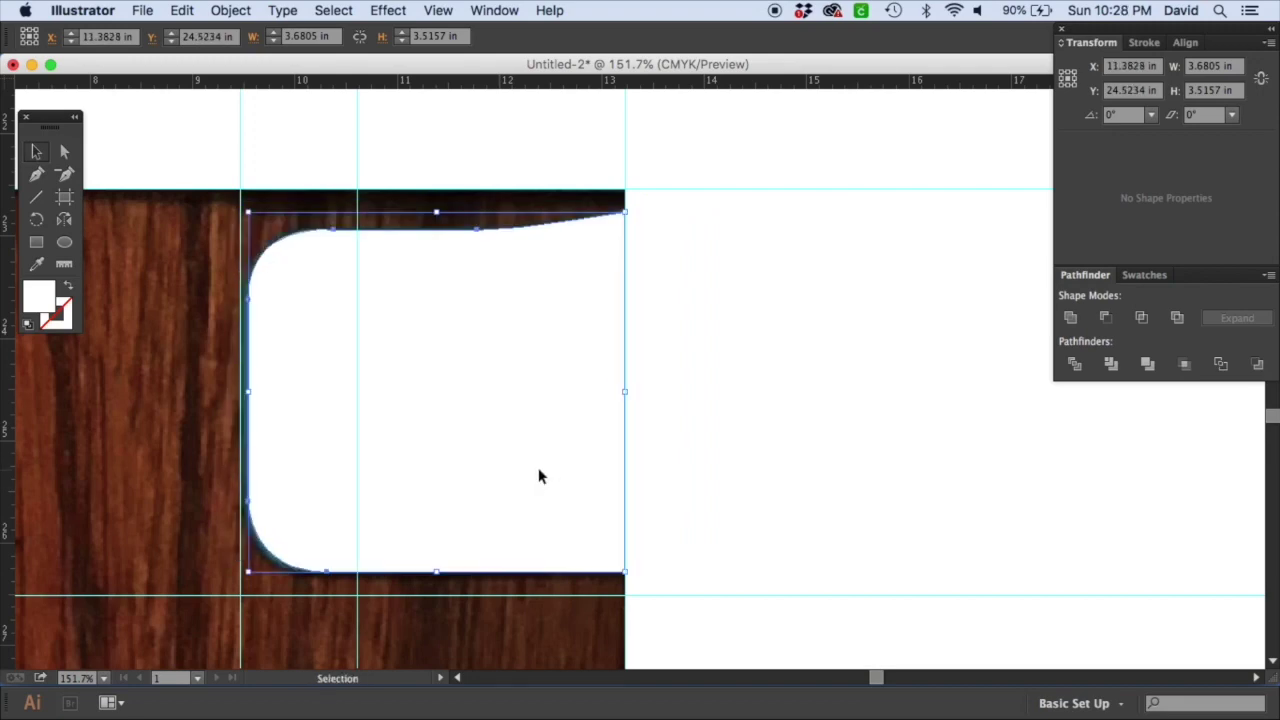
left_click(551, 622)
Step: Start tracing the rounded tab on the bottom panel's right side with the Pen tool, along its upper edge and around to the outer guide
left_click_drag(763, 623, 307, 208)
key("super+minus")
key("super+minus")
key("super+minus")
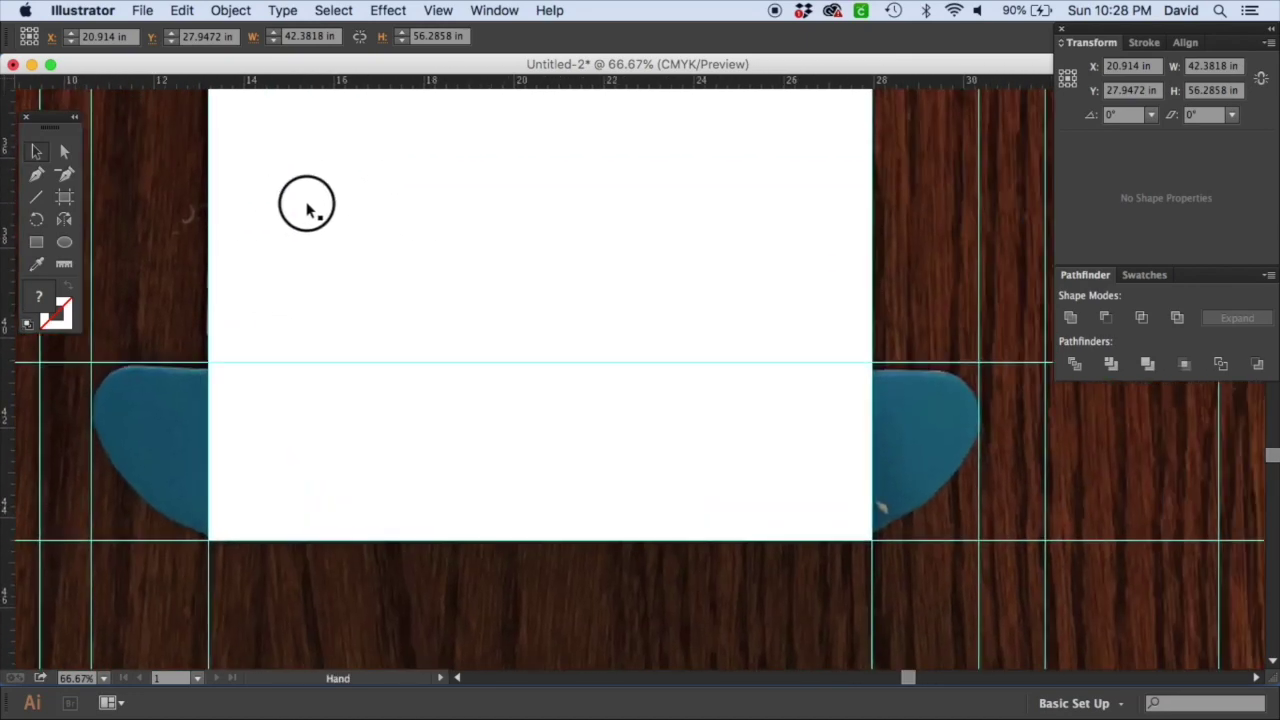
left_click_drag(817, 342, 1078, 564)
left_click_drag(680, 428, 696, 450)
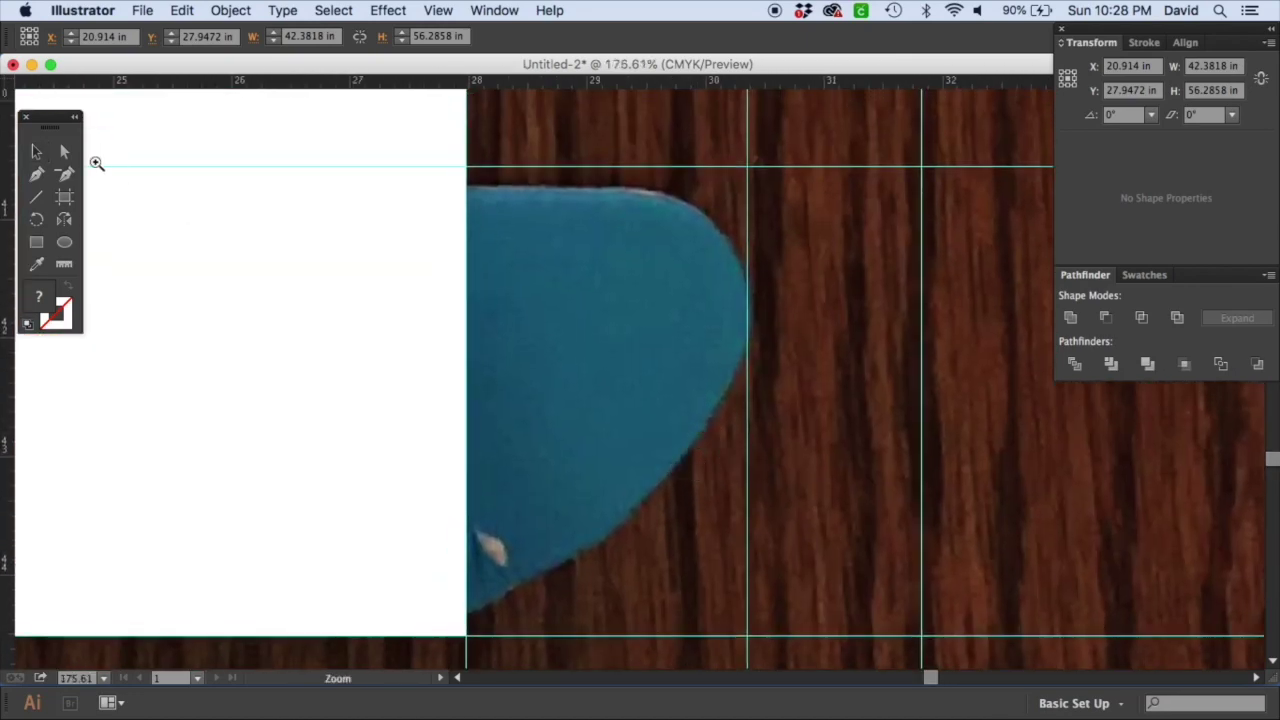
left_click(467, 187)
left_click(614, 187)
left_click_drag(747, 302, 747, 425)
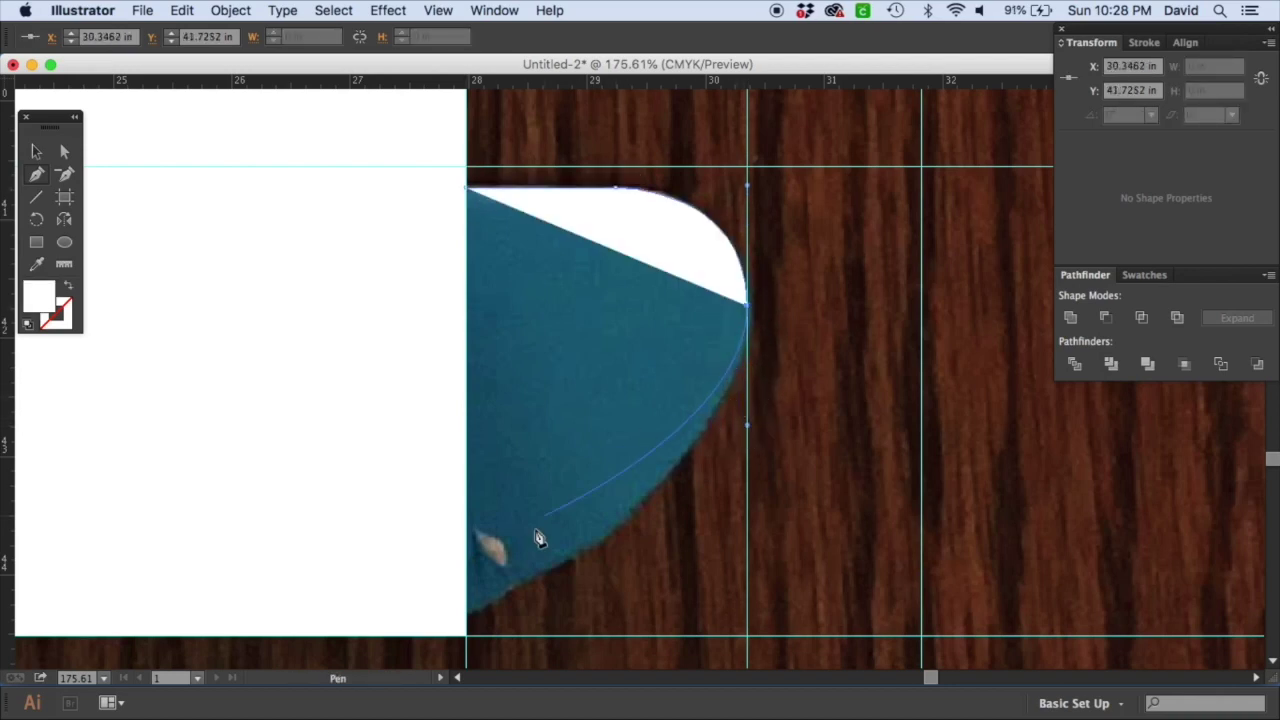
Step: Curve the rounded tab's outline down to the panel's edge and bring it back up to its starting corner
left_click_drag(468, 616, 306, 413)
scroll(531, 343, "up", 5)
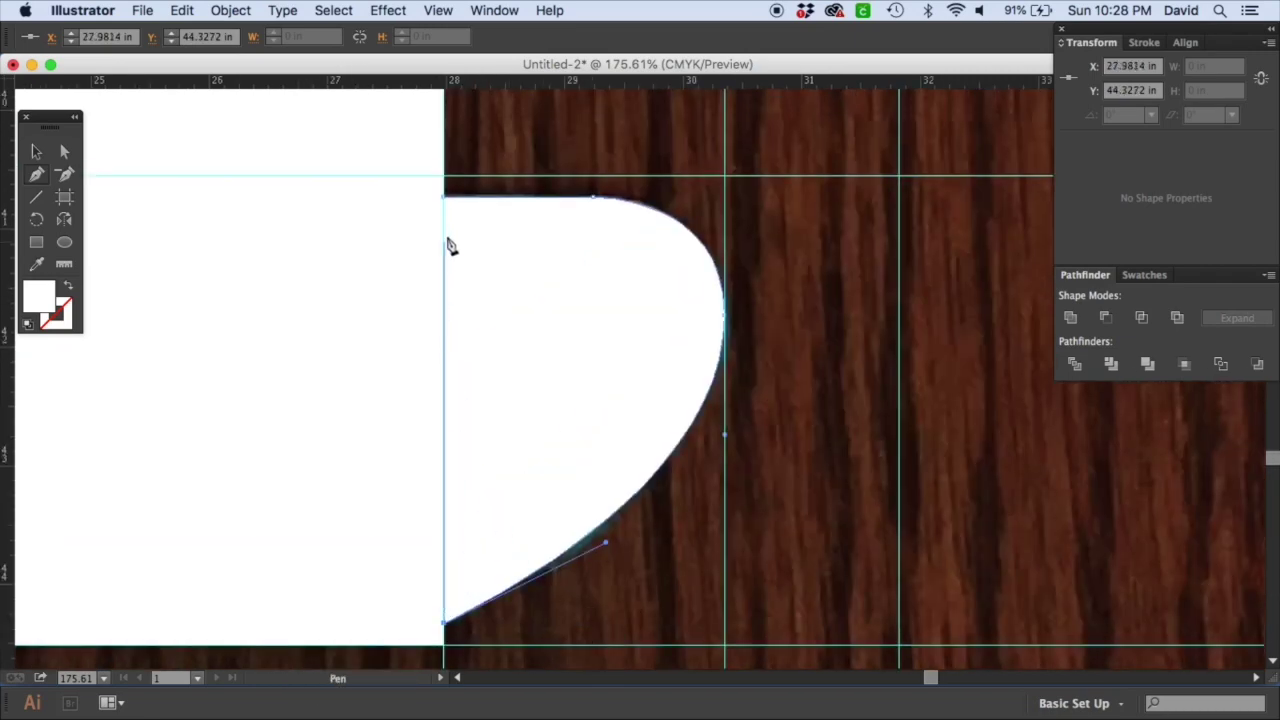
left_click(444, 197)
left_click(37, 151)
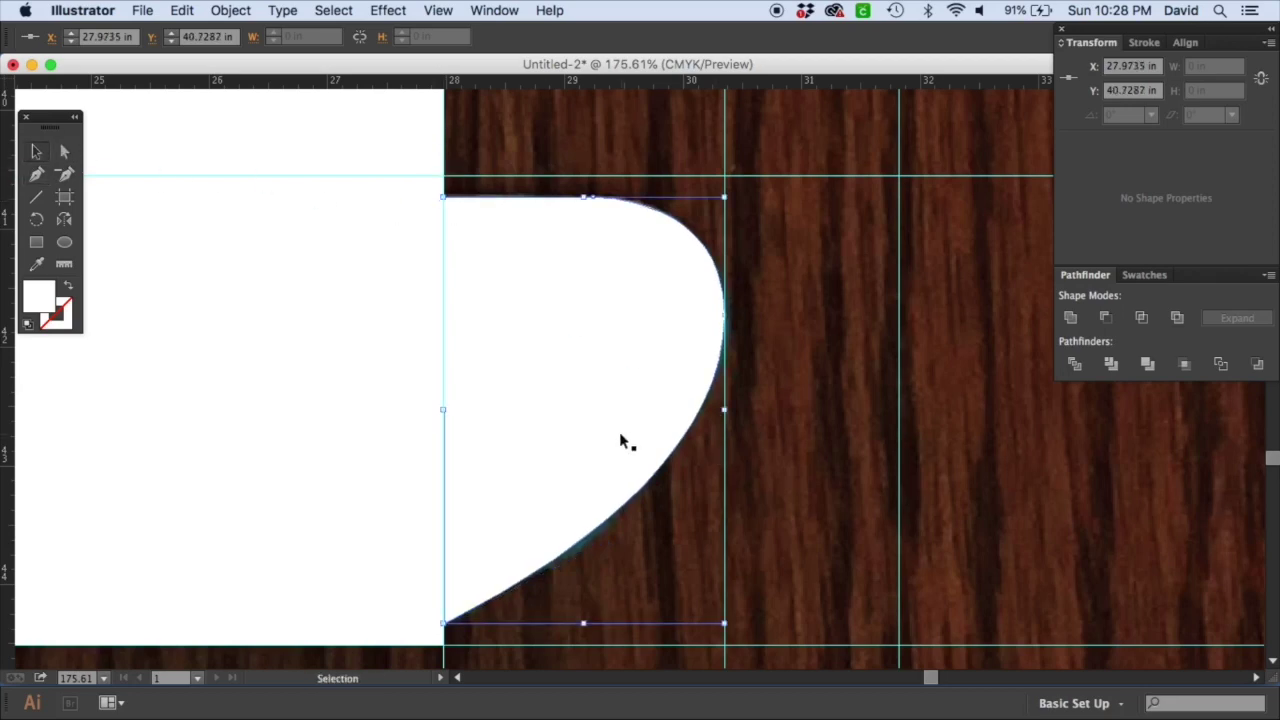
Step: Try to place a copy of the rounded tab over the opposite tab on the bottom panel's left side
key("space")
left_click_drag(217, 526, 849, 460)
left_click_drag(221, 465, 928, 492)
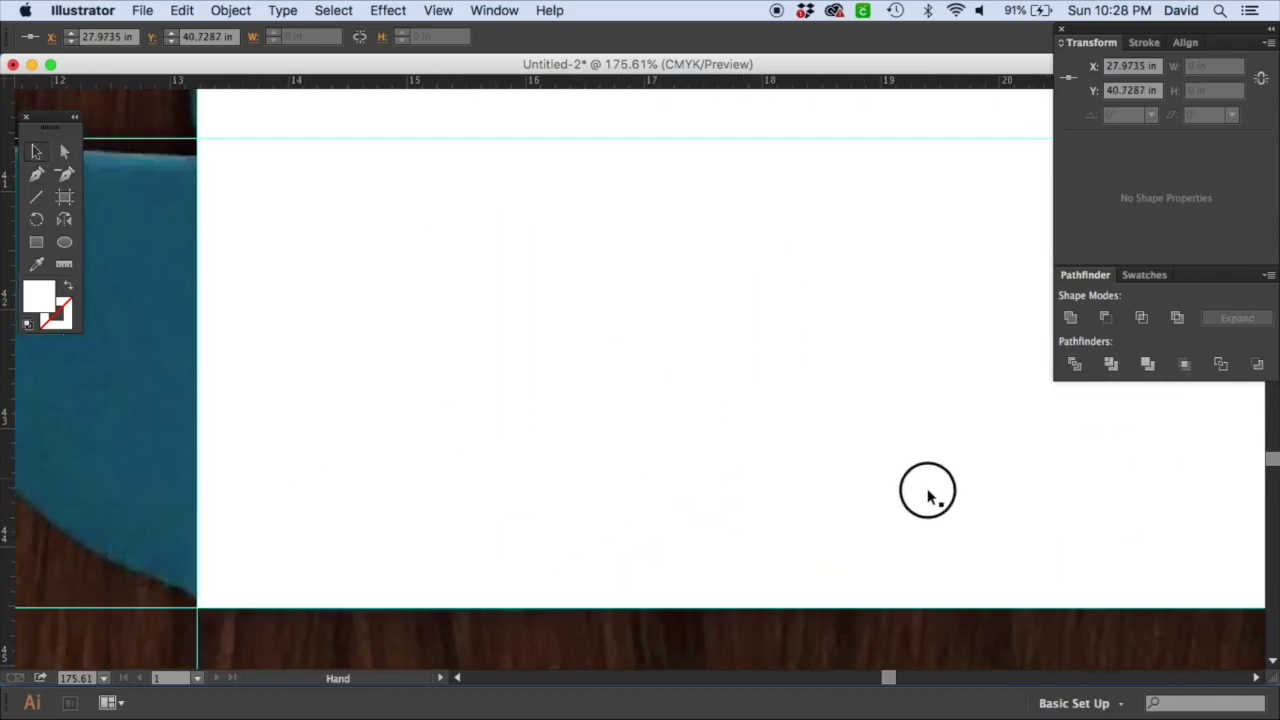
left_click_drag(285, 490, 728, 545)
left_click(609, 289)
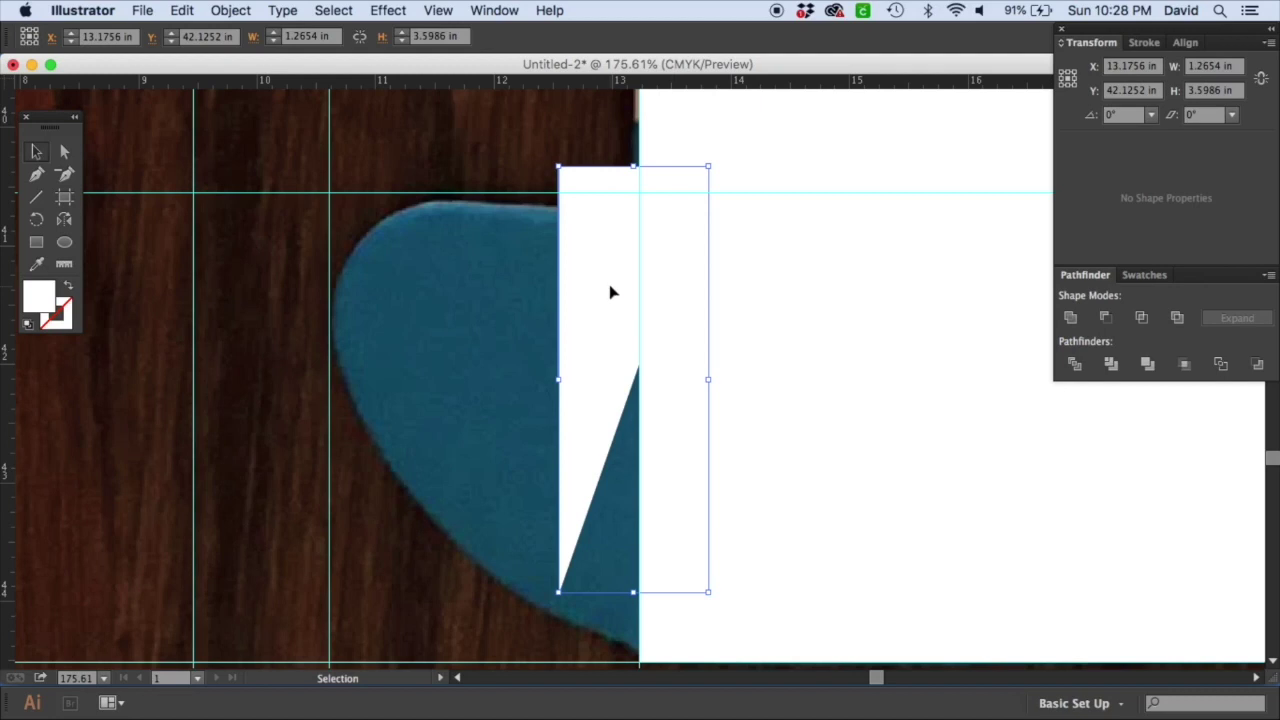
key("space")
left_click_drag(614, 299, 146, 455)
Step: Complete the rounded tab's straight inner edge with the Pen tool, between its mid-height anchor and lower corner
key("p")
left_click(474, 401)
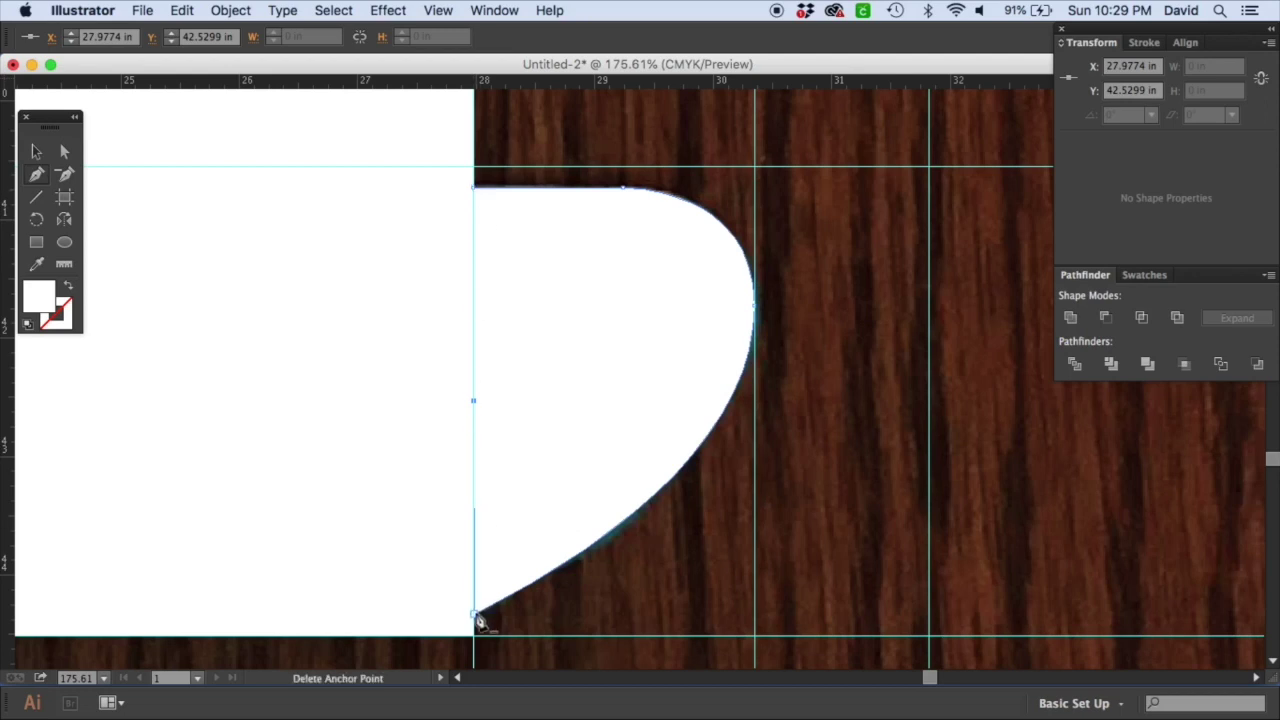
left_click(476, 620)
key("ctrl+z")
left_click(36, 151)
Step: Try moving the rounded tab away from the panel to test its outline, and undo the move
left_click_drag(548, 400, 615, 403)
left_click(37, 177)
left_click(36, 151)
key("a")
key("ctrl+y")
key("ctrl+y")
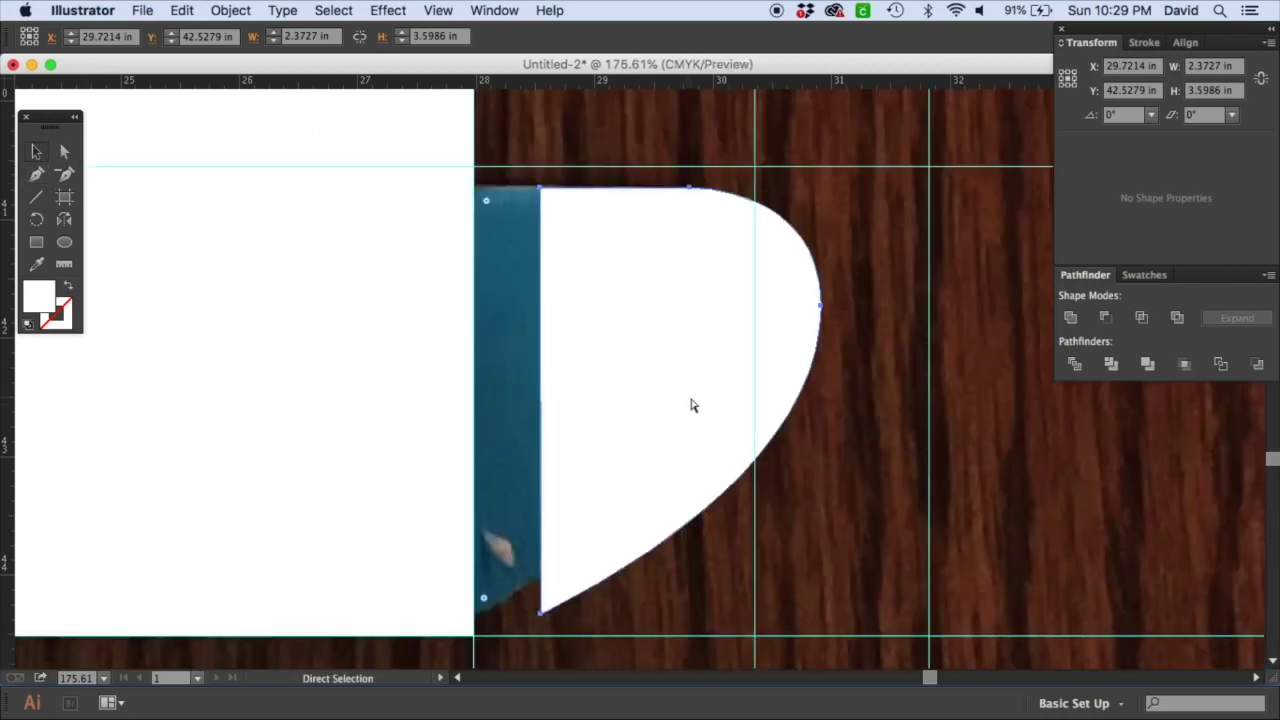
key("ctrl+z")
Step: Place a copy of the rounded tab beside the bottom panel's left tab, and rotate and reflect it to match that side
scroll(429, 441, "left", 10)
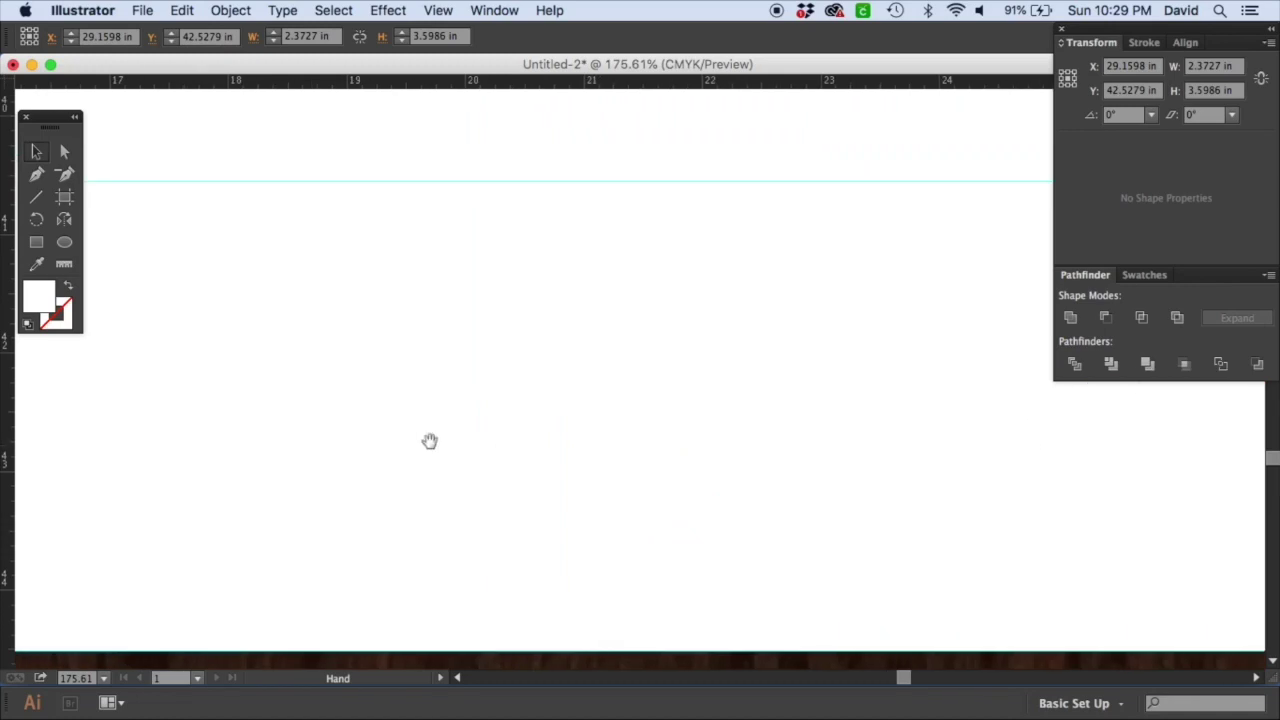
scroll(429, 441, "left", 10)
left_click_drag(702, 296, 694, 251)
key("r")
left_click_drag(808, 209, 120, 180)
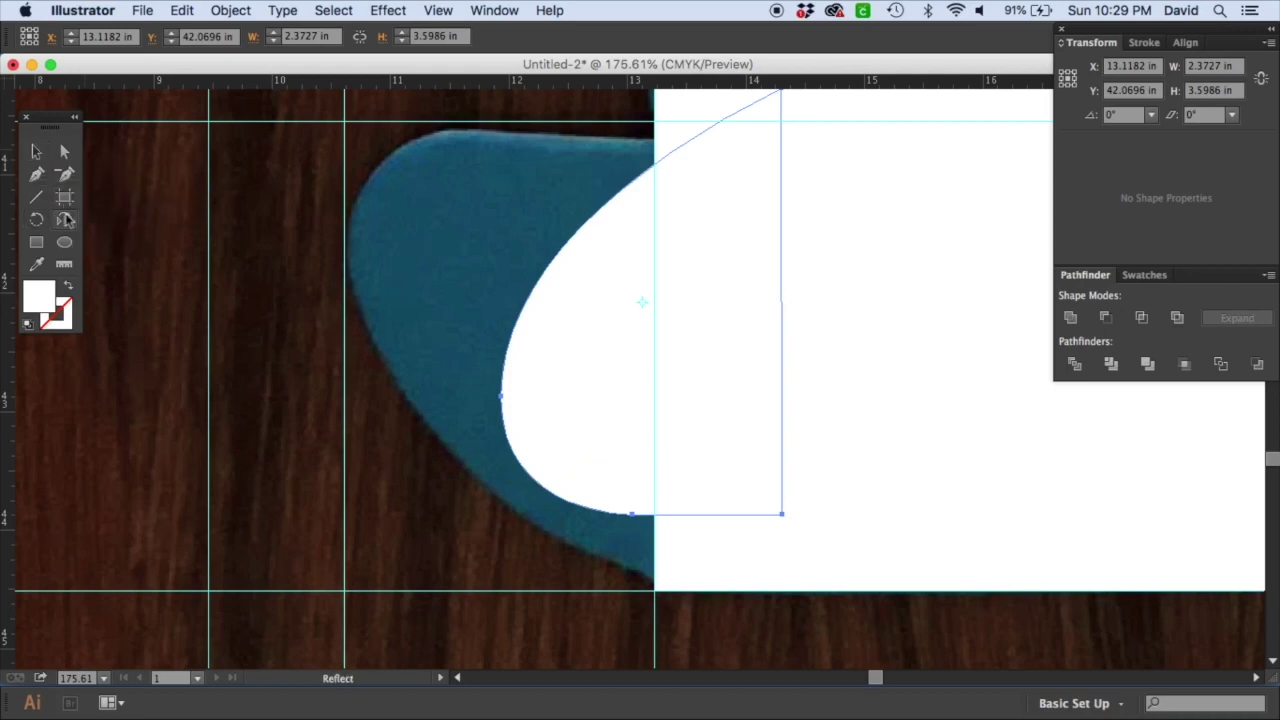
left_click_drag(646, 157, 571, 457)
Step: Fit the mirrored rounded tab over the photo's left tab with its inner edge on the panel's left guide, and deselect it
key("v")
left_click_drag(450, 347, 531, 390)
mouse_move(474, 442)
left_mouse_down()
mouse_move(460, 434)
mouse_move(486, 437)
left_mouse_up()
left_click(257, 467)
key("super+minus")
key("super+minus")
key("super+minus")
key("super+minus")
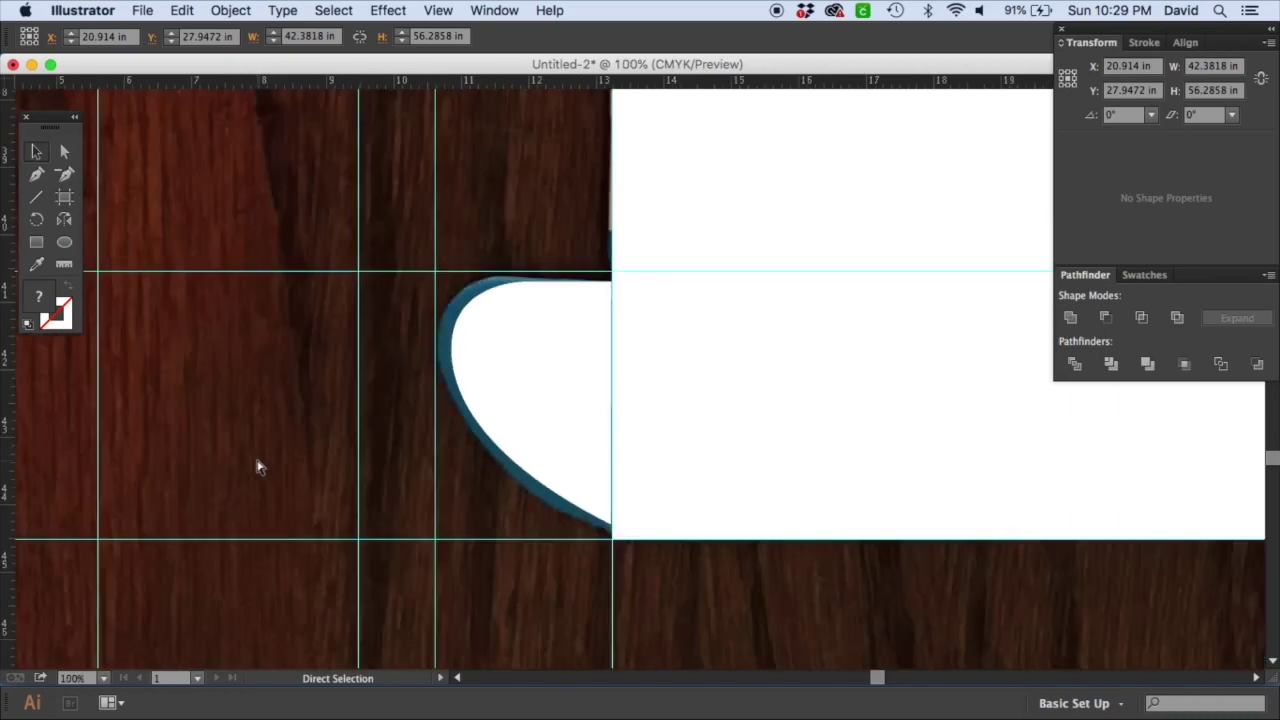
scroll(551, 384, "up", 5)
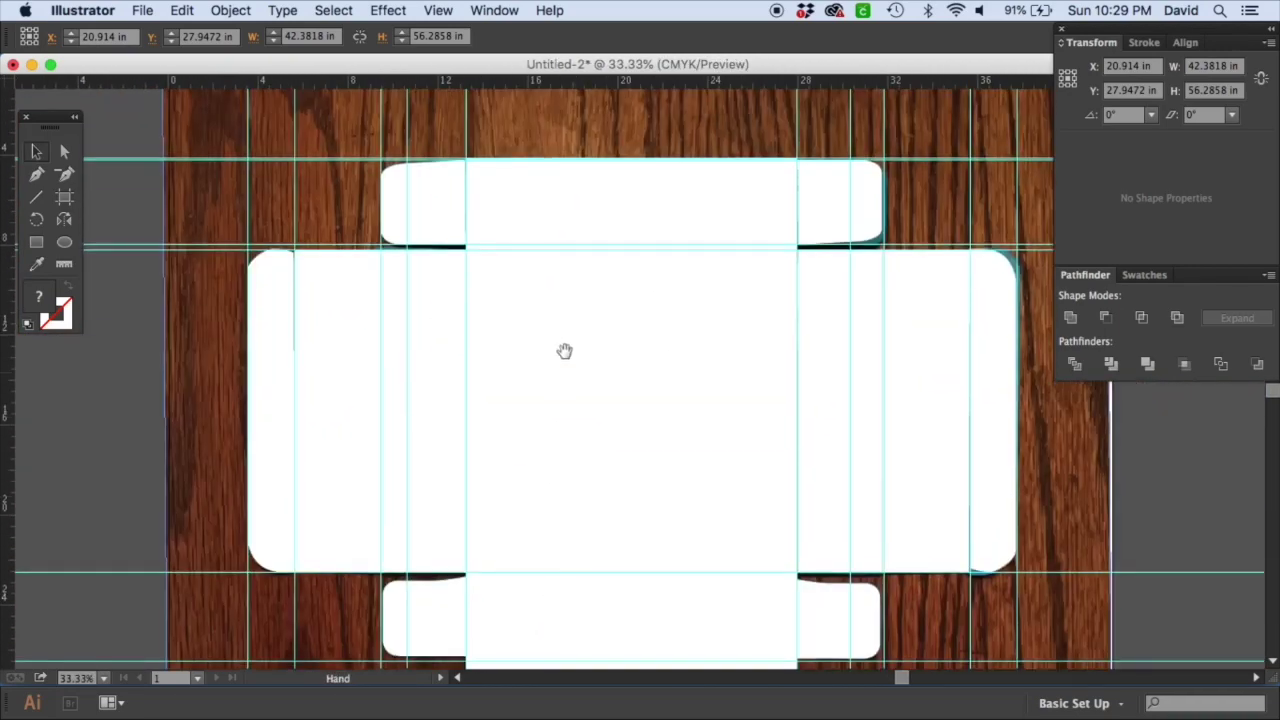
Step: Cut the top flap's right rounded tab and paste it back as a loose shape near the flap
left_click_drag(702, 154, 915, 325)
left_click_drag(385, 374, 985, 395)
left_click_drag(365, 400, 932, 409)
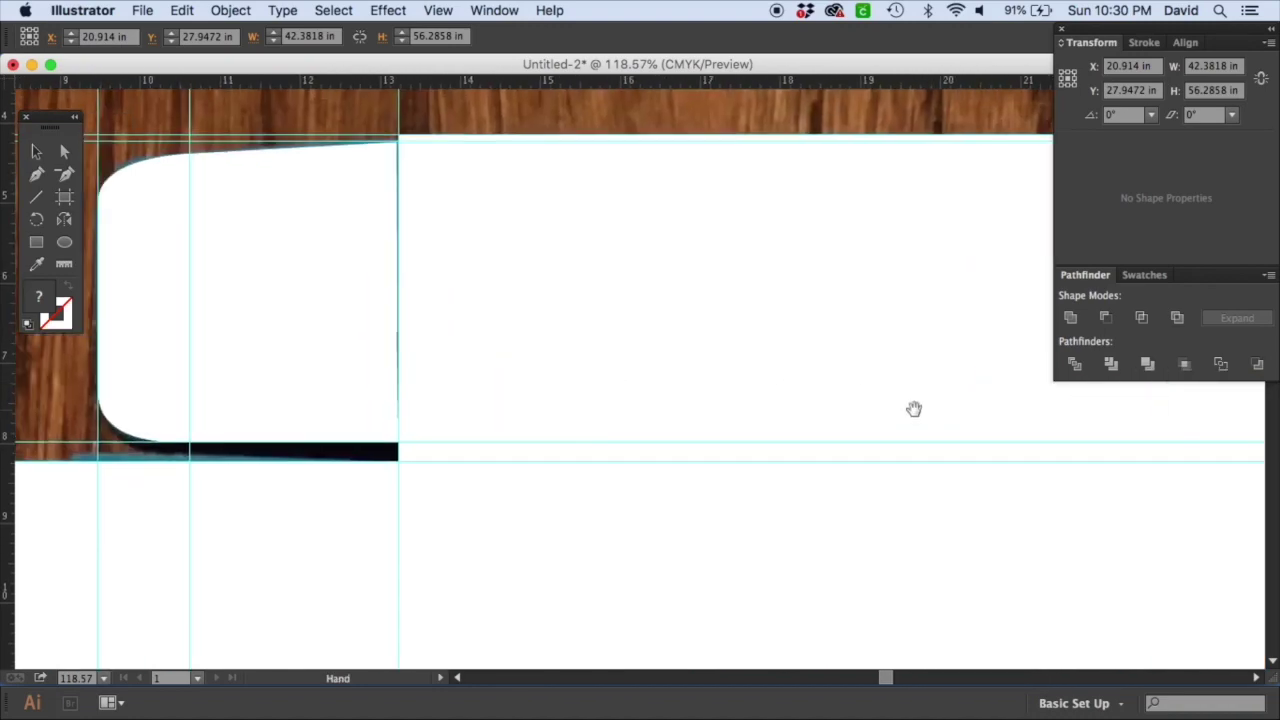
left_click(254, 304)
left_click_drag(254, 302, 80, 369)
scroll(403, 374, "right", 10)
left_click(534, 347)
key("super+x")
key("super+v")
Step: Reflect the pasted tab so its slanted edge is on top, fit it against the top flap's right edge, and deselect it
key("o")
left_click_drag(489, 226, 698, 328)
key("v")
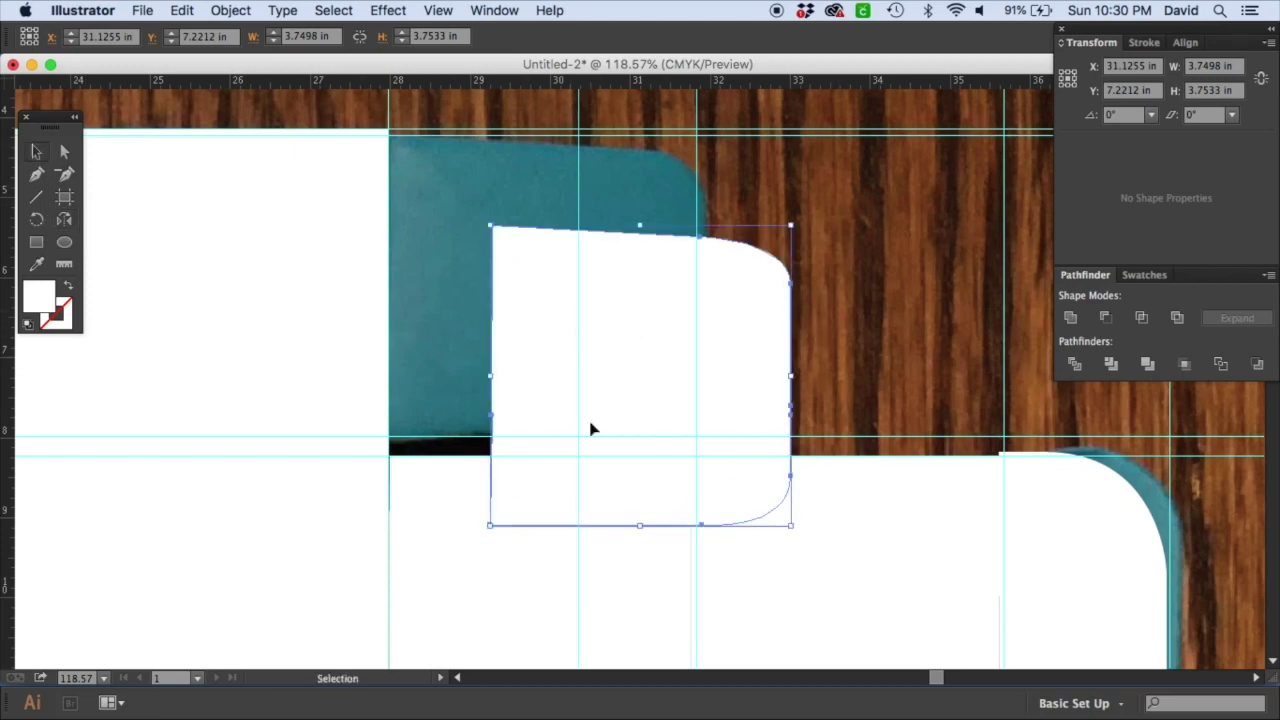
left_click_drag(524, 347, 424, 258)
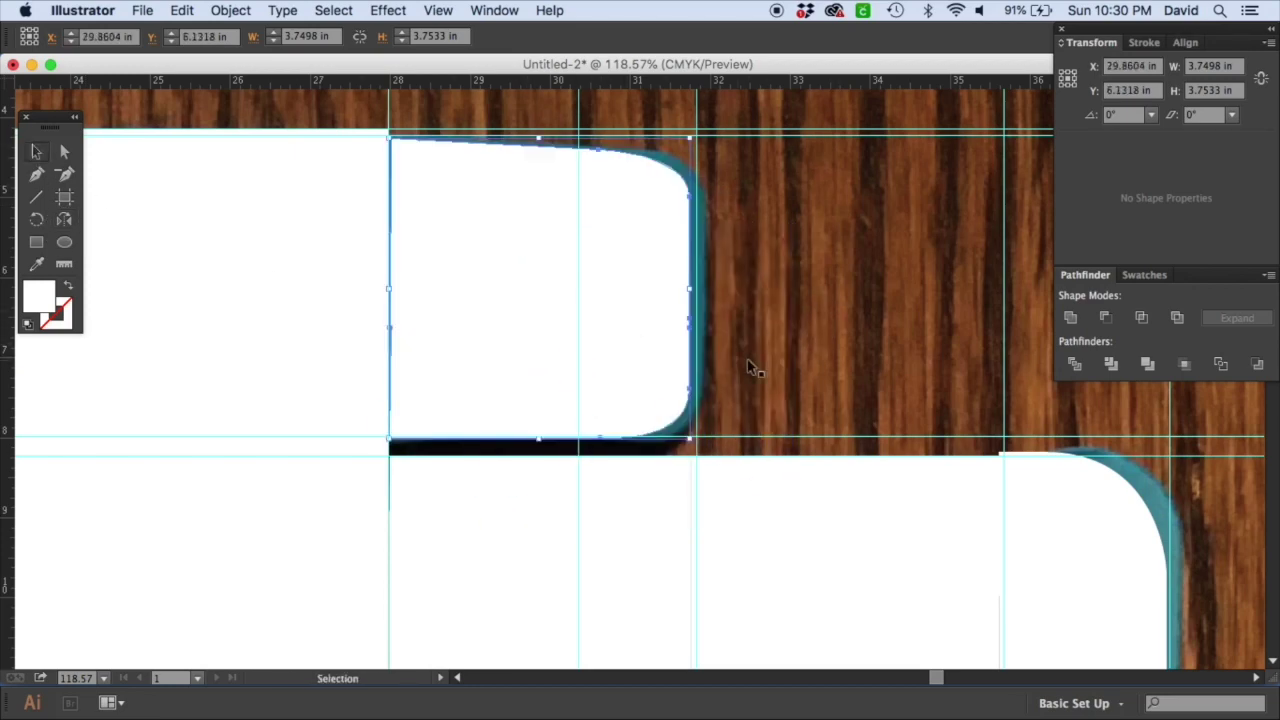
left_click(740, 362)
Step: Hide the guides and move all the traced white shapes, without the photo, to the empty area right of the photo
key("super+minus")
key("super+minus")
key("super+minus")
key("super+minus")
key("super+minus")
scroll(534, 286, "down", 3)
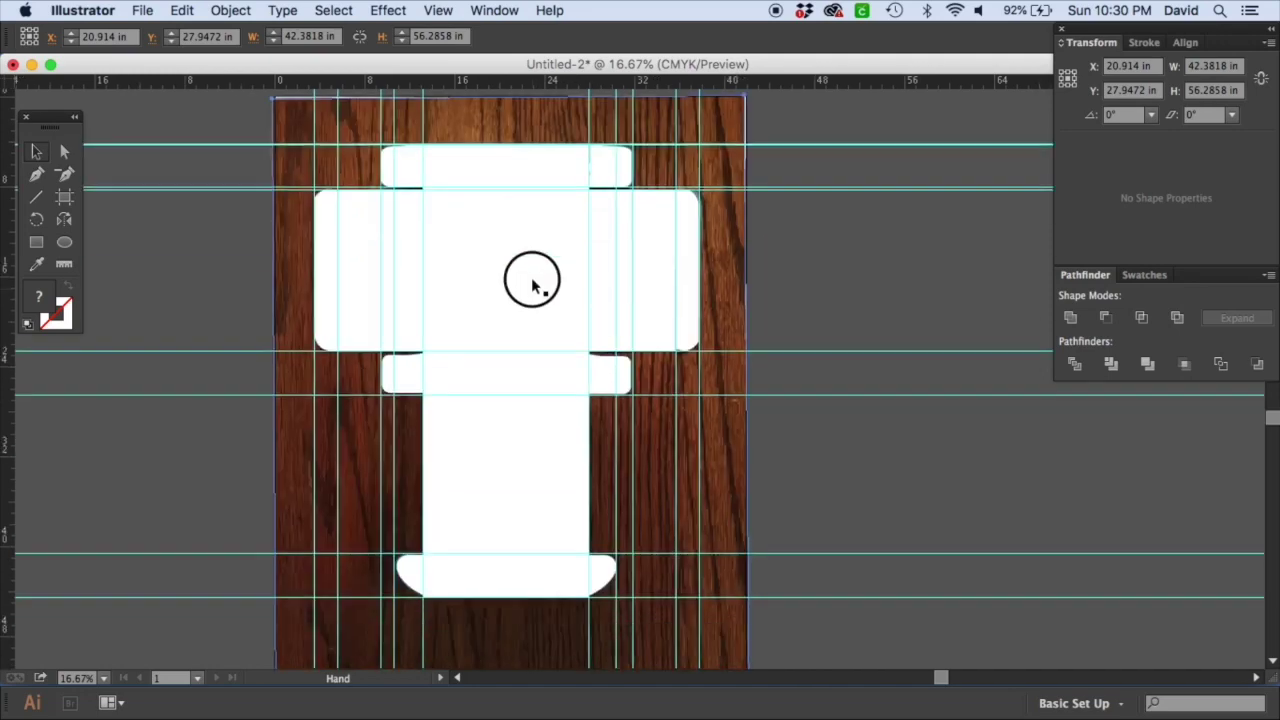
scroll(600, 364, "down", 2)
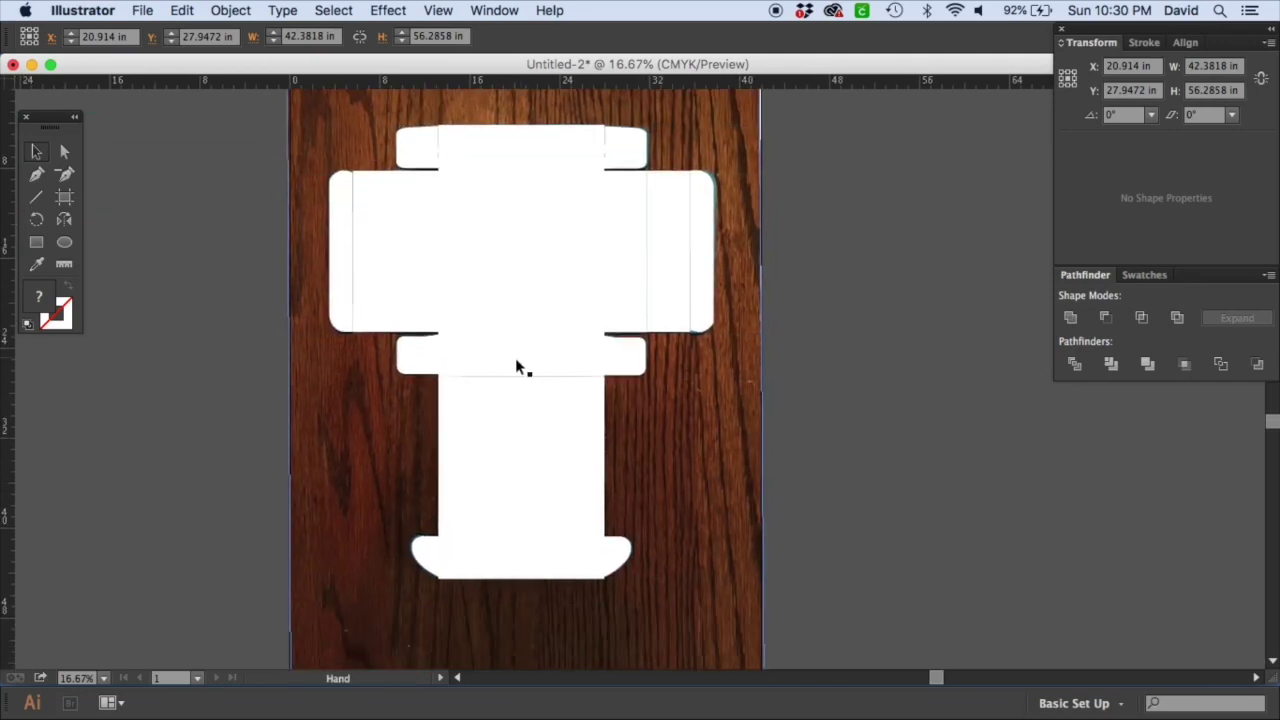
key("super+minus")
left_click(366, 494)
left_click_drag(366, 494, 357, 443)
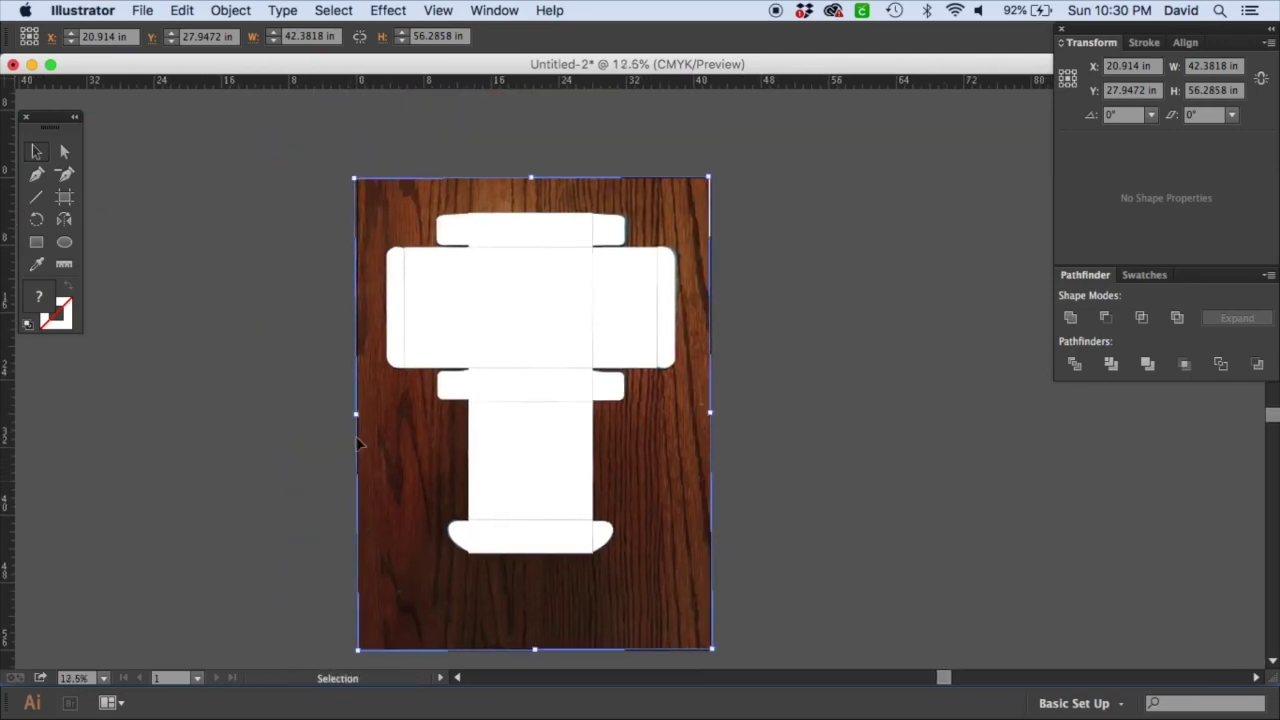
left_click_drag(305, 205, 743, 600)
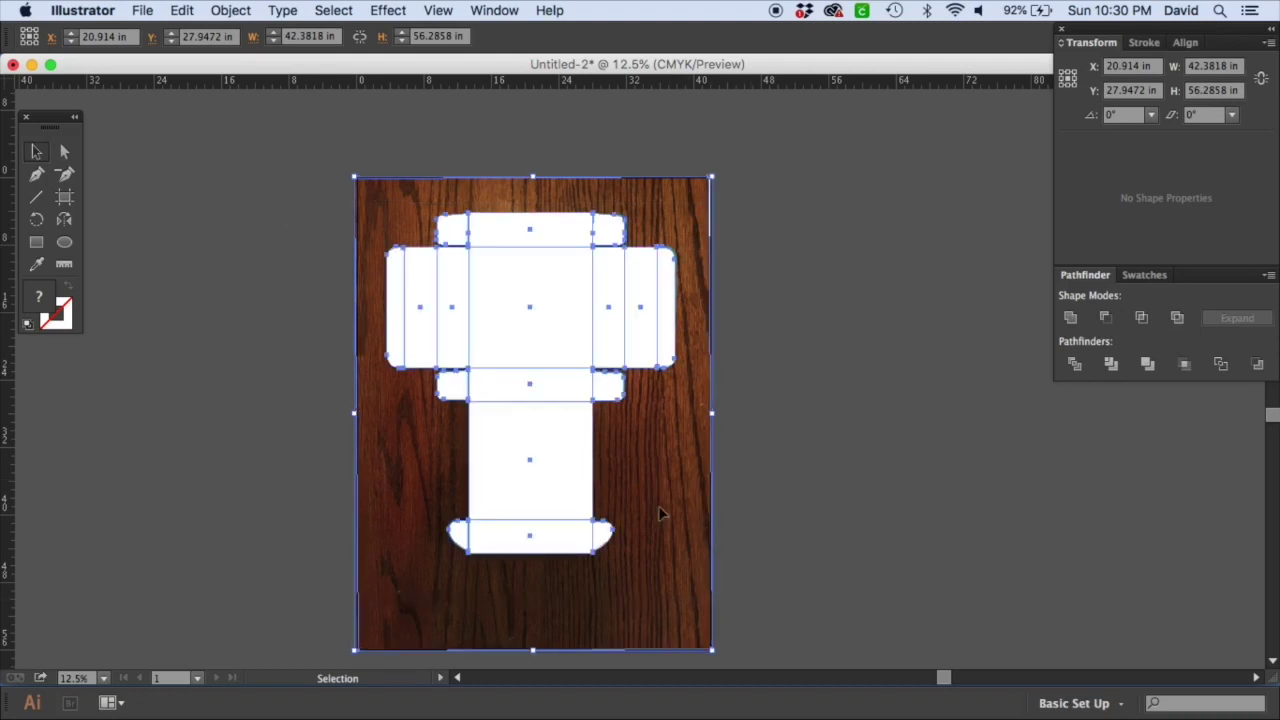
left_click(647, 558, "shift")
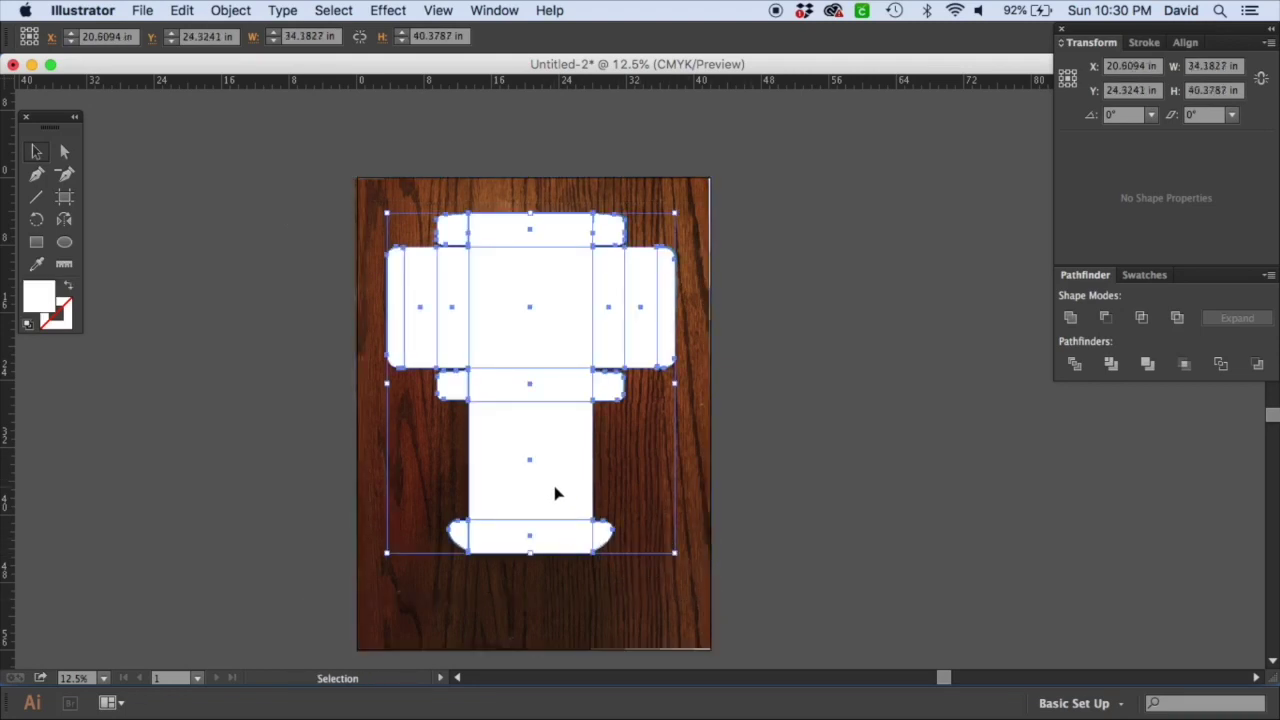
left_click_drag(554, 487, 938, 503)
left_click(1102, 560)
Step: Swap fill and stroke on all the dieline shapes, giving them white outlines and no fill
left_click_drag(1074, 511, 835, 498)
left_click_drag(535, 215, 903, 577)
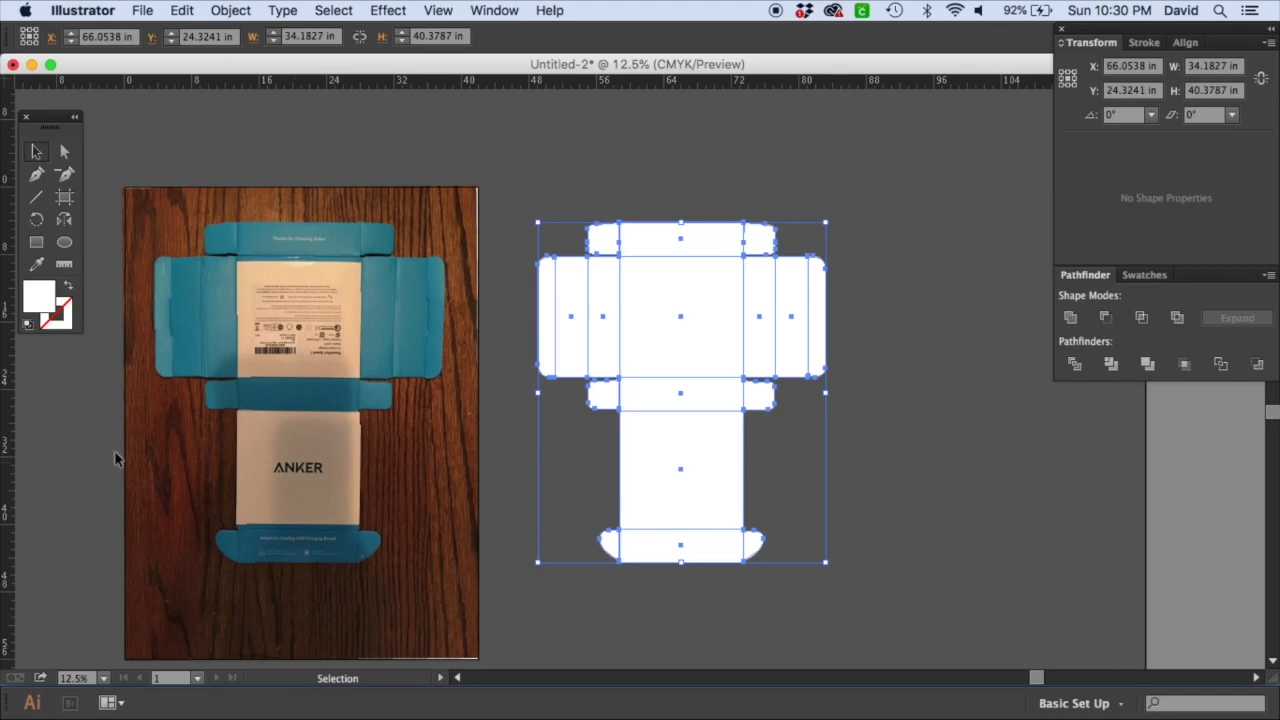
left_click(69, 290)
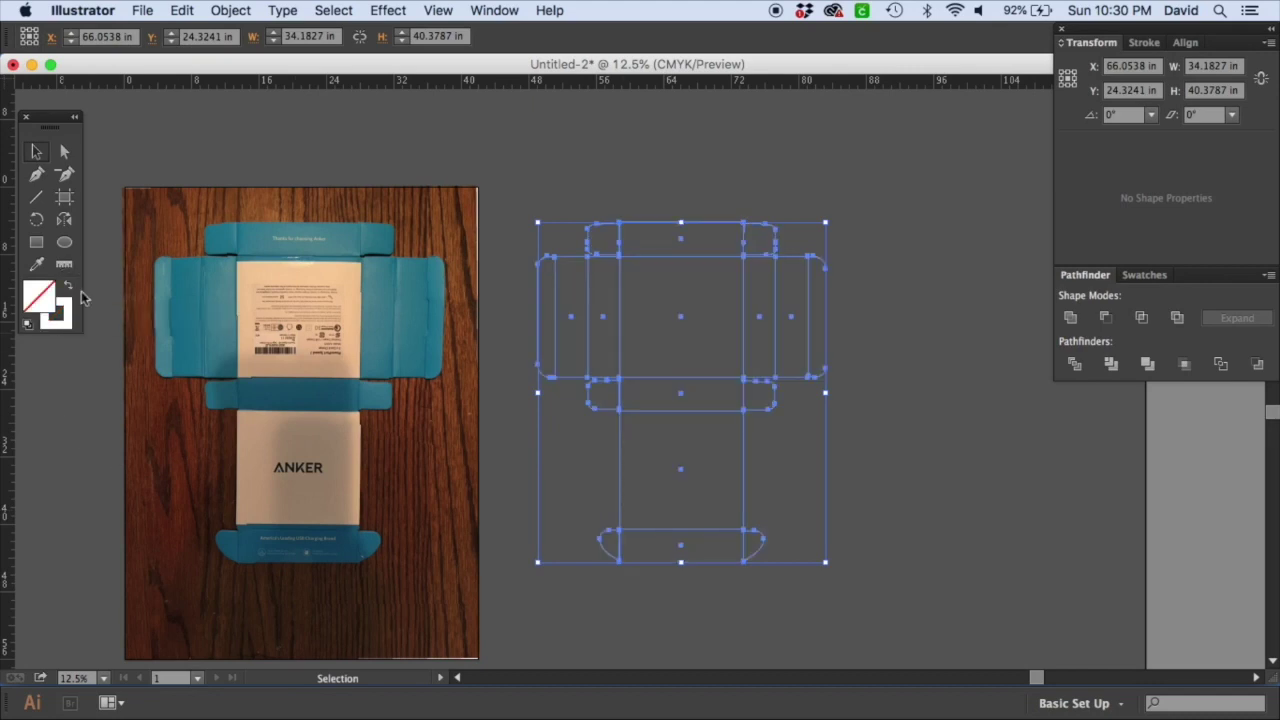
left_click(891, 477)
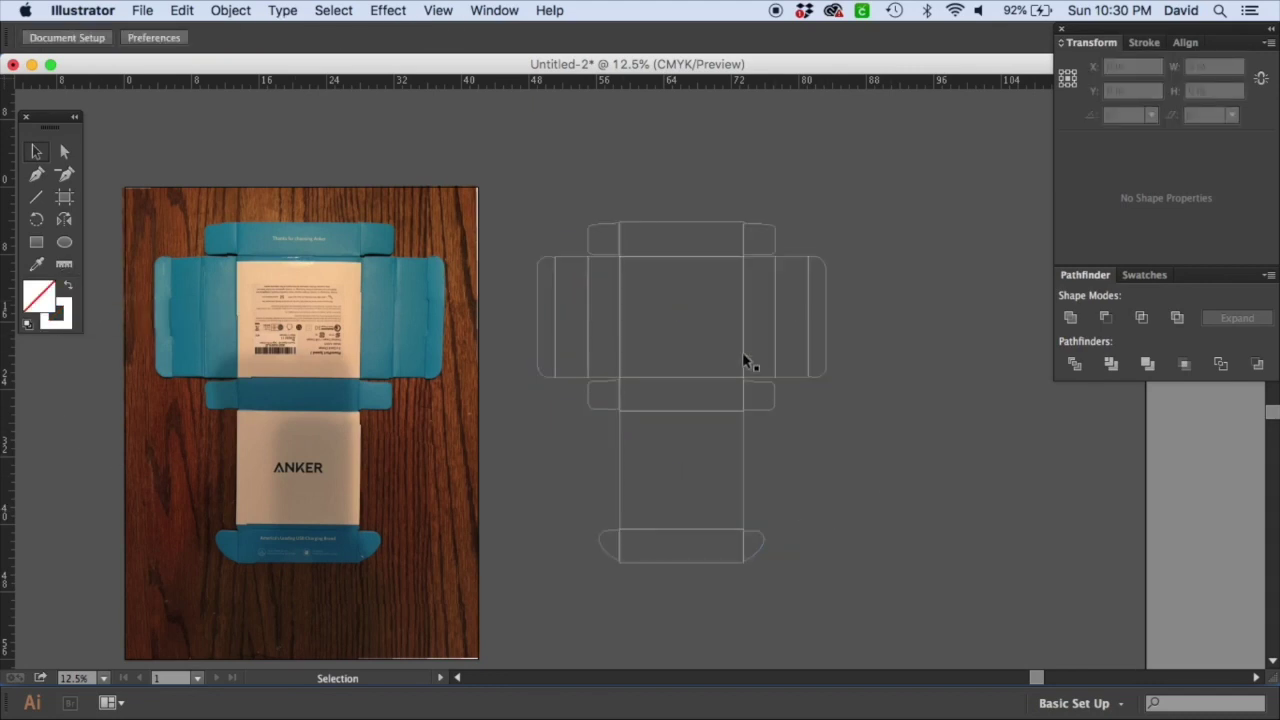
Step: Distribute the top flap and its two tabs horizontally with 0 in spacing, using the flap as key object
left_click_drag(637, 297, 886, 571)
key("space")
left_click_drag(760, 465, 750, 465)
left_click(38, 151)
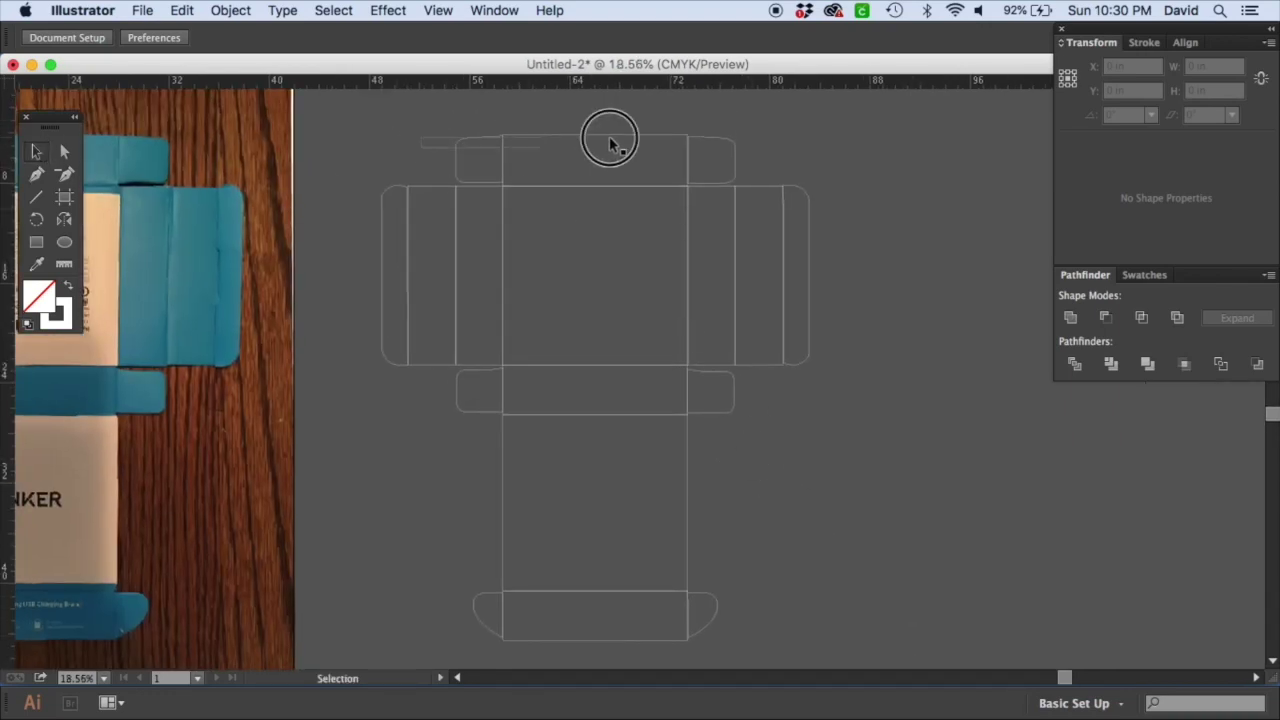
left_click_drag(783, 131, 572, 167)
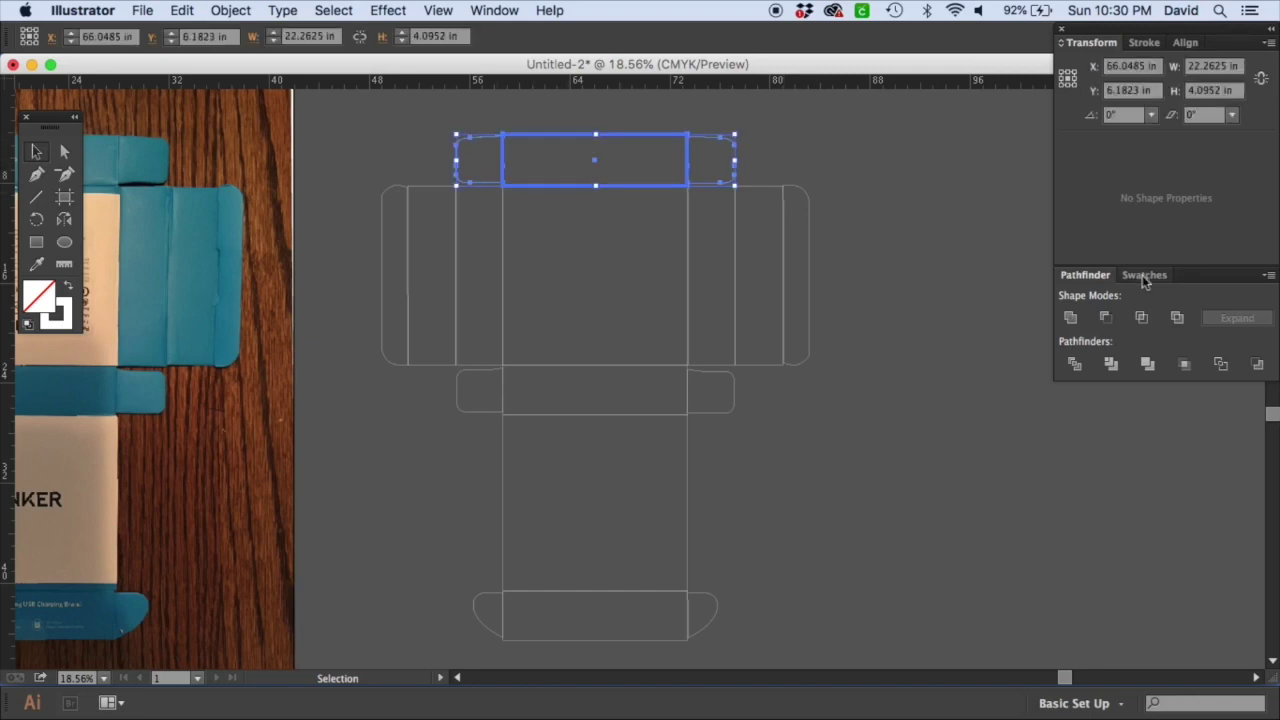
left_click(1186, 43)
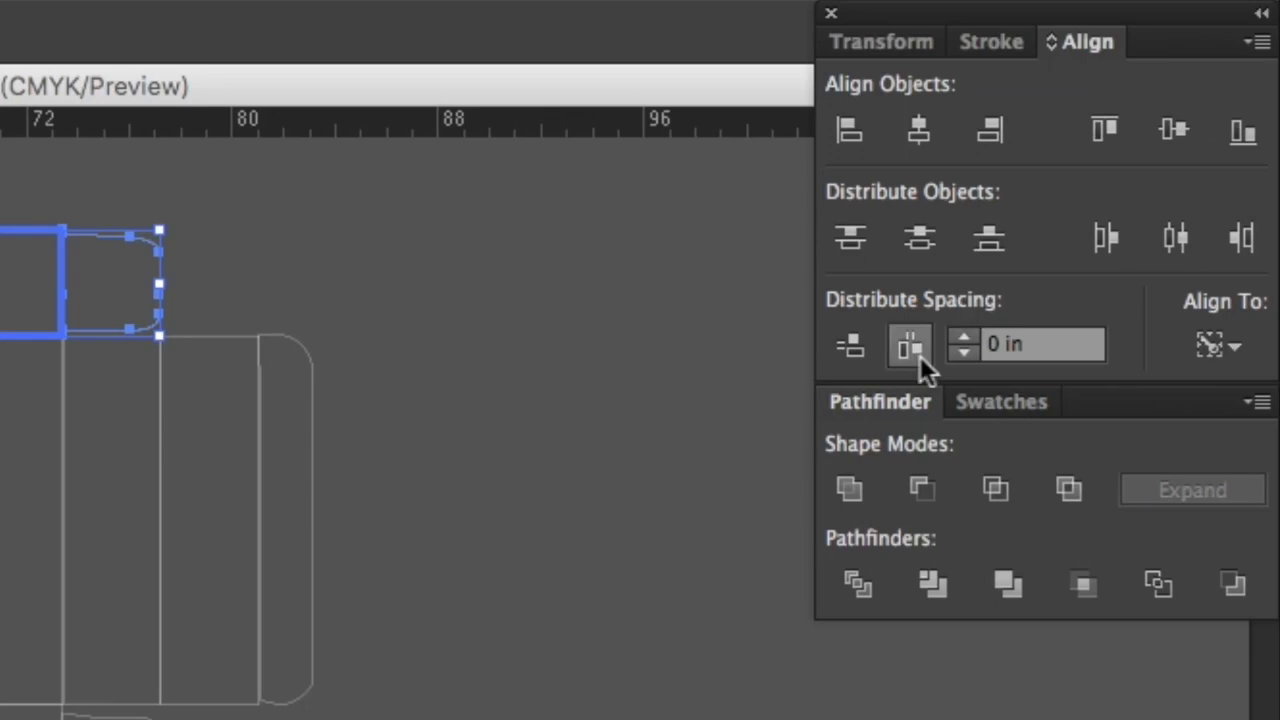
left_click(458, 512)
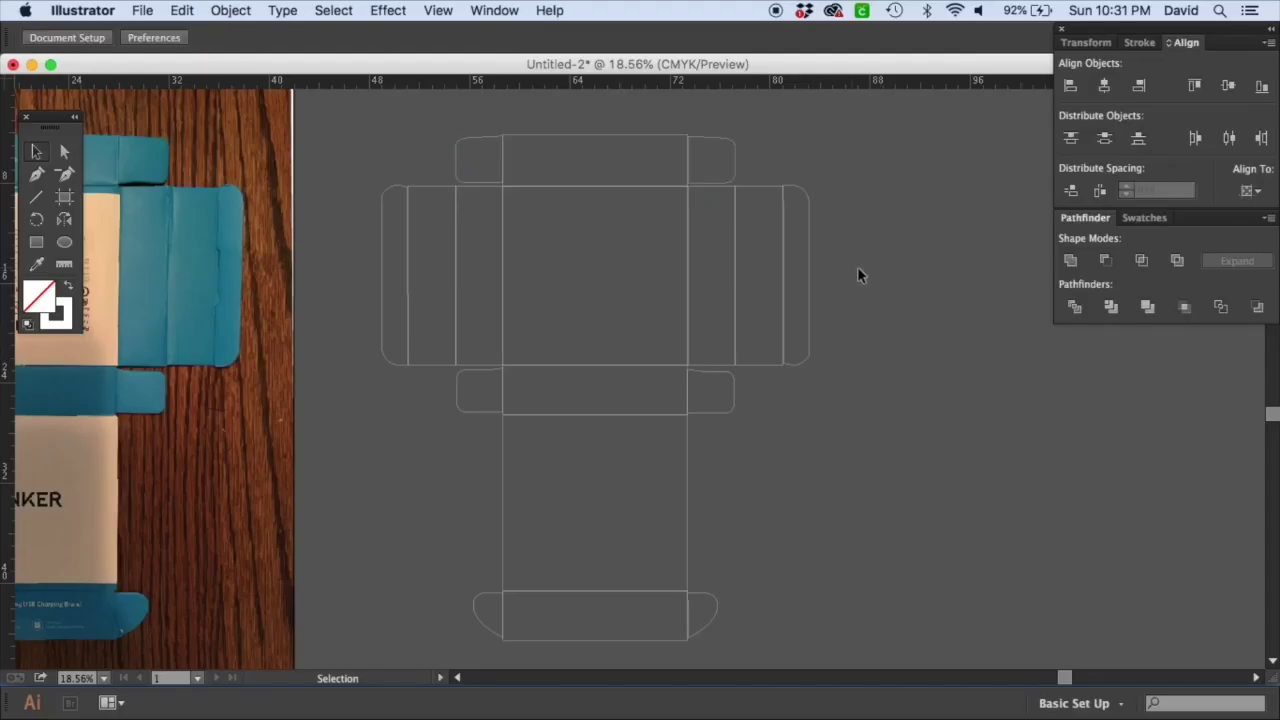
Step: Distribute the wide middle row of panels and end tabs horizontally with 0 in spacing, using the large center panel as key object
left_click_drag(857, 276, 346, 266)
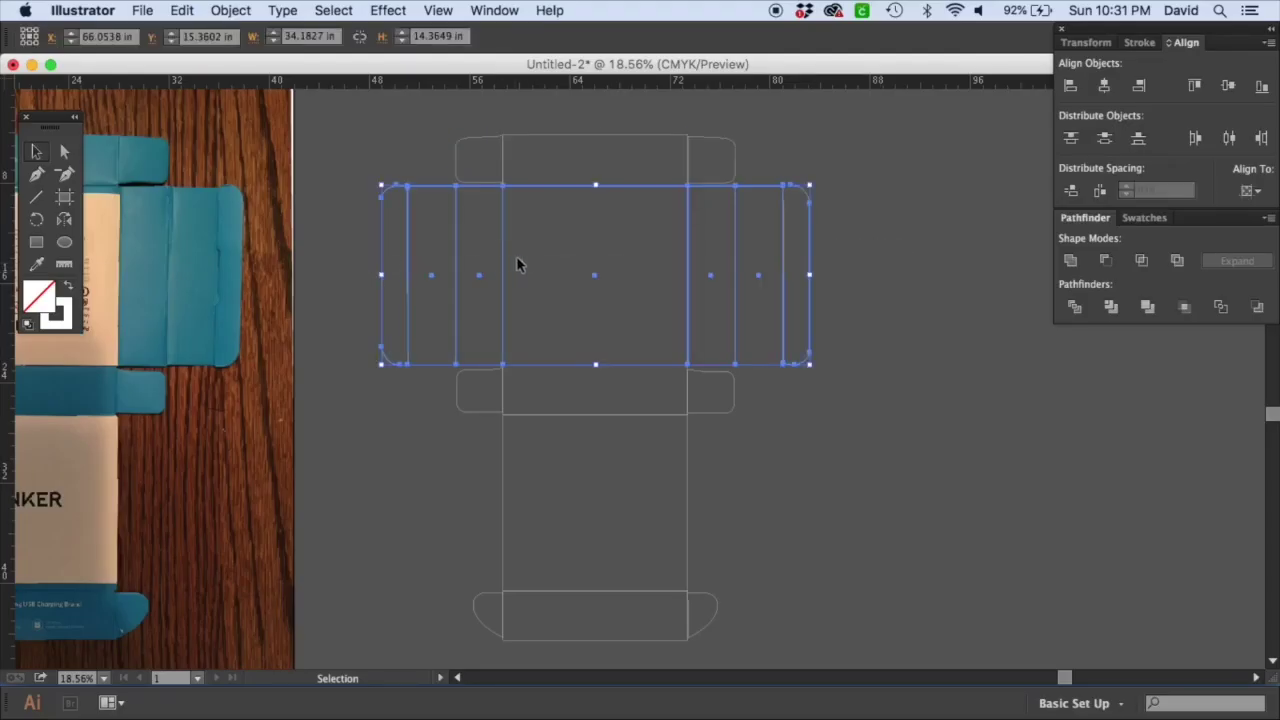
left_click(503, 258)
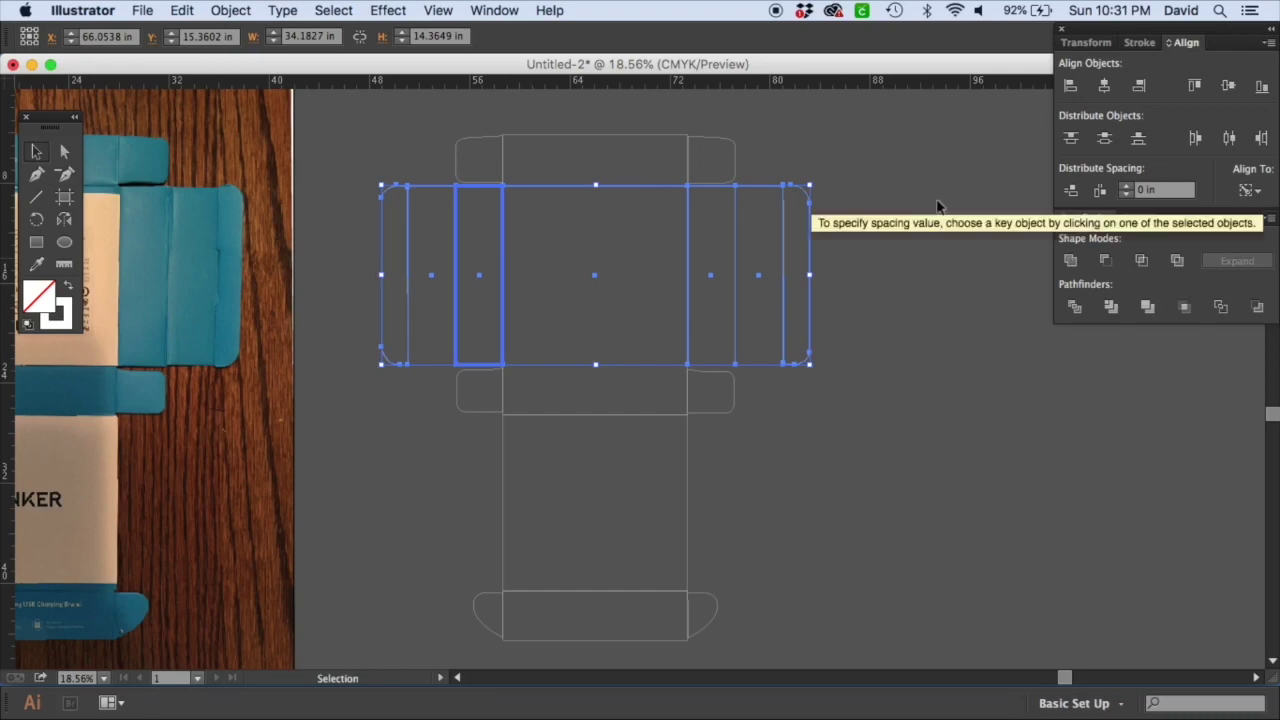
left_click(595, 283)
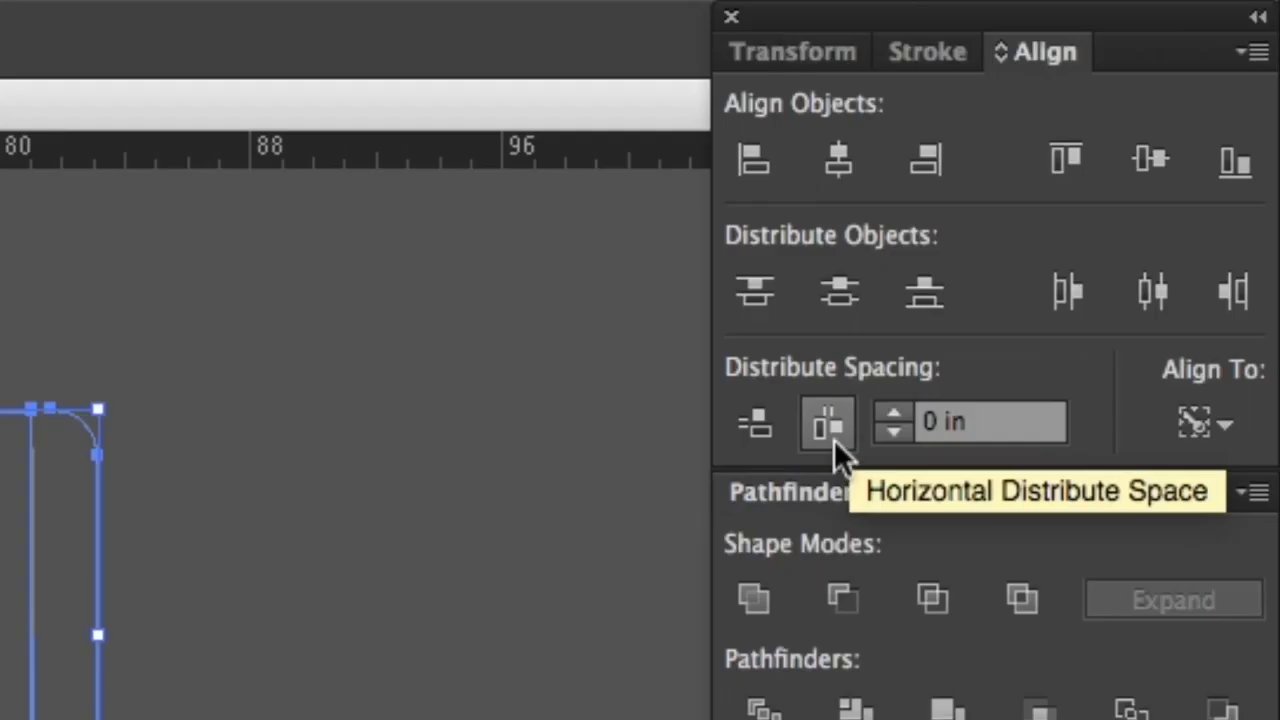
left_click(1101, 193)
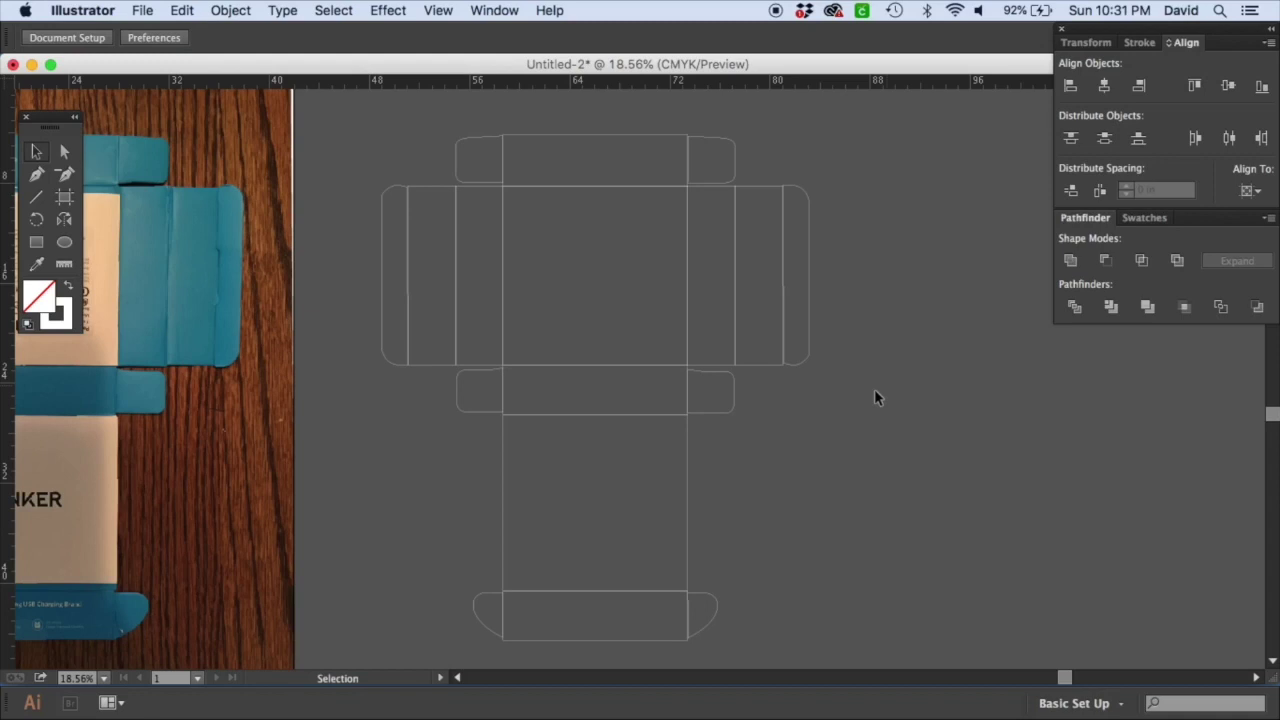
Step: Distribute the narrow panel below the center panel and its two tabs horizontally with 0 in spacing, using that panel as key object
left_click(755, 405)
left_click(457, 394)
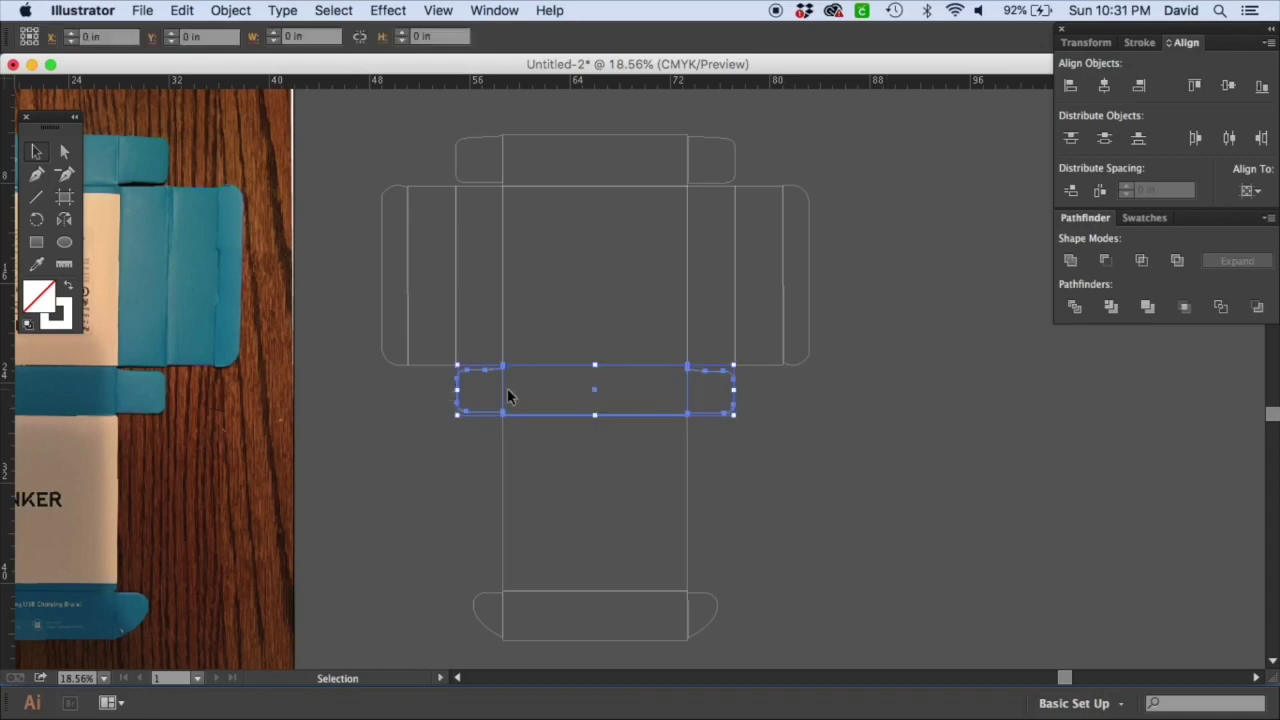
left_click(595, 397)
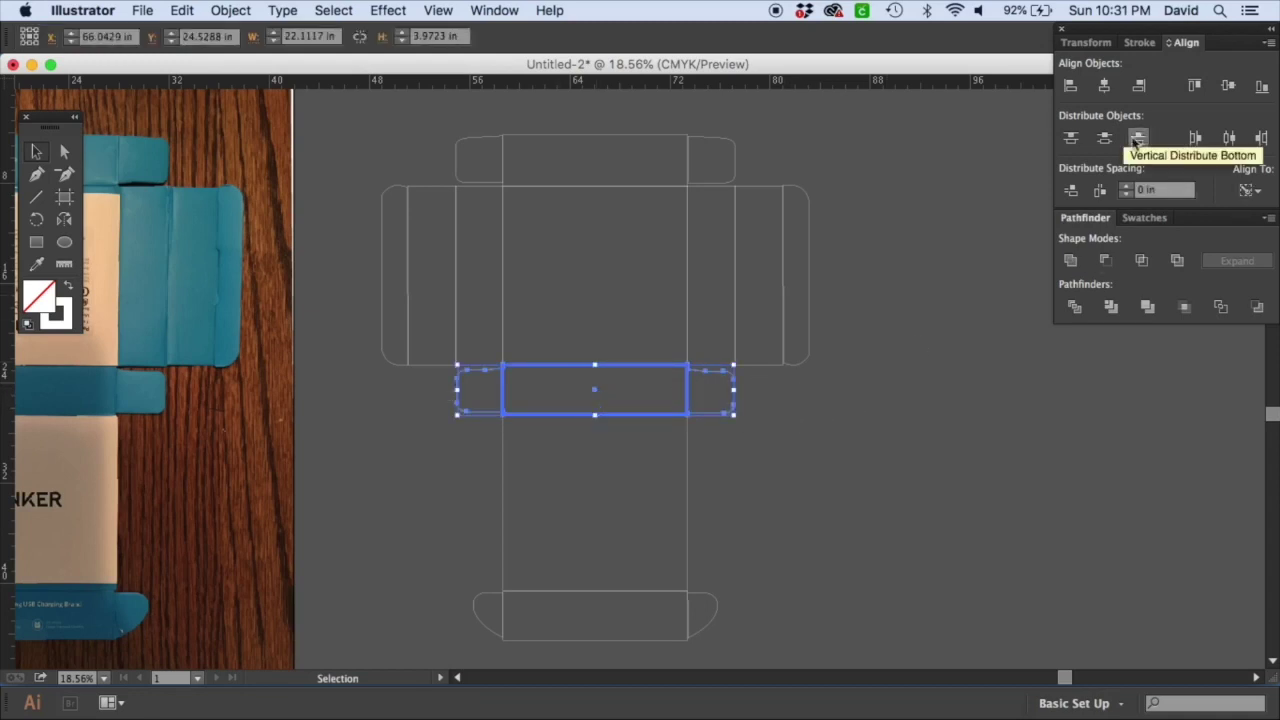
left_click(1102, 193)
left_click(866, 418)
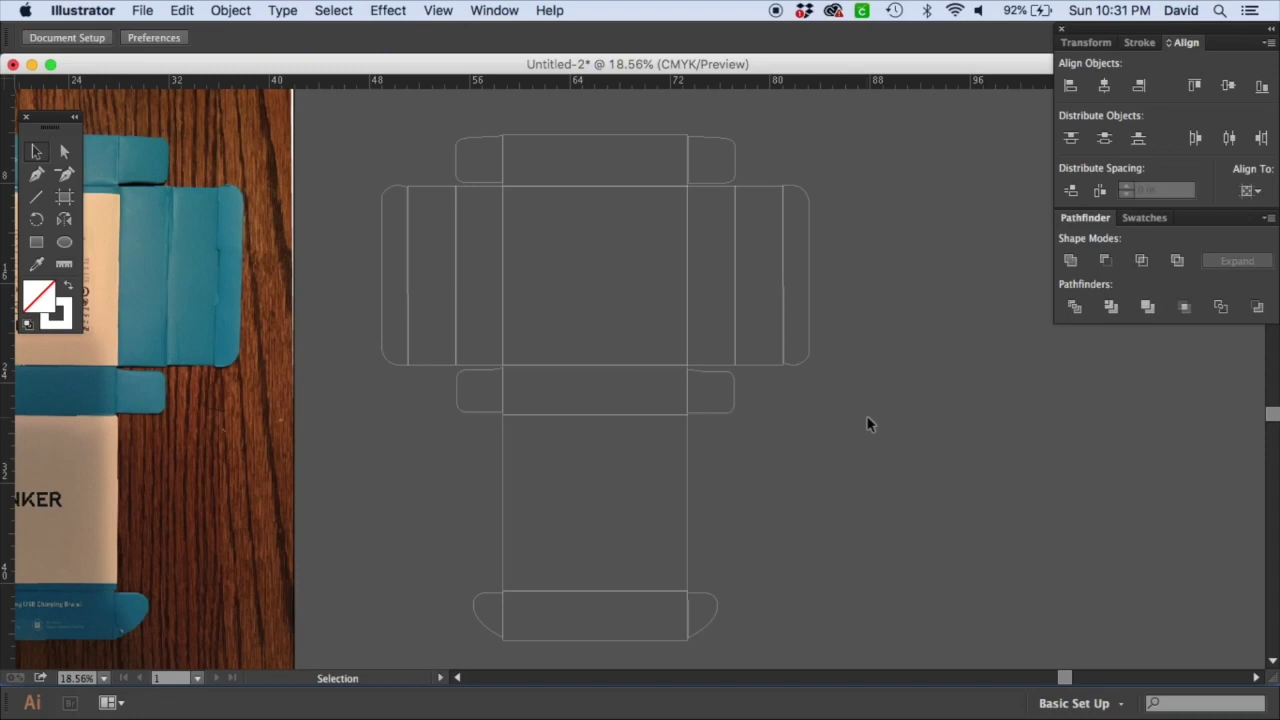
Step: Distribute the bottommost flap and its two curved tabs horizontally with 0 in spacing, using the flap as key object
left_click_drag(762, 631, 493, 634)
left_click_drag(452, 627, 646, 623)
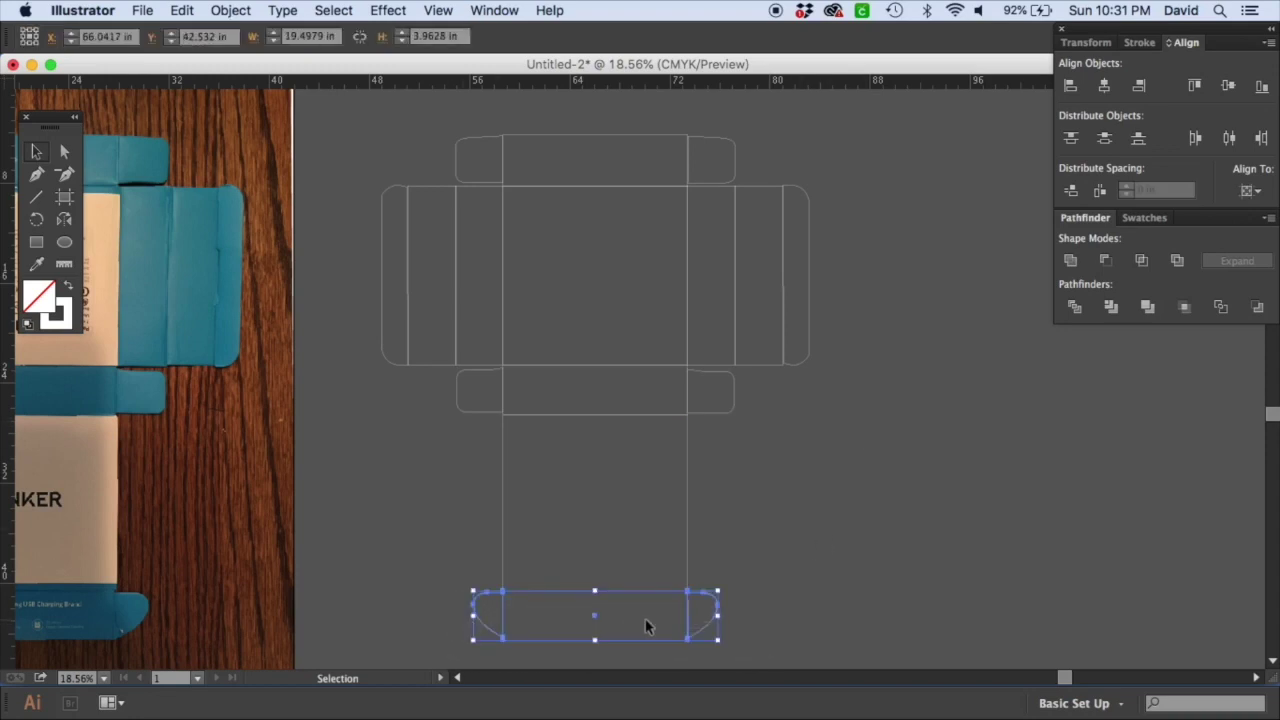
left_click(595, 620)
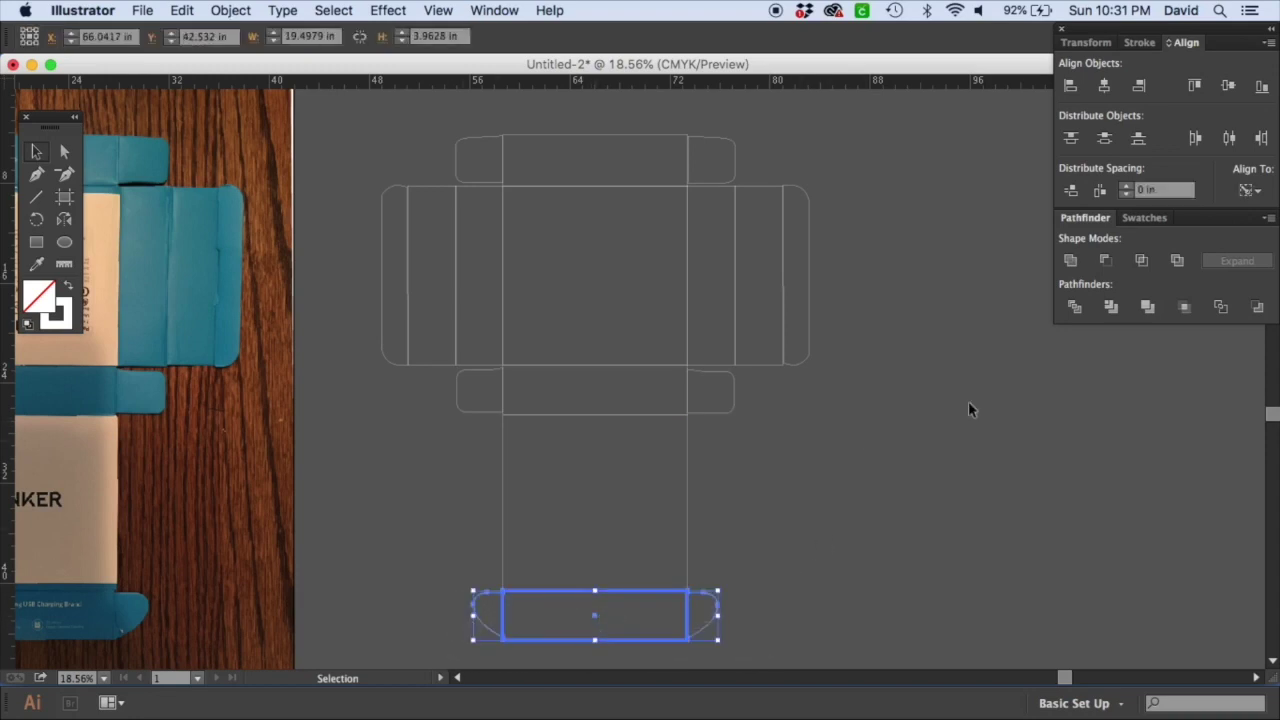
left_click(818, 543)
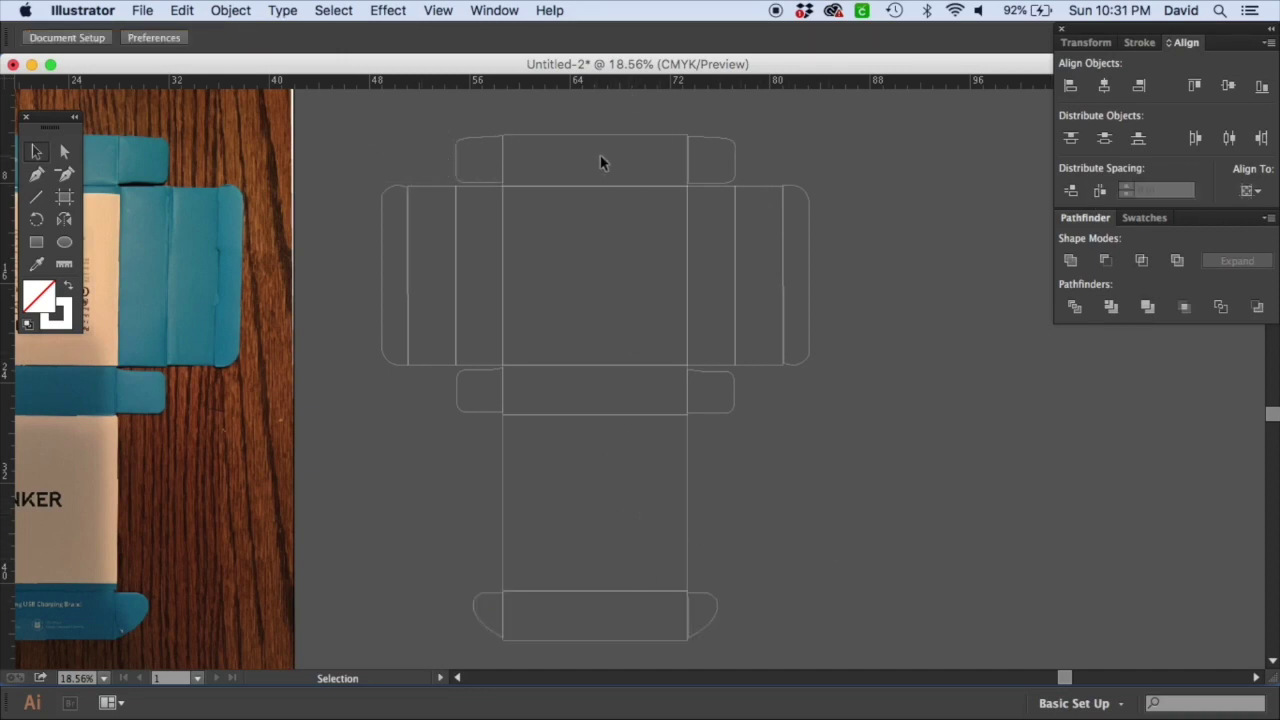
Step: Align the top row's two tabs to the upper edge of the top flap, and group the row
left_click_drag(829, 143, 510, 155)
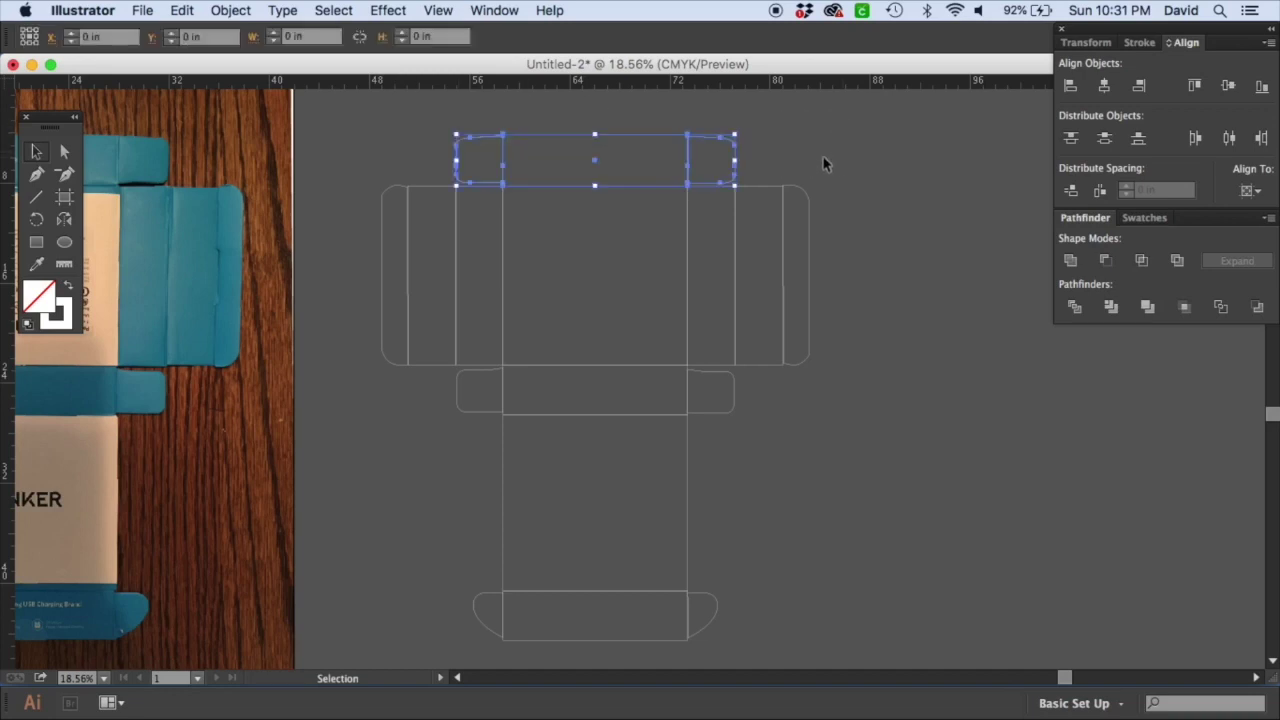
left_click(595, 166)
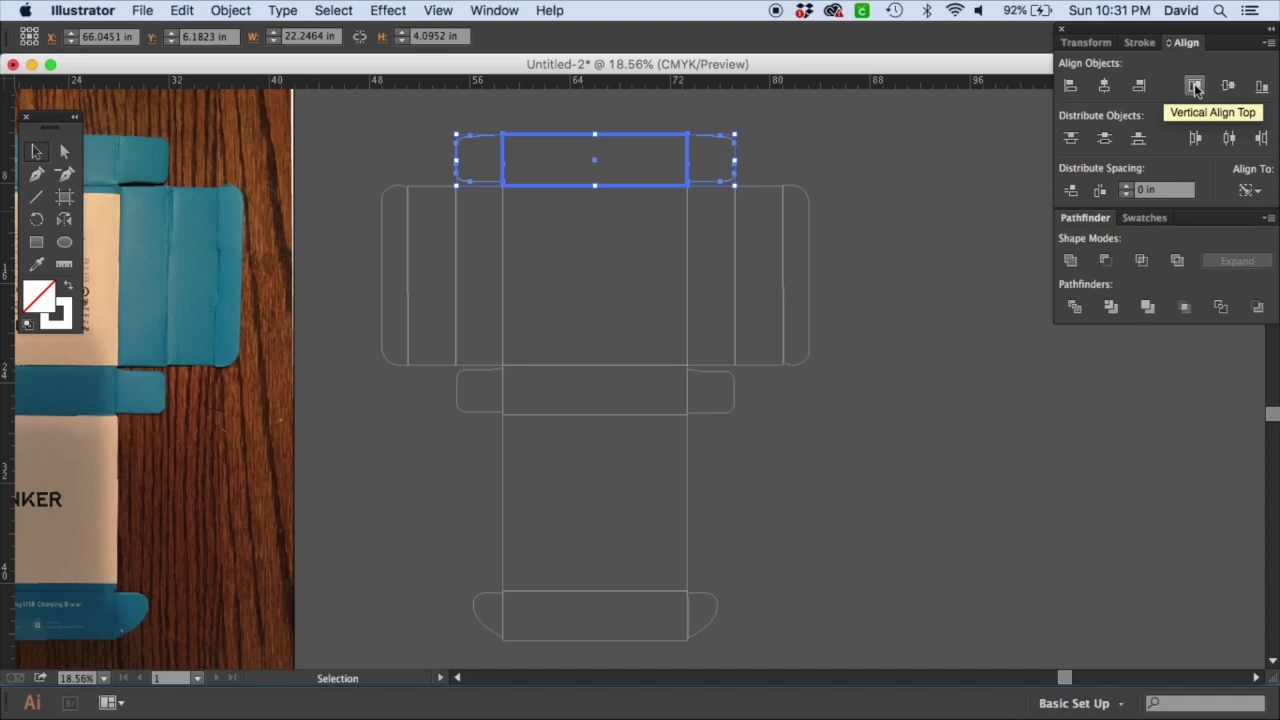
left_click(908, 213)
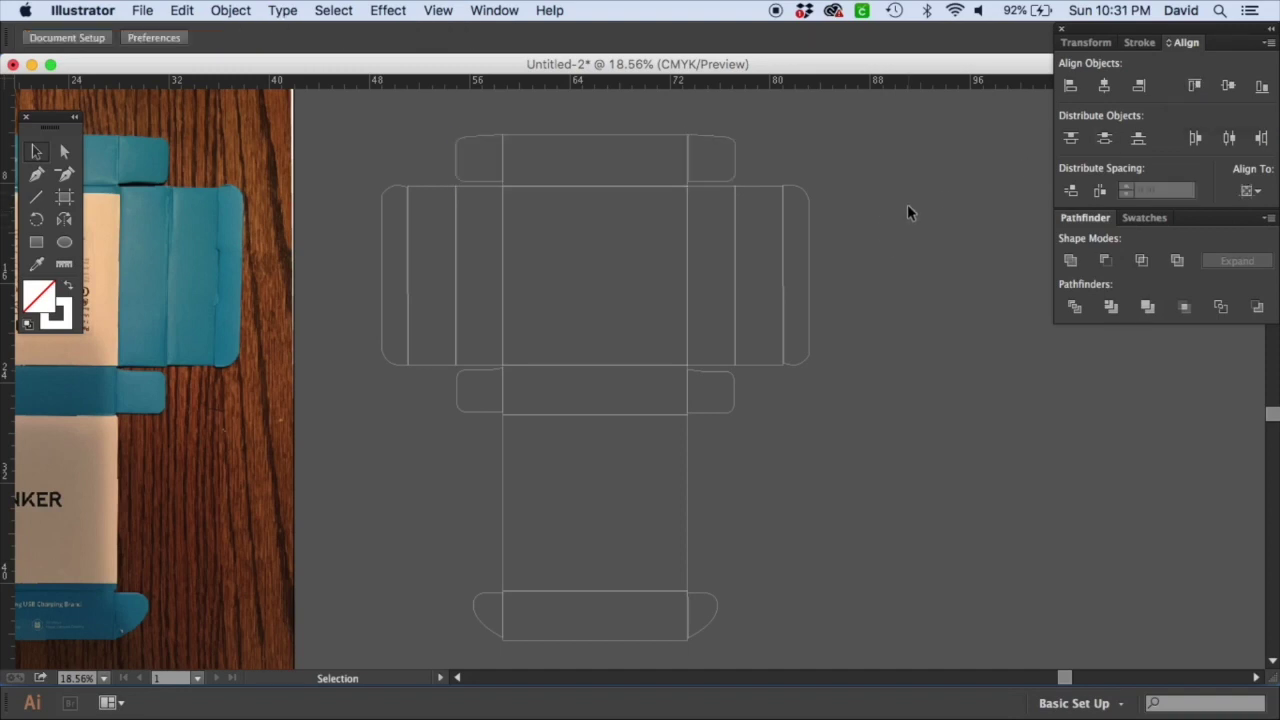
left_click_drag(372, 138, 851, 152)
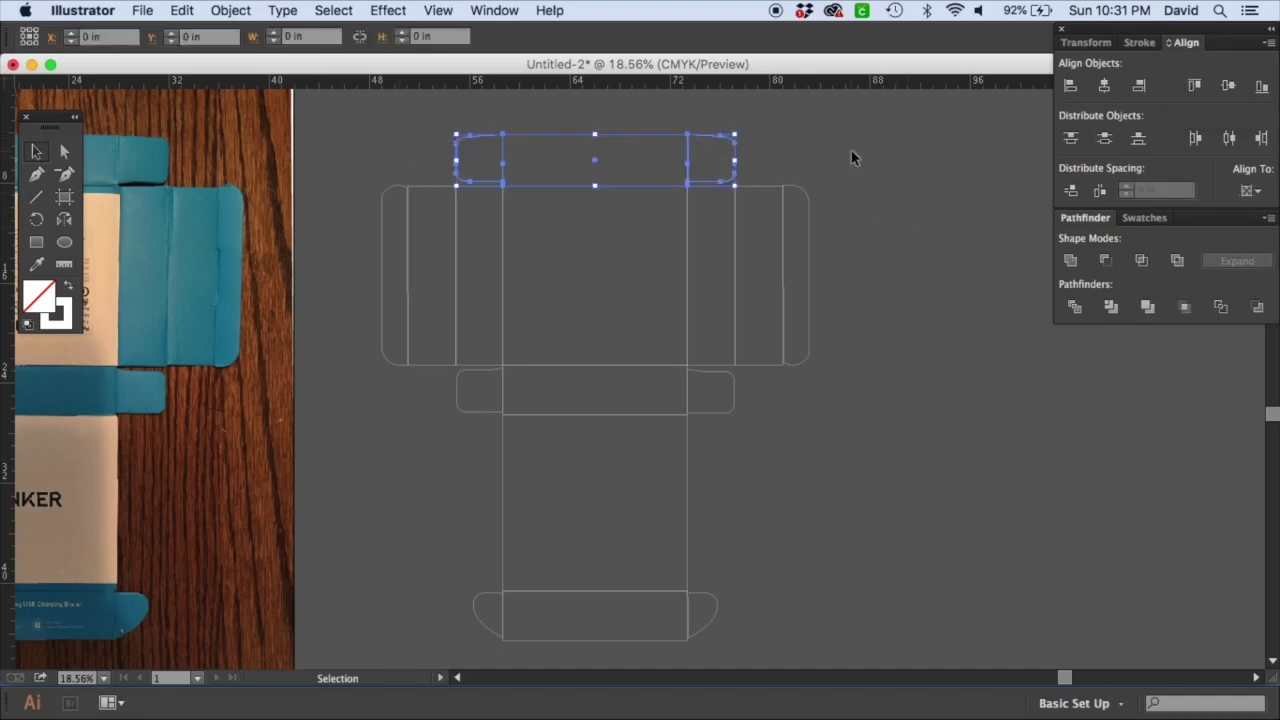
key("super")
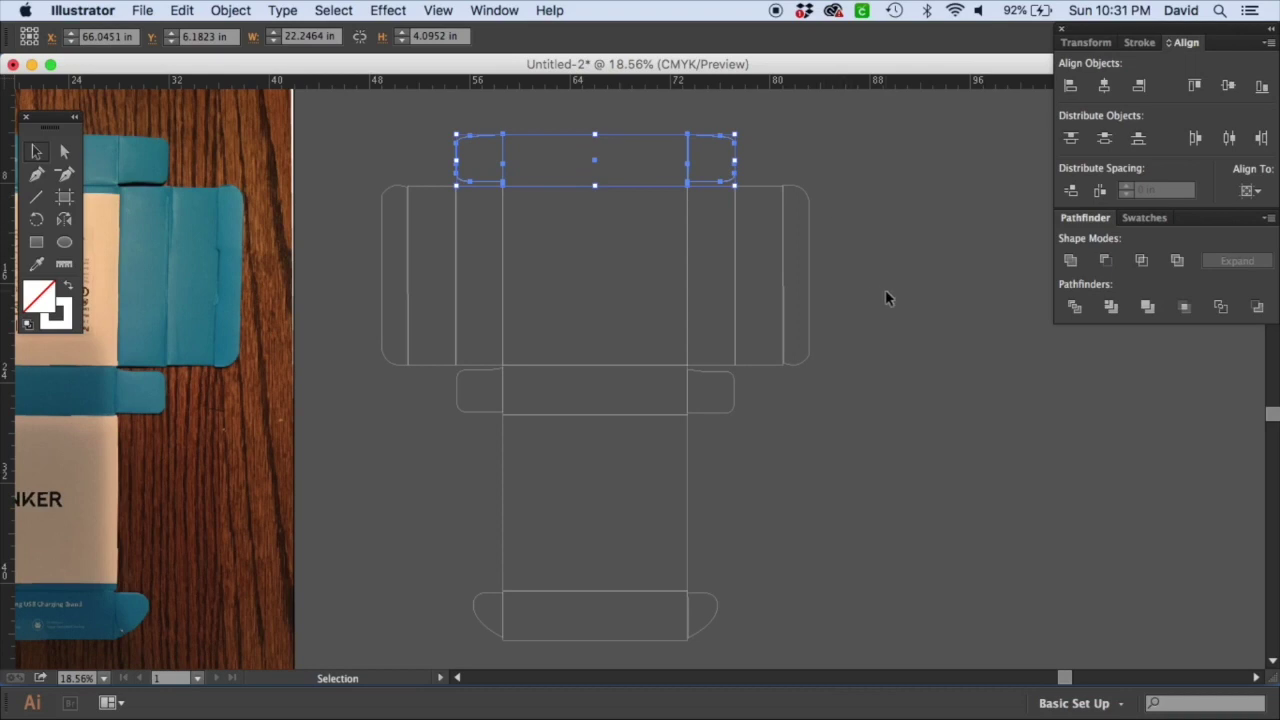
left_click(889, 297)
Step: Align the wide middle row's panels and end tabs to the vertical center of the large center panel
left_click(523, 250)
left_click_drag(337, 217, 403, 240)
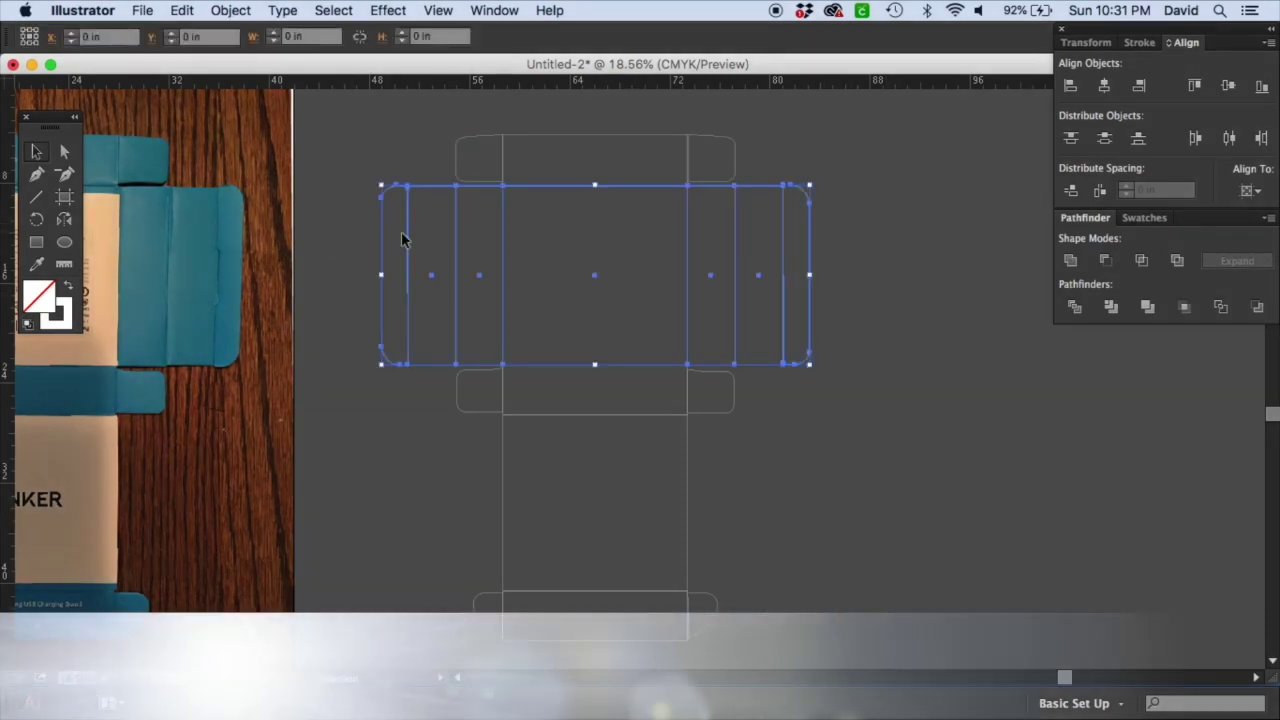
key("super+g")
left_click(596, 281)
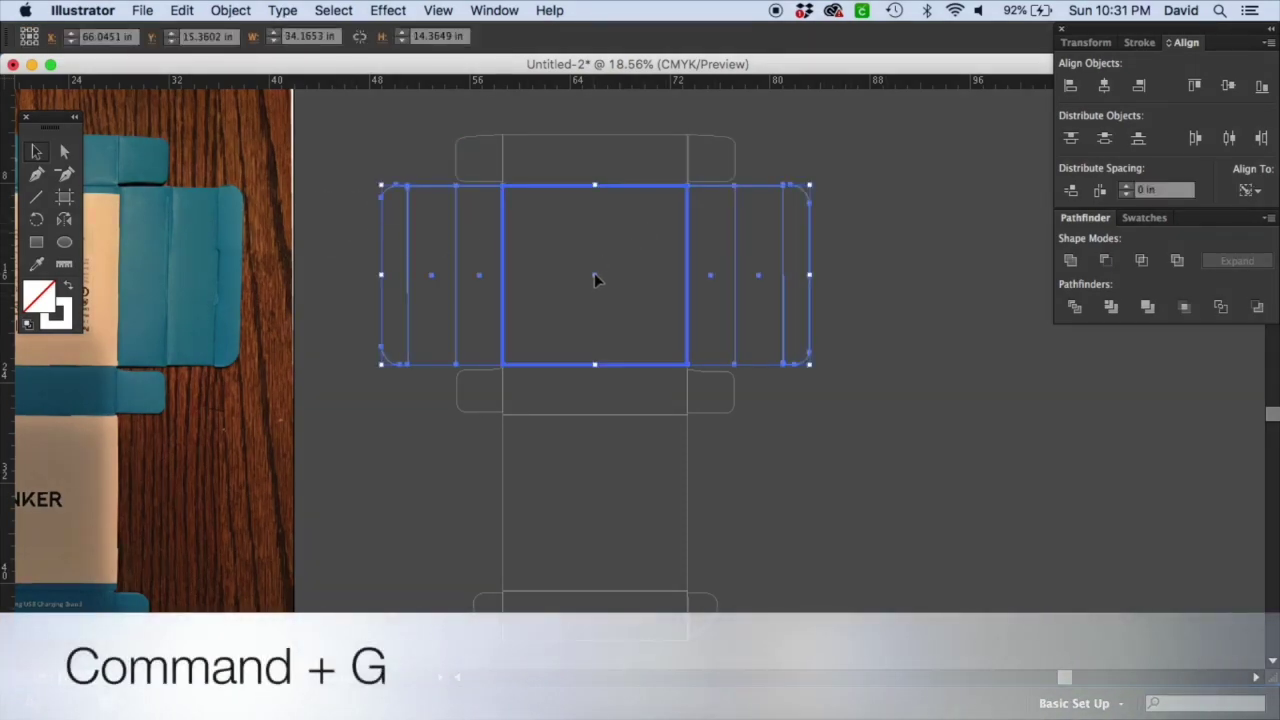
left_click(1228, 86)
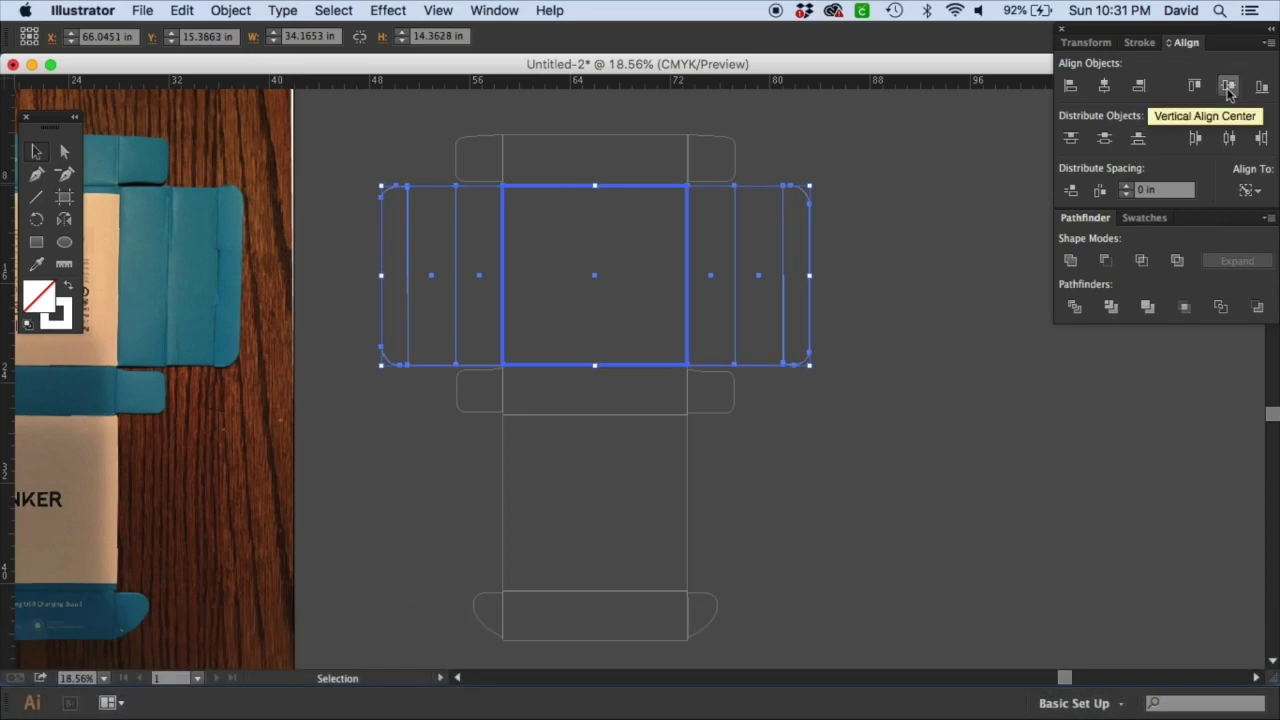
Step: Align the two tabs beside the narrow panel below the center panel to that panel's vertical center
left_click(787, 407)
left_click(556, 402)
left_click_drag(556, 402, 423, 397)
left_click(596, 395)
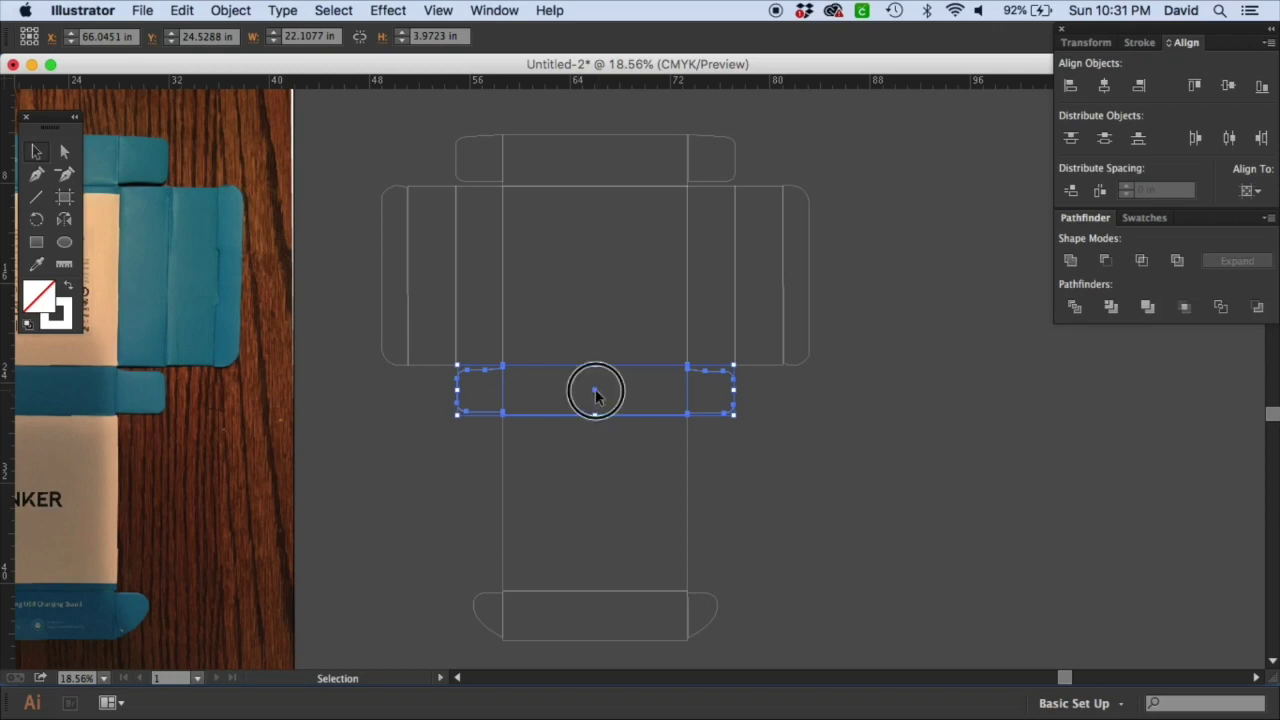
left_click(1229, 87)
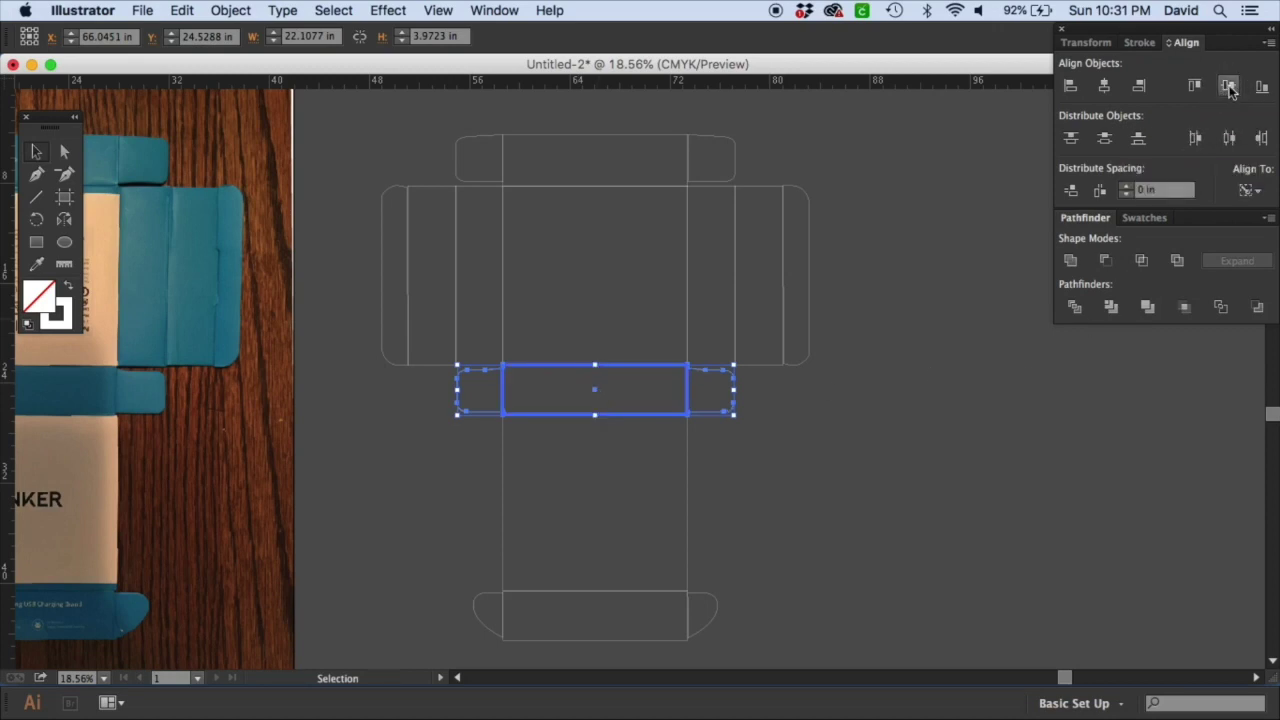
Step: Distribute the narrow panel and its two side tabs horizontally with 0 in spacing, keeping the panel as key object
left_click(1100, 193)
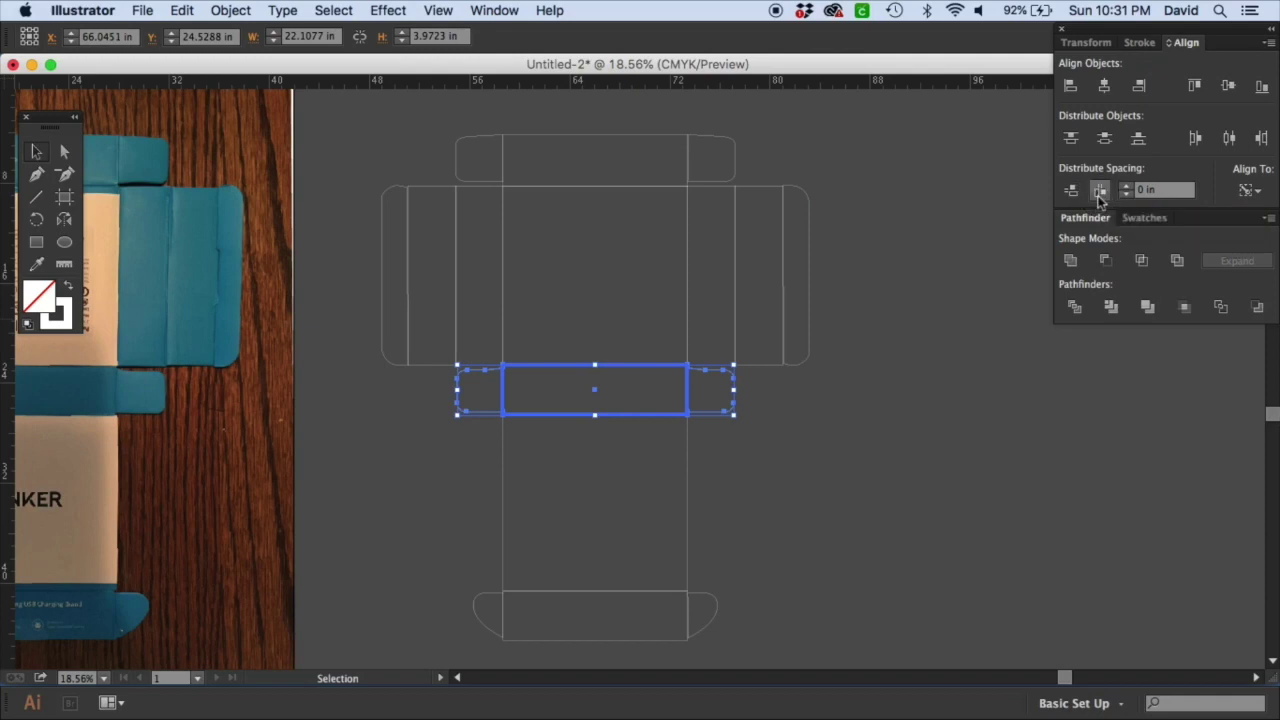
left_click(770, 511)
Step: Align the bottommost flap's curved tabs to its vertical center, distribute them horizontally at 0 in spacing, and group the row
left_click_drag(765, 600, 440, 620)
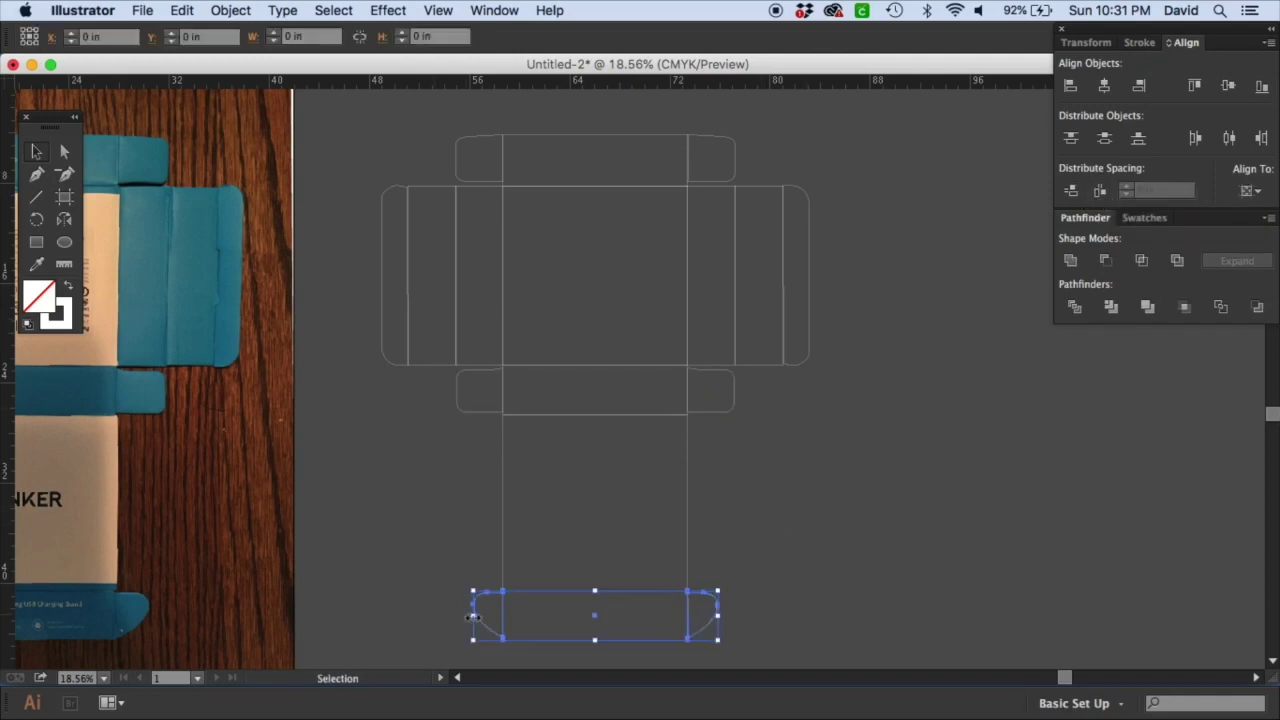
left_click(597, 621)
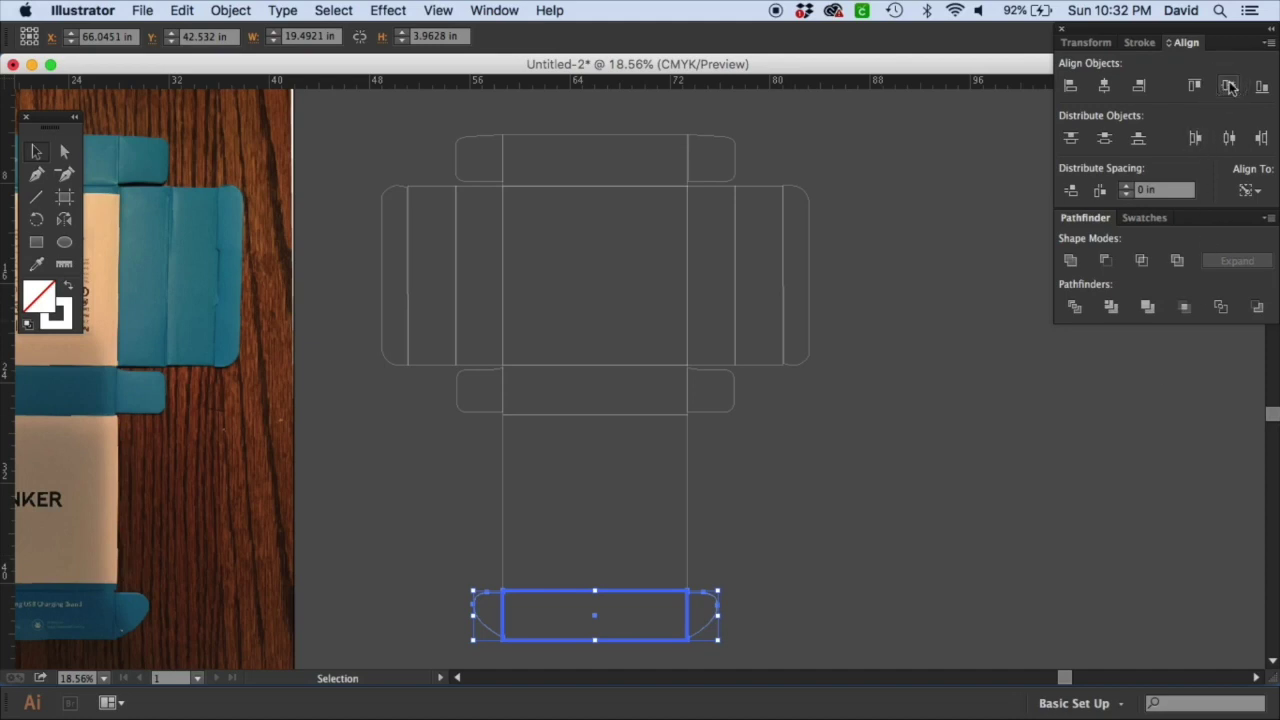
left_click(1100, 190)
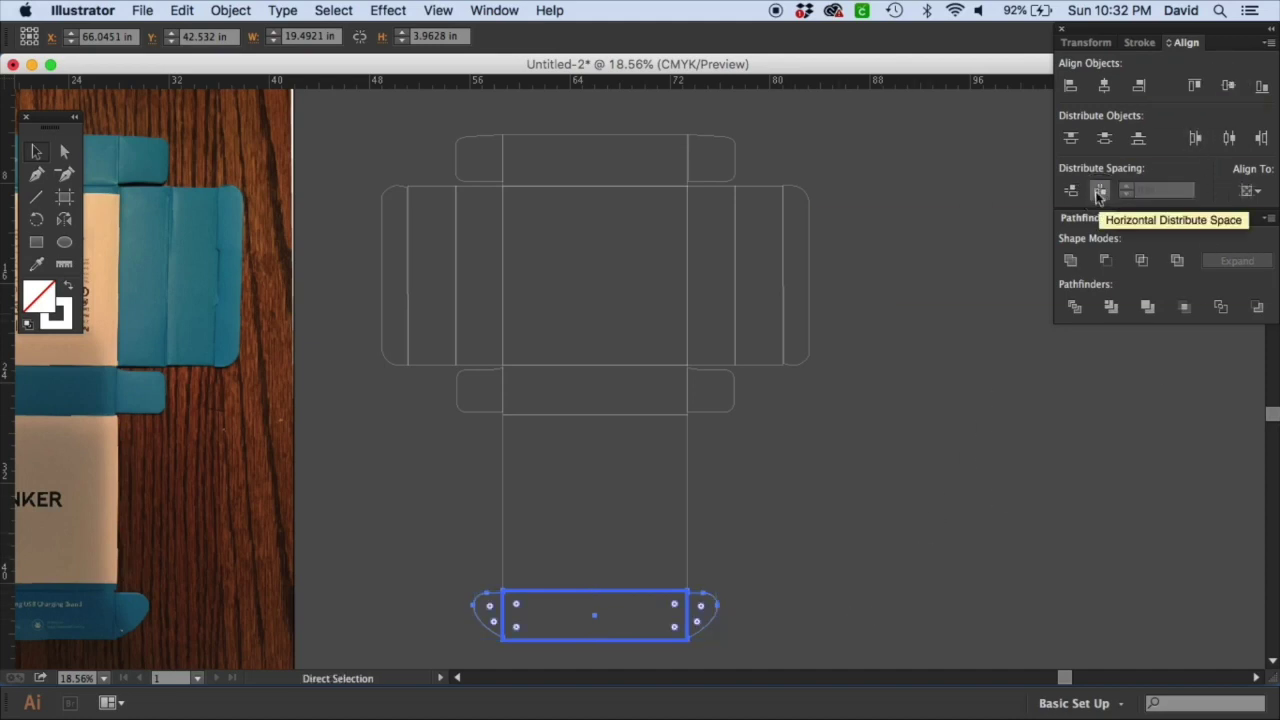
left_click(820, 487)
Step: Distribute all the dieline rows vertically with 0 in spacing, using the bottommost flap's row as key object
left_click(711, 414)
left_click(795, 368)
left_click(803, 368)
left_click(883, 238)
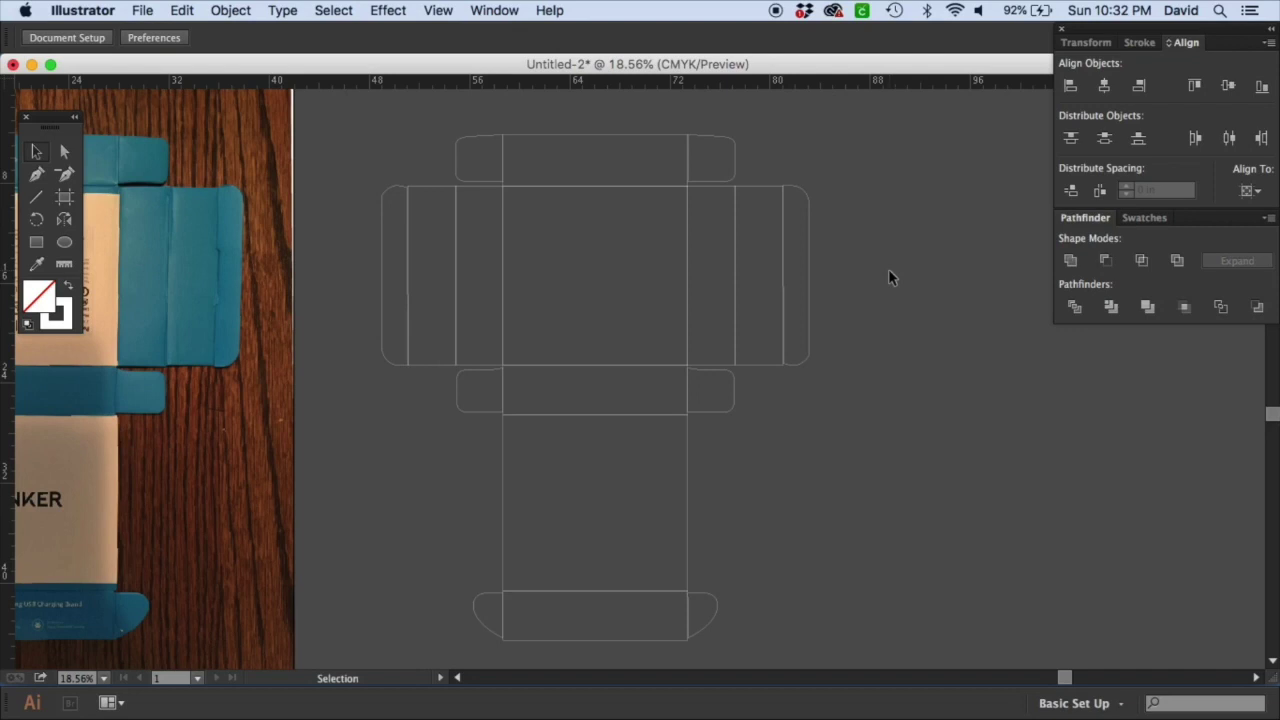
left_click(730, 182)
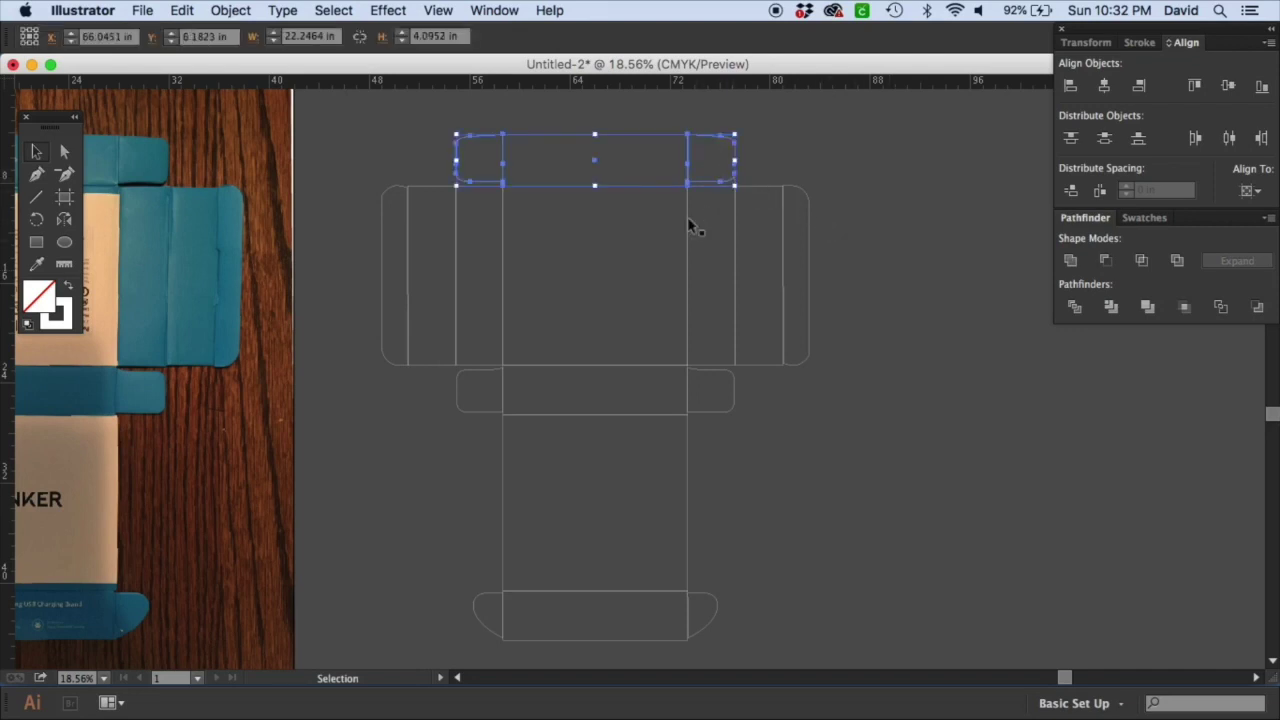
left_click(825, 540)
left_click_drag(449, 363, 562, 305)
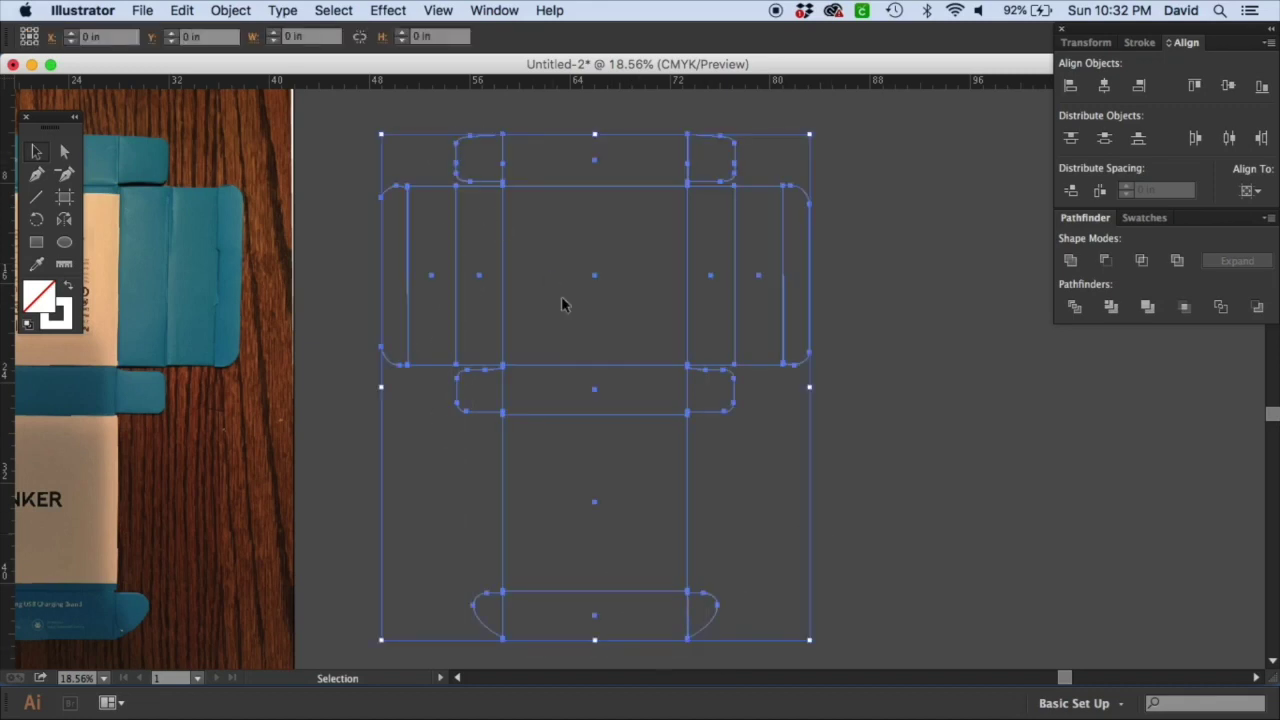
left_click(624, 640)
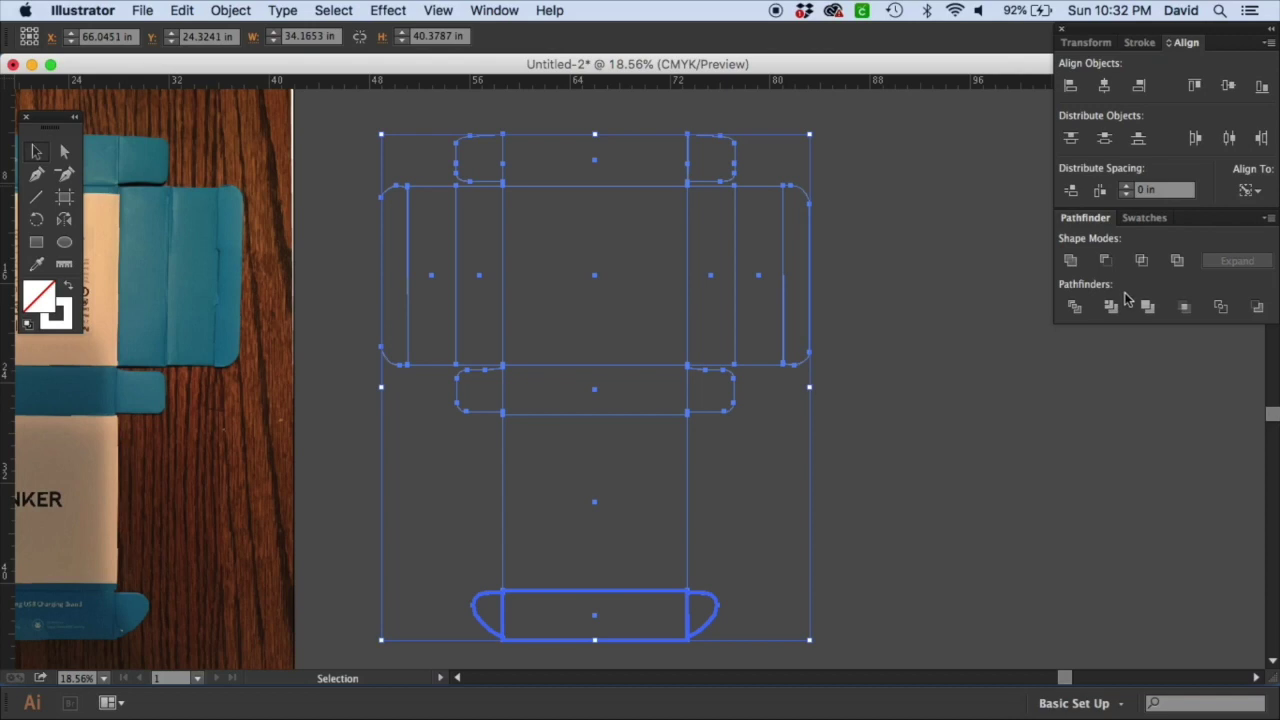
left_click(1075, 198)
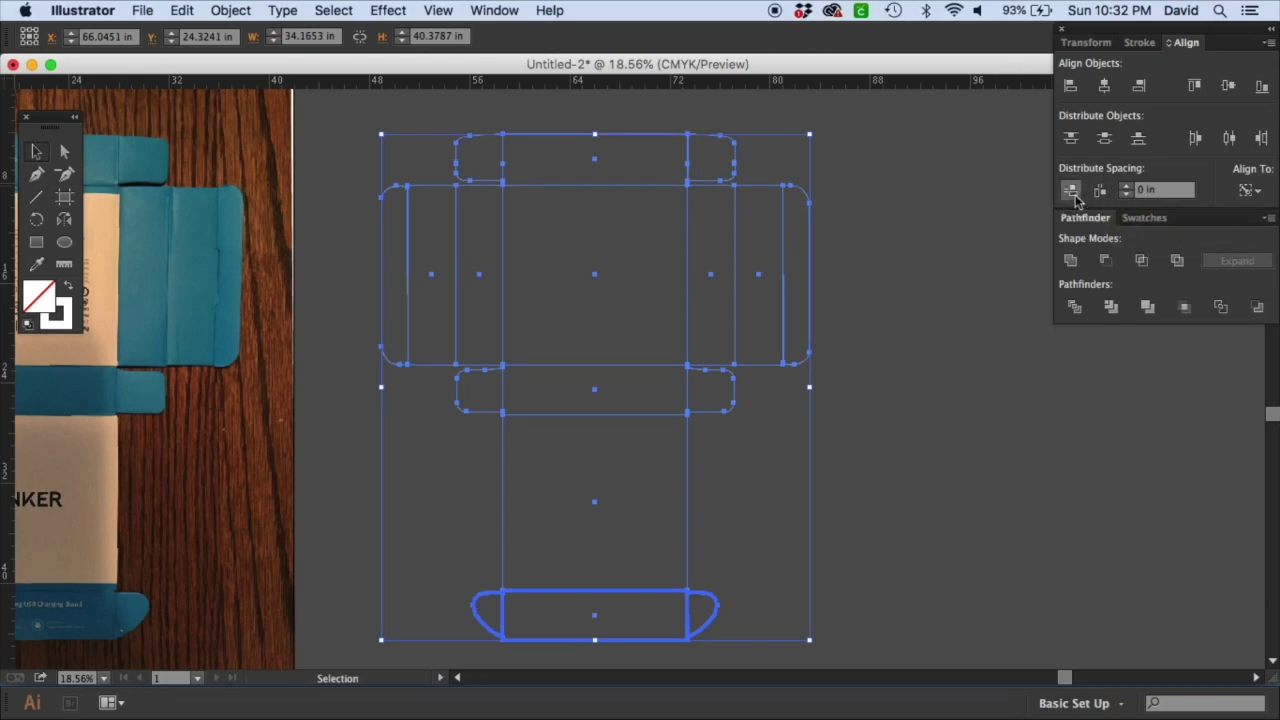
left_click(905, 430)
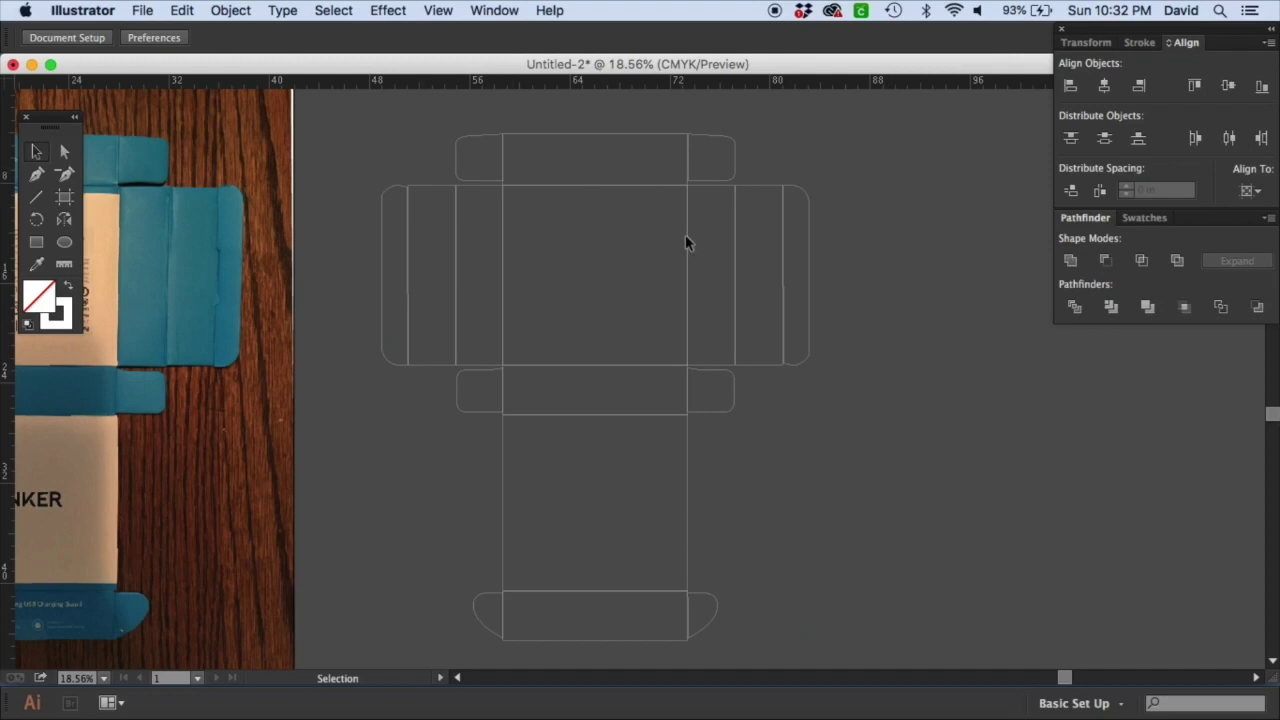
Step: Group all the rows and panels into a single dieline object
left_click_drag(787, 616, 368, 150)
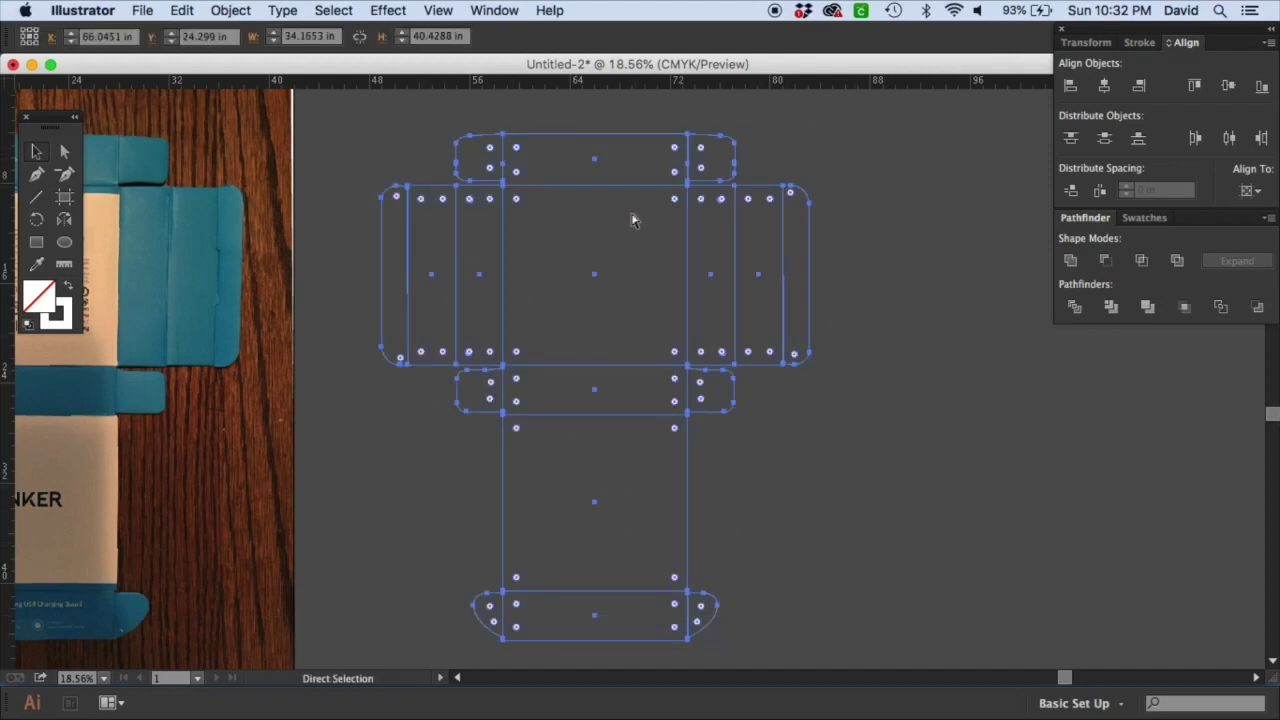
left_click(849, 500)
Step: Set the grouped dieline's stroke color to 25% black (K 25)
left_click(722, 410)
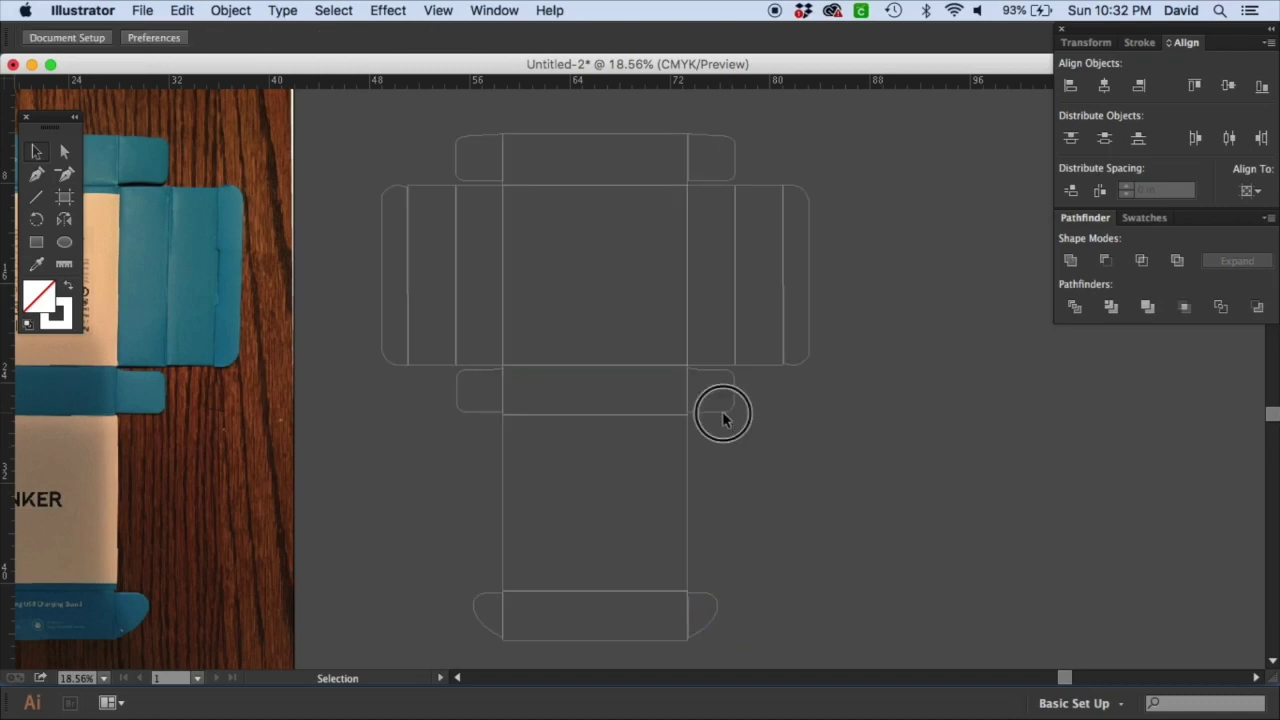
left_click(63, 320)
double_click(63, 320)
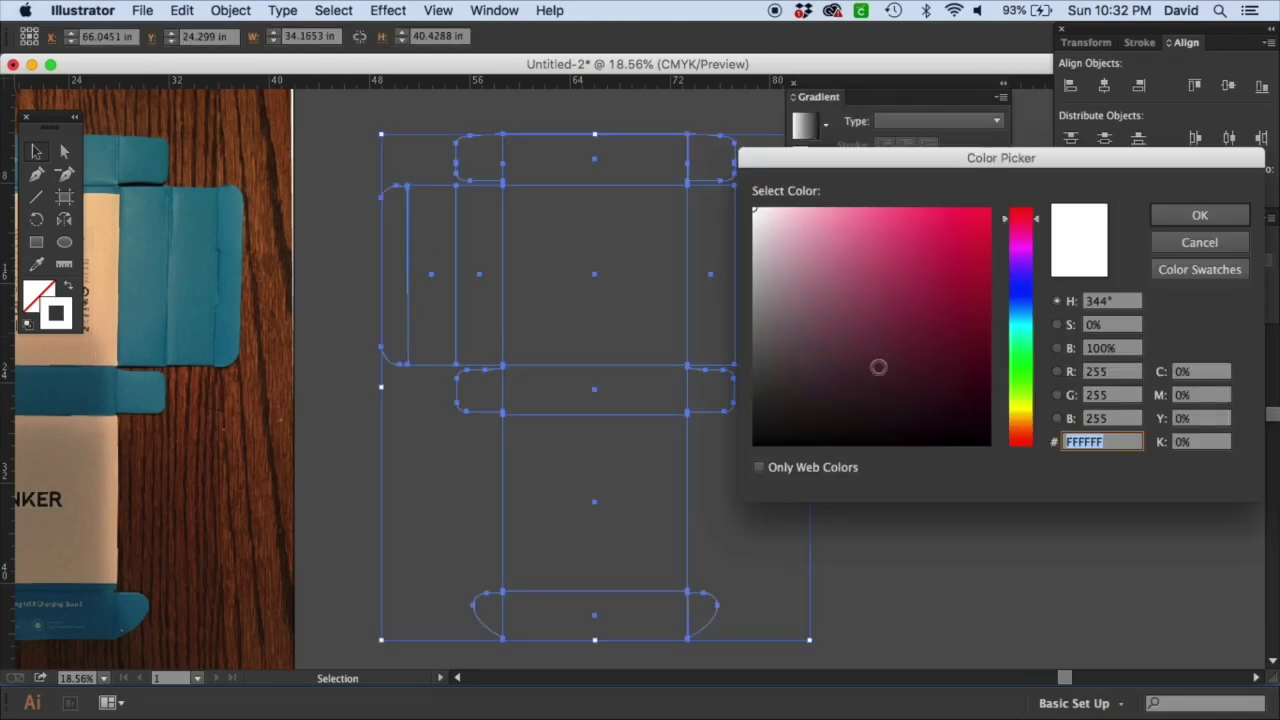
left_click(1205, 447)
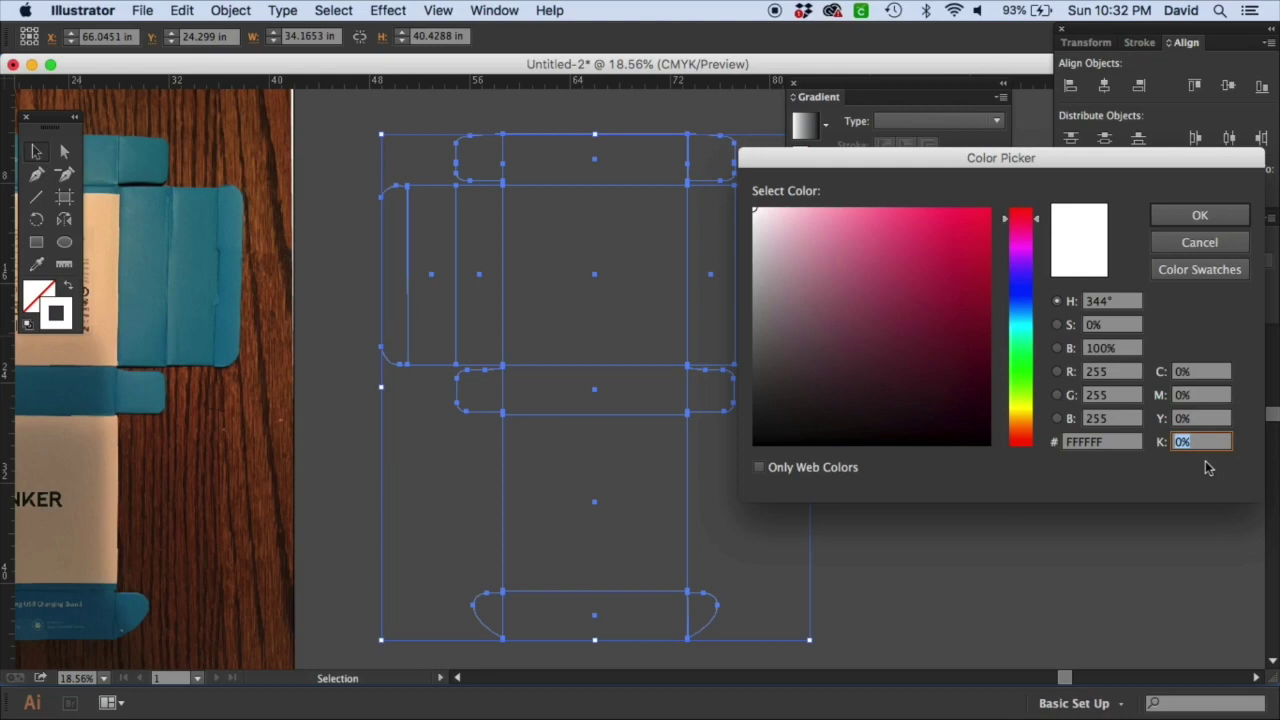
type("25")
key("Return")
left_click(1063, 511)
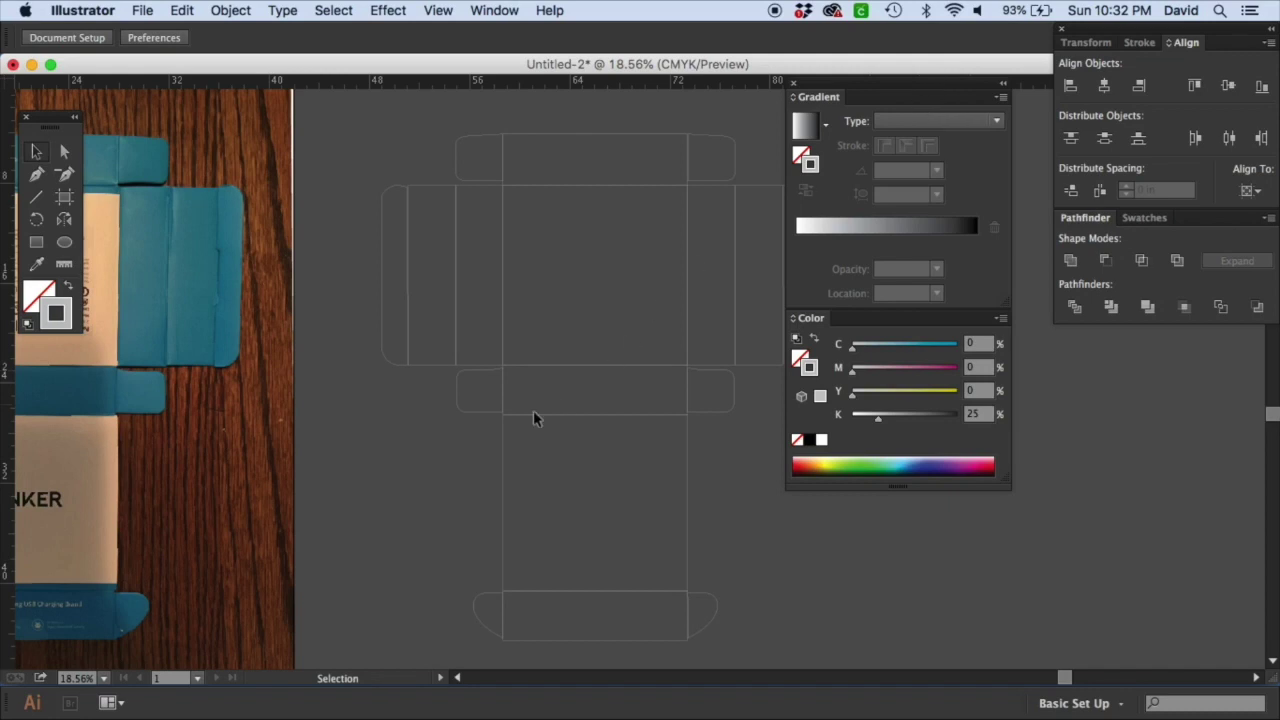
Step: Draw a new artboard about 37 x 44.33 in around the dieline beside the photo
key("super+minus")
left_click(410, 462)
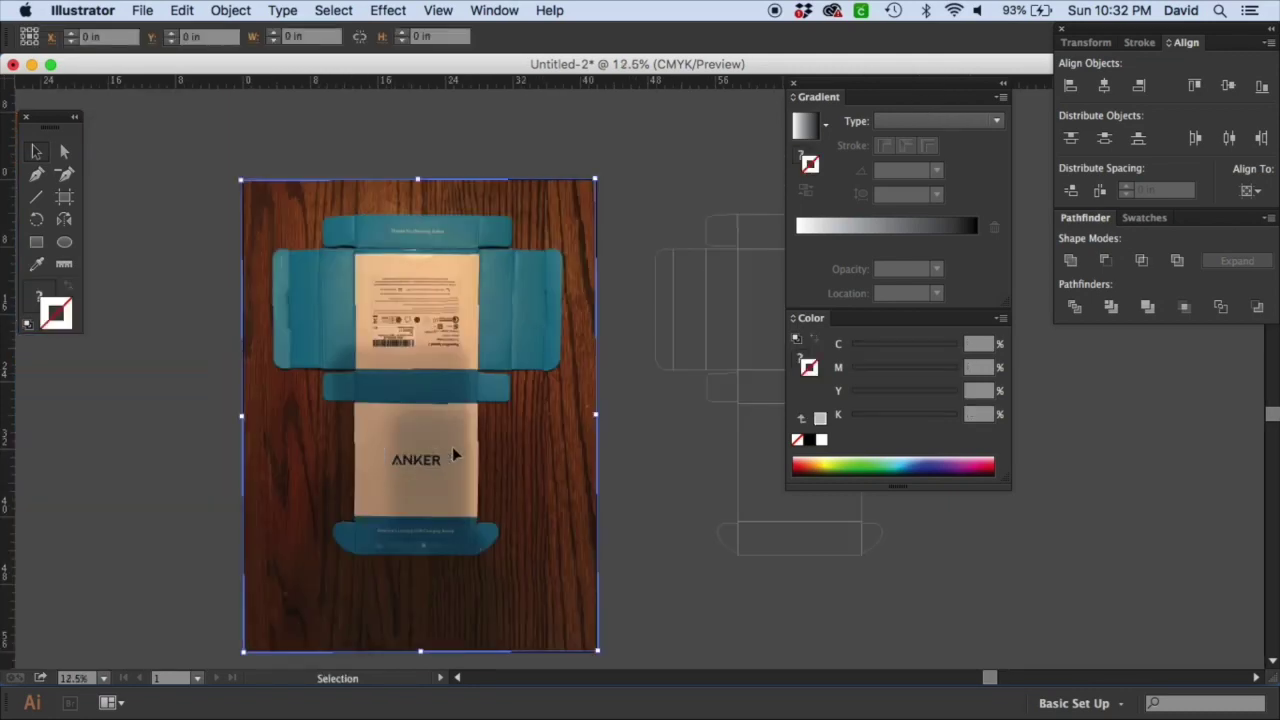
left_click_drag(529, 457, 310, 437)
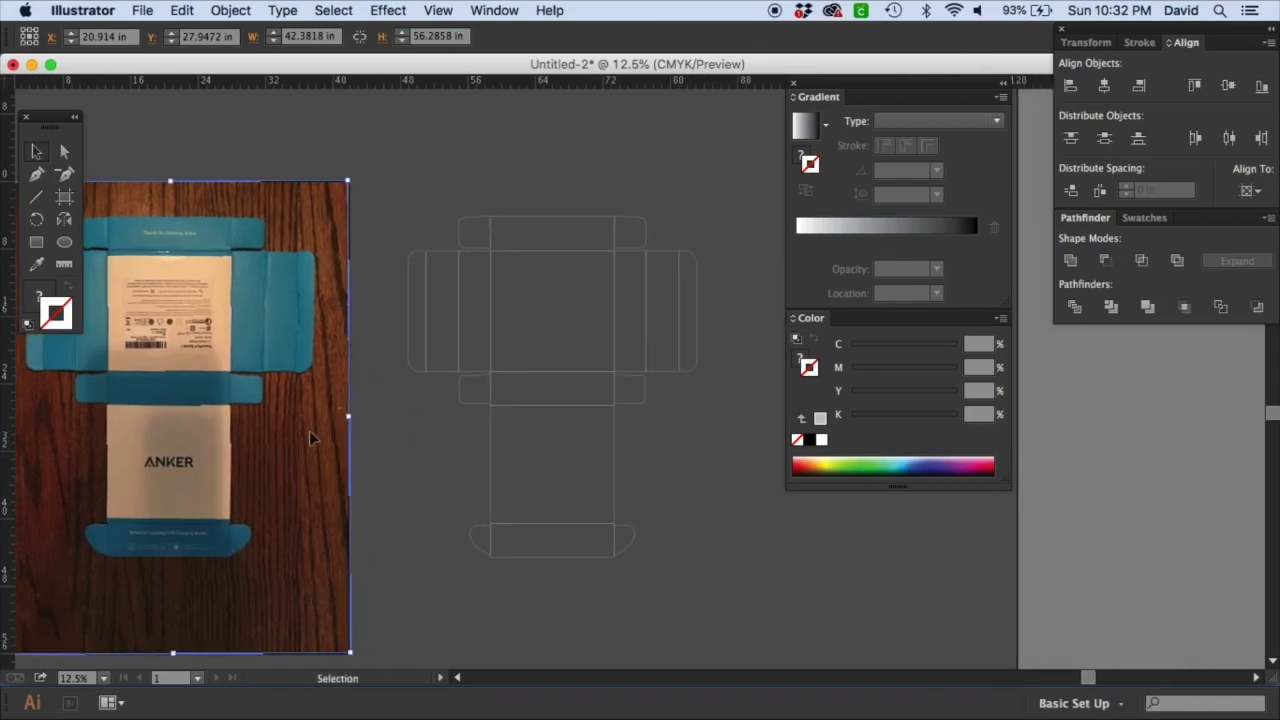
left_click(459, 268)
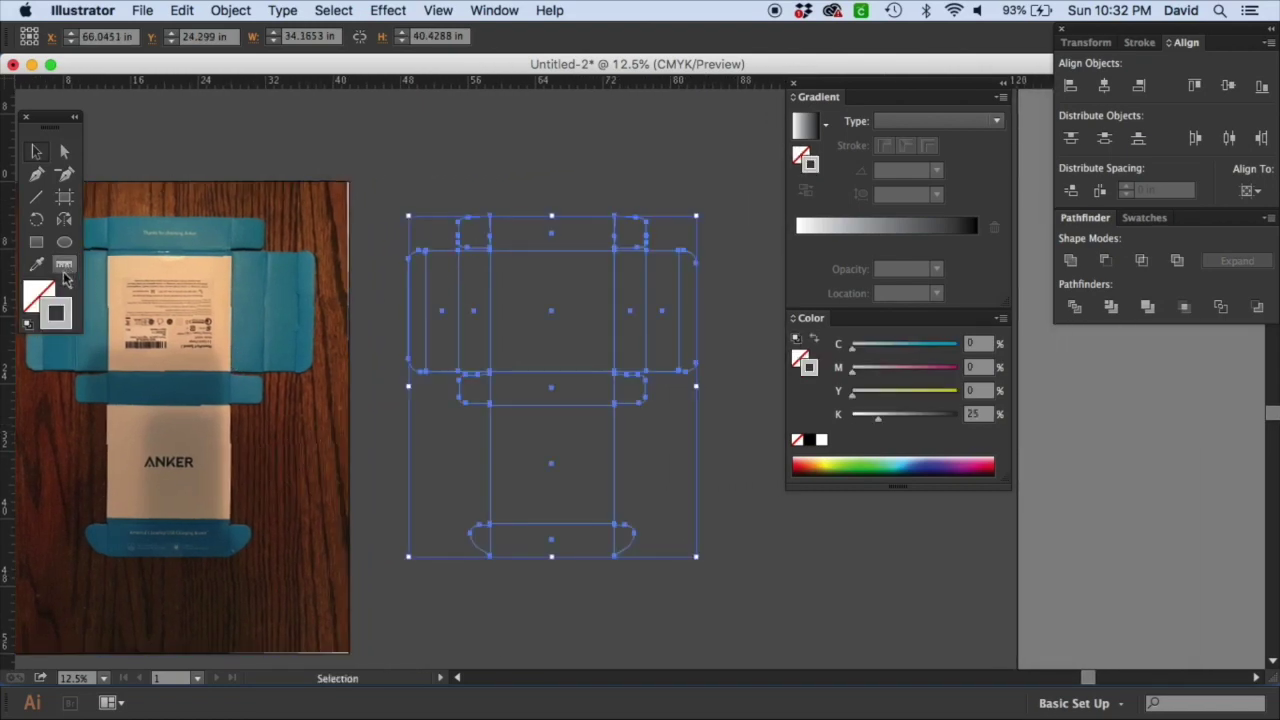
left_click(64, 196)
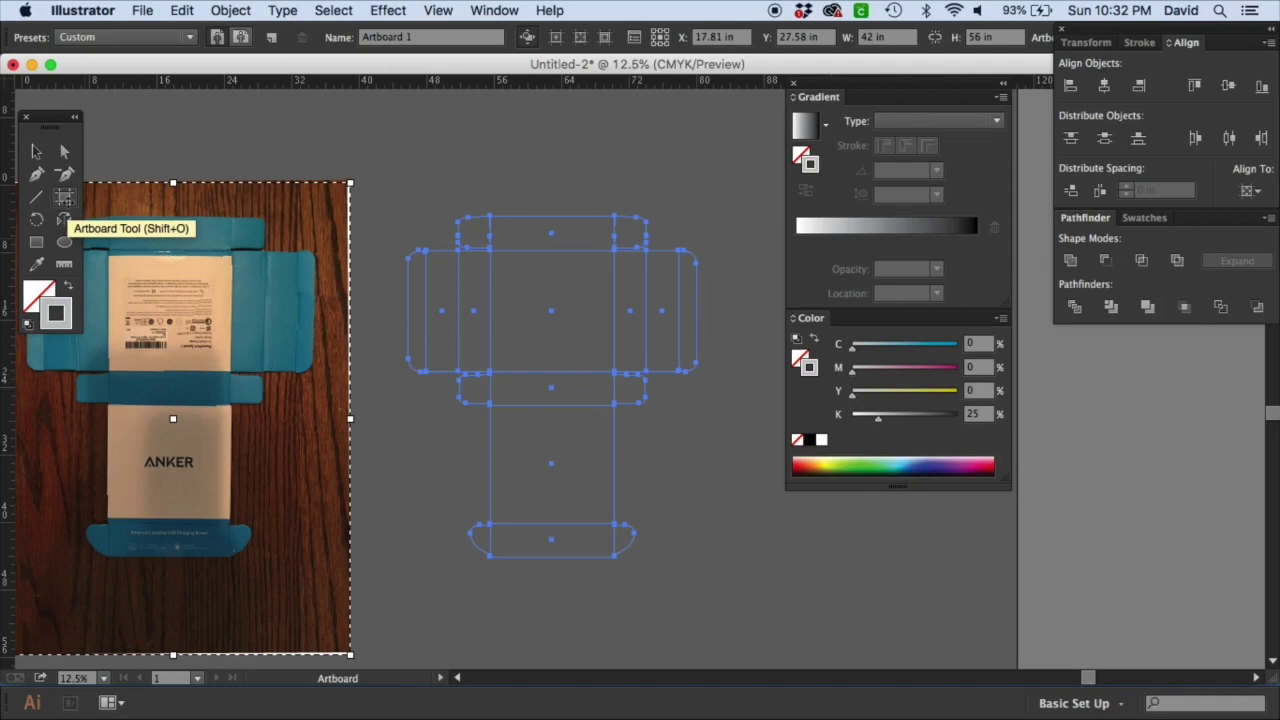
left_click_drag(397, 198, 709, 571)
left_click(37, 150)
left_click(336, 156)
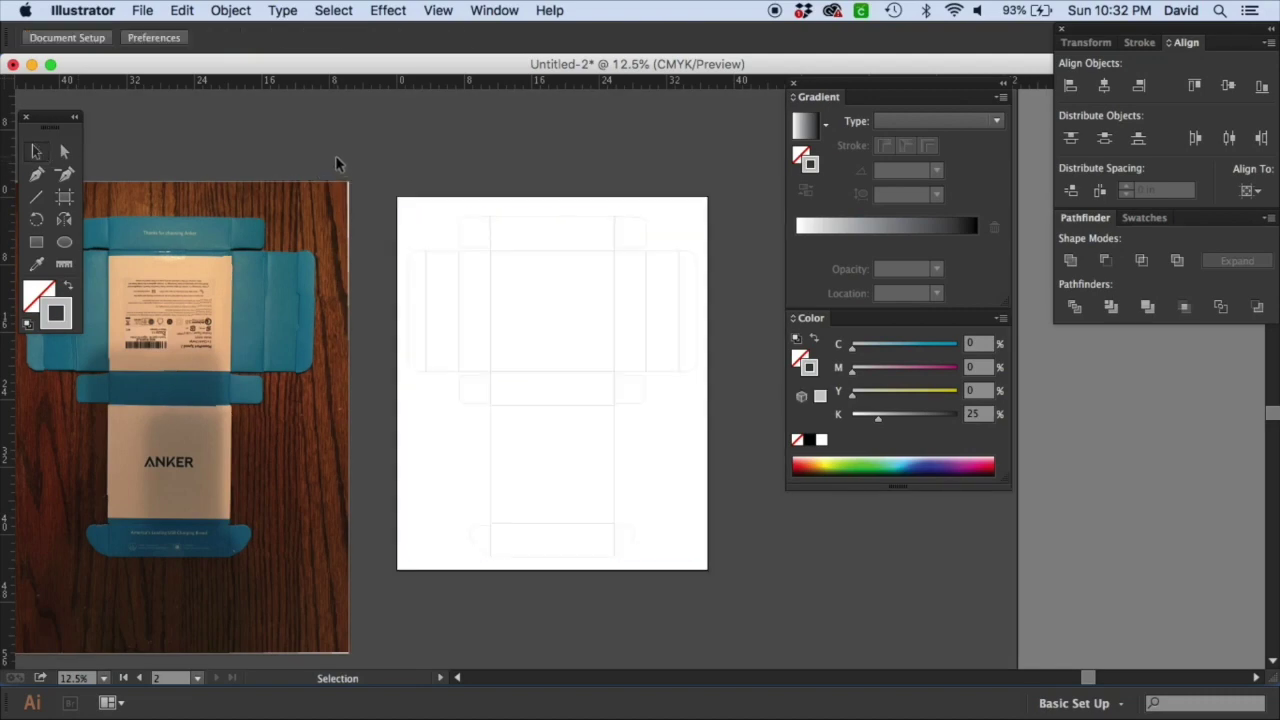
Step: Move the photo's artboard, together with the photo, farther to the left of the dieline's artboard
key("super+equal")
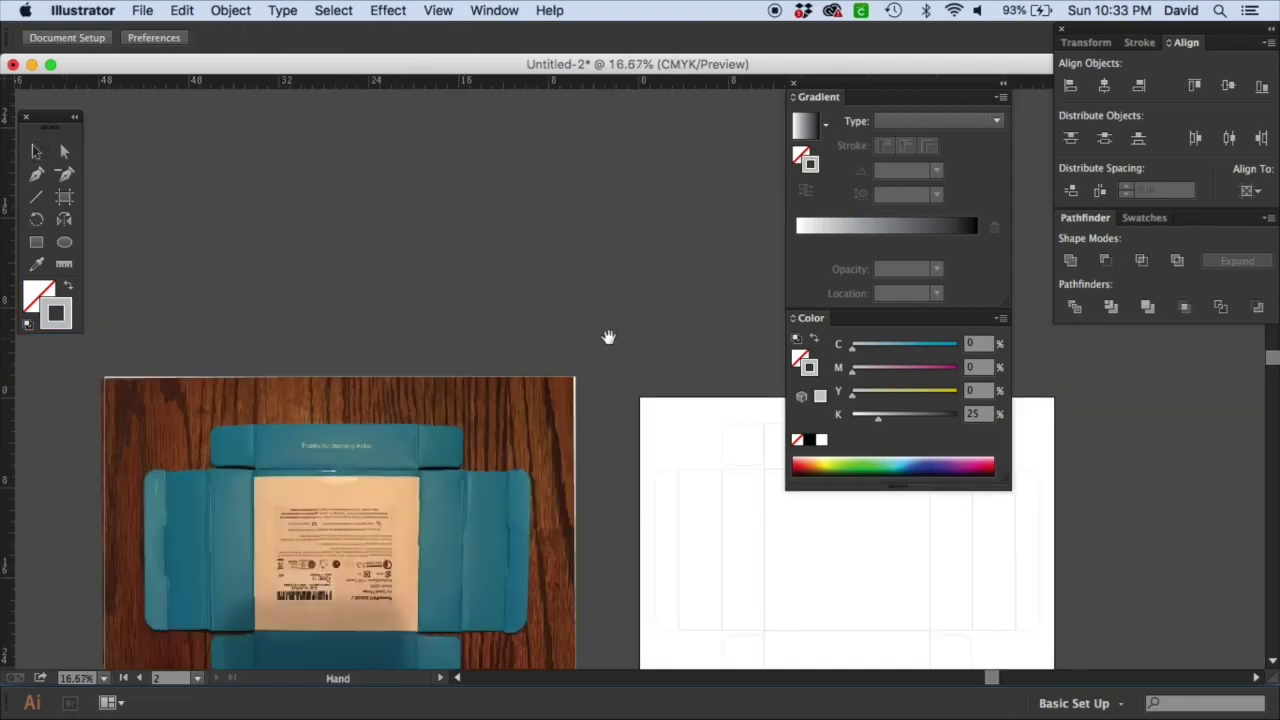
left_click_drag(609, 337, 305, 245)
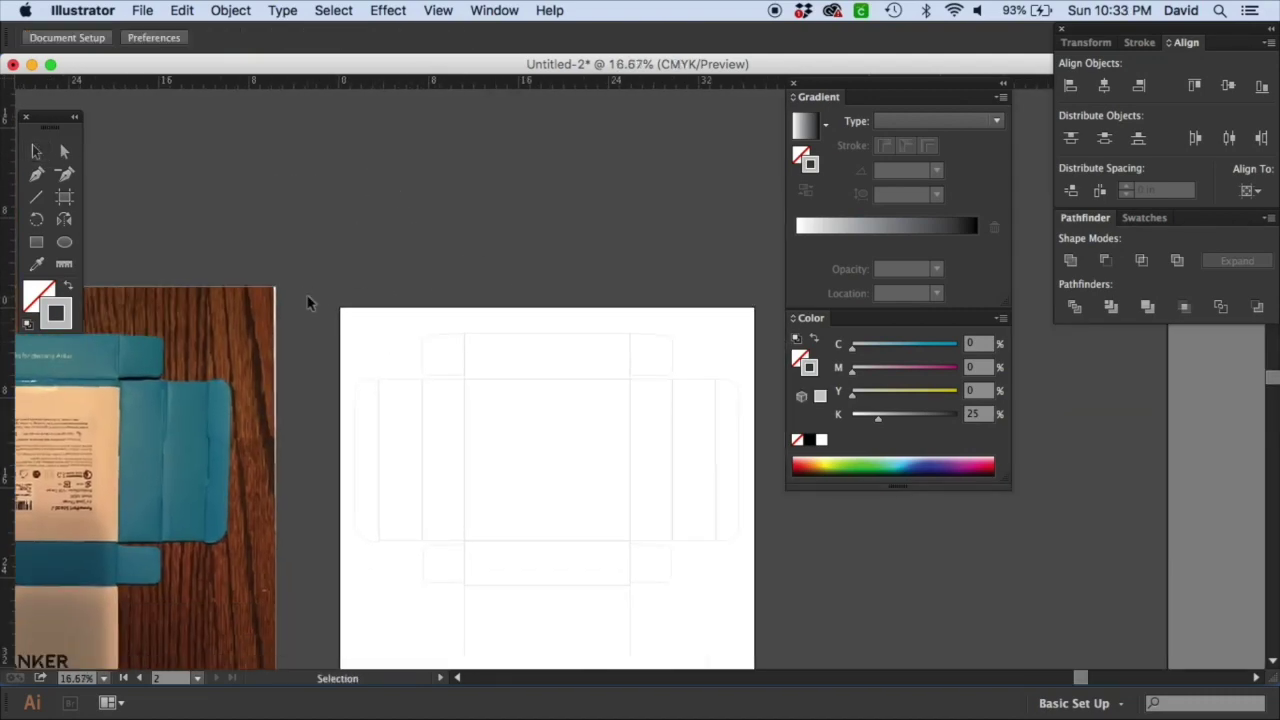
key("super+0")
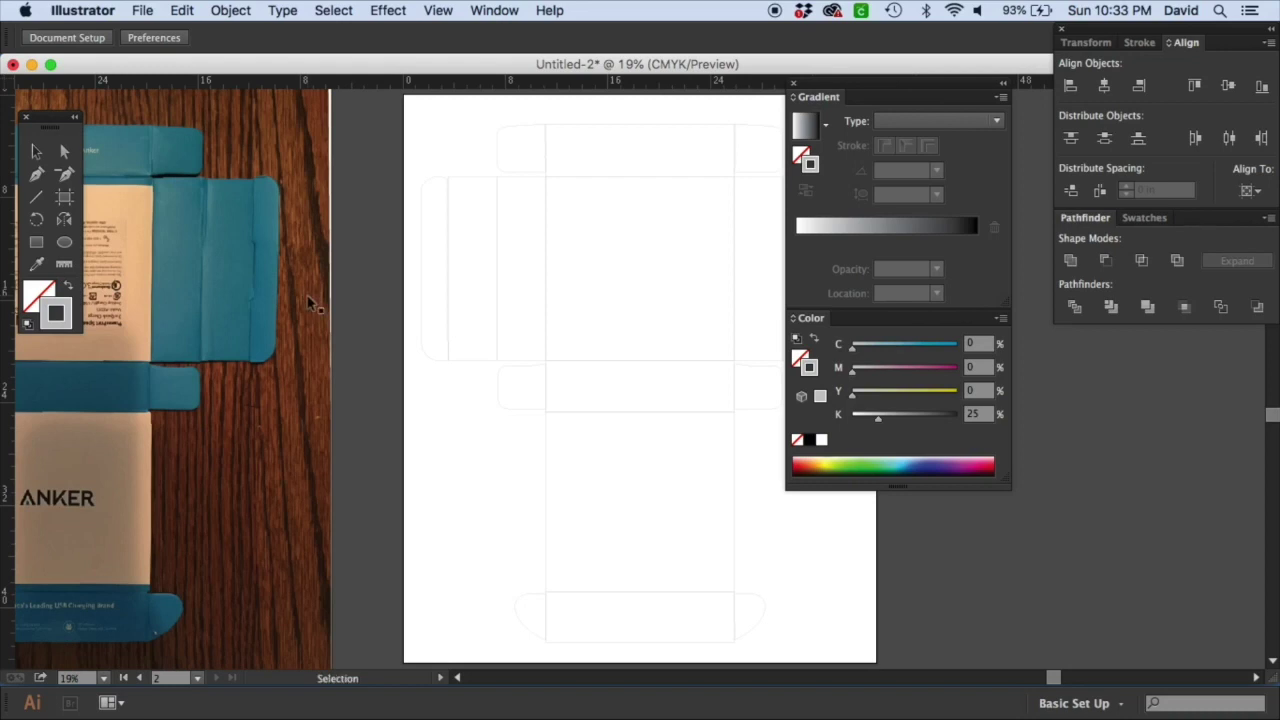
key("super+minus")
key("super+minus")
key("super+minus")
left_click(64, 197)
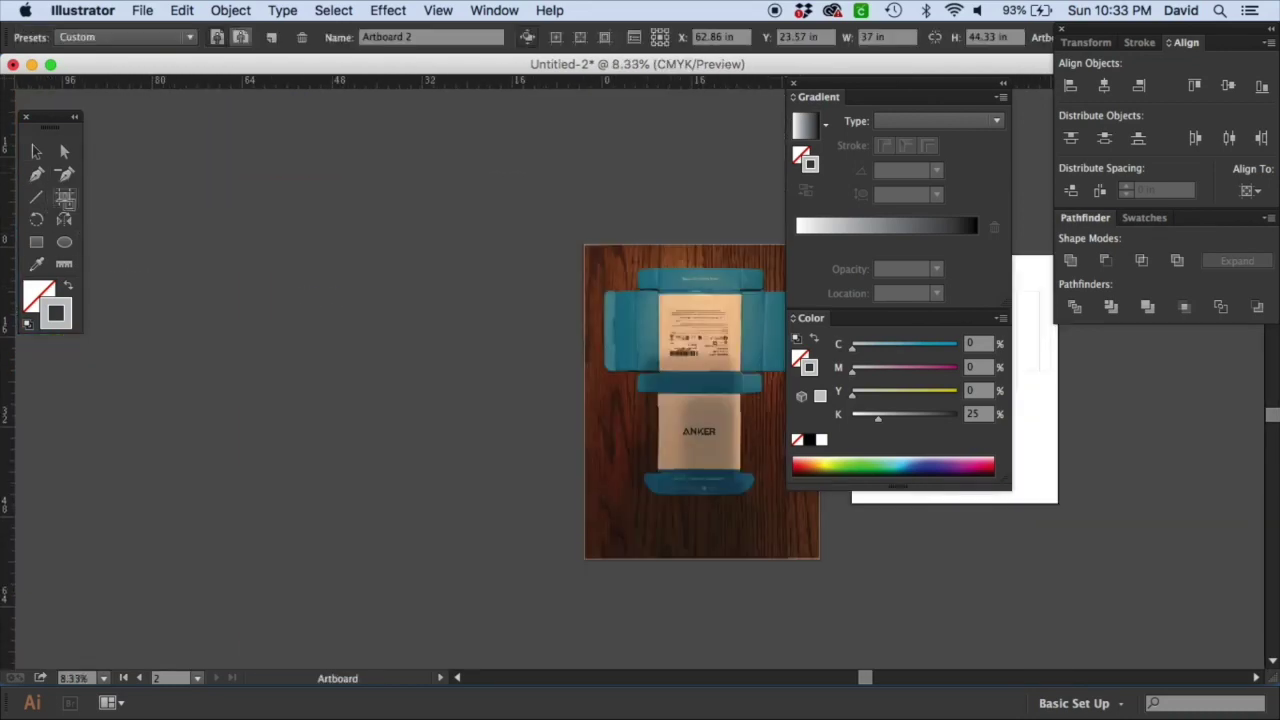
left_click_drag(724, 423, 396, 423)
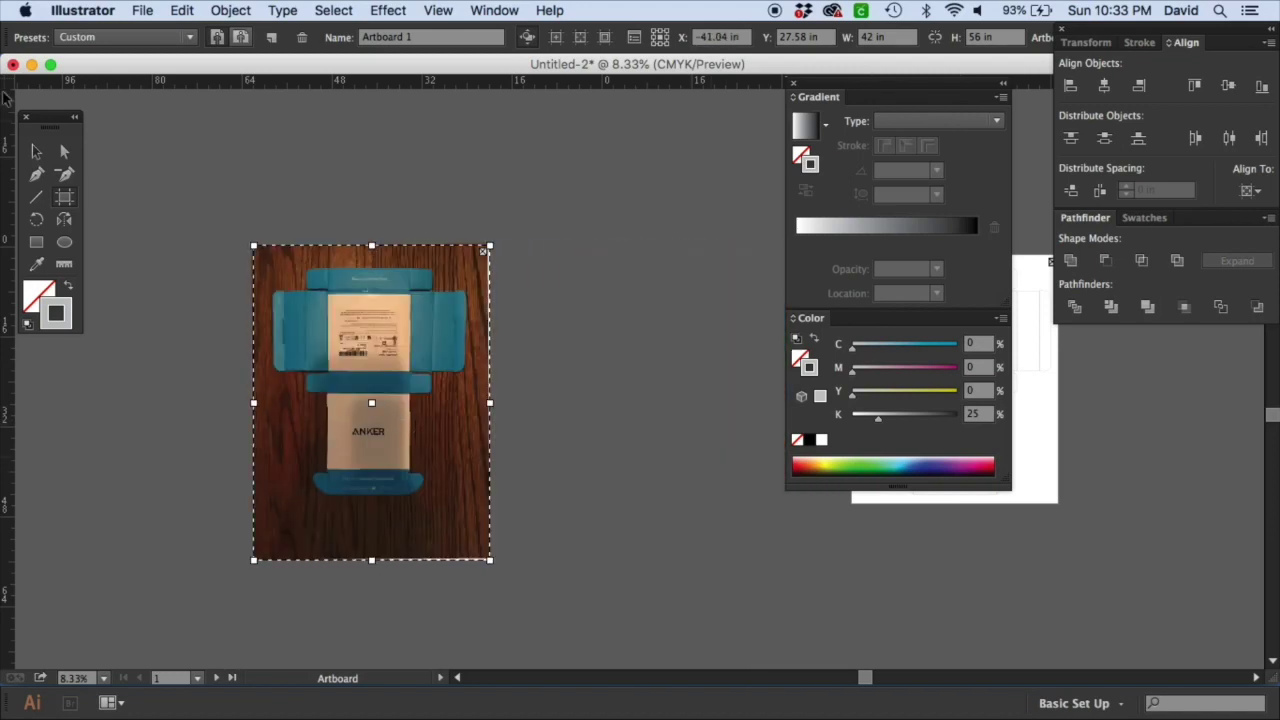
left_click(36, 151)
Step: Close the Gradient panel and dock the Color panel with Pathfinder and Swatches to uncover the dieline artboard
left_click(418, 305)
left_click_drag(617, 323, 194, 314)
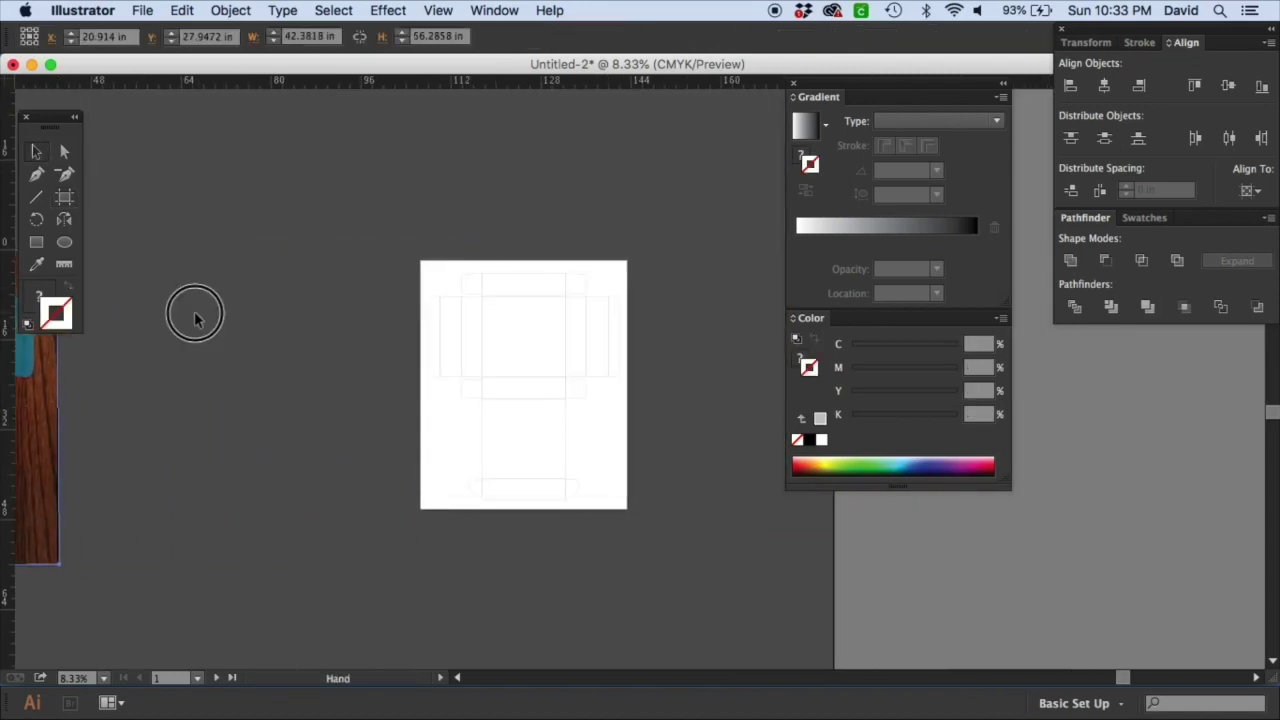
left_click(477, 374)
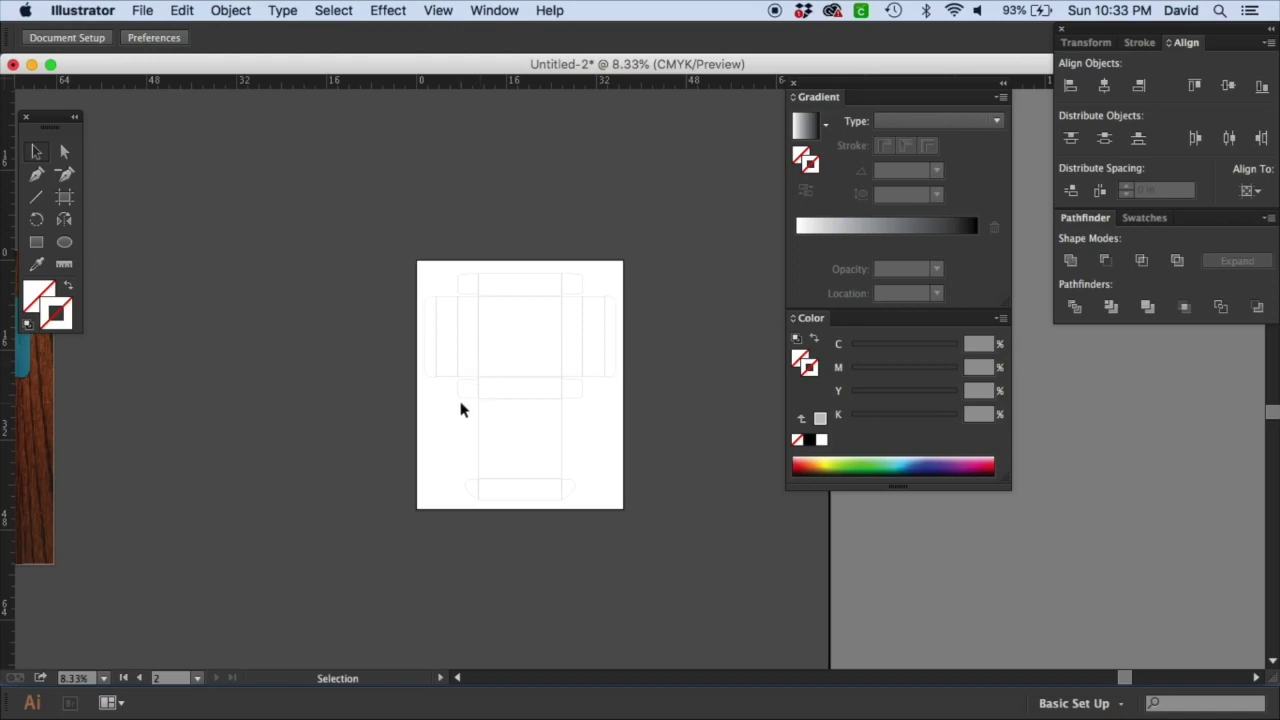
scroll(462, 405, "up", 3)
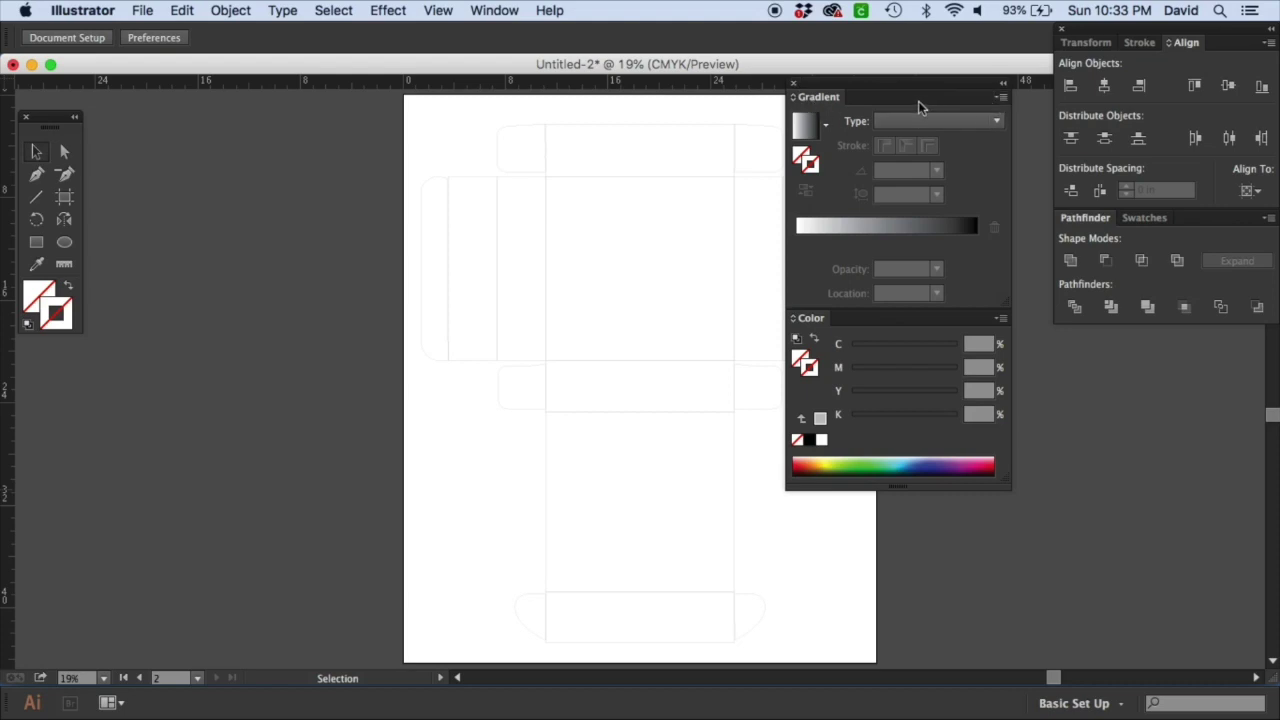
left_click_drag(825, 98, 330, 150)
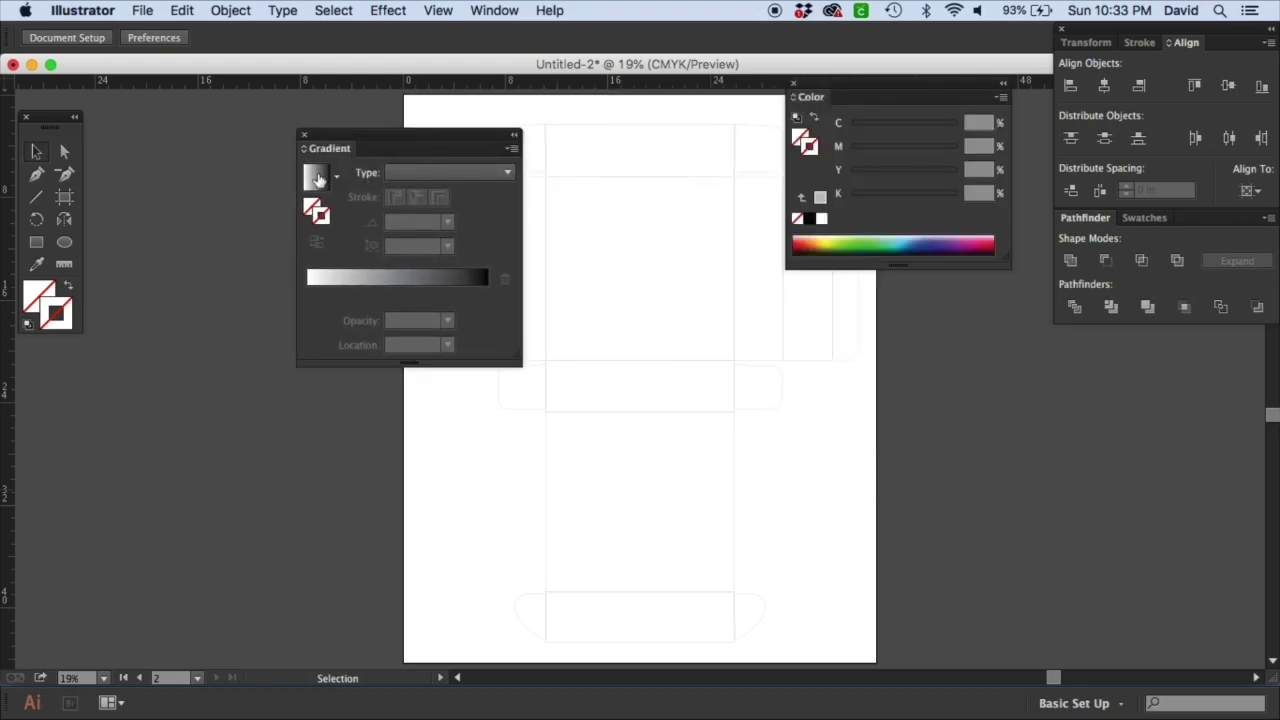
left_click(304, 134)
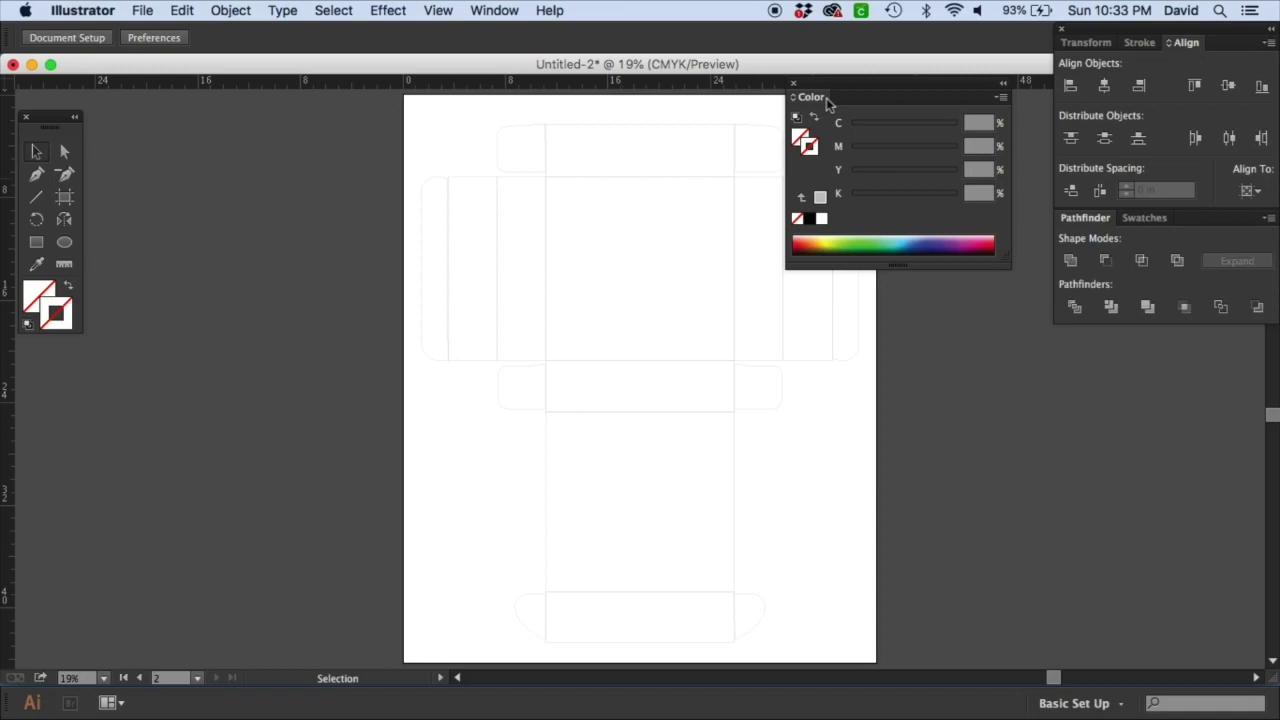
left_click_drag(810, 98, 1188, 218)
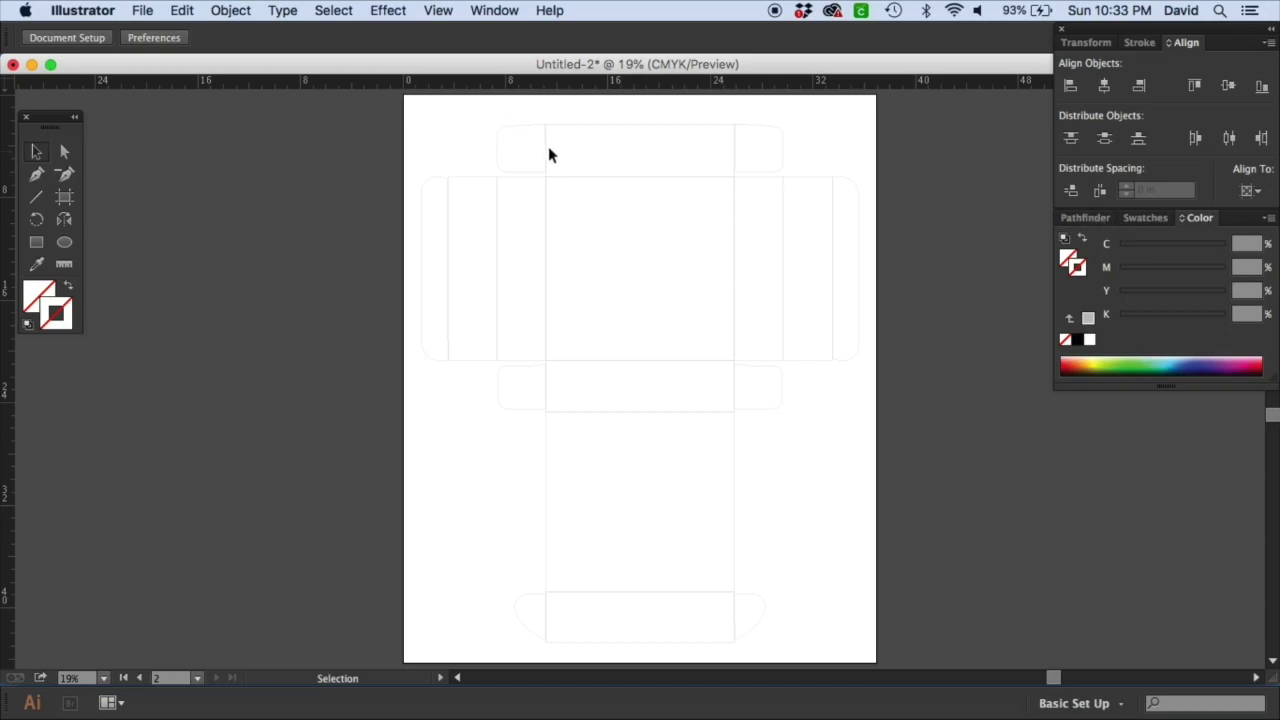
Step: Set the stroke color of the whole dieline to 75% black (K 75)
left_click(36, 151)
left_click(234, 234)
mouse_move(931, 605)
left_mouse_down()
mouse_move(543, 371)
mouse_move(403, 126)
left_mouse_up()
double_click(58, 315)
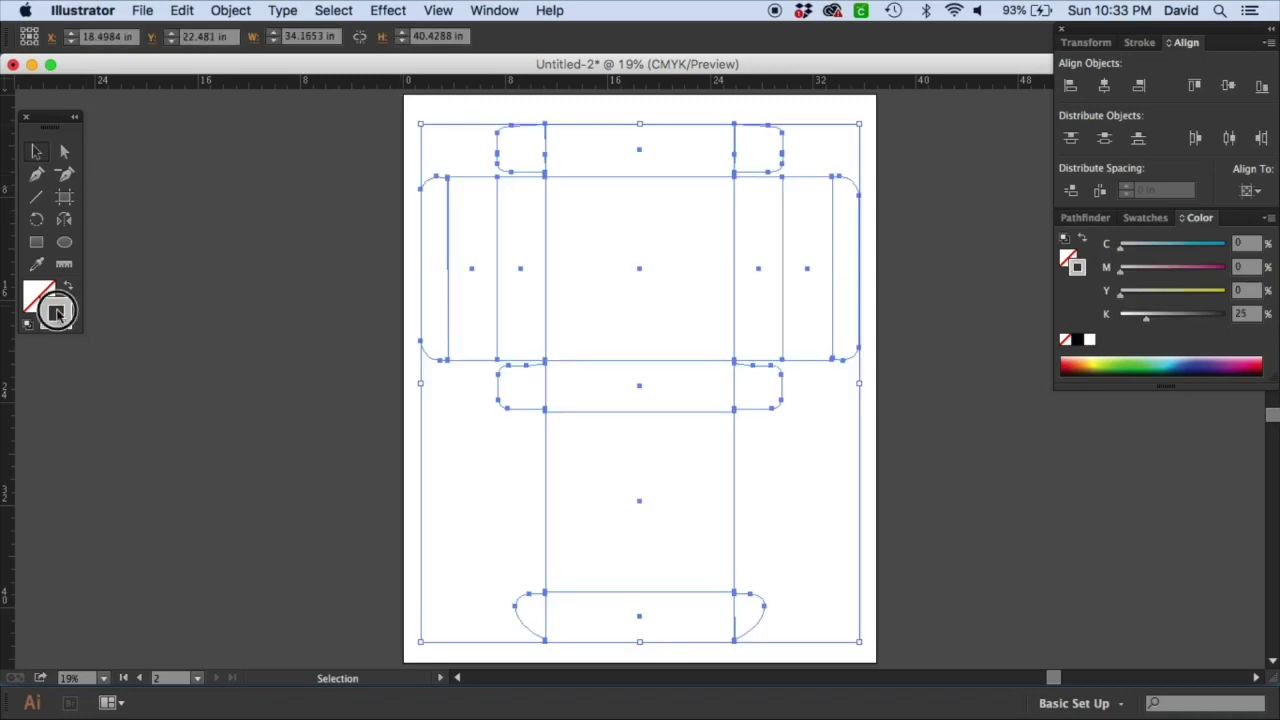
left_click_drag(1208, 451, 1124, 445)
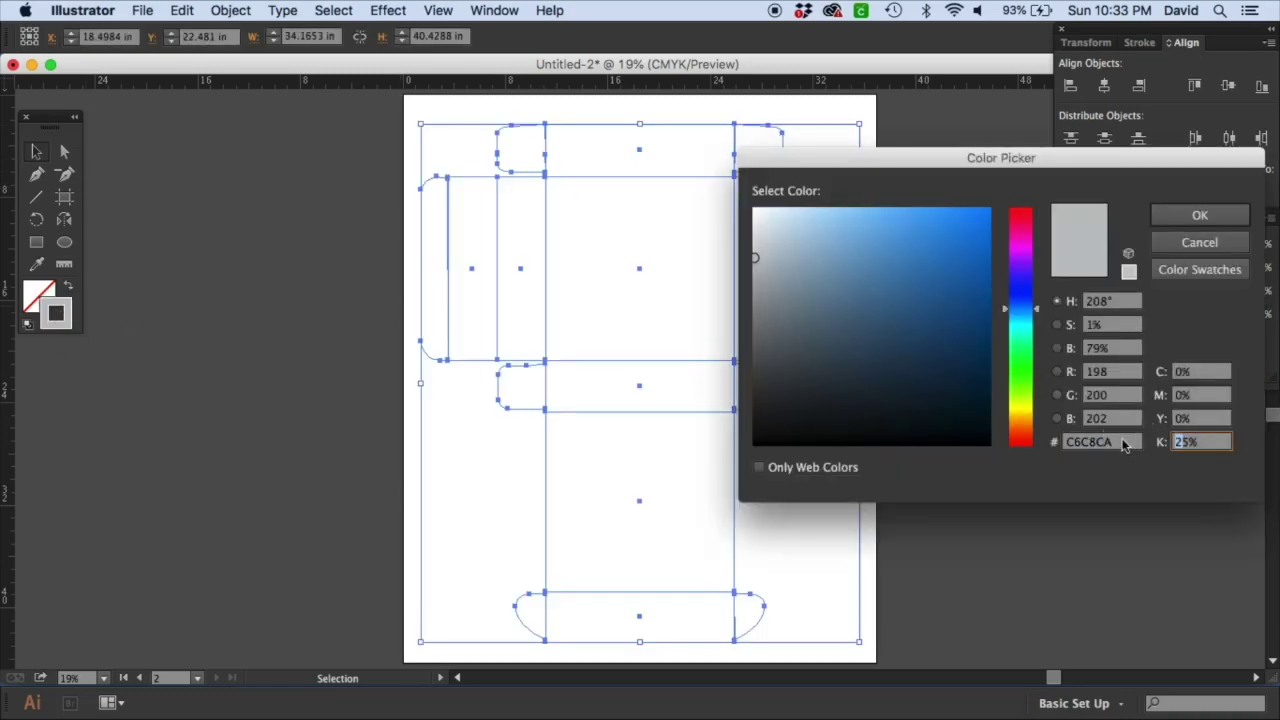
left_click_drag(1210, 445, 1102, 443)
type("75")
key("Tab")
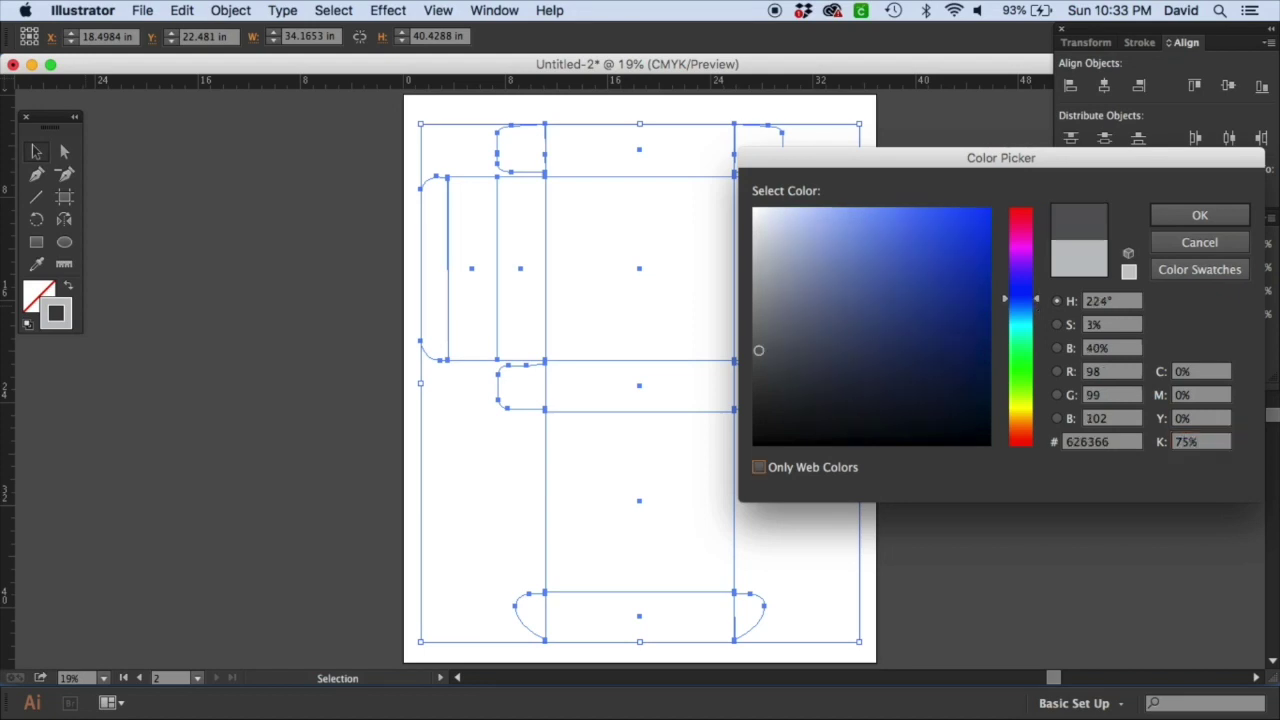
left_click(1190, 225)
left_click(309, 370)
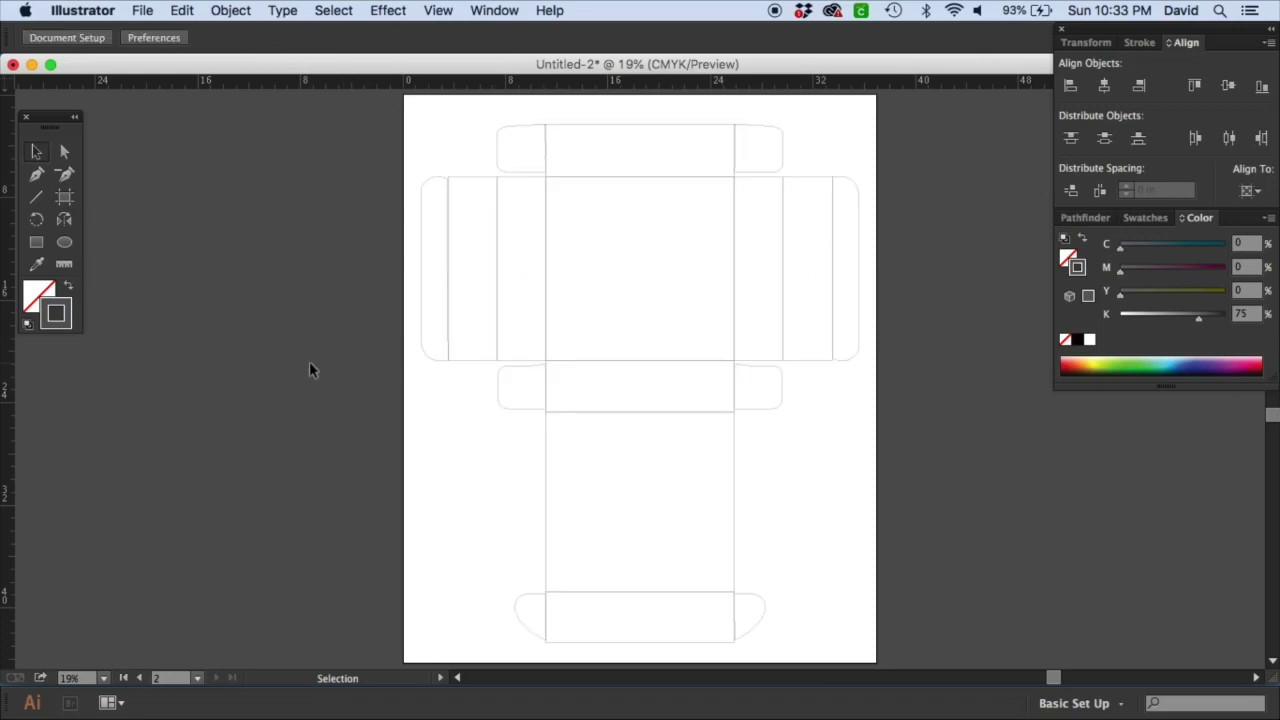
Step: Inspect the gray dieline up close from the upper flaps down to the bottom tuck flap, ending with the whole artboard in view
key("super+space")
left_click_drag(629, 263, 931, 403)
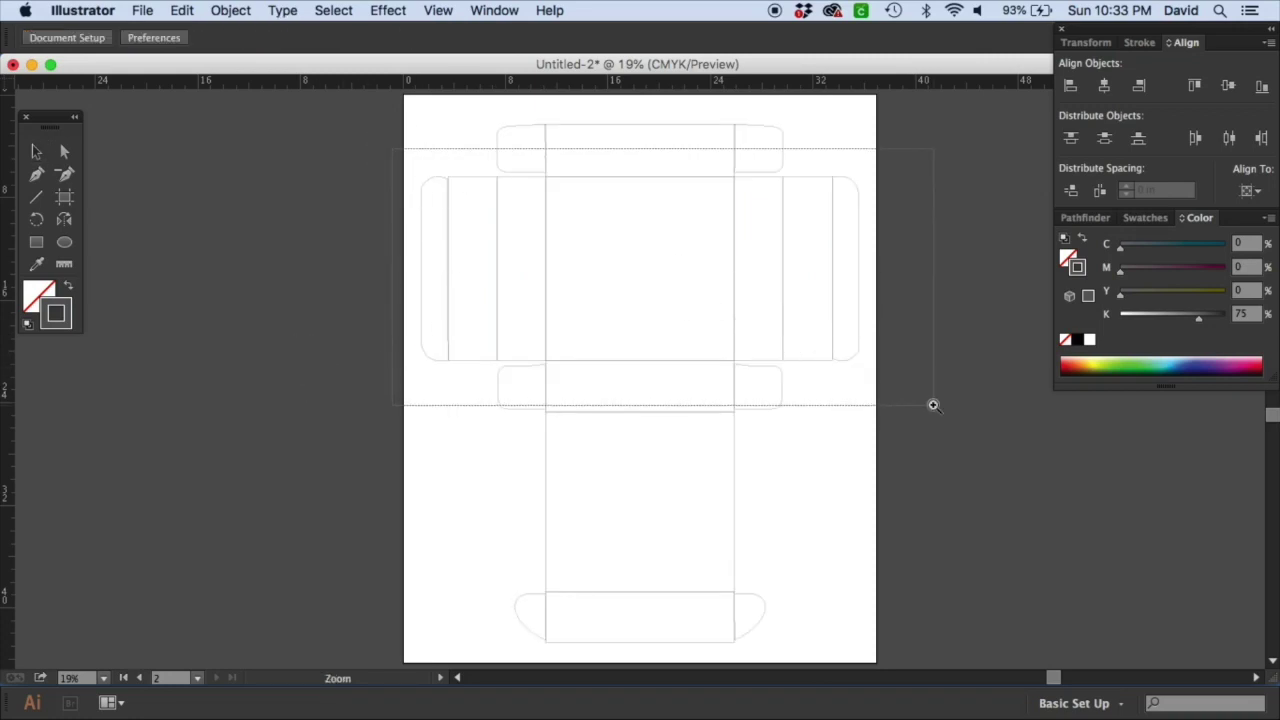
left_click_drag(583, 325, 582, 255)
left_click_drag(560, 509, 497, 223)
left_click_drag(495, 422, 503, 457)
left_click_drag(515, 150, 543, 577)
key("super+minus")
key("super+minus")
key("super+minus")
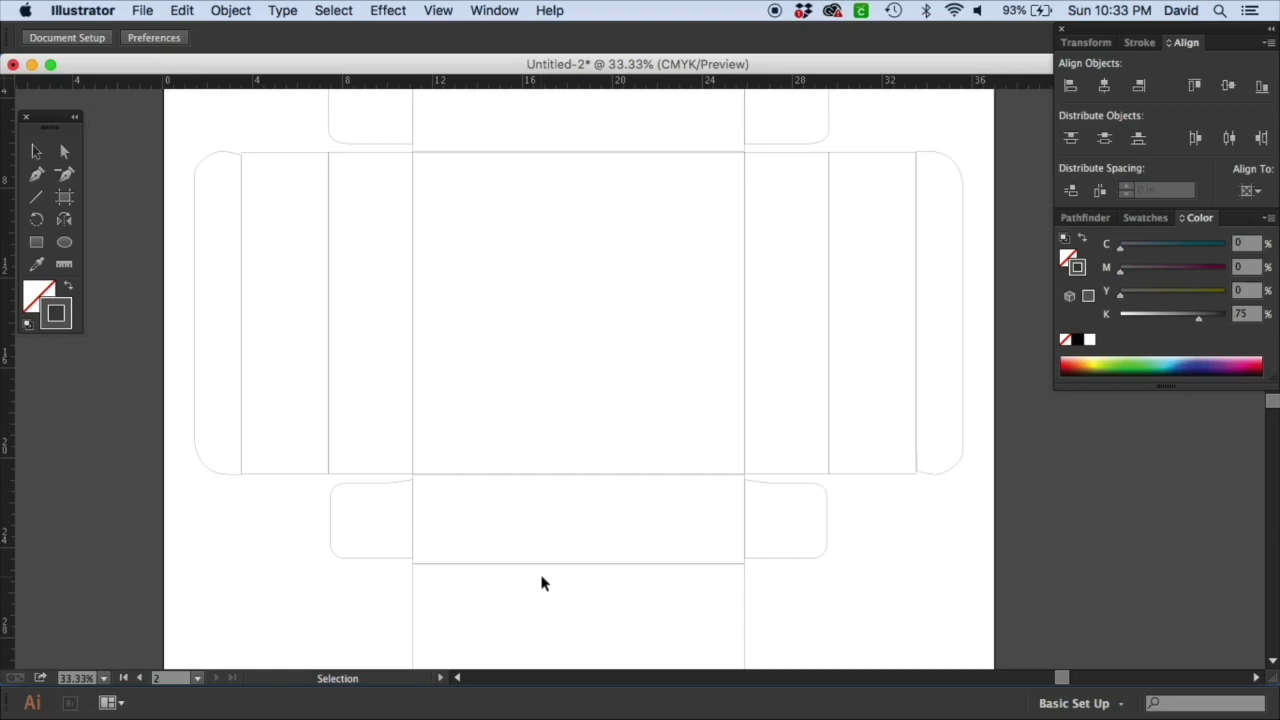
key("z")
left_click_drag(571, 533, 528, 497)
key("v")
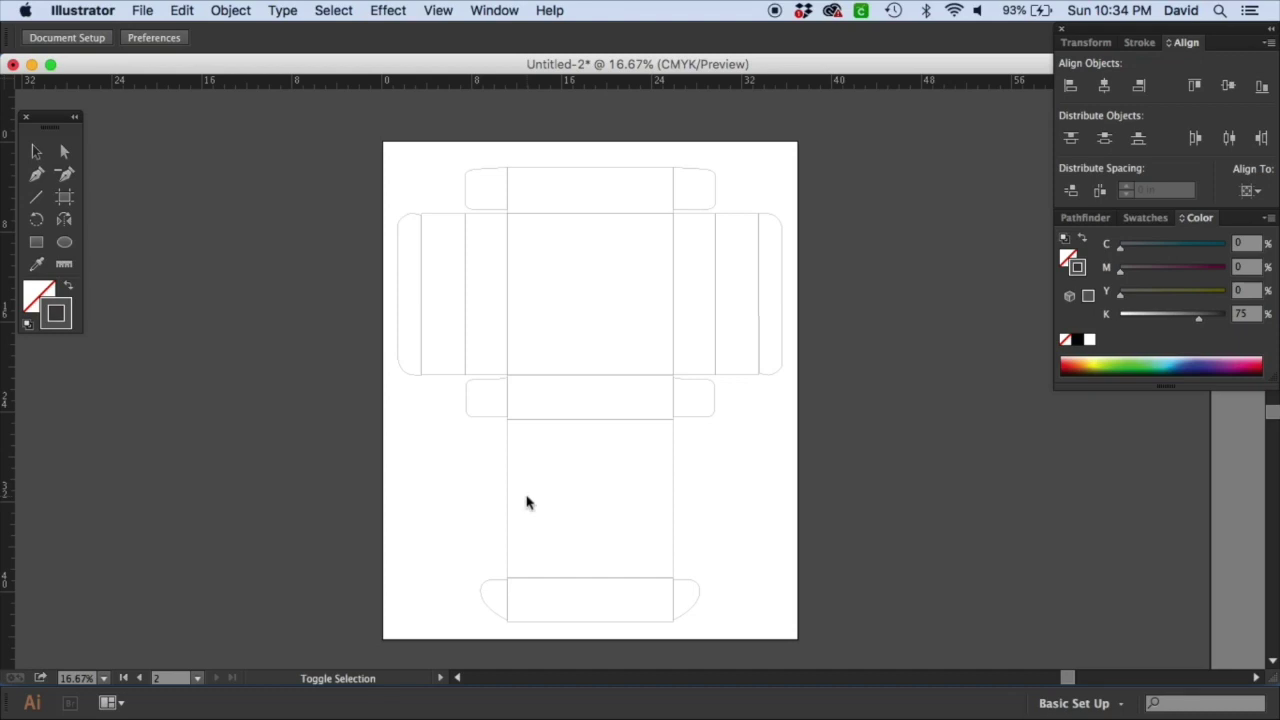
Step: Save the document to the Desktop as BoxTemplate.ai in Adobe Illustrator format, accepting the Illustrator CC version and default save options
key("super+s")
type("B")
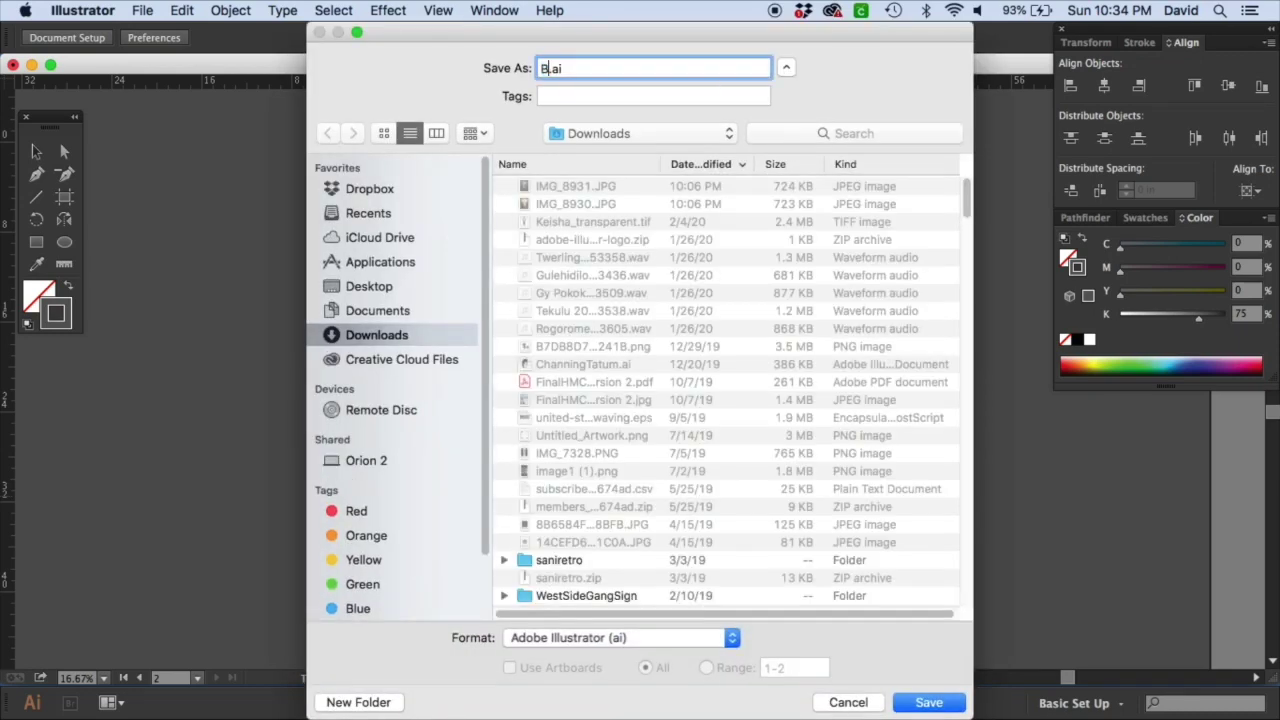
type("oxTemplate")
left_click(369, 287)
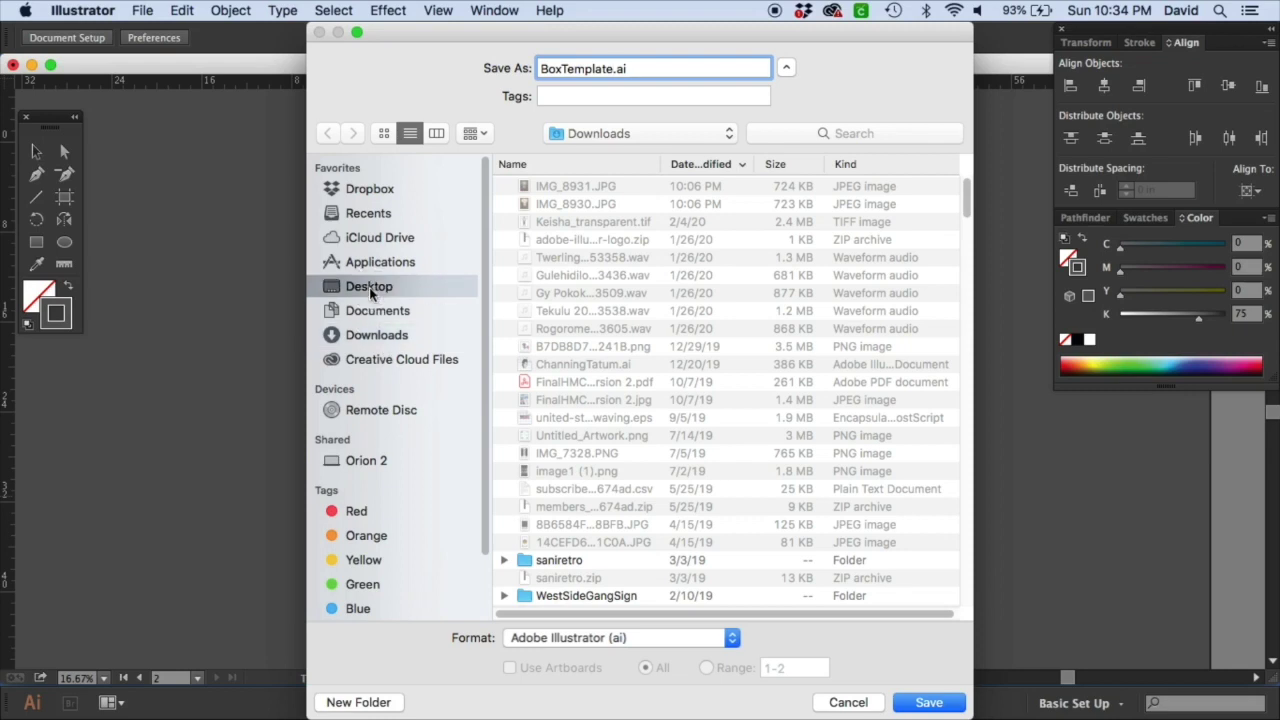
left_click(929, 703)
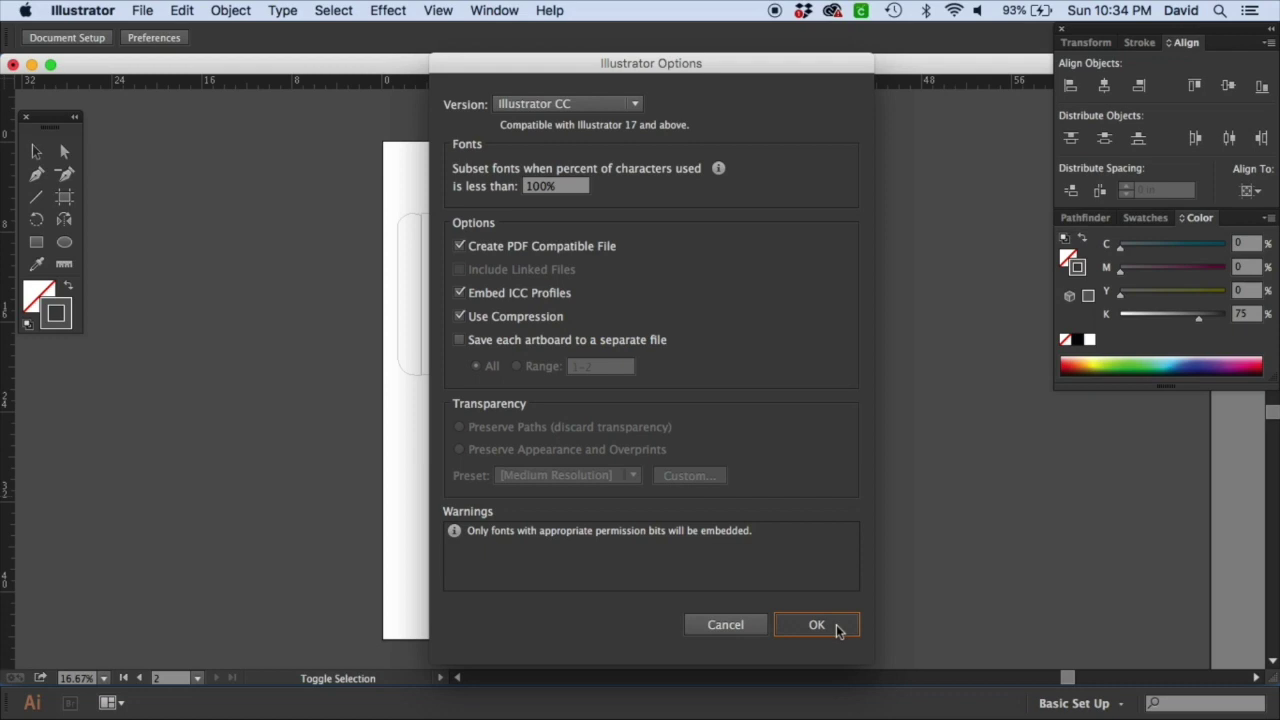
left_click(817, 625)
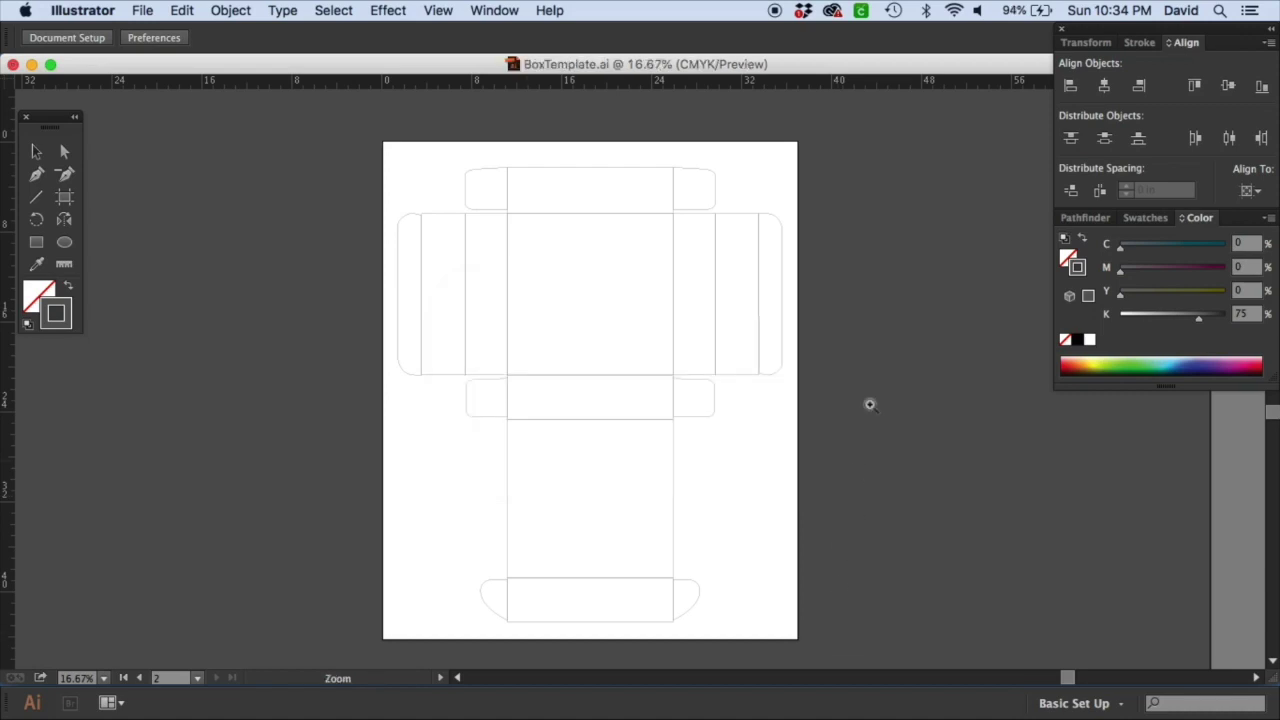
key("v")
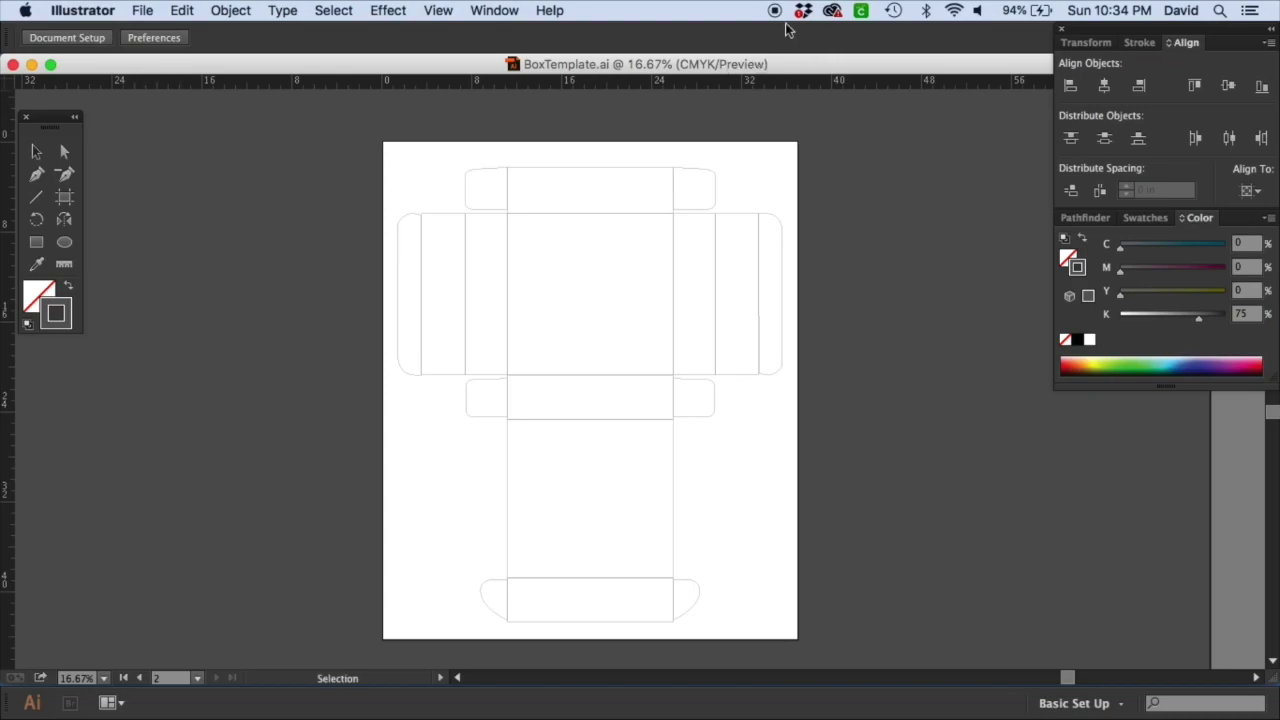